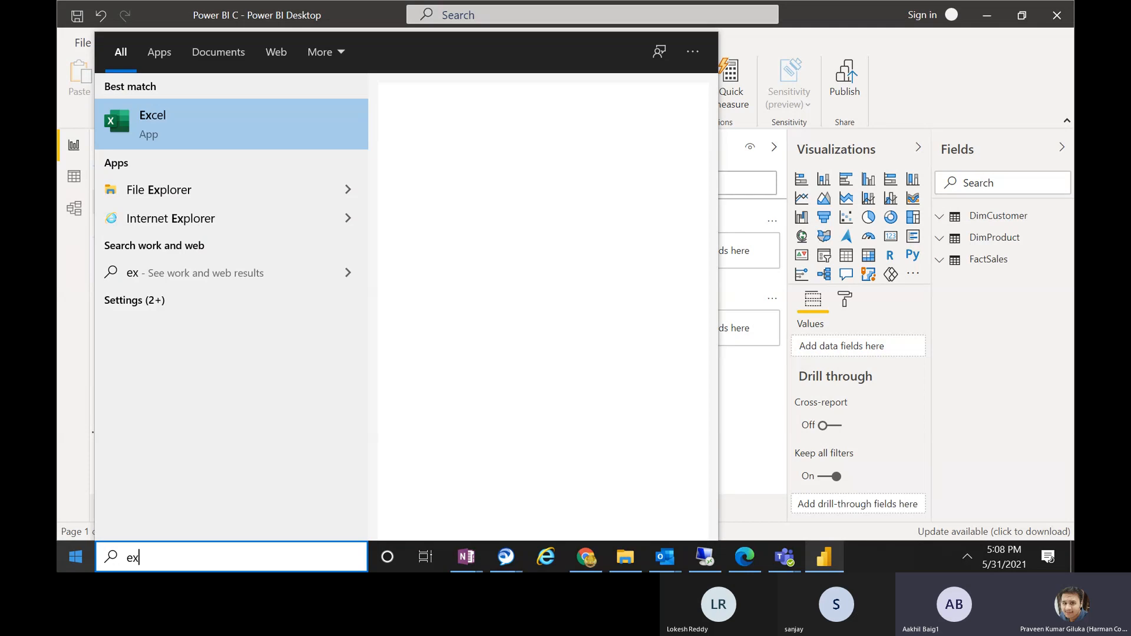
# Find Notepad on the computer and open a new empty document in it
pyautogui.press('BackSpace')
pyautogui.press('BackSpace')
pyautogui.write('not')
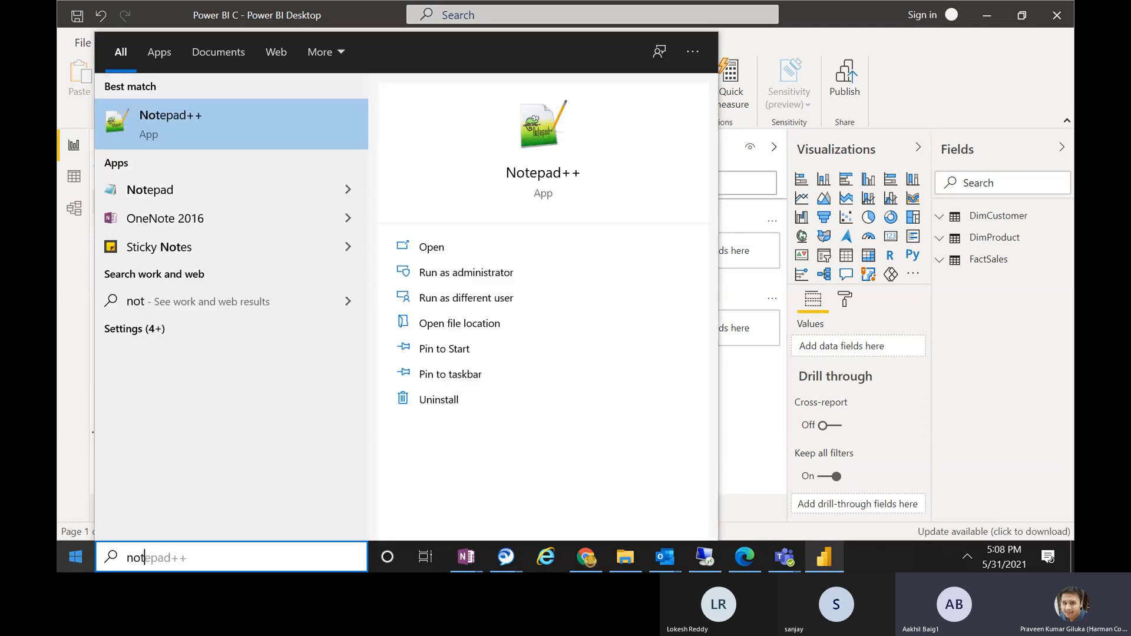
pyautogui.press('Down')
pyautogui.press('Return')
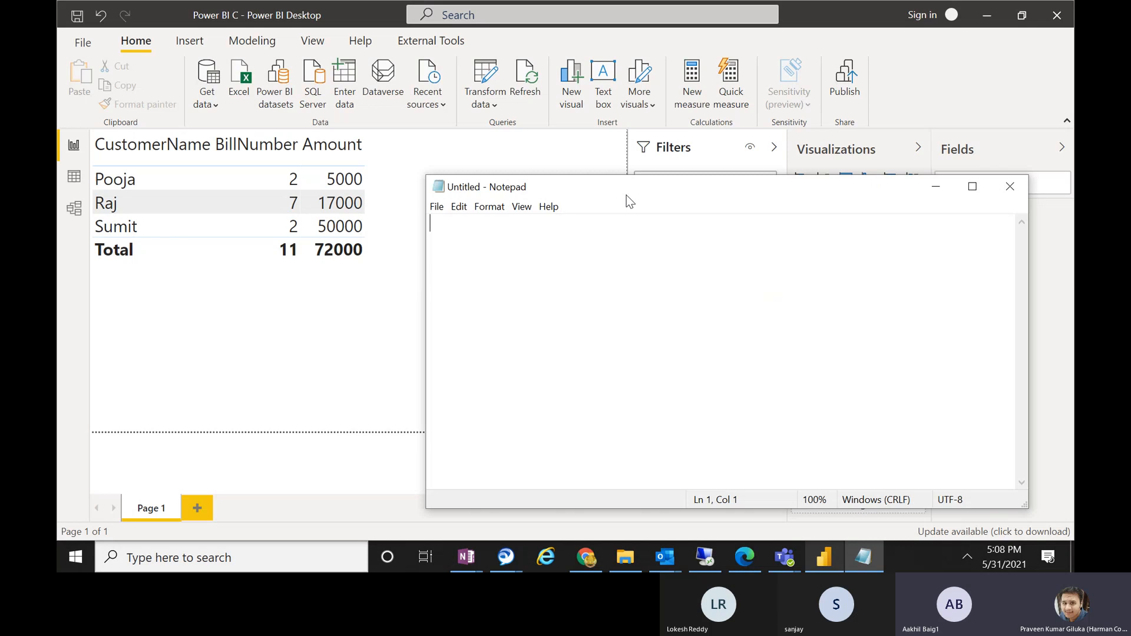
# Write the heading "conditional functioning" on the first line of the Notepad document
pyautogui.click(365, 292)
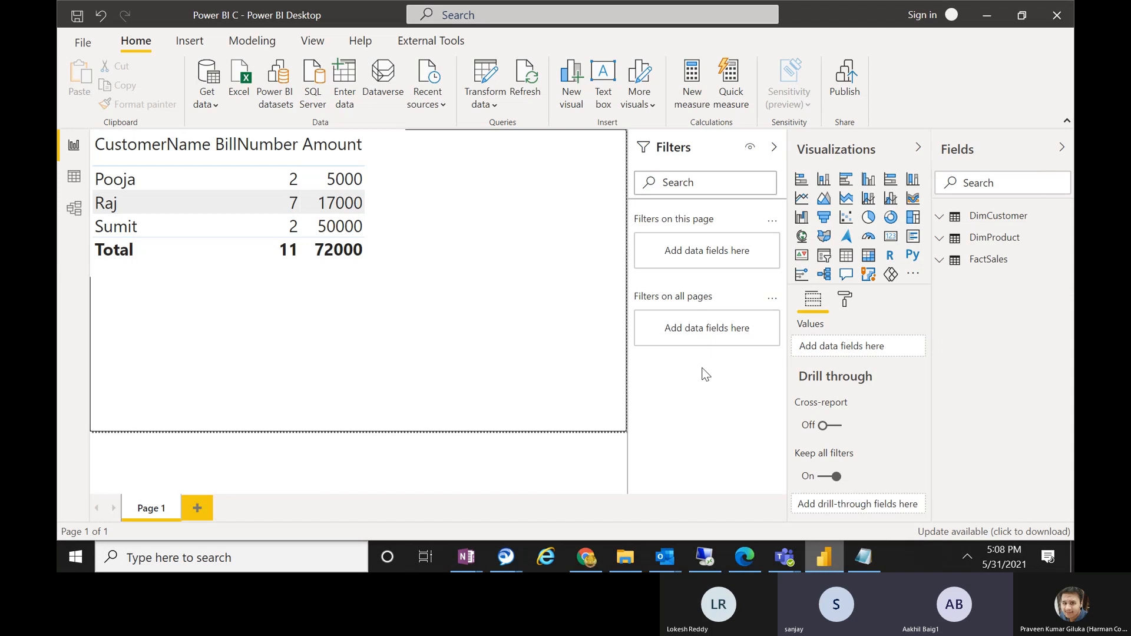
pyautogui.click(864, 556)
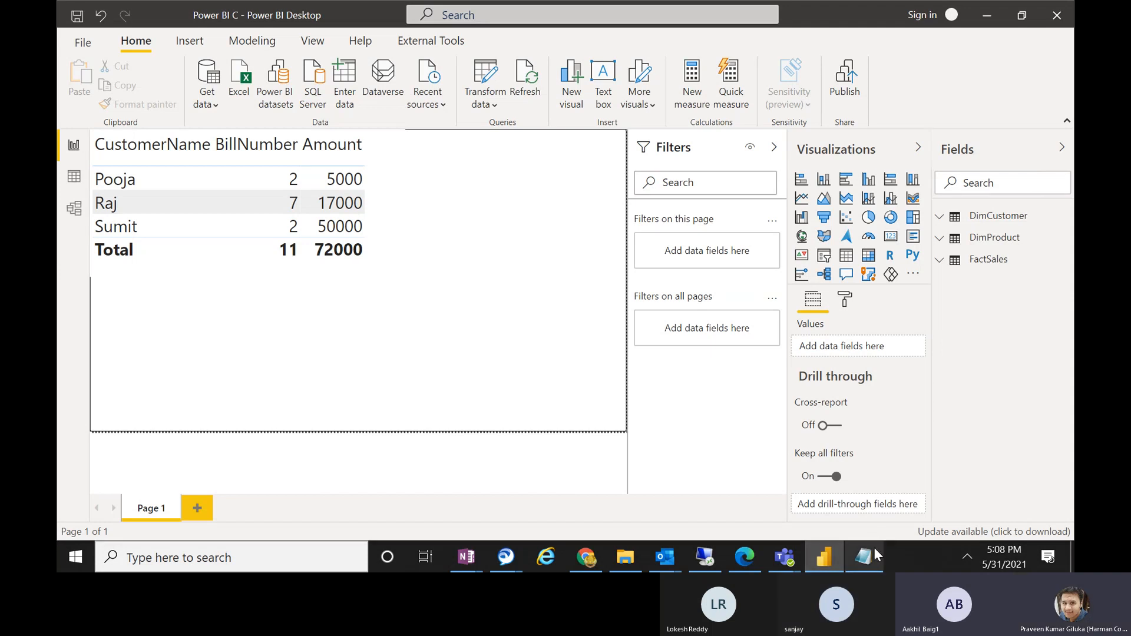
pyautogui.write('con')
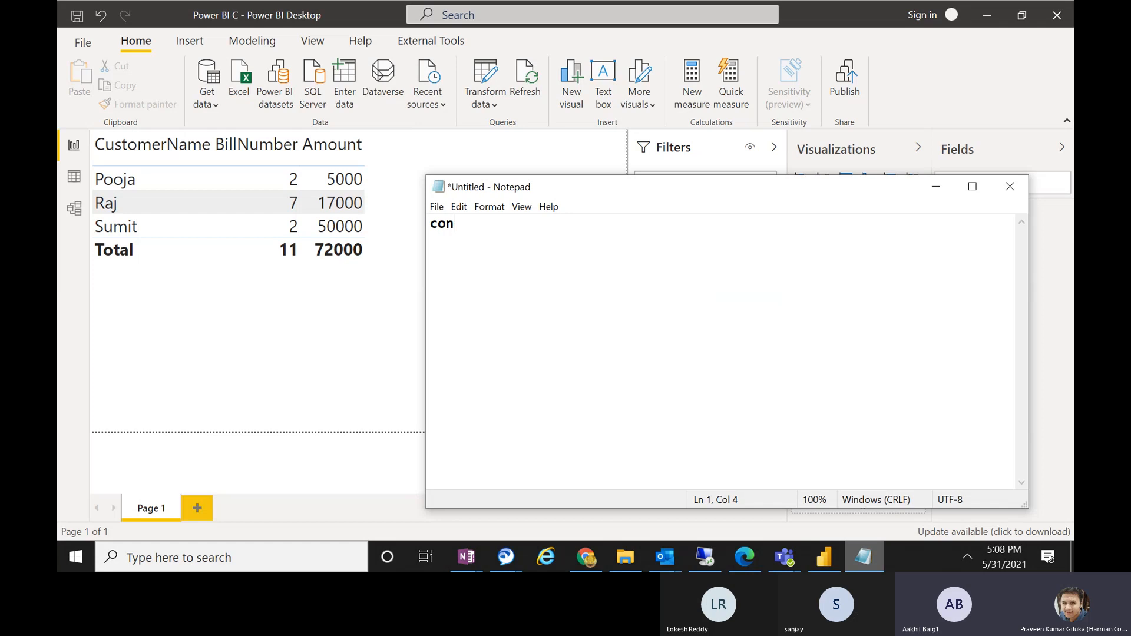
pyautogui.write('ditional functio')
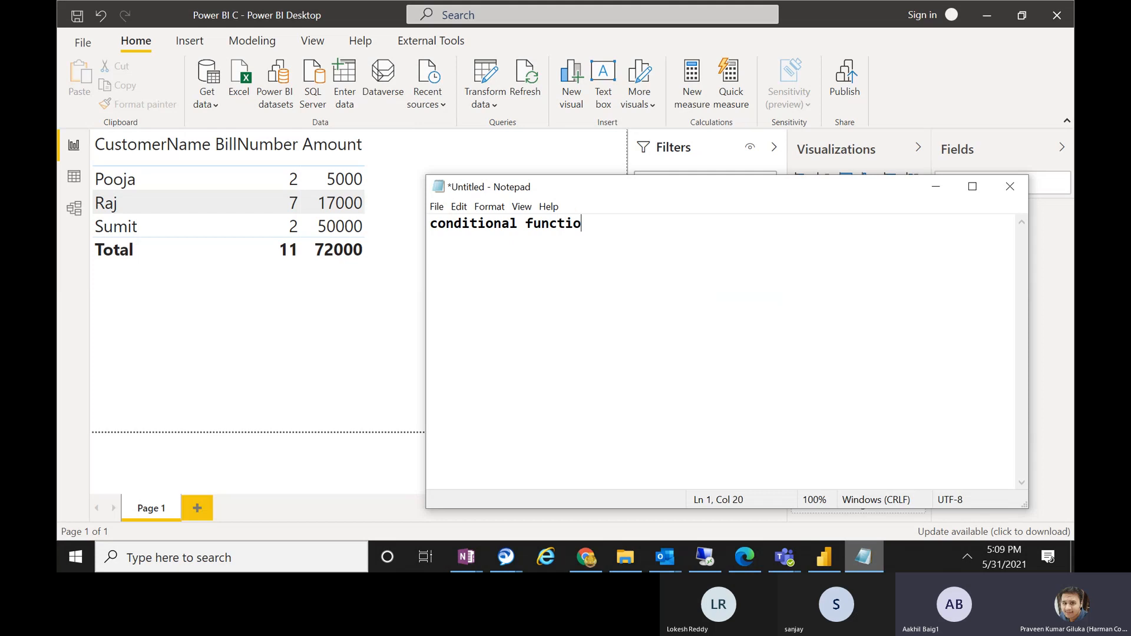
pyautogui.write('ning')
pyautogui.click(432, 227)
pyautogui.moveTo(433, 227); pyautogui.dragTo(626, 207)
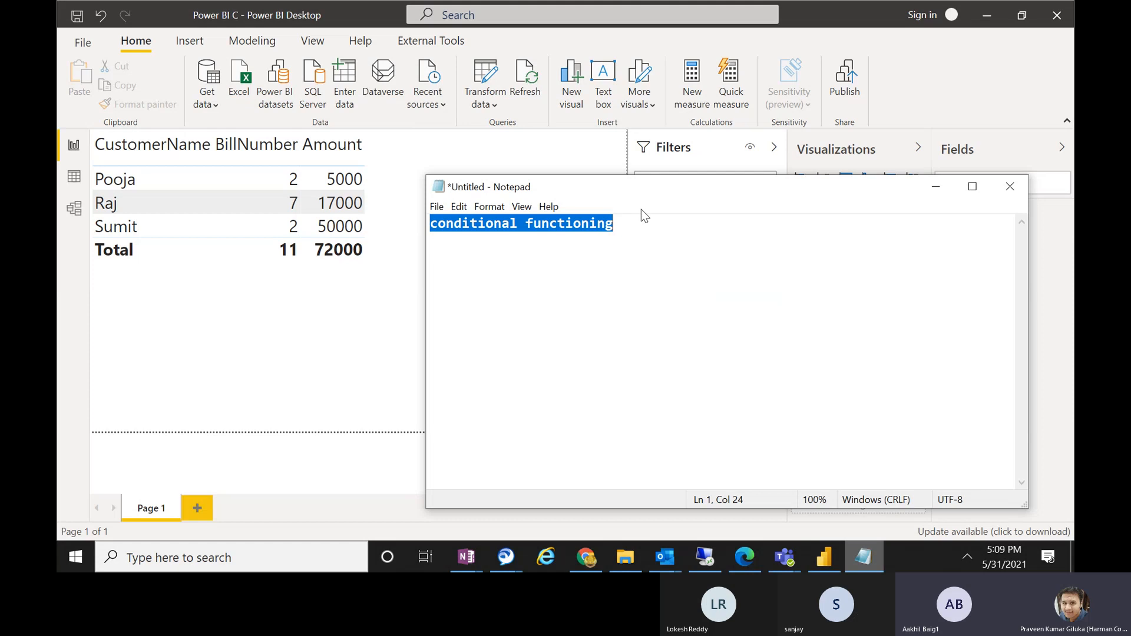
pyautogui.click(643, 238)
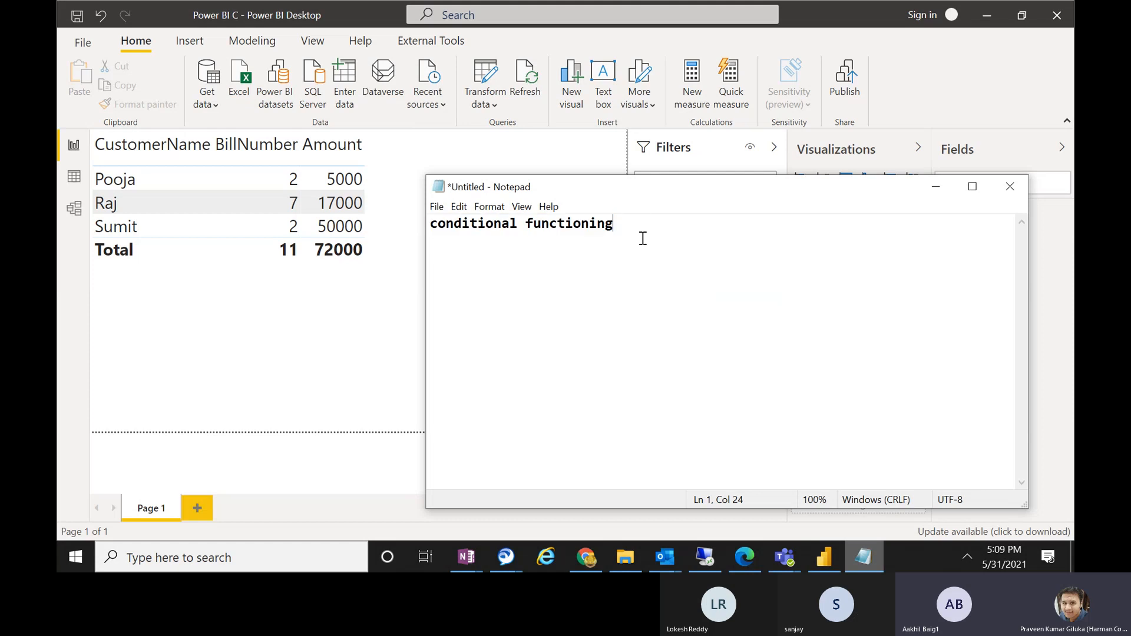
# Below the heading, add the spaced lines "1 = 2", "then i will give you 1 rupee" and "i will not give you"
pyautogui.press('Return')
pyautogui.press('Return')
pyautogui.write('1 = 2')
pyautogui.write('then i will g')
pyautogui.write('ive you ')
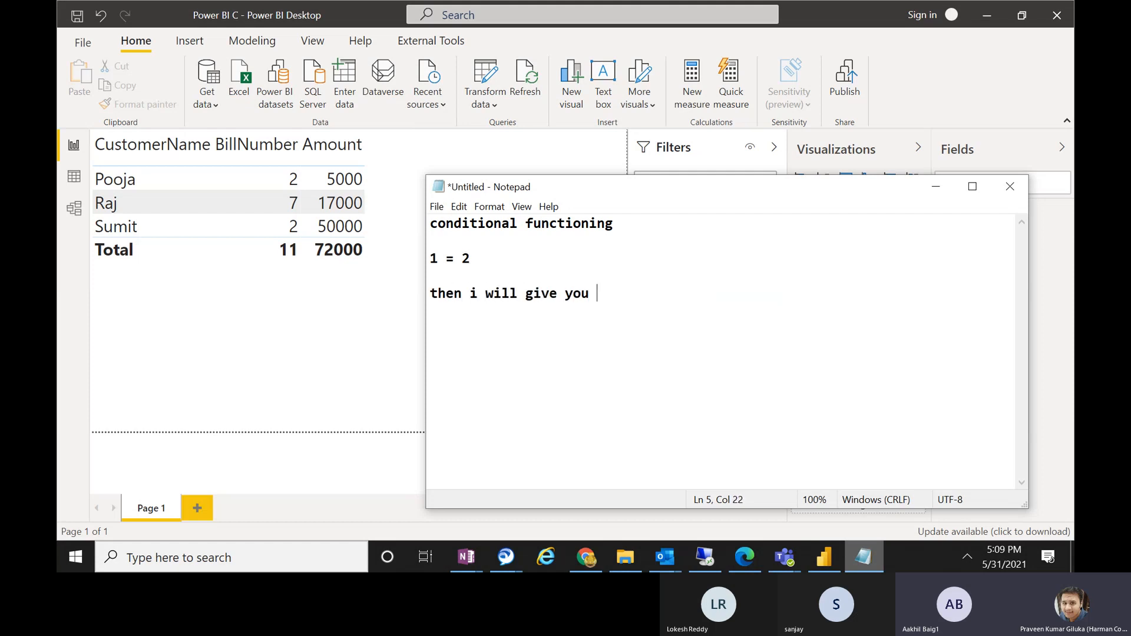
pyautogui.write('1 rupee')
pyautogui.press('Return')
pyautogui.write('i will not g')
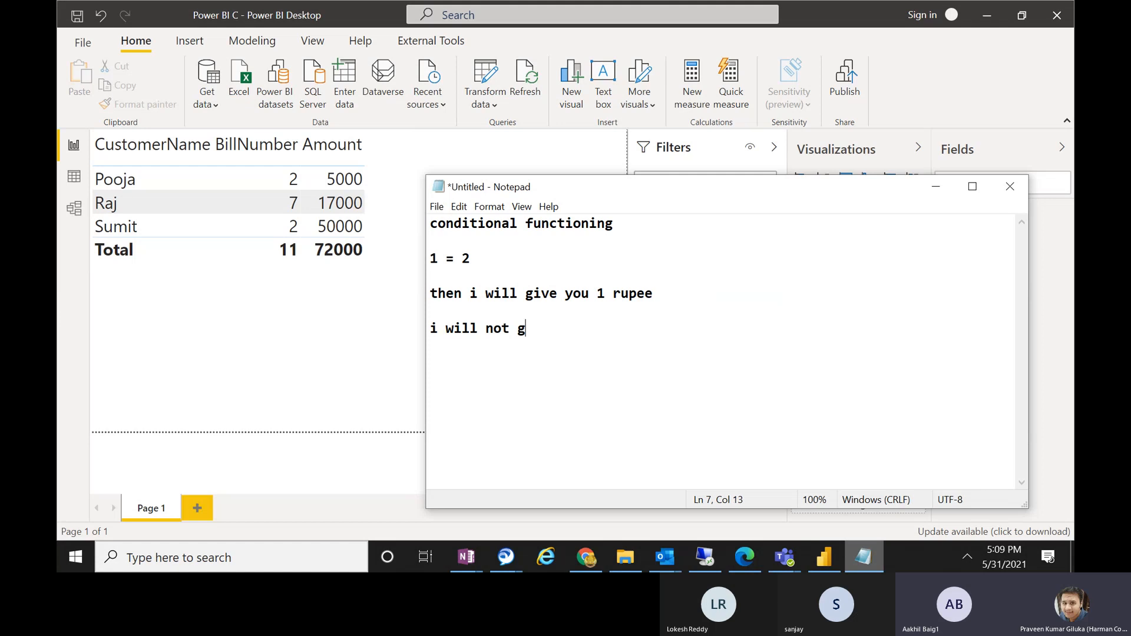
pyautogui.write('ive you')
# Examine the condition "1 = 2" and its two possible outcomes, highlighting each line in the note
pyautogui.moveTo(431, 260); pyautogui.dragTo(634, 373)
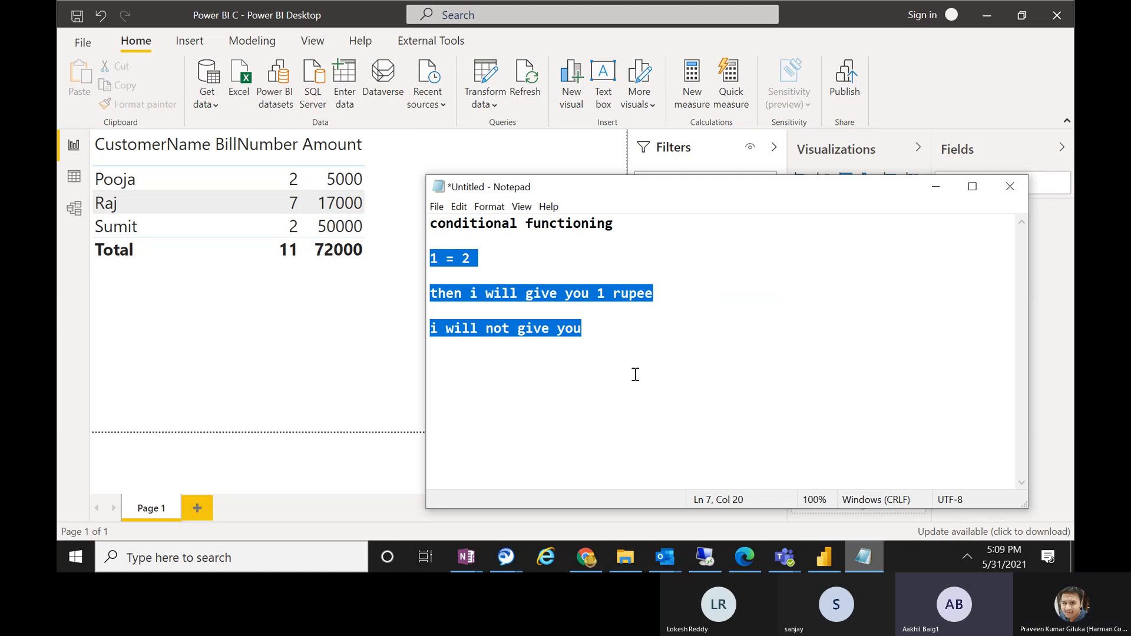
pyautogui.click(634, 374)
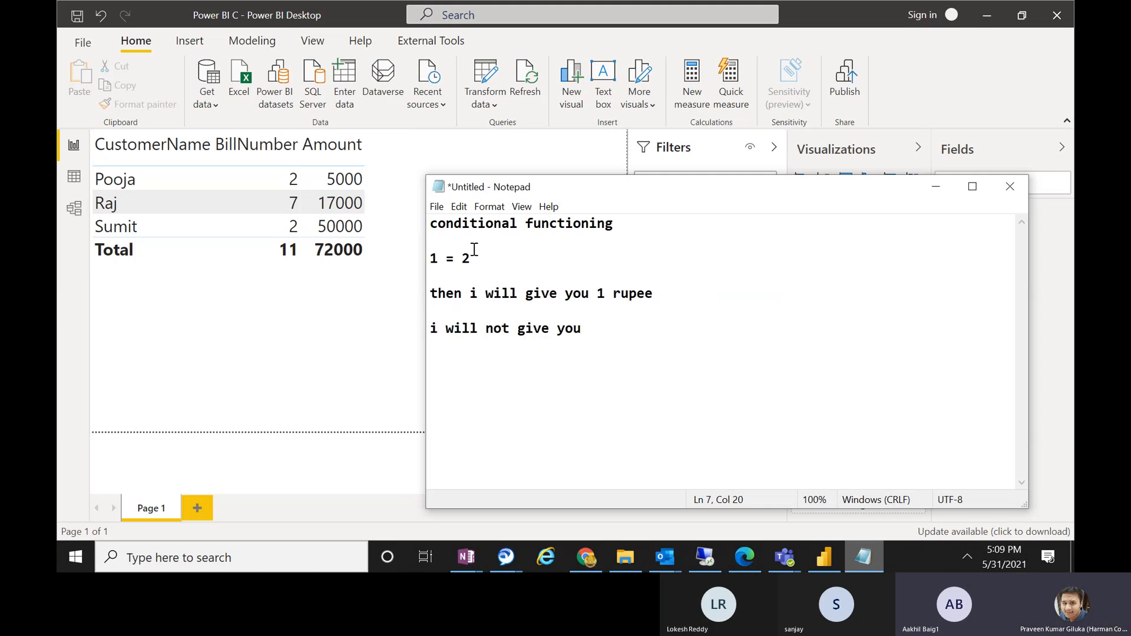
pyautogui.moveTo(471, 259); pyautogui.dragTo(428, 258)
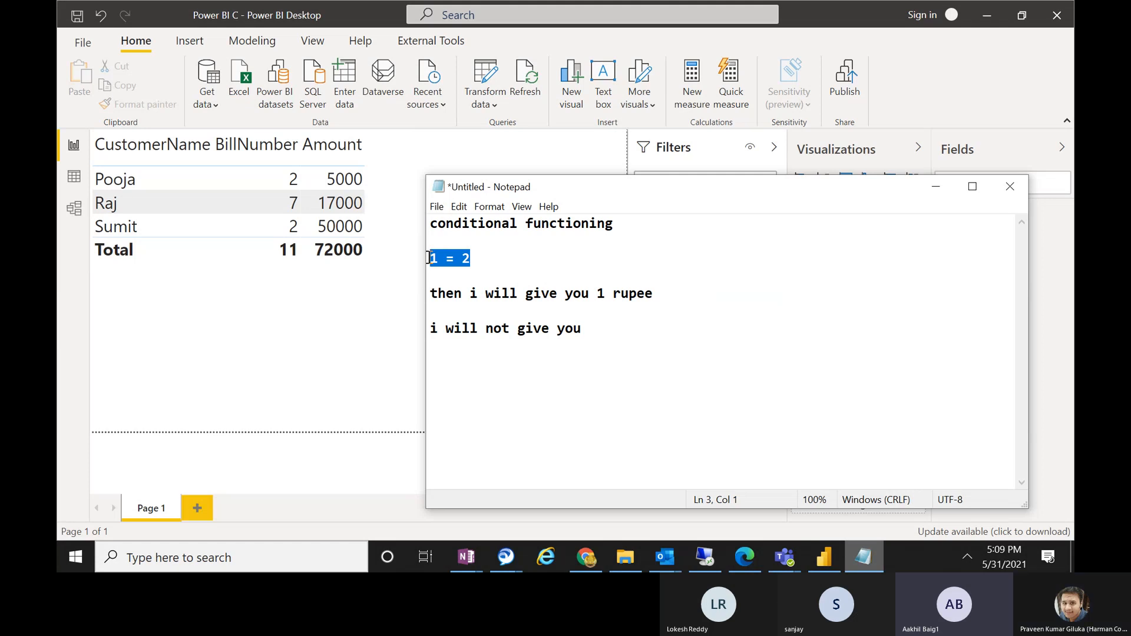
pyautogui.click(478, 262)
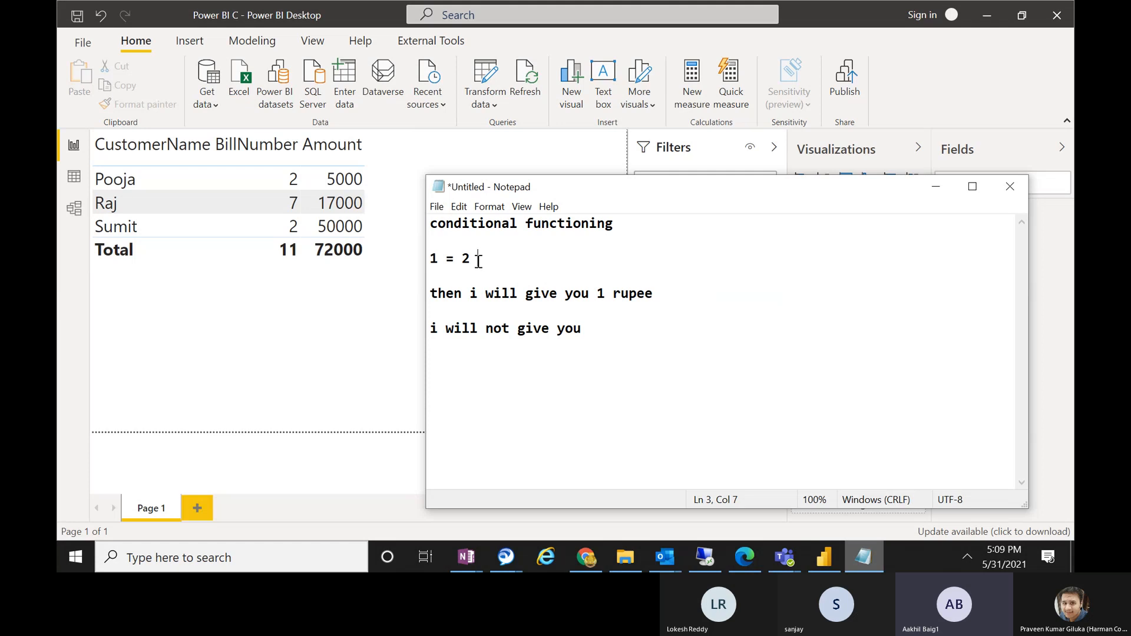
pyautogui.moveTo(478, 261); pyautogui.dragTo(428, 257)
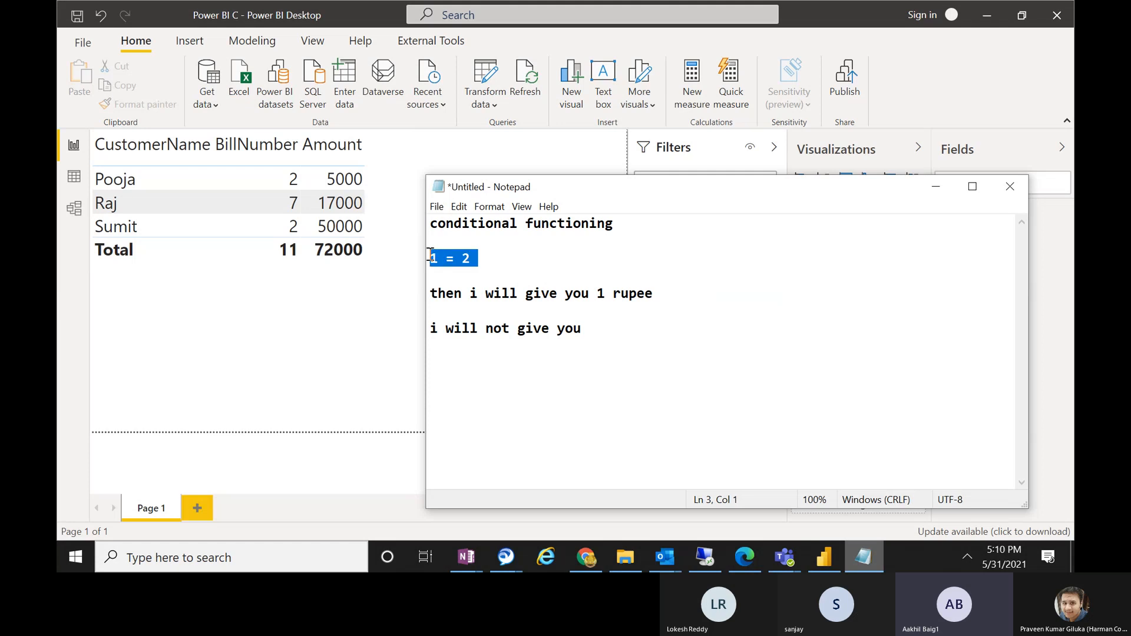
pyautogui.click(492, 263)
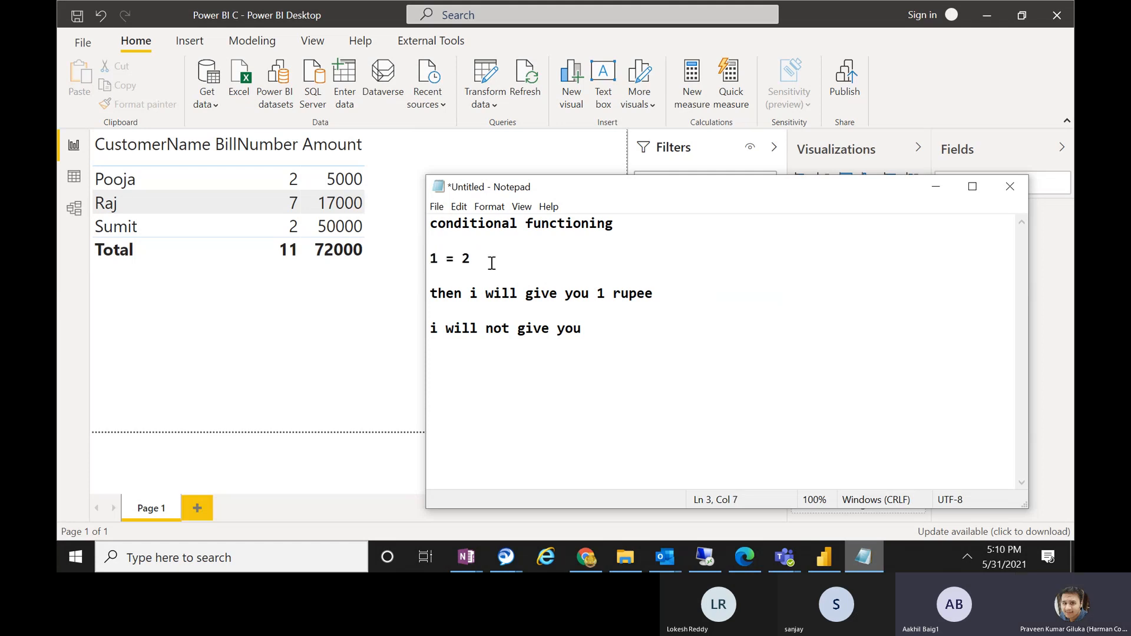
pyautogui.moveTo(477, 259); pyautogui.dragTo(434, 259)
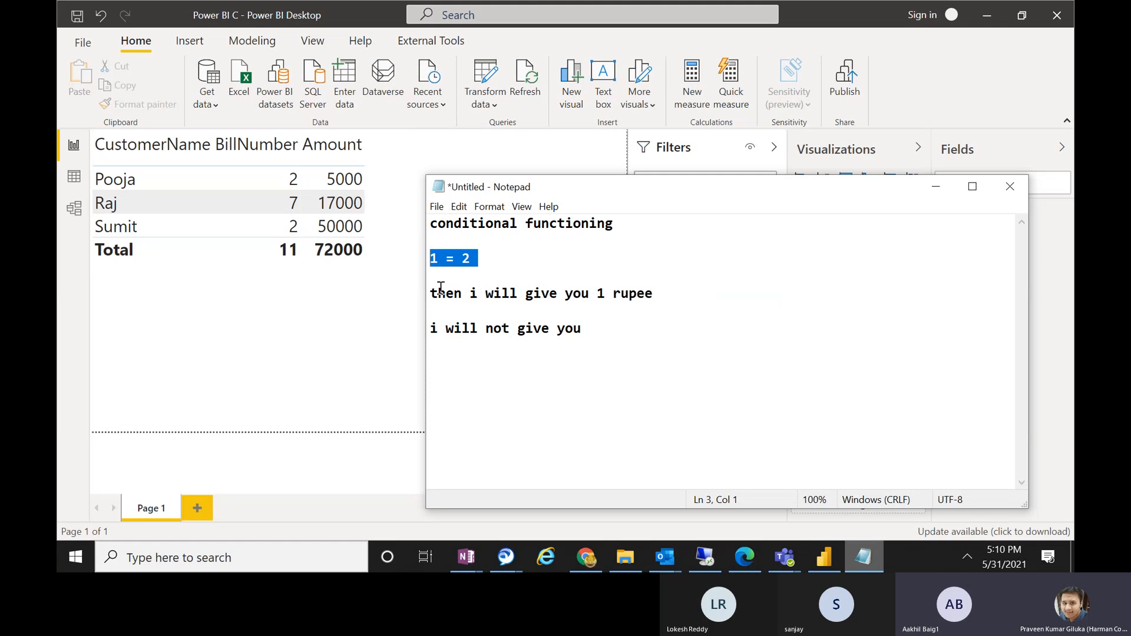
pyautogui.moveTo(437, 293); pyautogui.dragTo(657, 307)
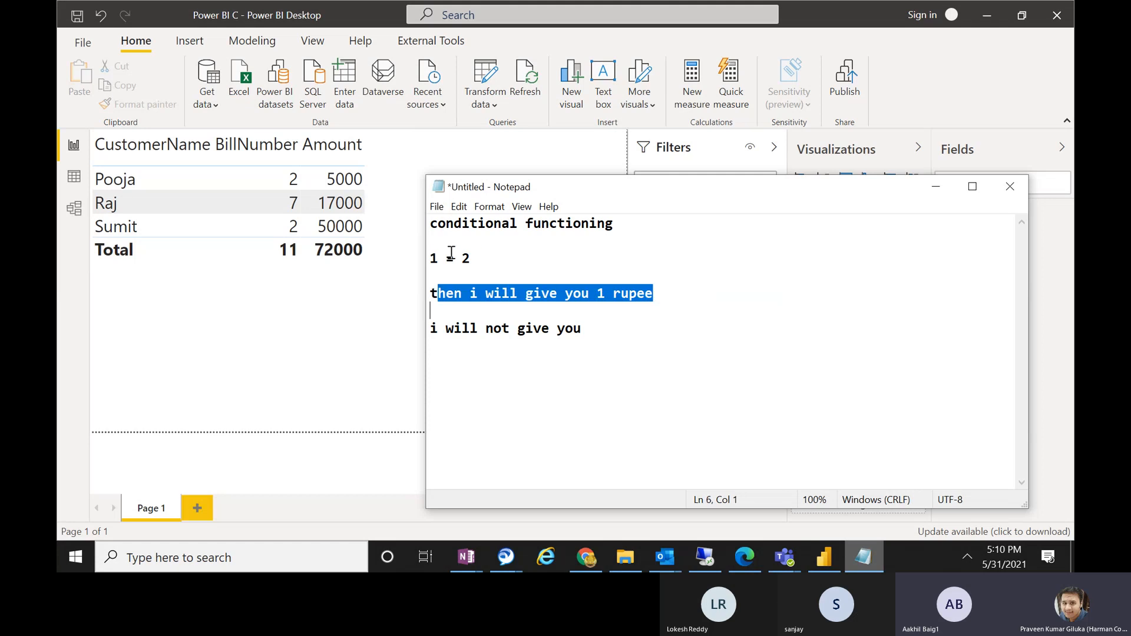
pyautogui.moveTo(446, 257)
pyautogui.mouseDown()
pyautogui.moveTo(466, 257)
pyautogui.moveTo(428, 258)
pyautogui.mouseUp()
pyautogui.moveTo(583, 328); pyautogui.dragTo(435, 328)
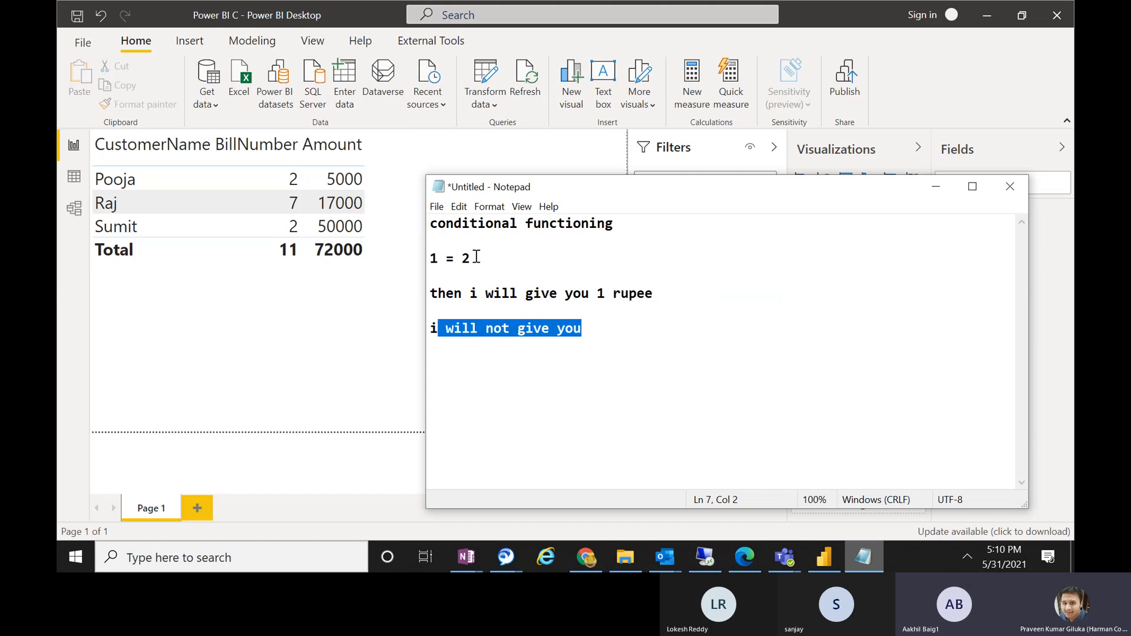
pyautogui.moveTo(477, 259); pyautogui.dragTo(432, 260)
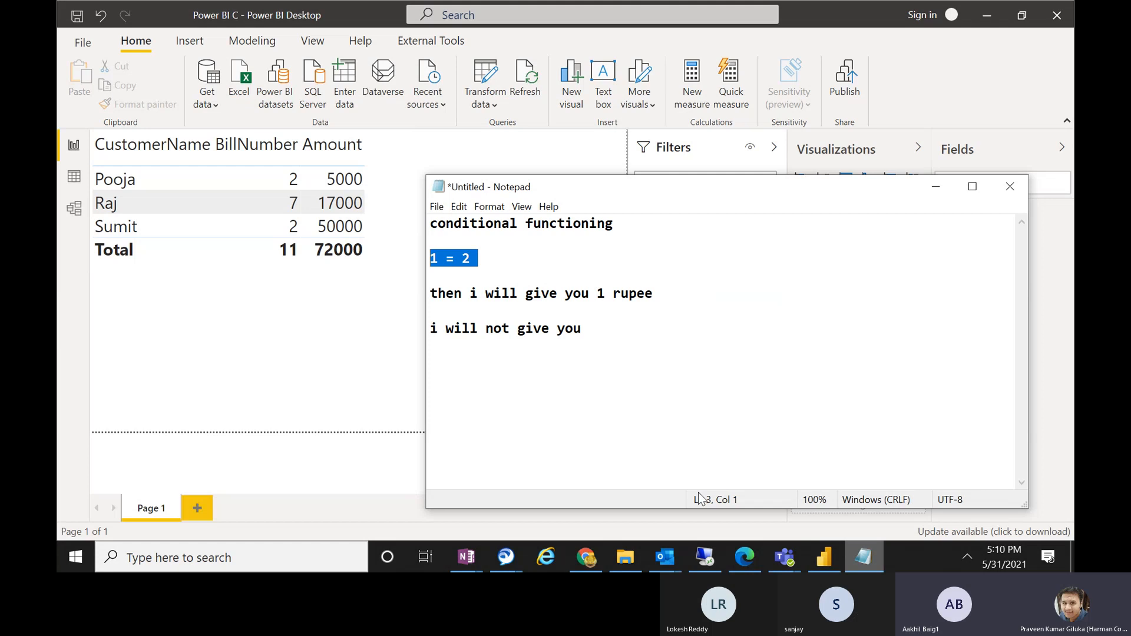
# Switch to the Teams meeting, mute and unmute the microphone, and return to the note
pyautogui.click(786, 556)
pyautogui.click(847, 482)
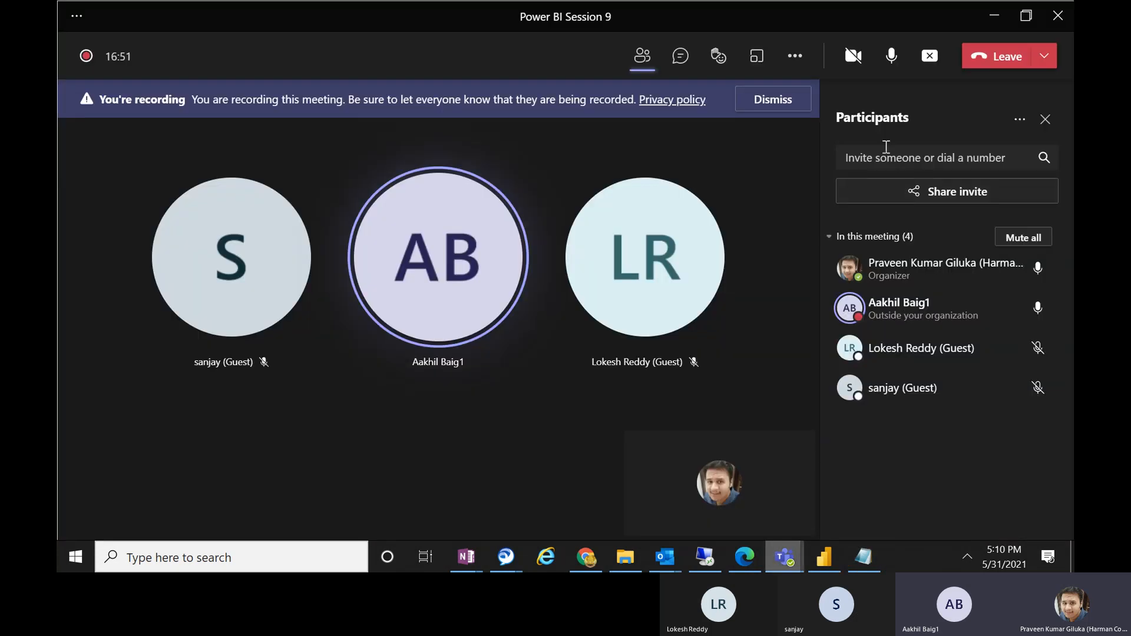
pyautogui.click(891, 73)
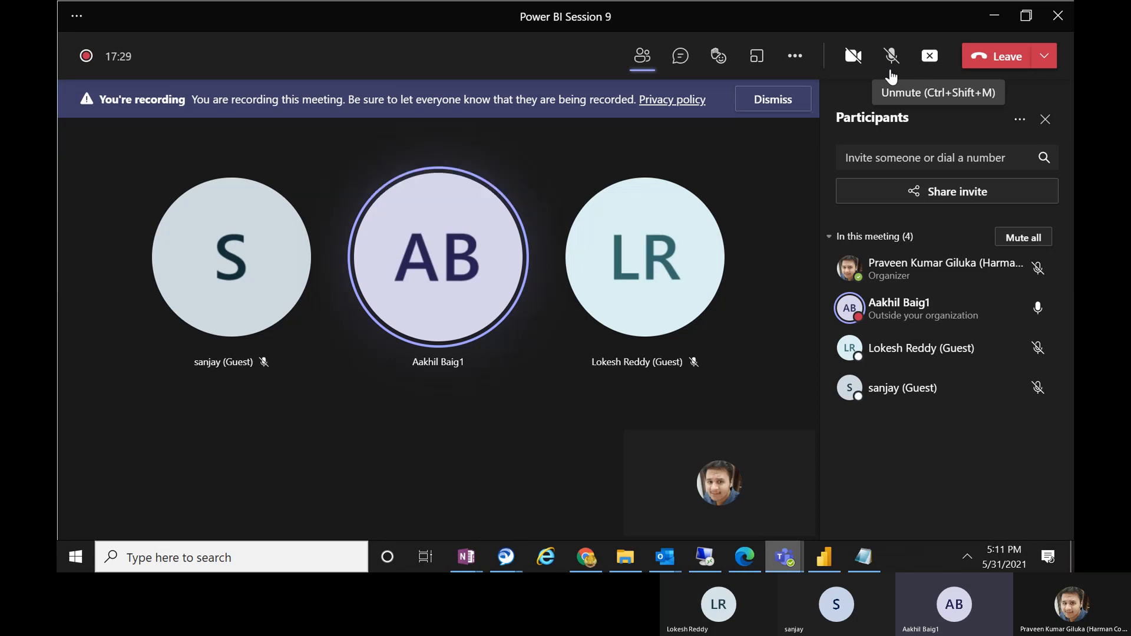
pyautogui.click(892, 63)
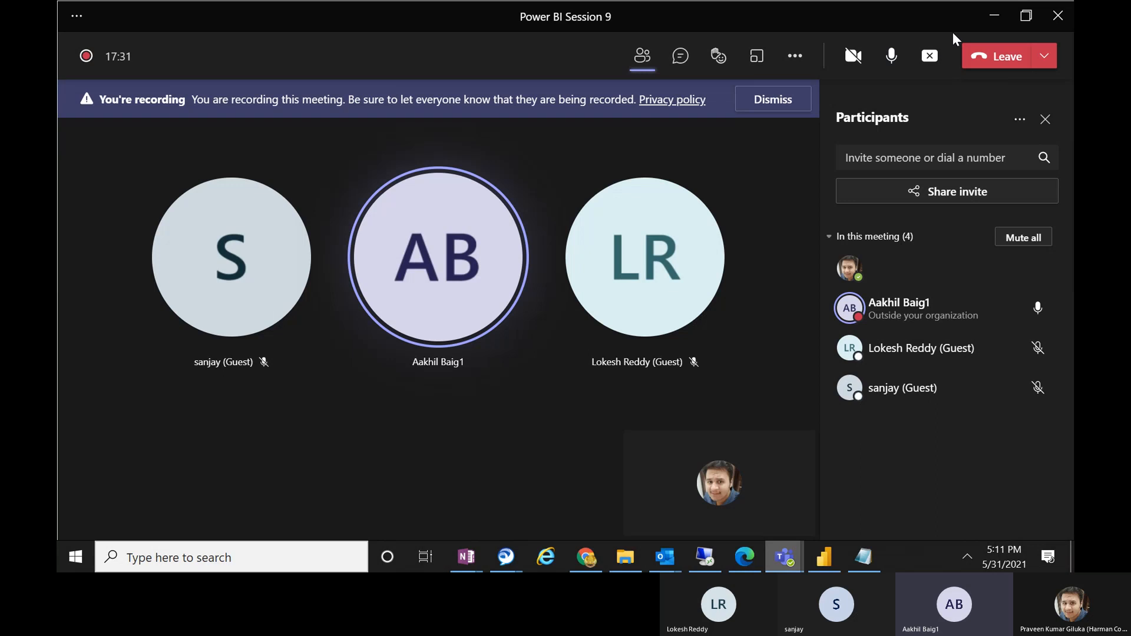
pyautogui.click(995, 16)
pyautogui.click(730, 270)
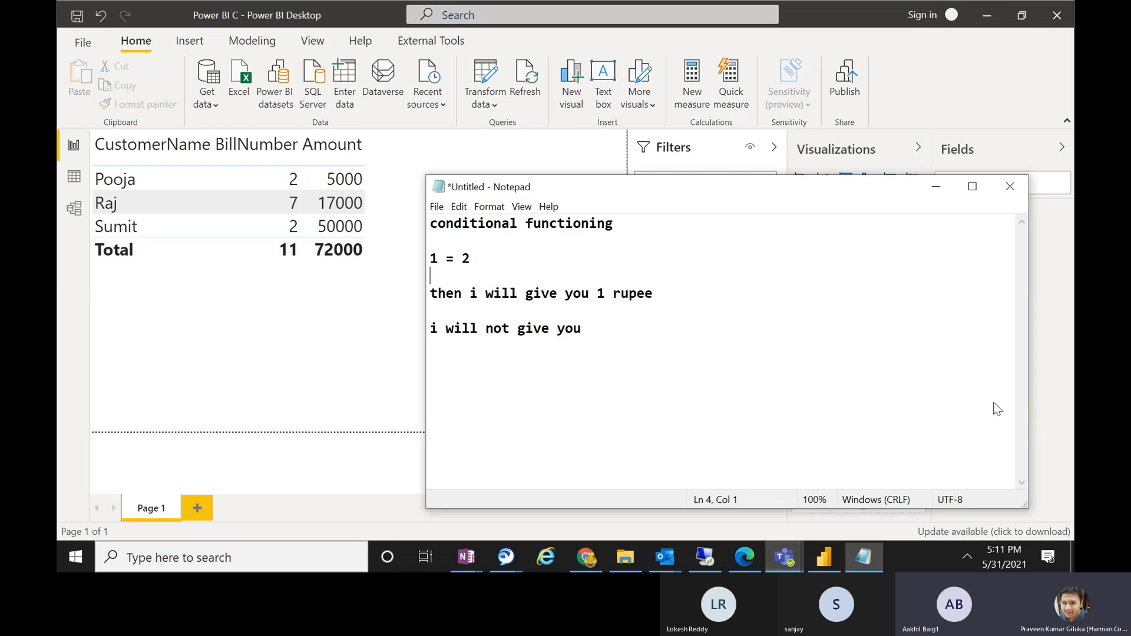
# Insert a "c" in front of the 1 in the condition line
pyautogui.moveTo(429, 259)
pyautogui.mouseDown()
pyautogui.moveTo(475, 259)
pyautogui.moveTo(433, 259)
pyautogui.mouseUp()
pyautogui.click(428, 259)
pyautogui.click(437, 259)
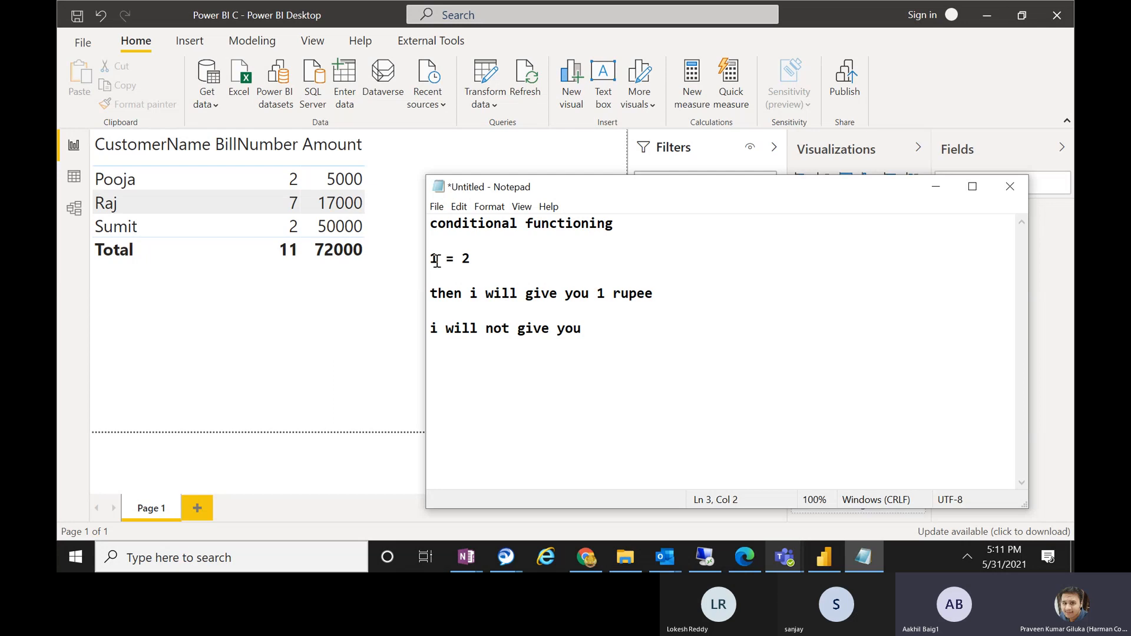
pyautogui.press('Left')
pyautogui.write('c')
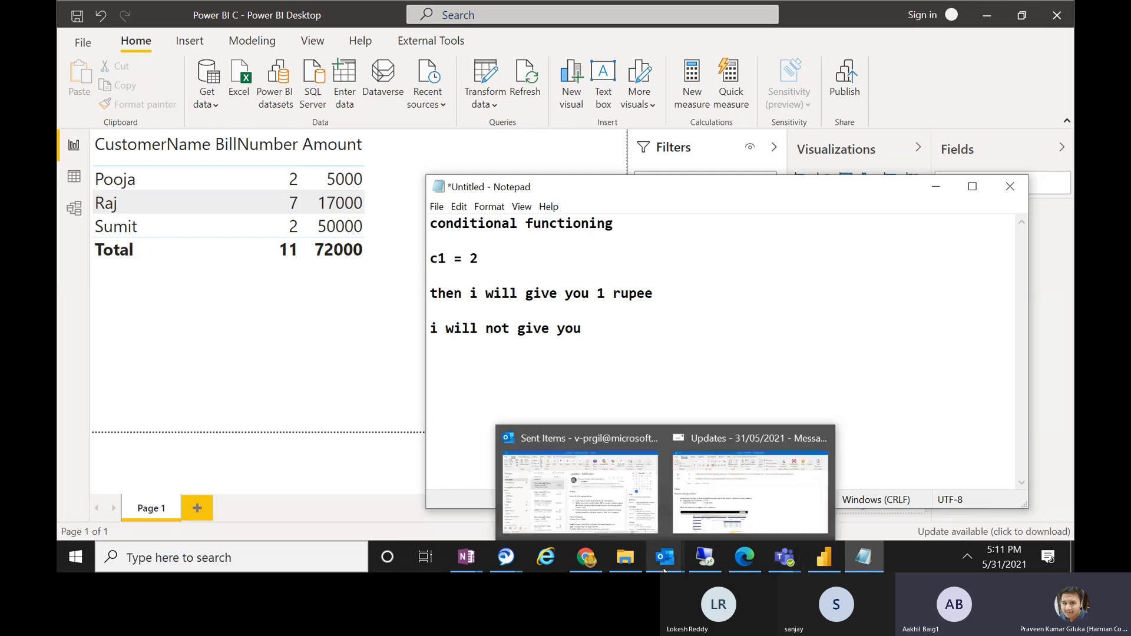
# Switch to the Teams meeting, admit the guest waiting in the lobby, and minimize the meeting window
pyautogui.click(791, 556)
pyautogui.click(787, 487)
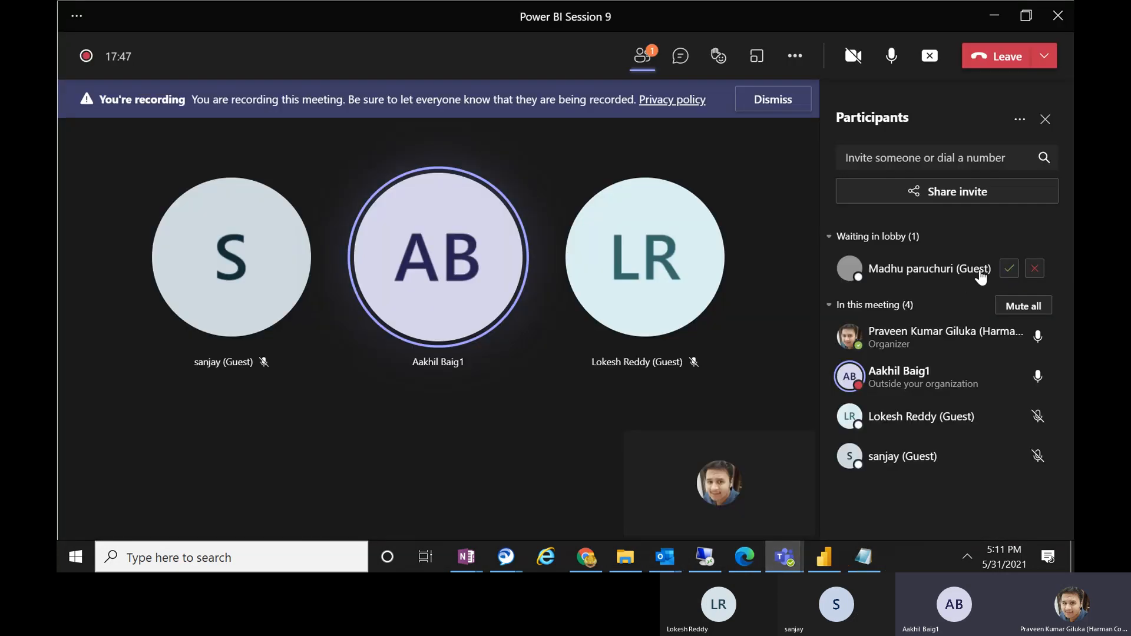
pyautogui.click(1007, 274)
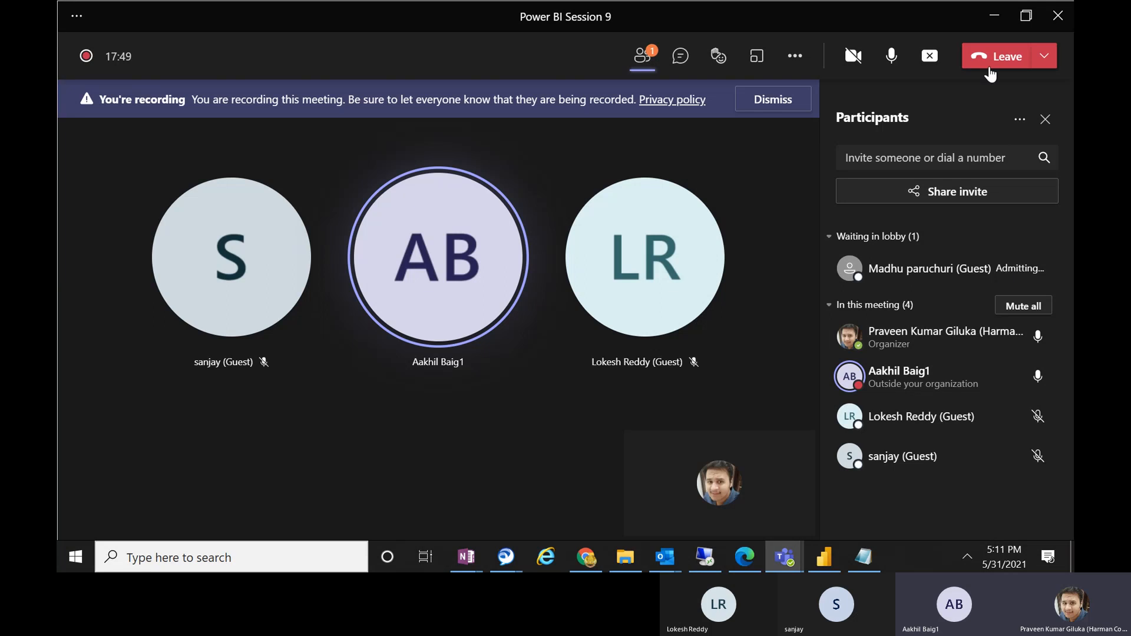
pyautogui.click(994, 18)
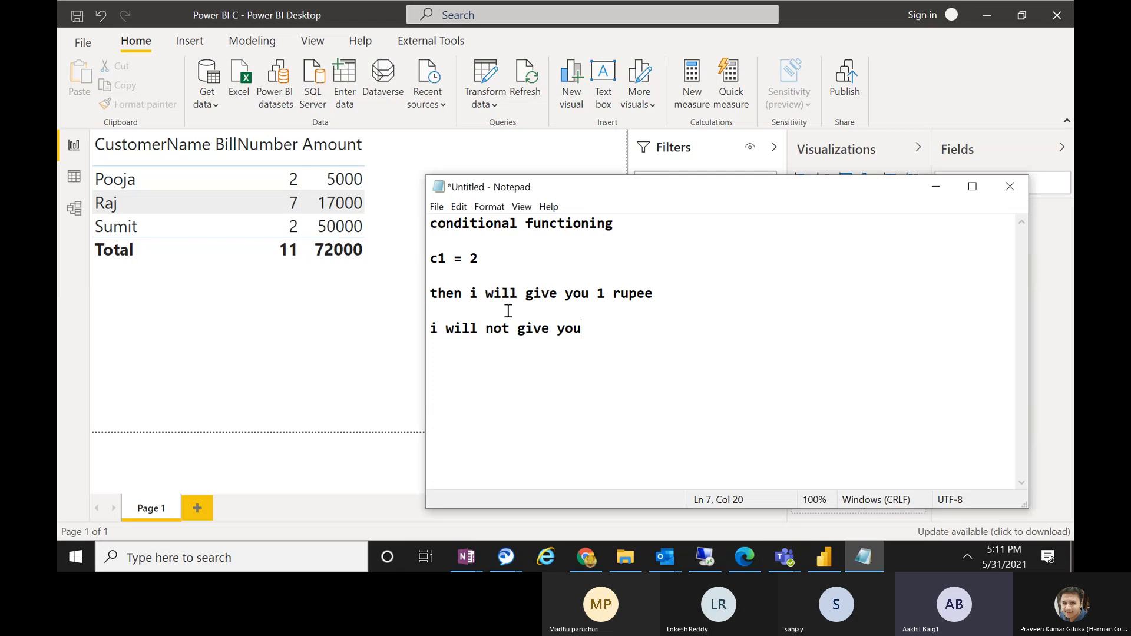
# Remove the stray "c" from the start of the condition line
pyautogui.click(437, 259)
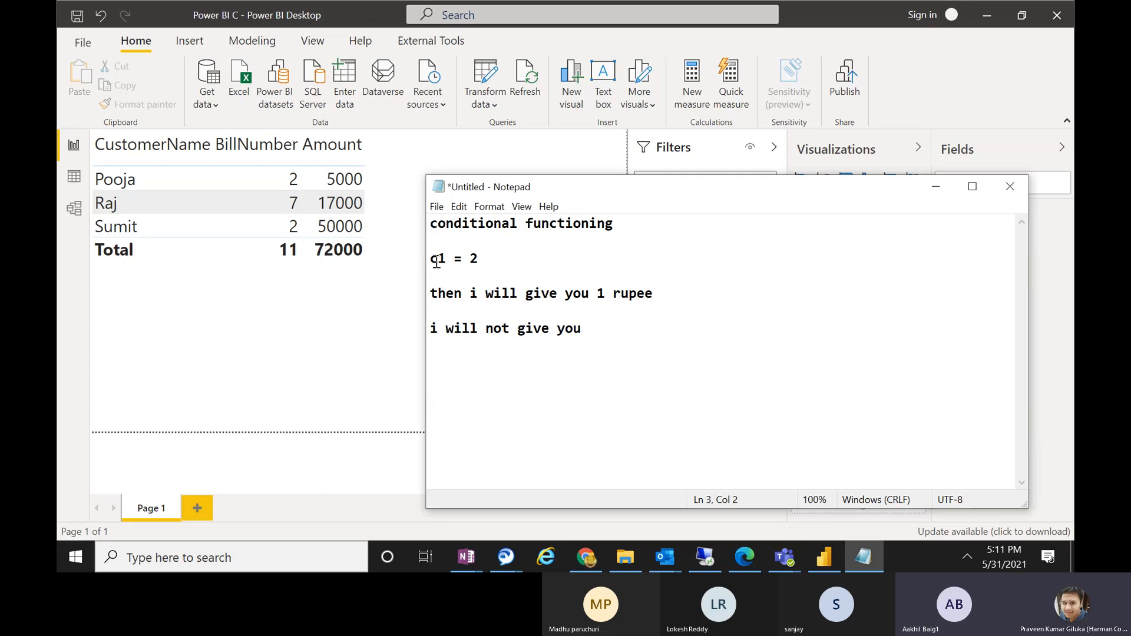
pyautogui.press('BackSpace')
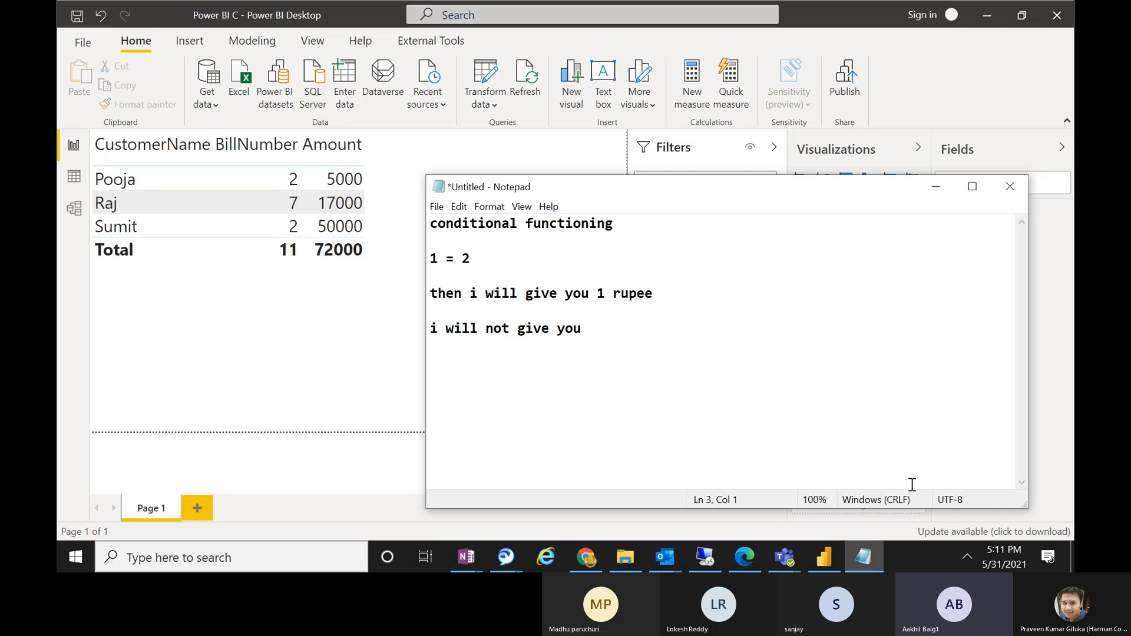
pyautogui.moveTo(782, 555)
pyautogui.click(800, 491)
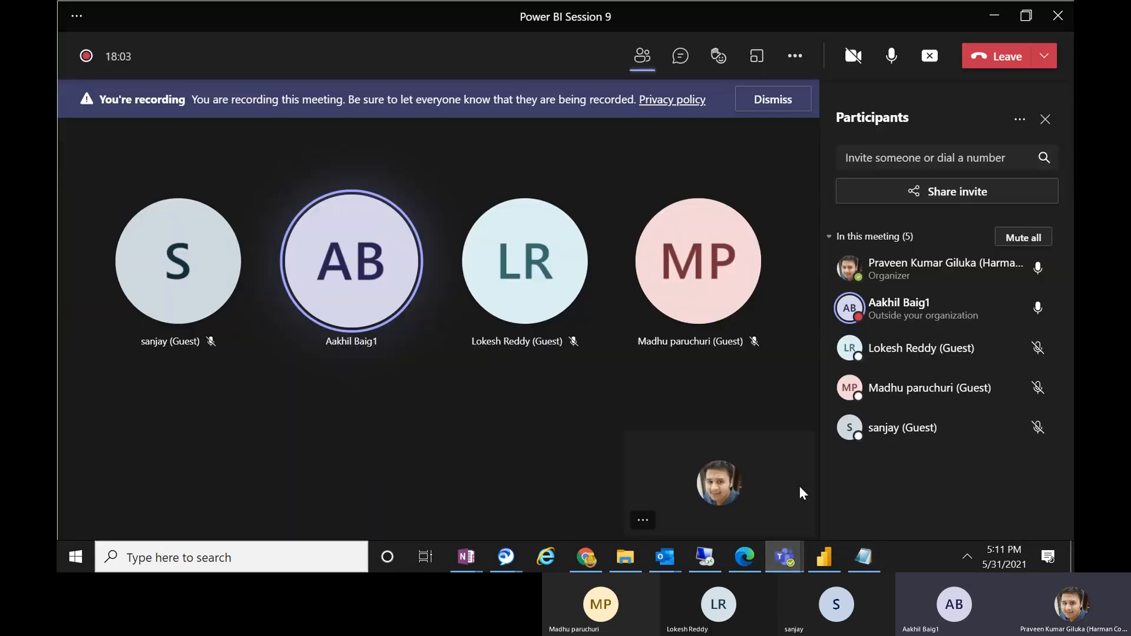
pyautogui.click(992, 25)
pyautogui.click(594, 329)
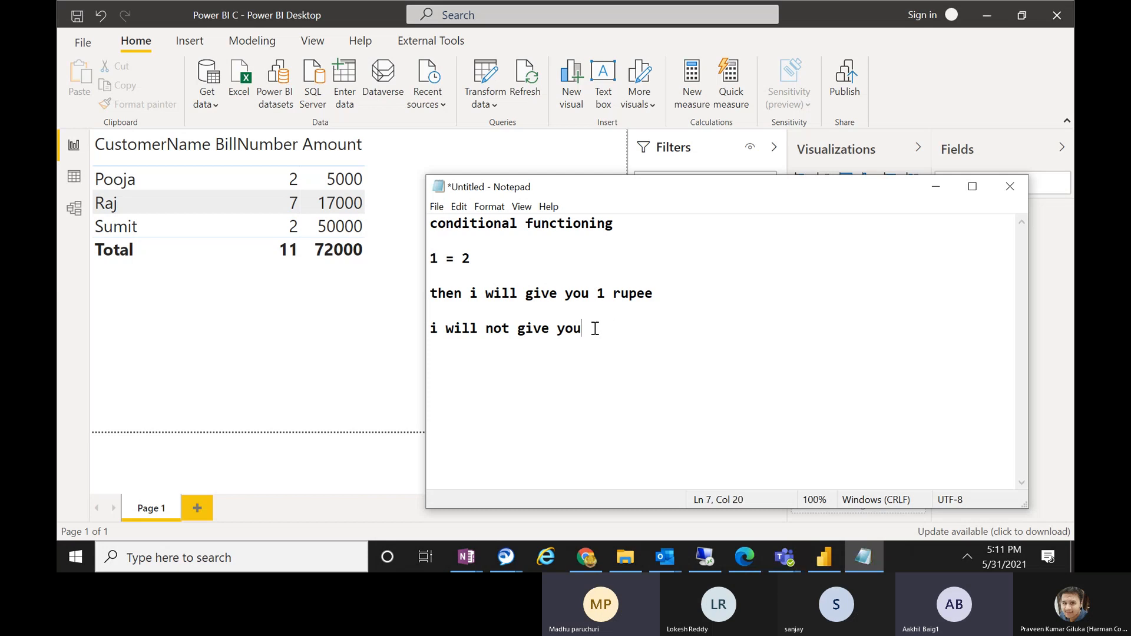
pyautogui.click(433, 258)
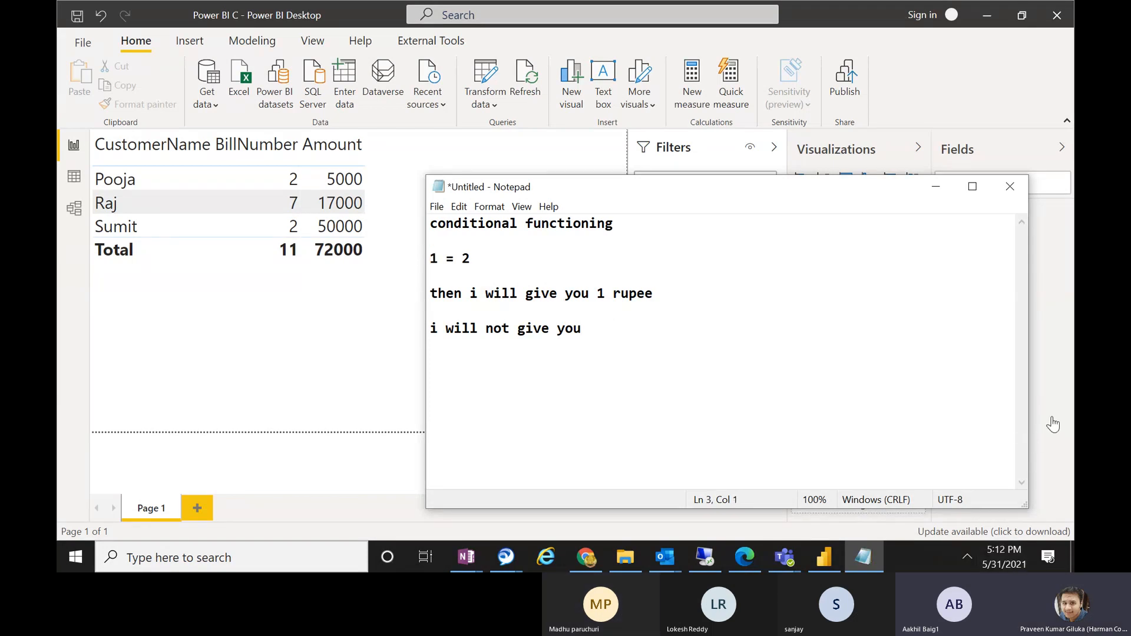
pyautogui.moveTo(613, 224); pyautogui.dragTo(423, 222)
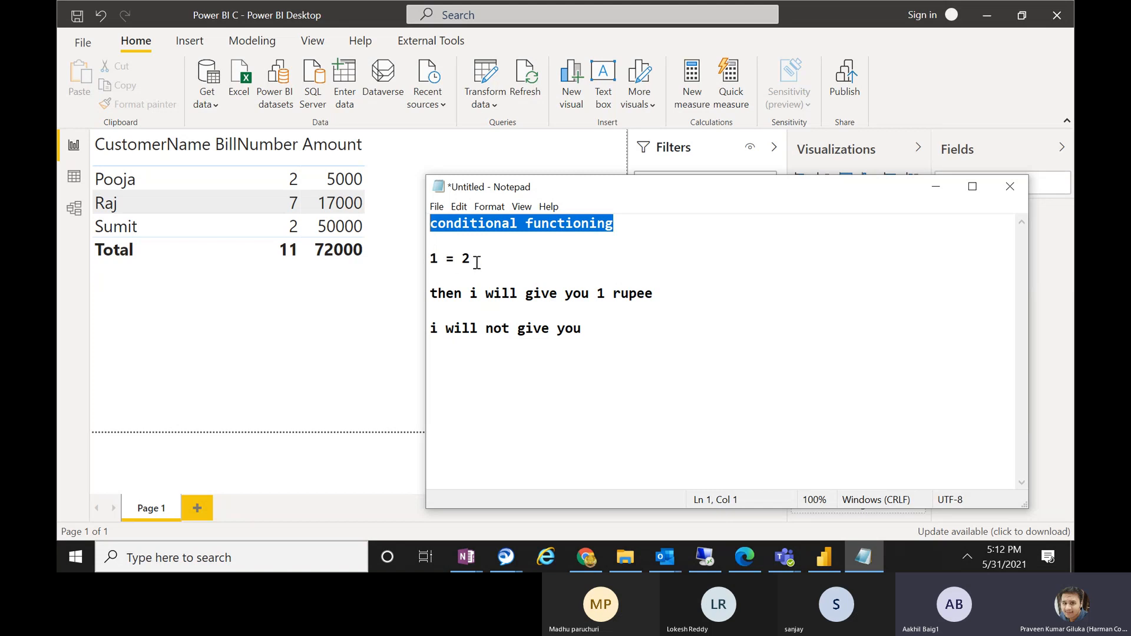
# Highlight the condition 1 = 2 and its two outcome lines one after another
pyautogui.moveTo(477, 260); pyautogui.dragTo(421, 262)
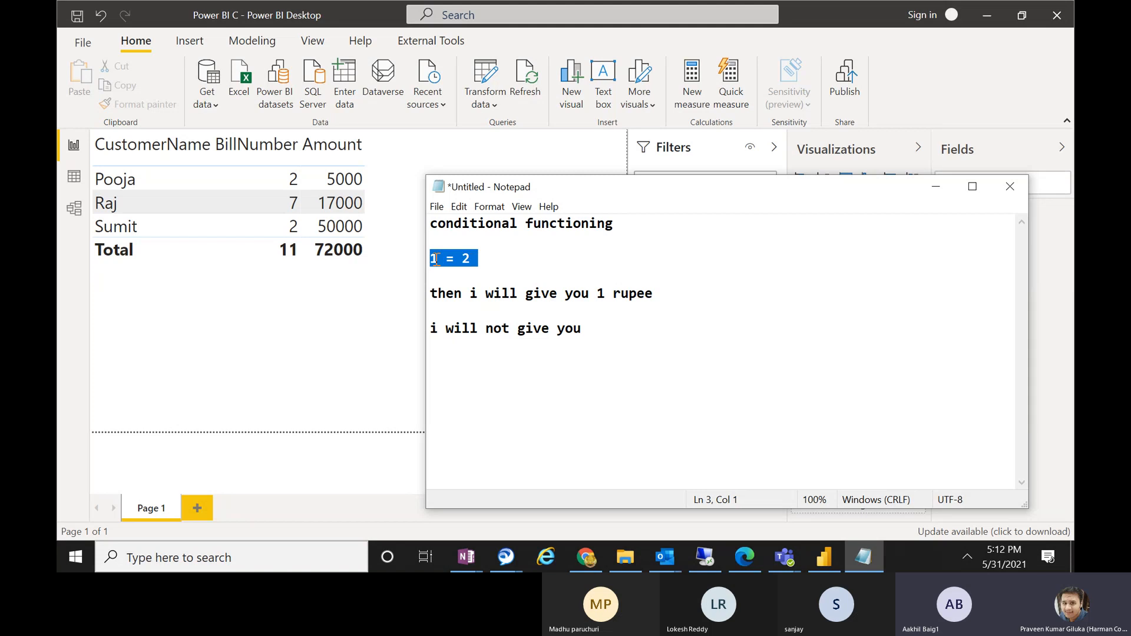
pyautogui.moveTo(437, 295); pyautogui.dragTo(649, 303)
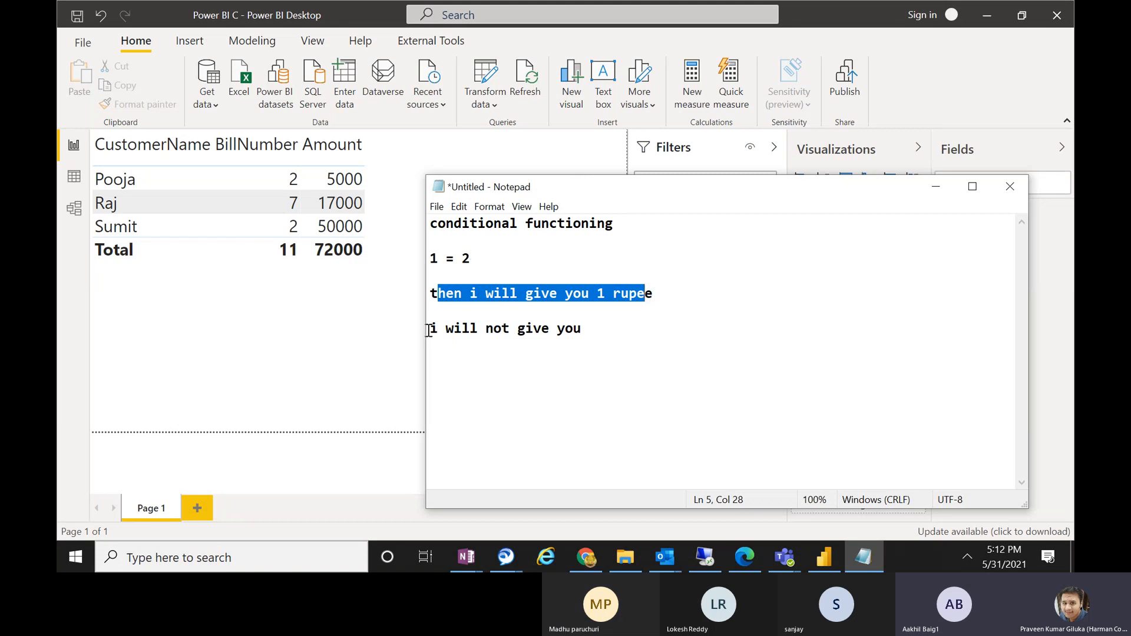
pyautogui.moveTo(428, 328); pyautogui.dragTo(583, 333)
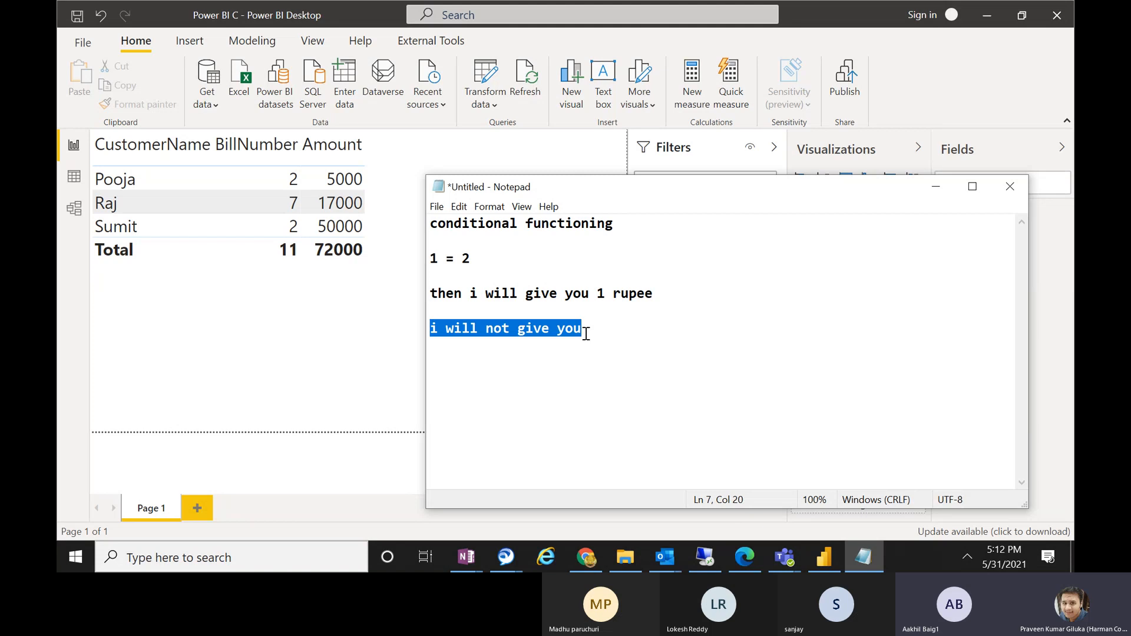
pyautogui.moveTo(473, 260); pyautogui.dragTo(433, 258)
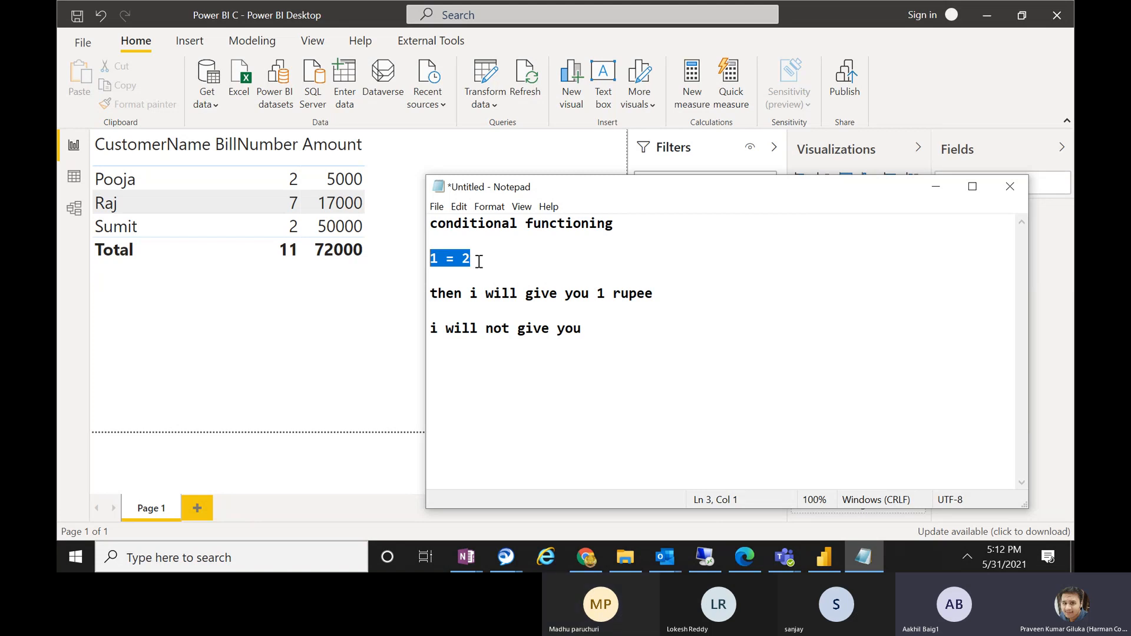
pyautogui.moveTo(599, 328); pyautogui.dragTo(432, 325)
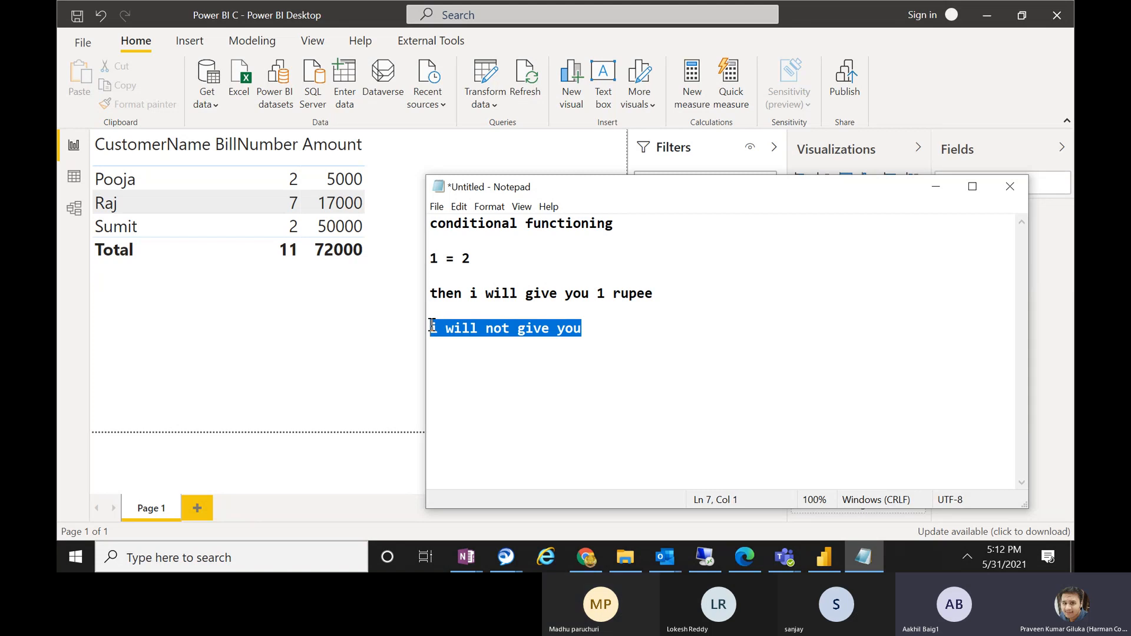
# Change the second number in the condition line so it reads "1 = 1"
pyautogui.click(465, 260)
pyautogui.press('BackSpace')
pyautogui.write('1')
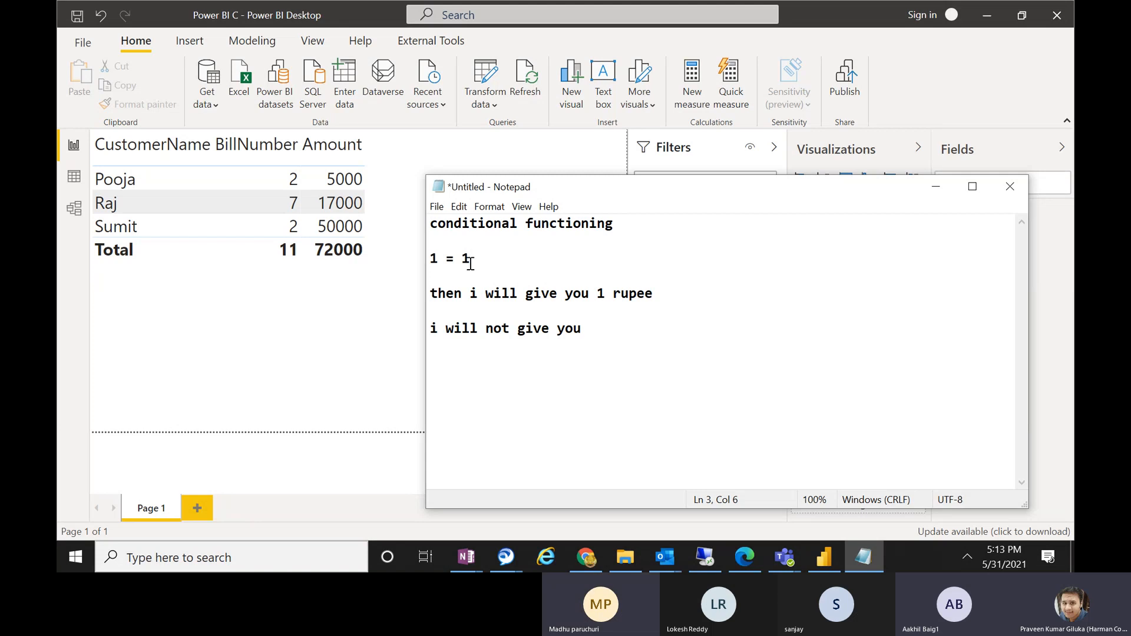
# Highlight the condition 1 = 1 and each outcome line in turn to compare them
pyautogui.moveTo(469, 293); pyautogui.dragTo(665, 293)
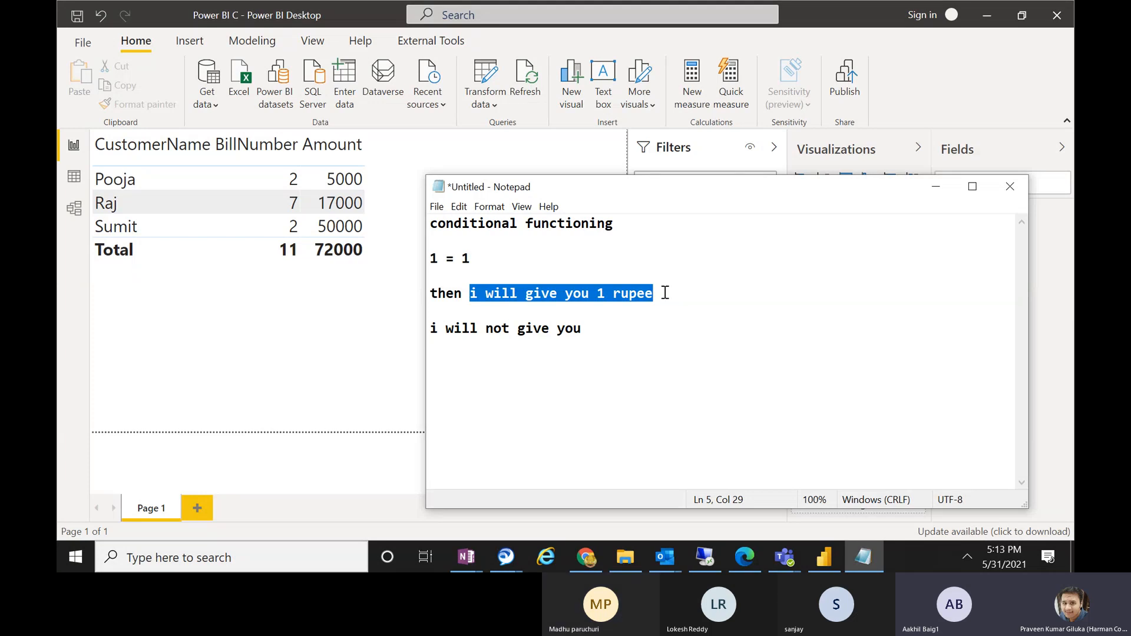
pyautogui.moveTo(472, 258); pyautogui.dragTo(432, 259)
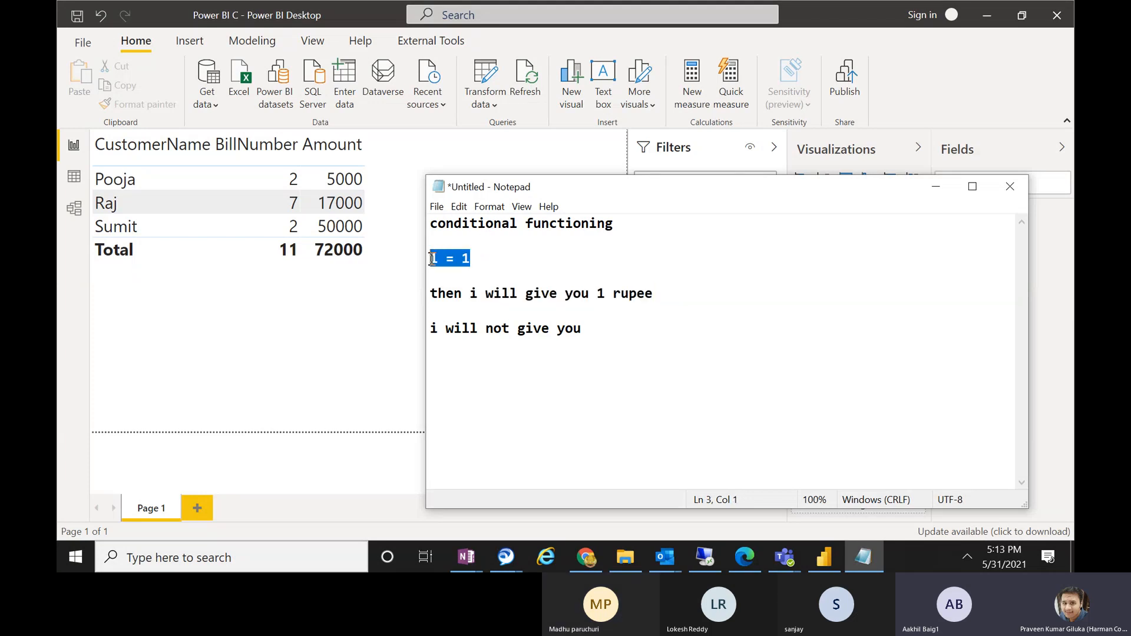
pyautogui.click(464, 293)
pyautogui.moveTo(465, 294); pyautogui.dragTo(679, 296)
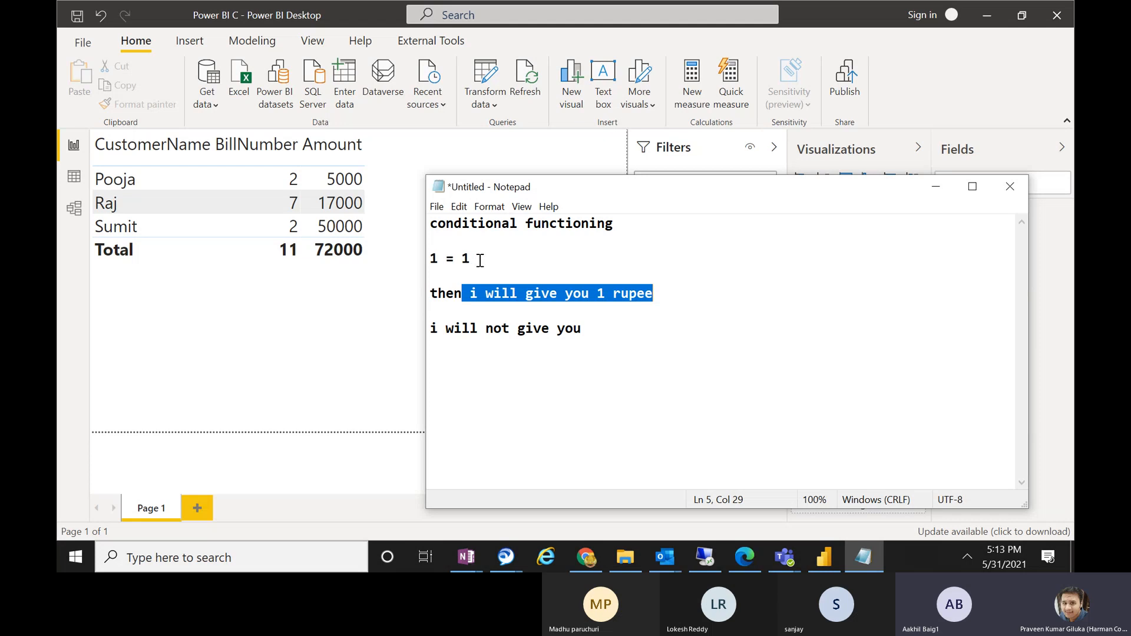
pyautogui.moveTo(585, 327); pyautogui.dragTo(431, 322)
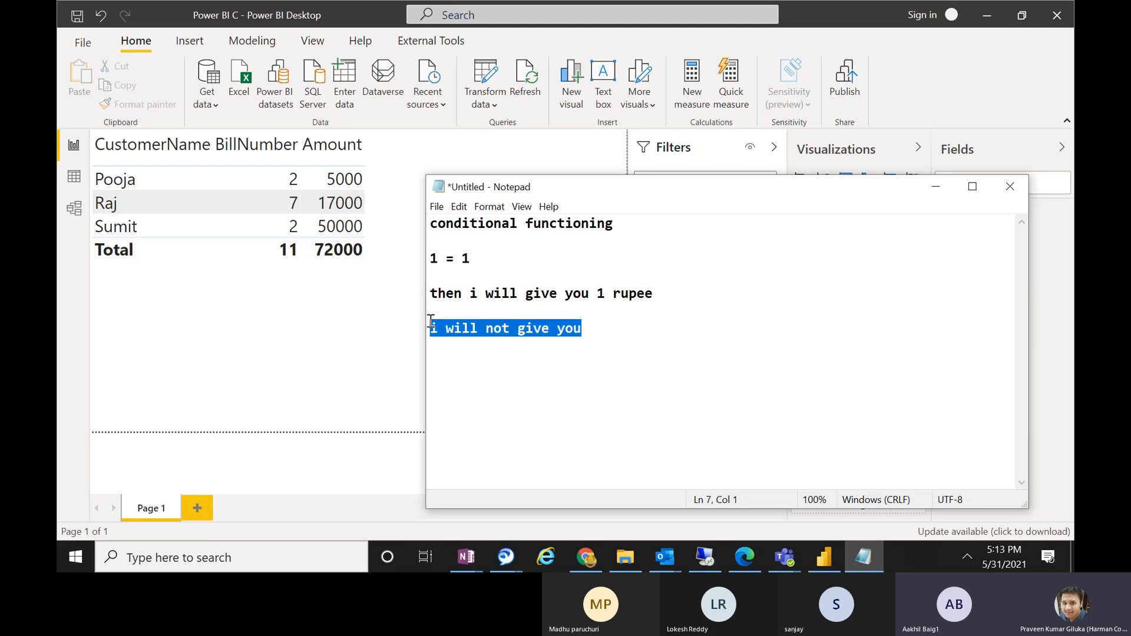
pyautogui.click(433, 257)
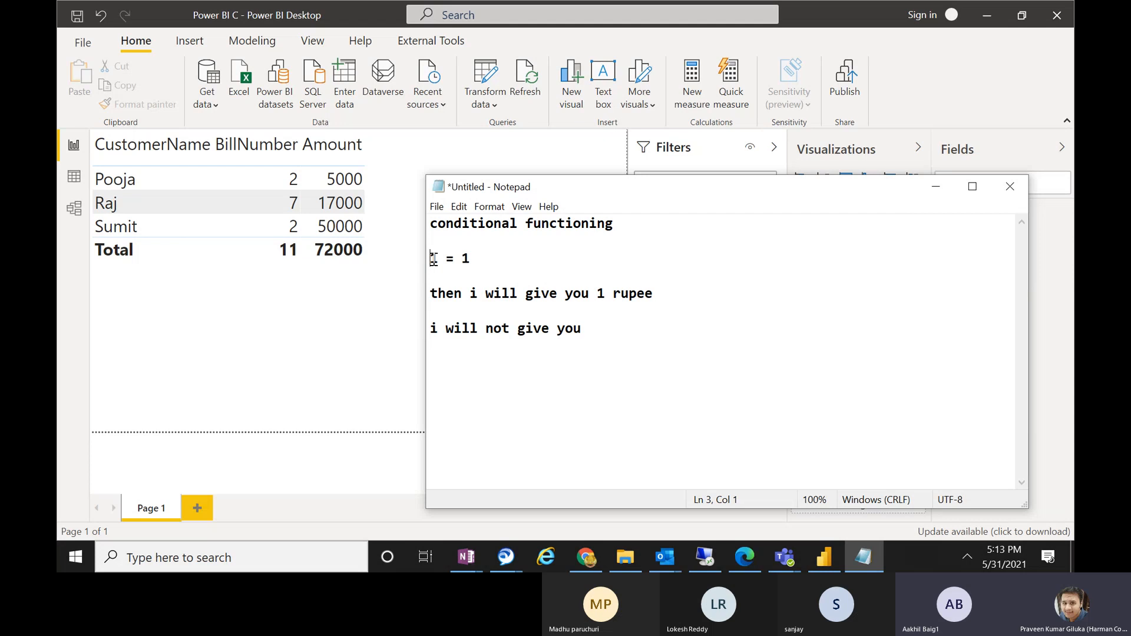
pyautogui.moveTo(477, 258); pyautogui.dragTo(428, 258)
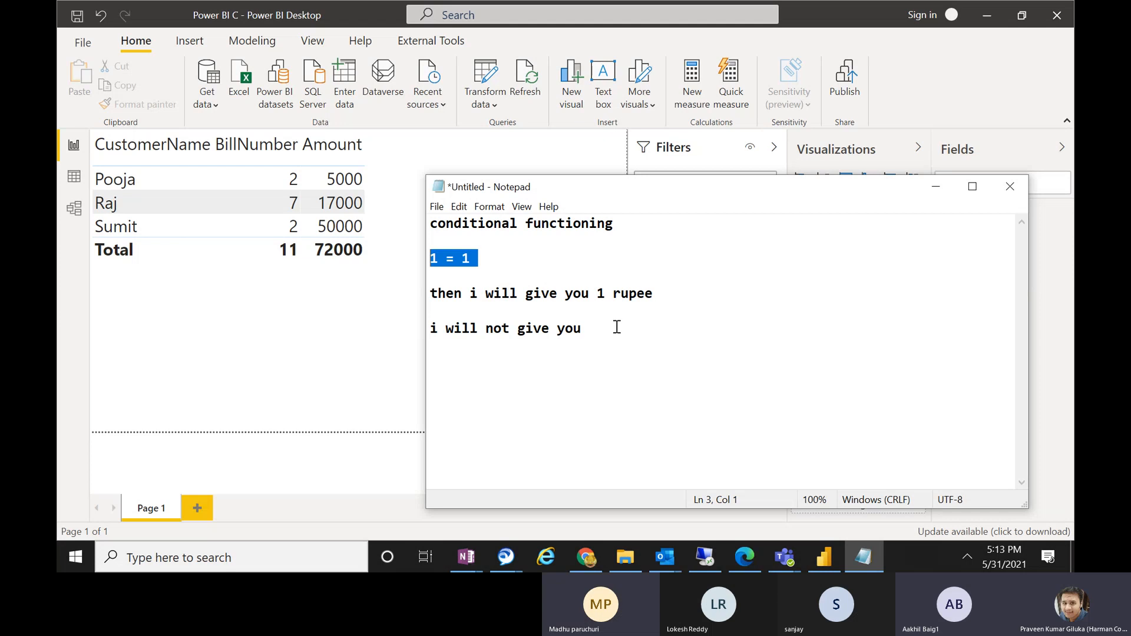
# Start a numbered list below the outcome lines with "1. condition" and an empty item "2."
pyautogui.hotkey('ctrl', 'End')
pyautogui.press('Return')
pyautogui.write('1. co')
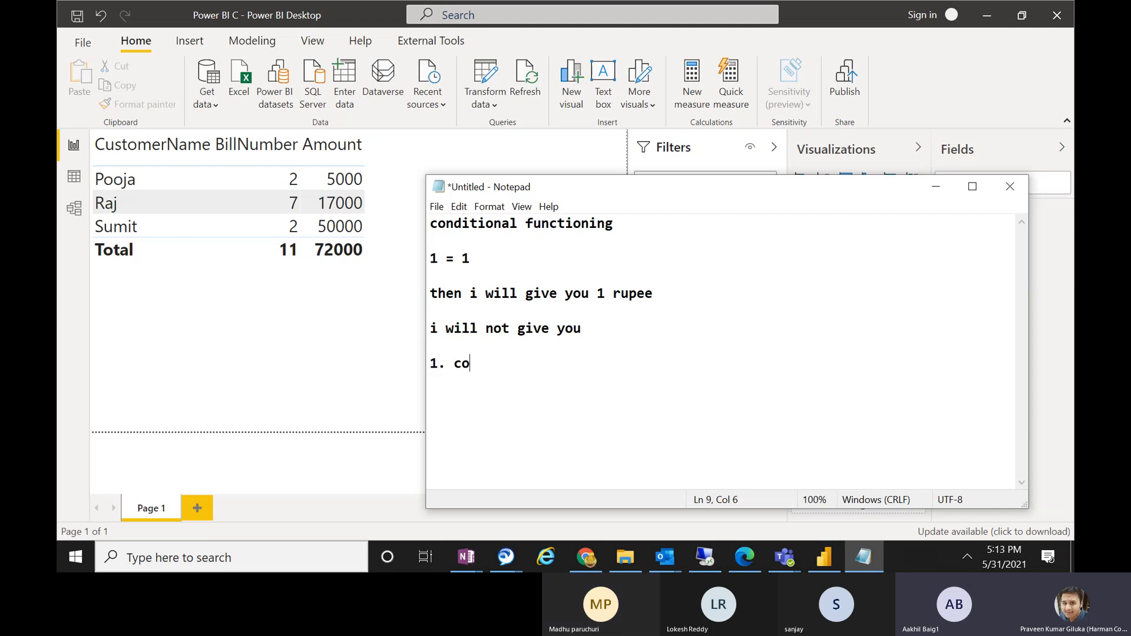
pyautogui.write('nf')
pyautogui.press('BackSpace')
pyautogui.write('ditri')
pyautogui.press('BackSpace')
pyautogui.press('BackSpace')
pyautogui.write('ion')
pyautogui.press('Return')
pyautogui.write('2.')
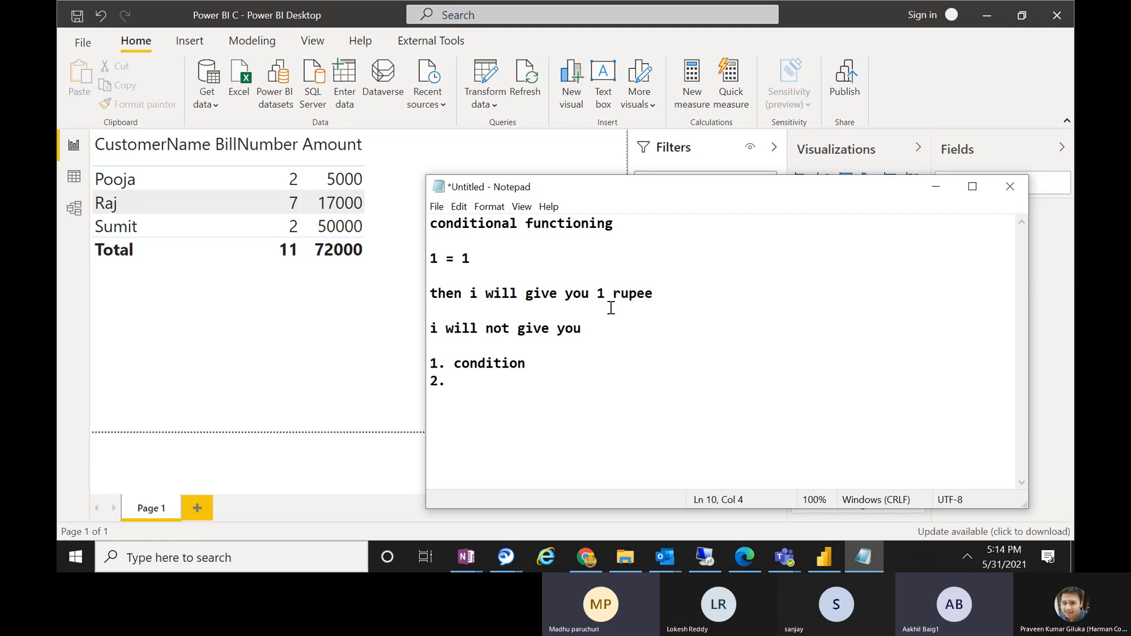
# Highlight the condition and its "then" outcome, and complete list item 2 as "true statement"
pyautogui.click(654, 296)
pyautogui.moveTo(654, 296); pyautogui.dragTo(471, 292)
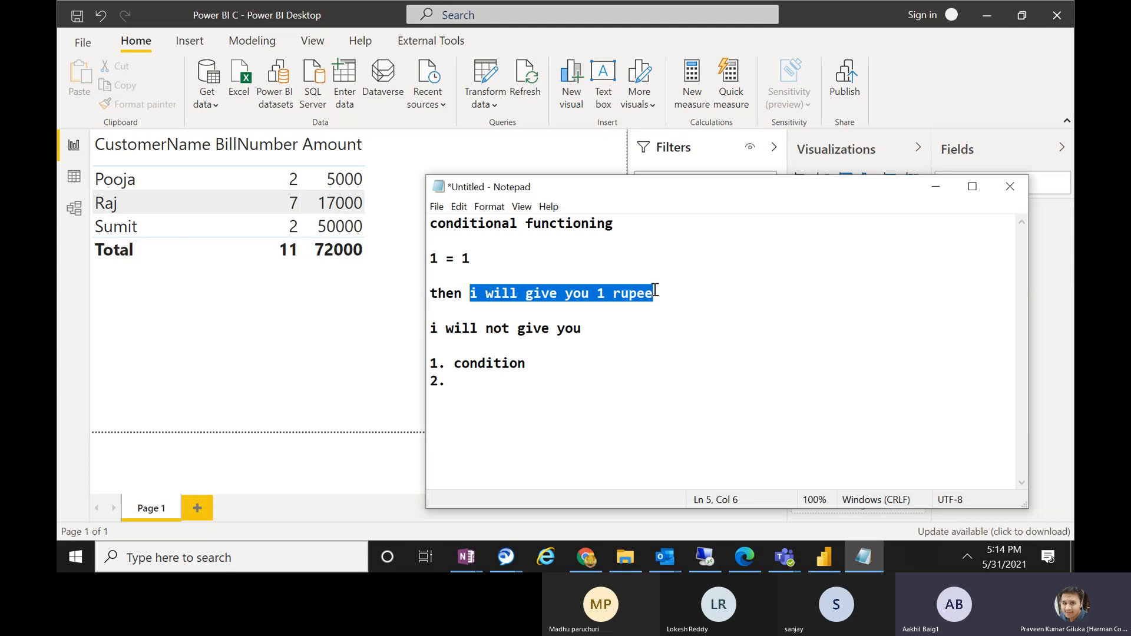
pyautogui.moveTo(480, 260); pyautogui.dragTo(418, 257)
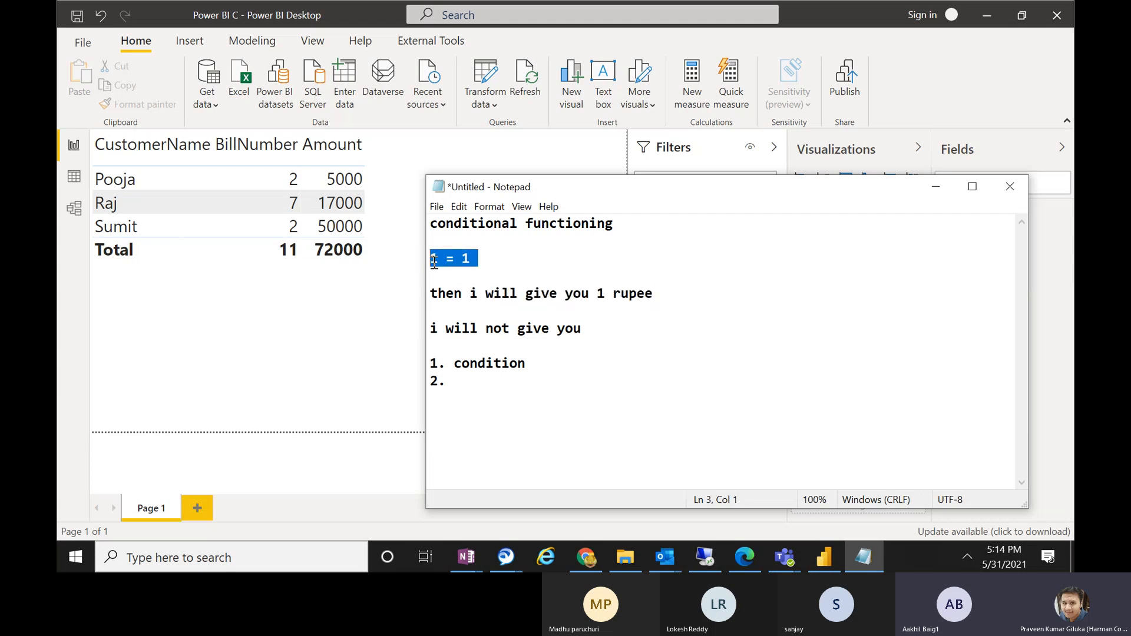
pyautogui.moveTo(464, 294); pyautogui.dragTo(674, 298)
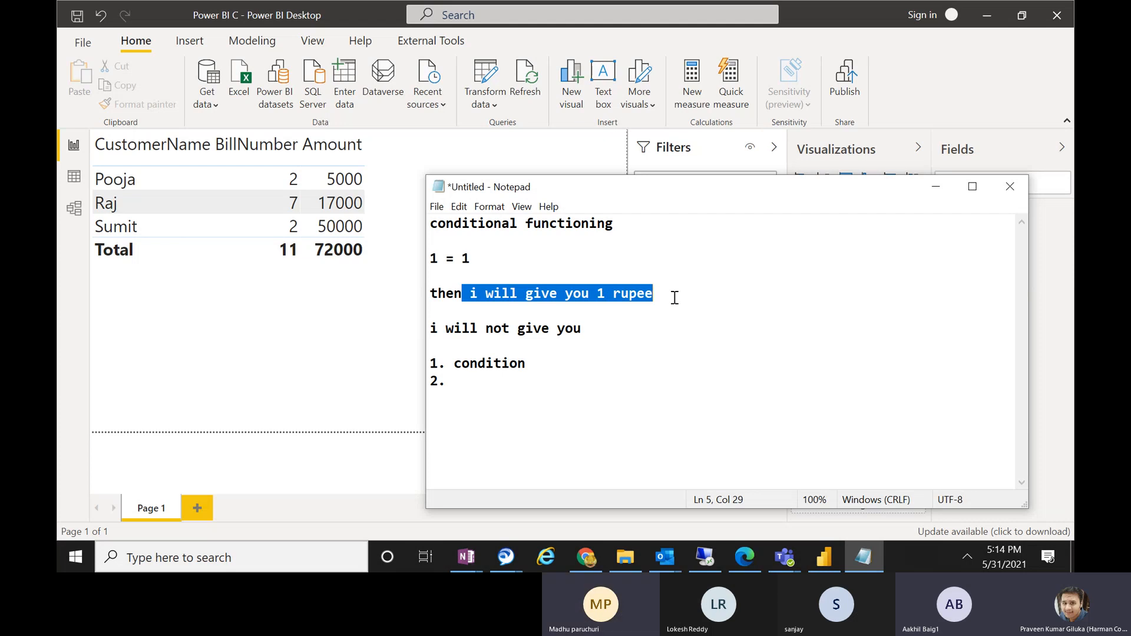
pyautogui.click(466, 380)
pyautogui.write('tru')
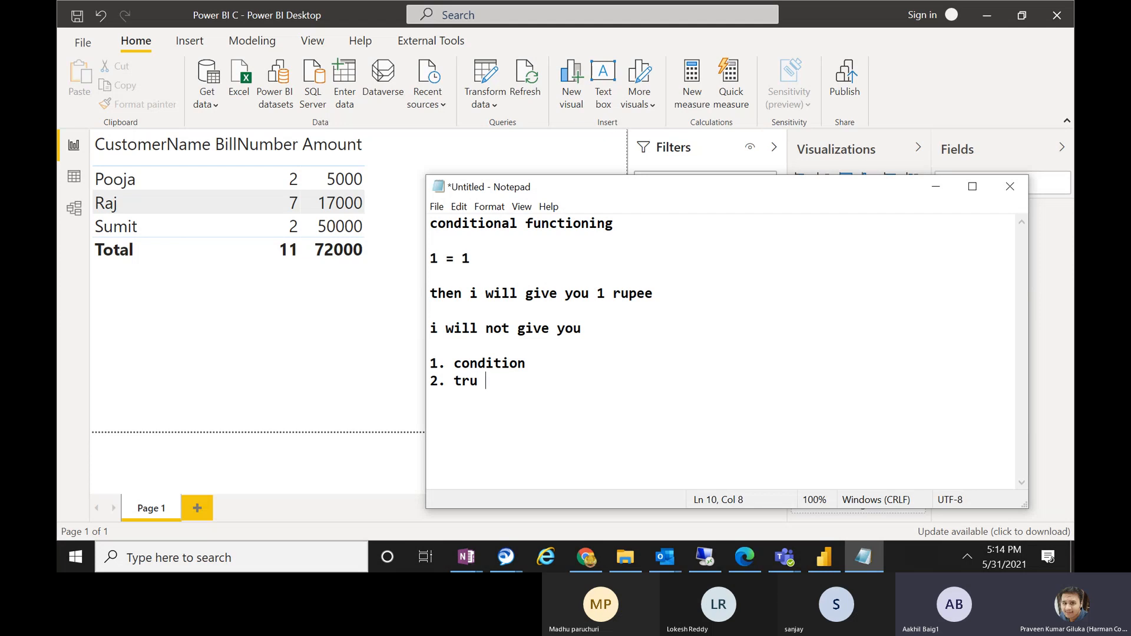
pyautogui.write('e statement')
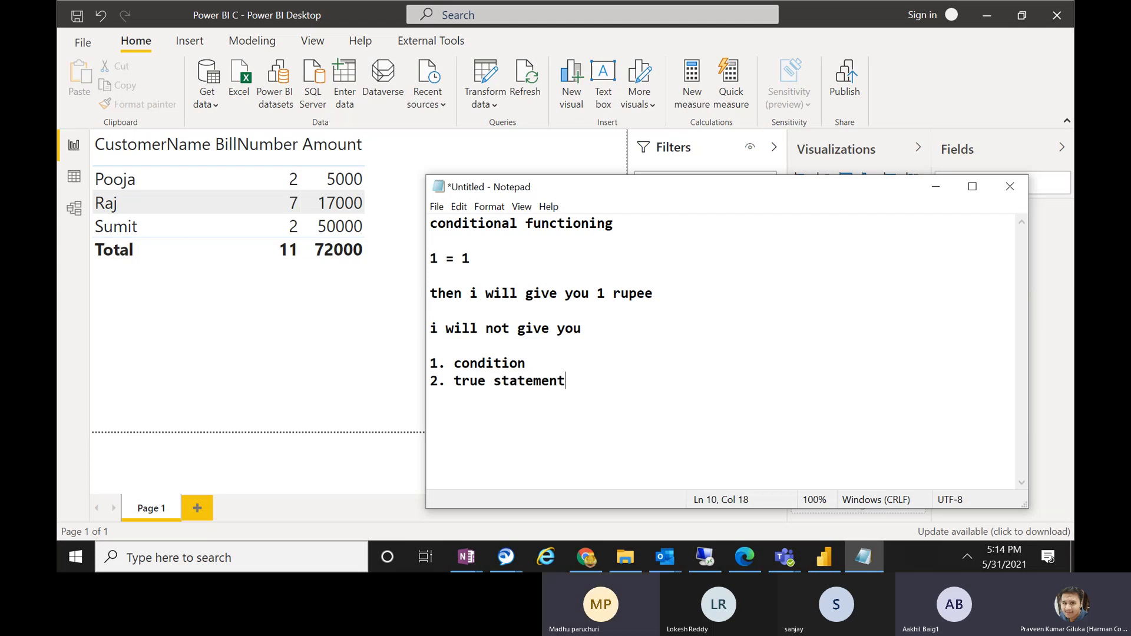
# Add a third list line reading "2. false statement" for the "i will not give you" outcome
pyautogui.press('Return')
pyautogui.write('2.')
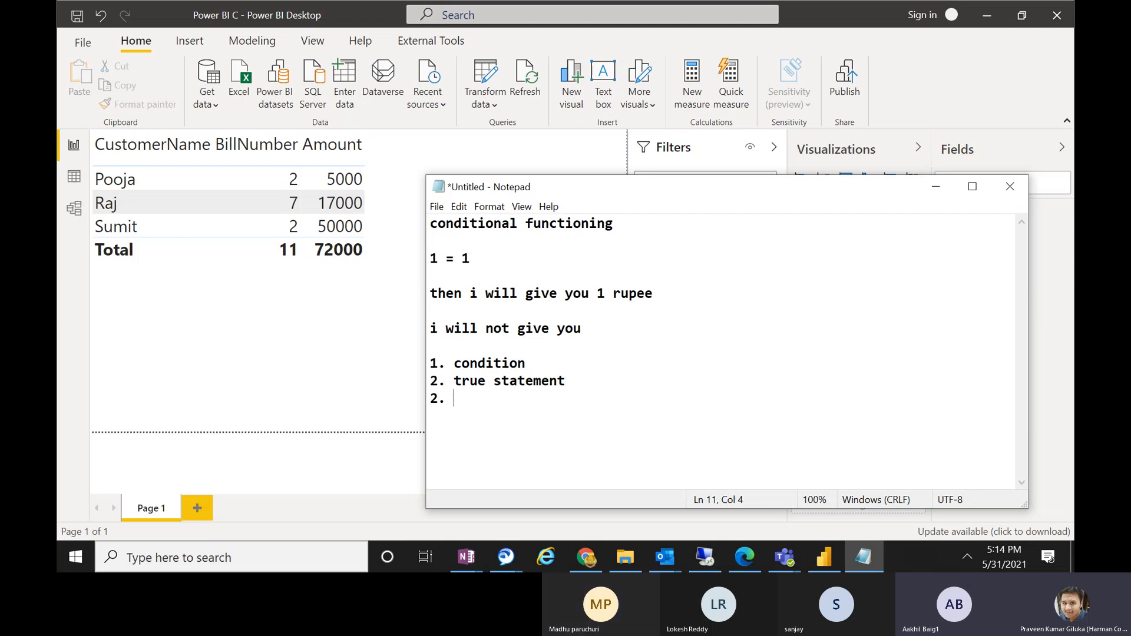
pyautogui.moveTo(598, 328); pyautogui.dragTo(411, 327)
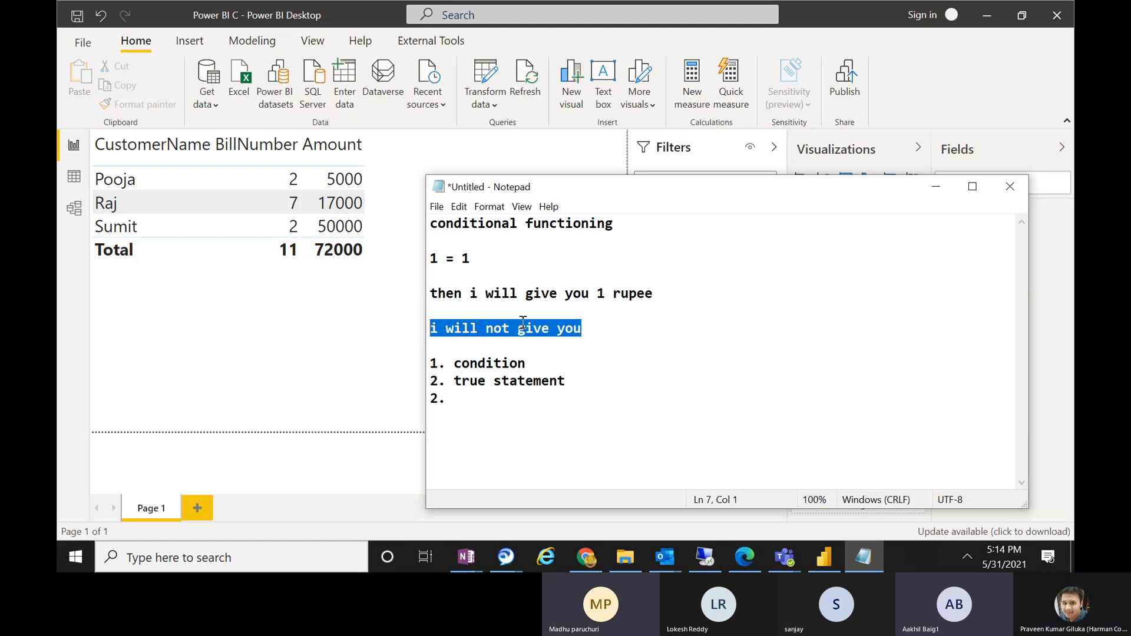
pyautogui.click(477, 402)
pyautogui.write('fasl')
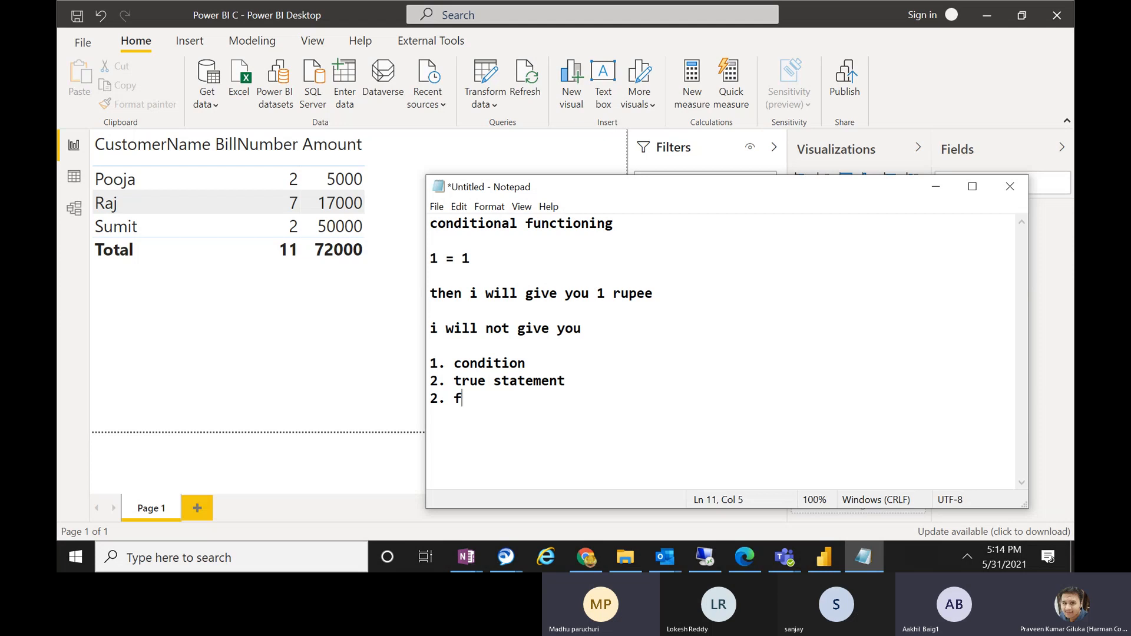
pyautogui.press('BackSpace')
pyautogui.press('BackSpace')
pyautogui.write('lse s')
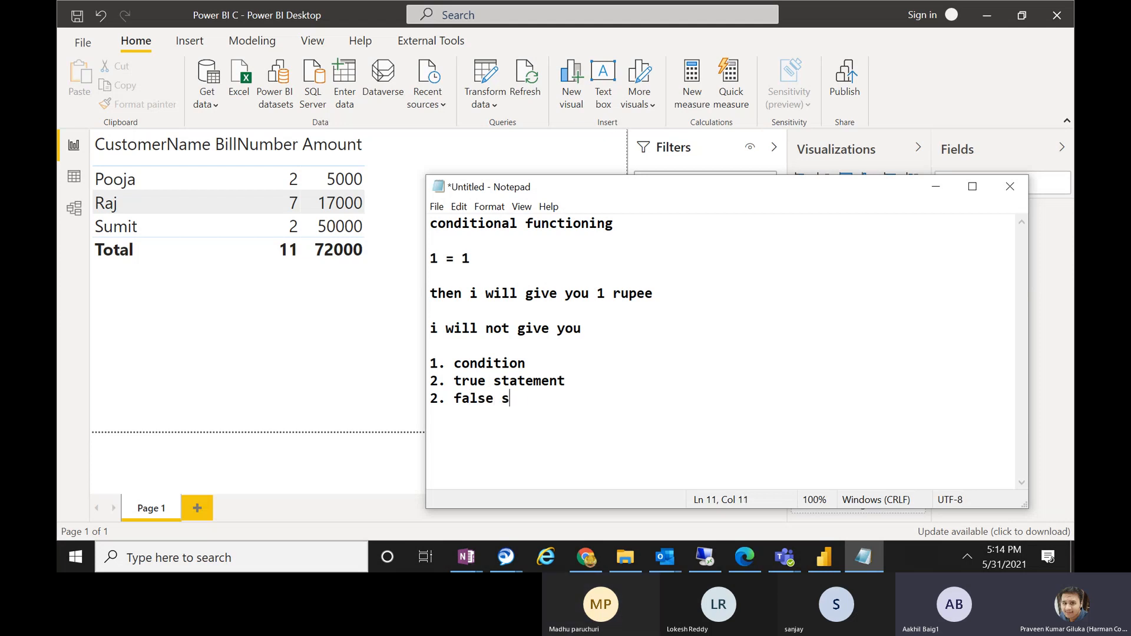
pyautogui.write('tatement')
# Highlight the three-line list, the title and the false statement entry to review the parts of a conditional function
pyautogui.moveTo(581, 400); pyautogui.dragTo(422, 362)
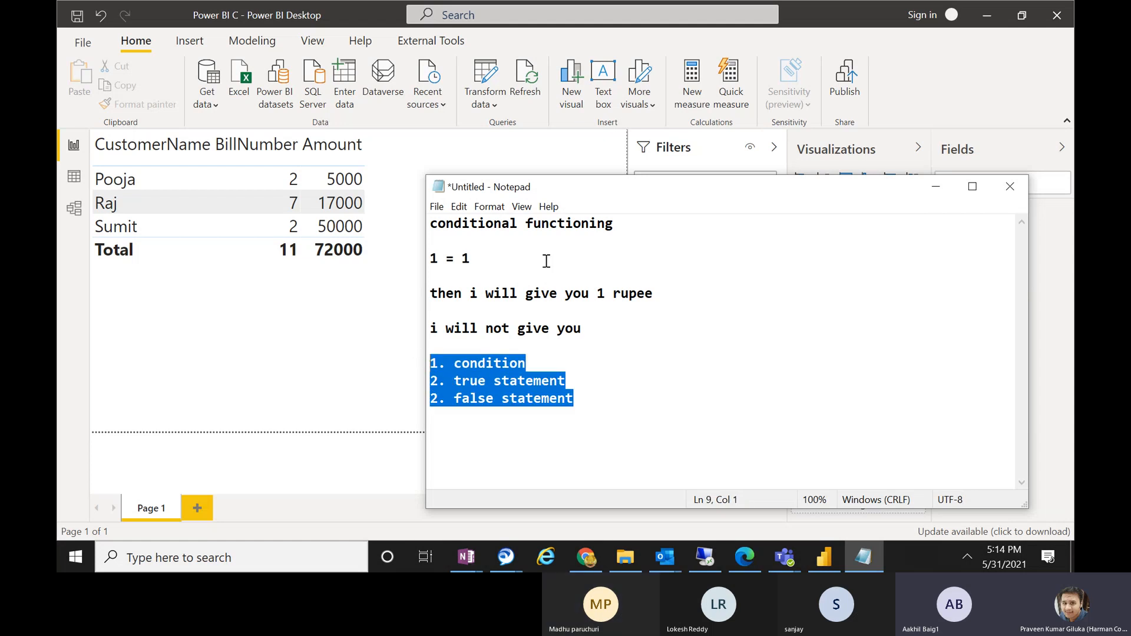
pyautogui.click(615, 230)
pyautogui.moveTo(615, 229); pyautogui.dragTo(433, 222)
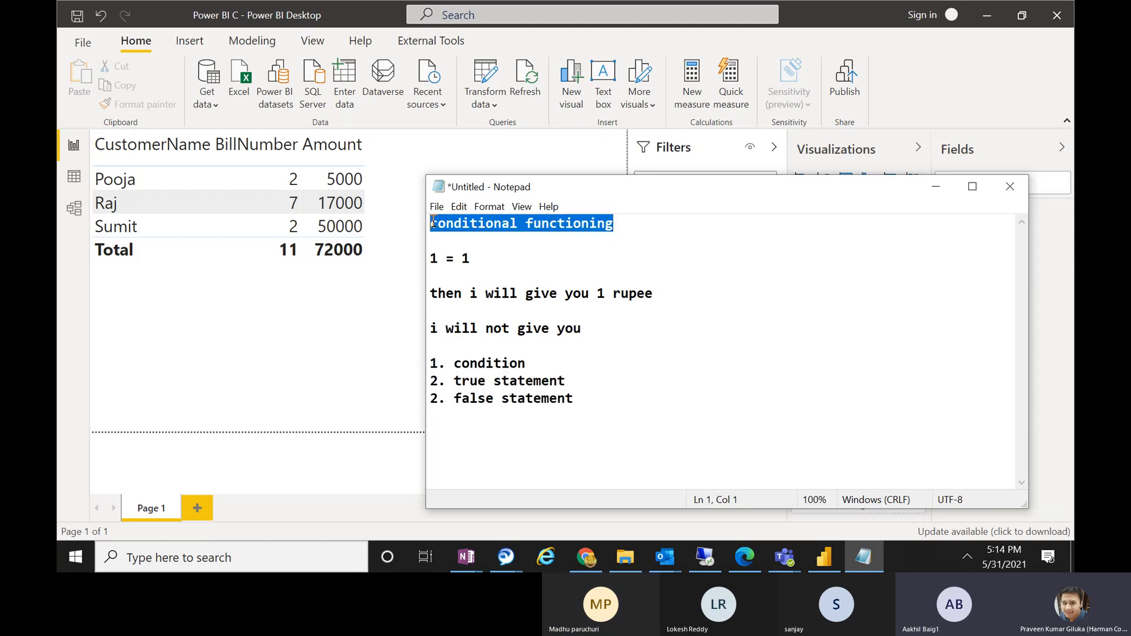
pyautogui.moveTo(585, 399); pyautogui.dragTo(511, 362)
pyautogui.click(527, 363)
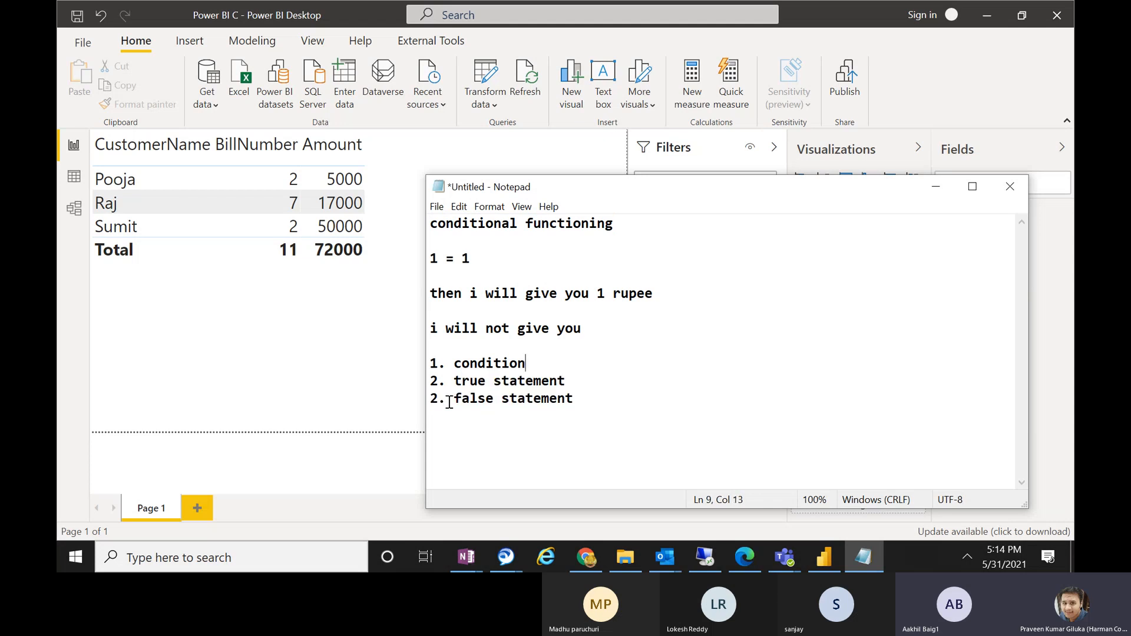
pyautogui.moveTo(457, 400); pyautogui.dragTo(569, 401)
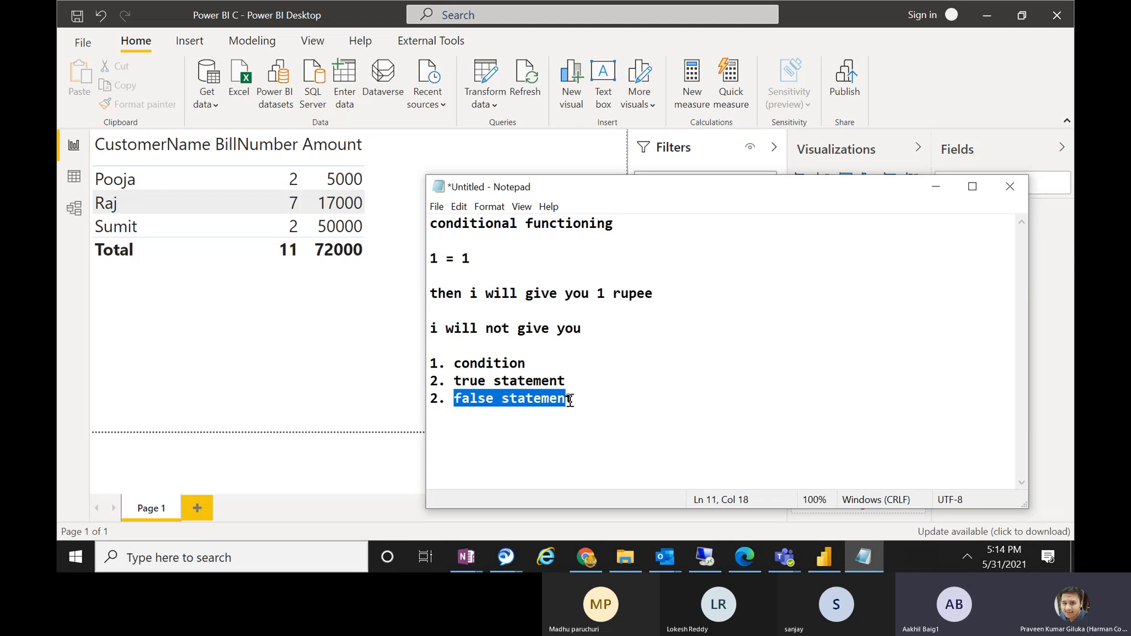
pyautogui.moveTo(589, 399); pyautogui.dragTo(417, 357)
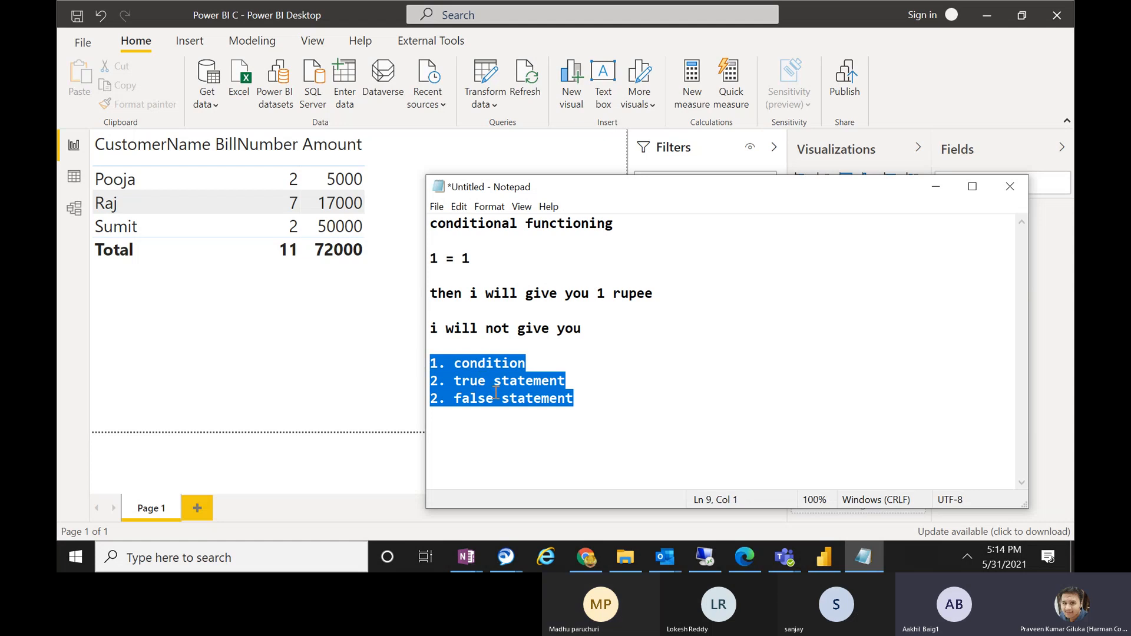
pyautogui.click(609, 408)
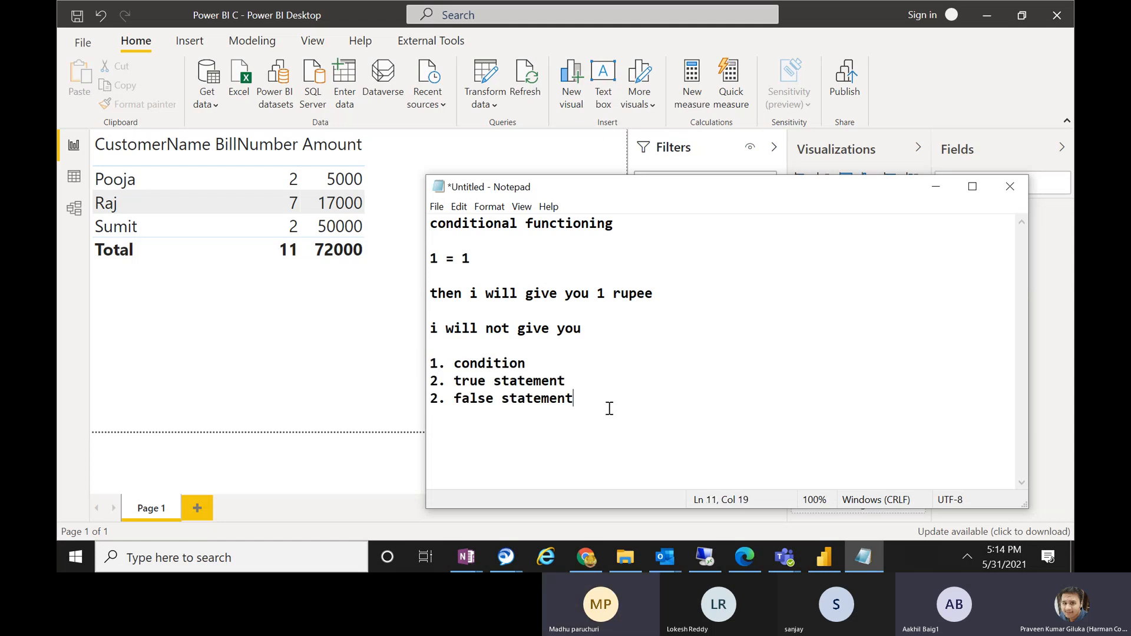
# Write "if(" on a new line below the list, leaving one blank line between them
pyautogui.press('Return')
pyautogui.press('Return')
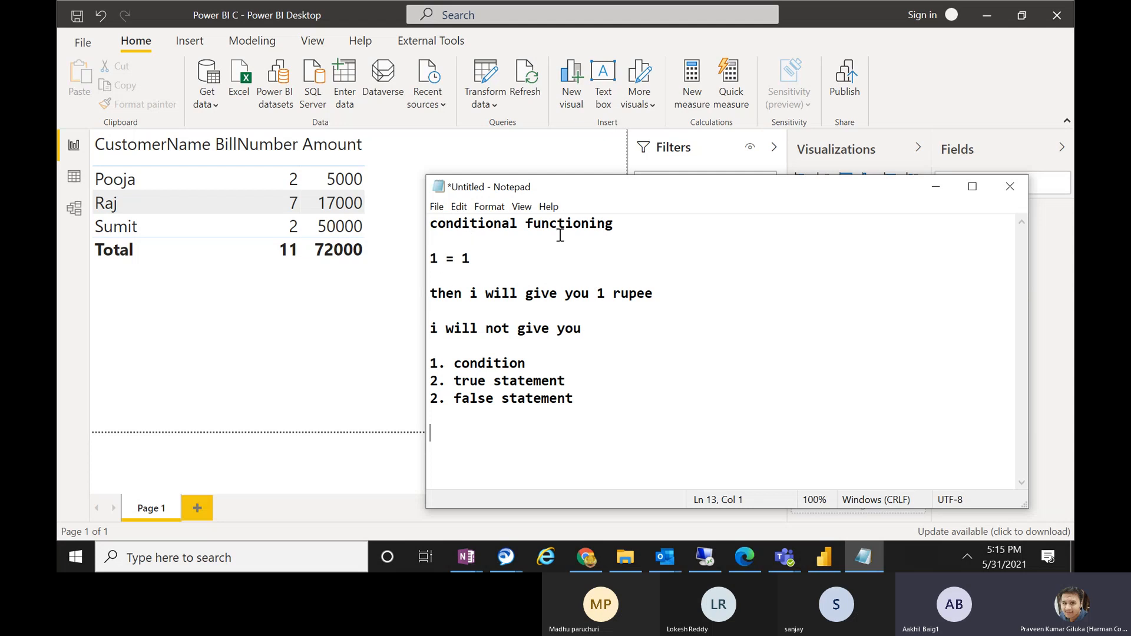
pyautogui.write('if')
pyautogui.moveTo(447, 435); pyautogui.dragTo(428, 434)
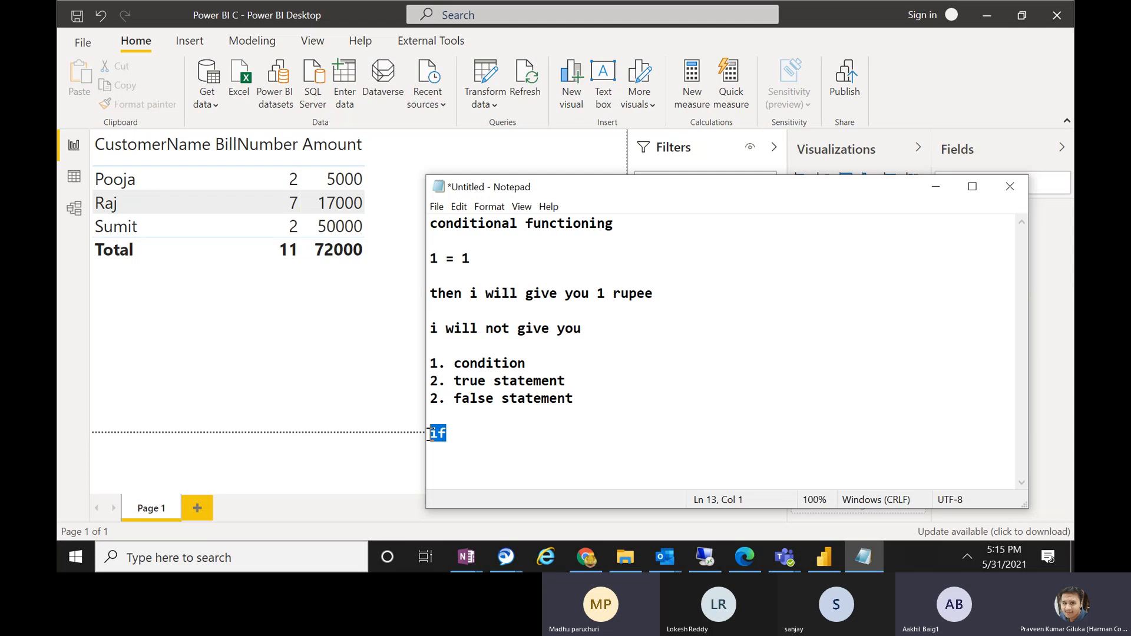
pyautogui.click(473, 438)
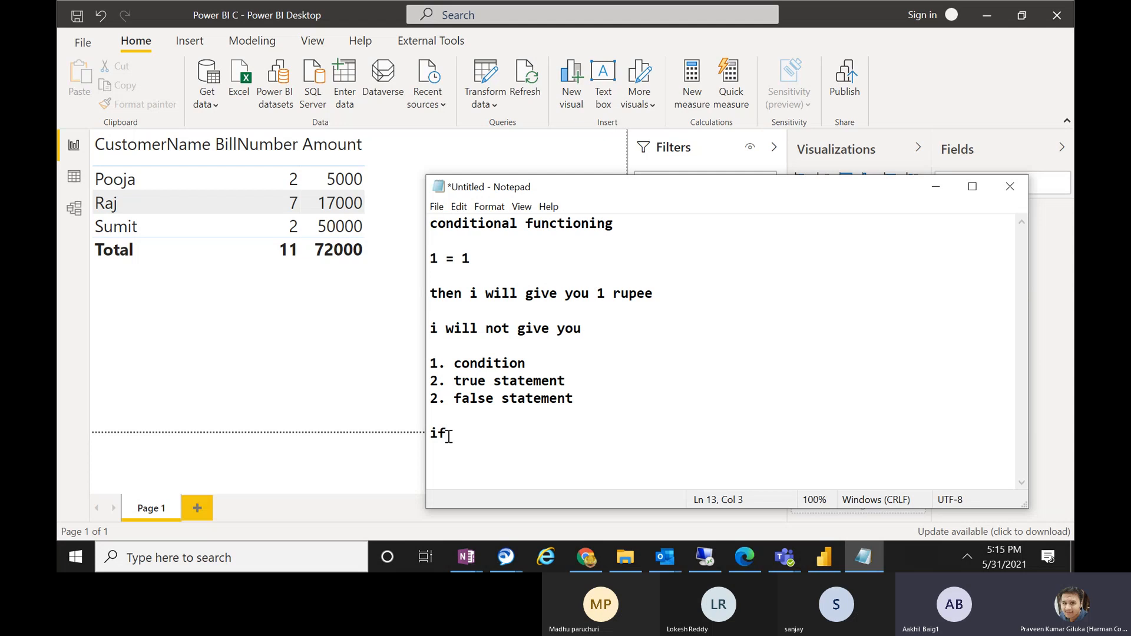
pyautogui.write('(')
# Copy the word "condition" from the first list line into the if expression and put spaces between it and the opening bracket
pyautogui.moveTo(533, 363); pyautogui.dragTo(458, 363)
pyautogui.hotkey('ctrl', 'c')
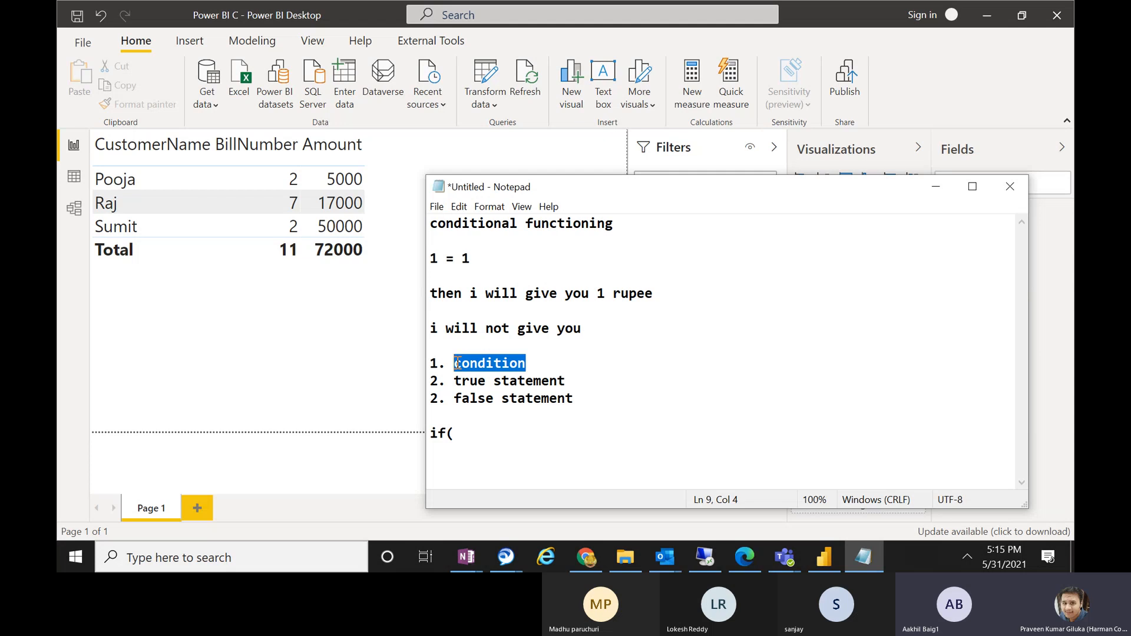
pyautogui.click(465, 433)
pyautogui.hotkey('ctrl', 'v')
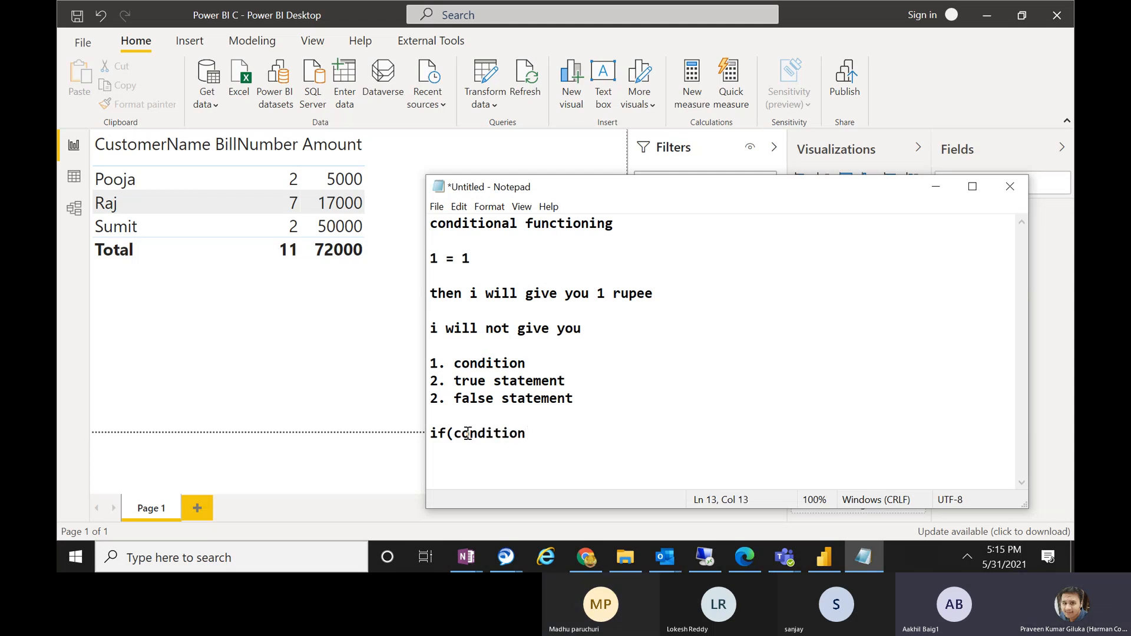
pyautogui.click(453, 432)
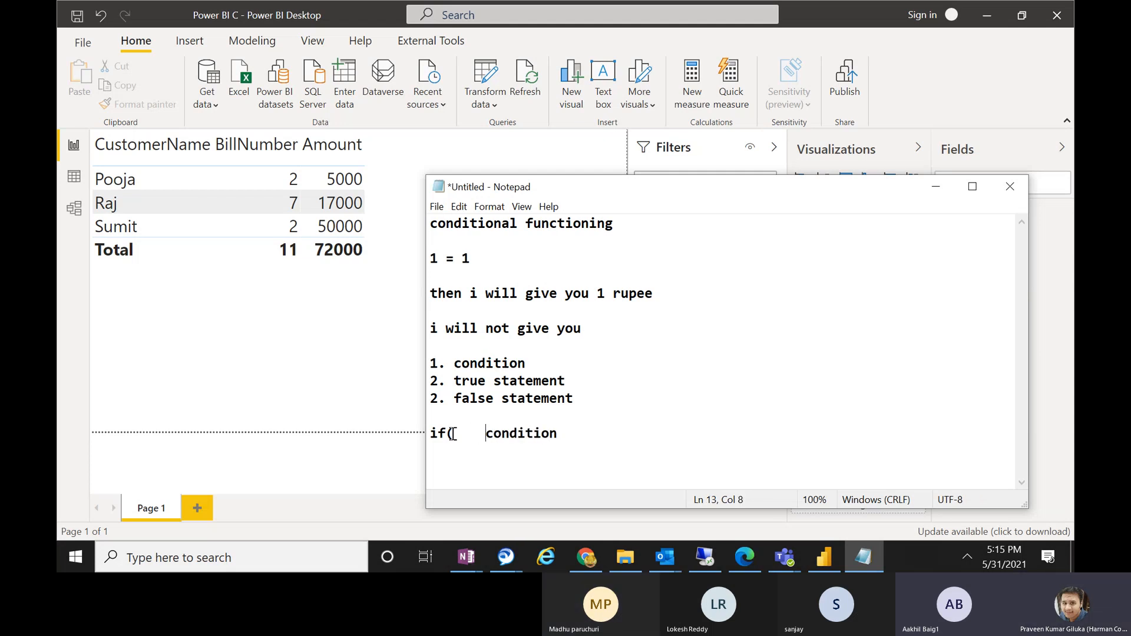
# Add a comma after "condition" in the if expression and copy "true statement" from the list as its second part
pyautogui.moveTo(485, 433); pyautogui.dragTo(567, 431)
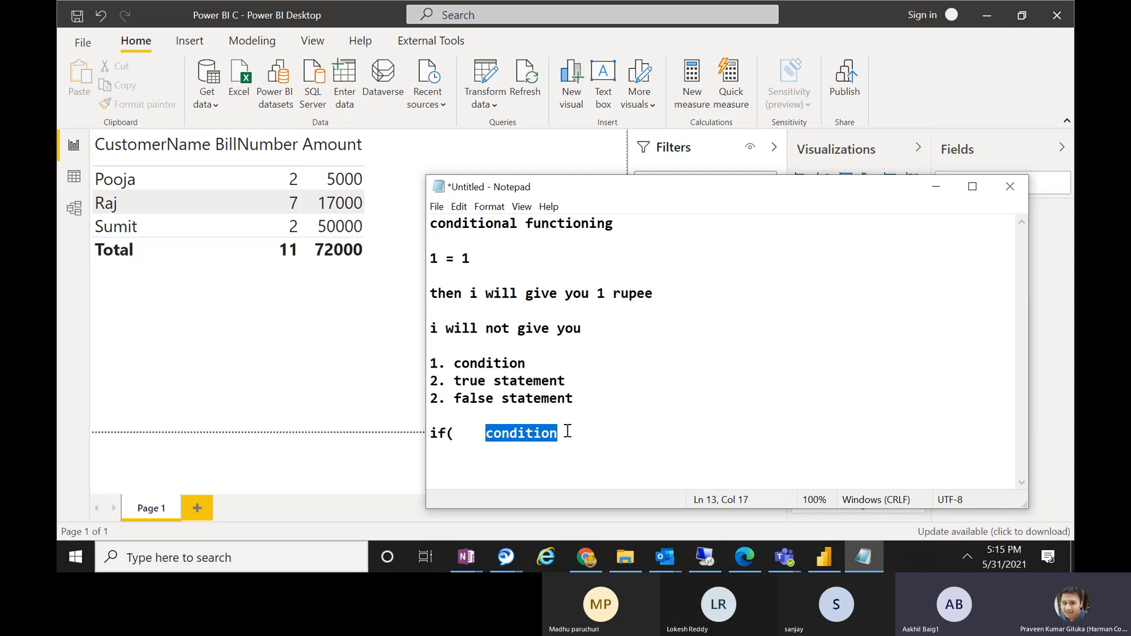
pyautogui.click(568, 431)
pyautogui.write(',')
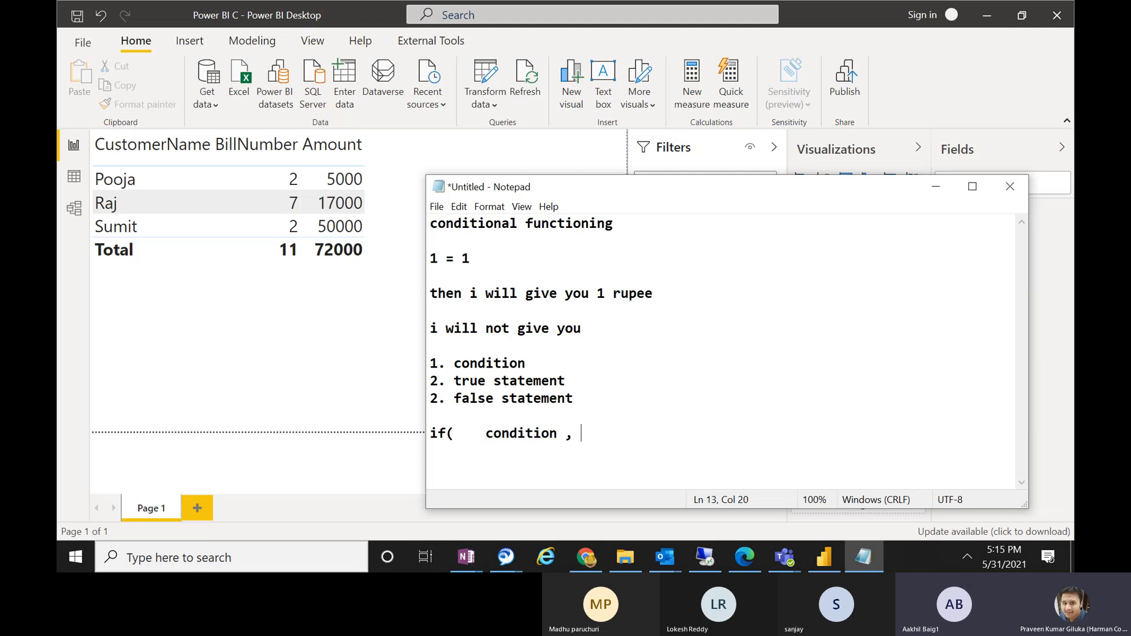
pyautogui.moveTo(453, 381); pyautogui.dragTo(570, 383)
pyautogui.hotkey('ctrl', 'c')
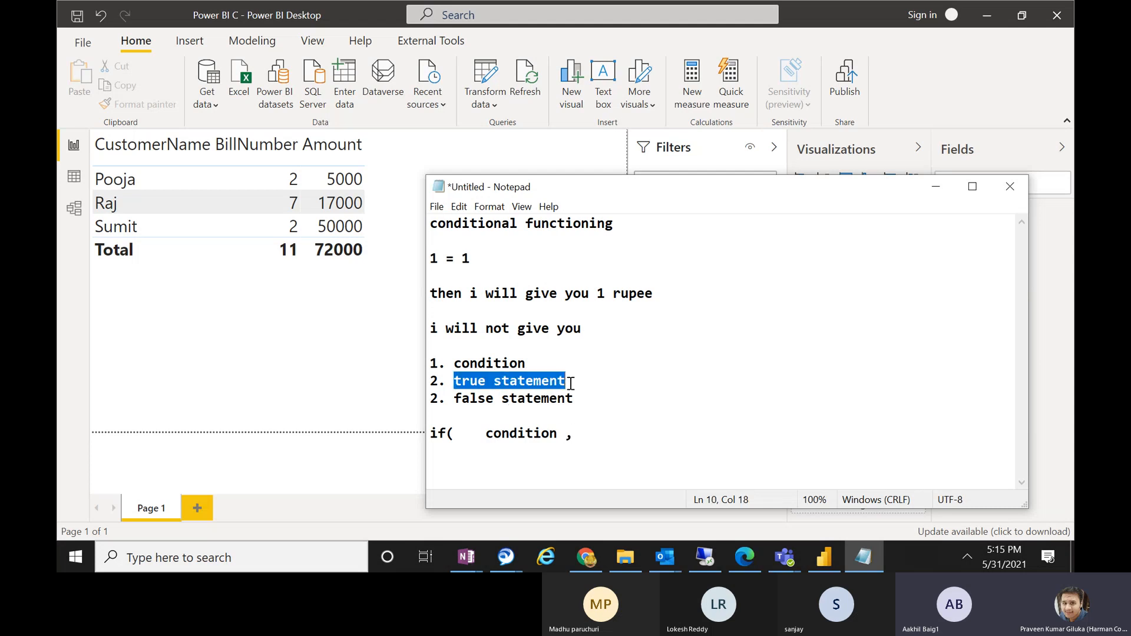
pyautogui.click(604, 437)
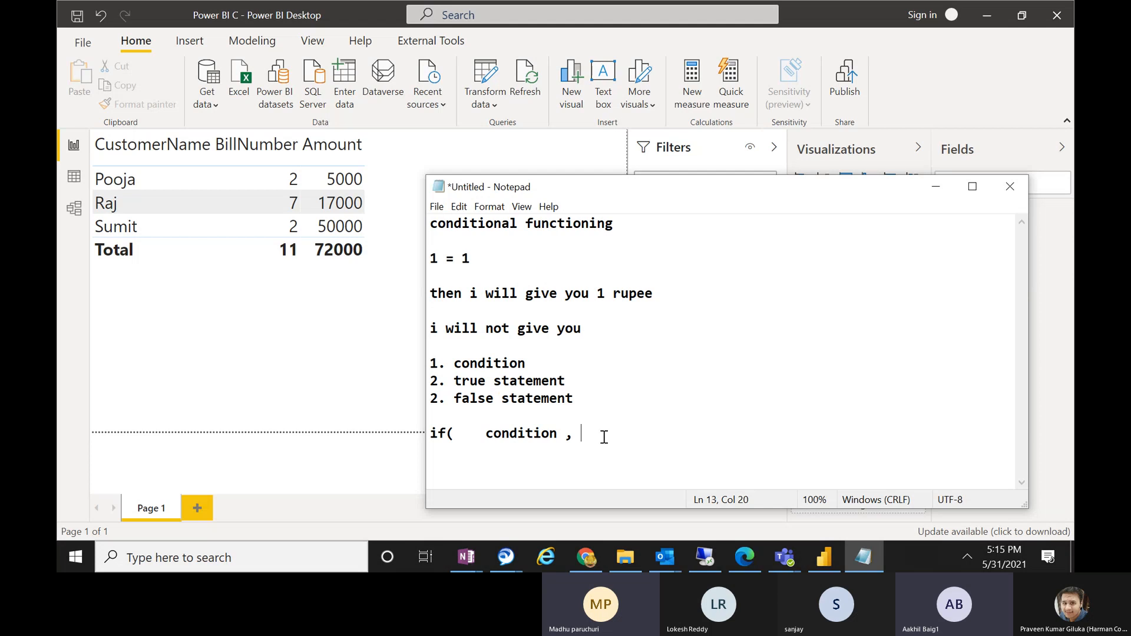
pyautogui.hotkey('ctrl', 'v')
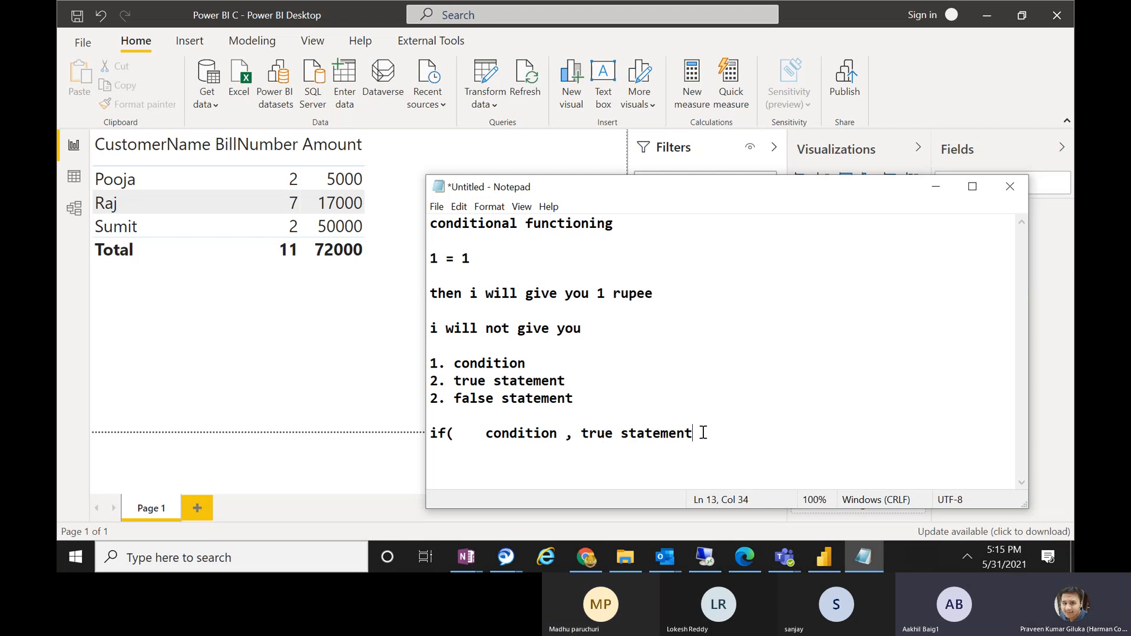
# Complete the if expression with a comma, "false statement" copied from the list, and a closing bracket
pyautogui.write(',')
pyautogui.moveTo(454, 398); pyautogui.dragTo(603, 399)
pyautogui.hotkey('ctrl', 'c')
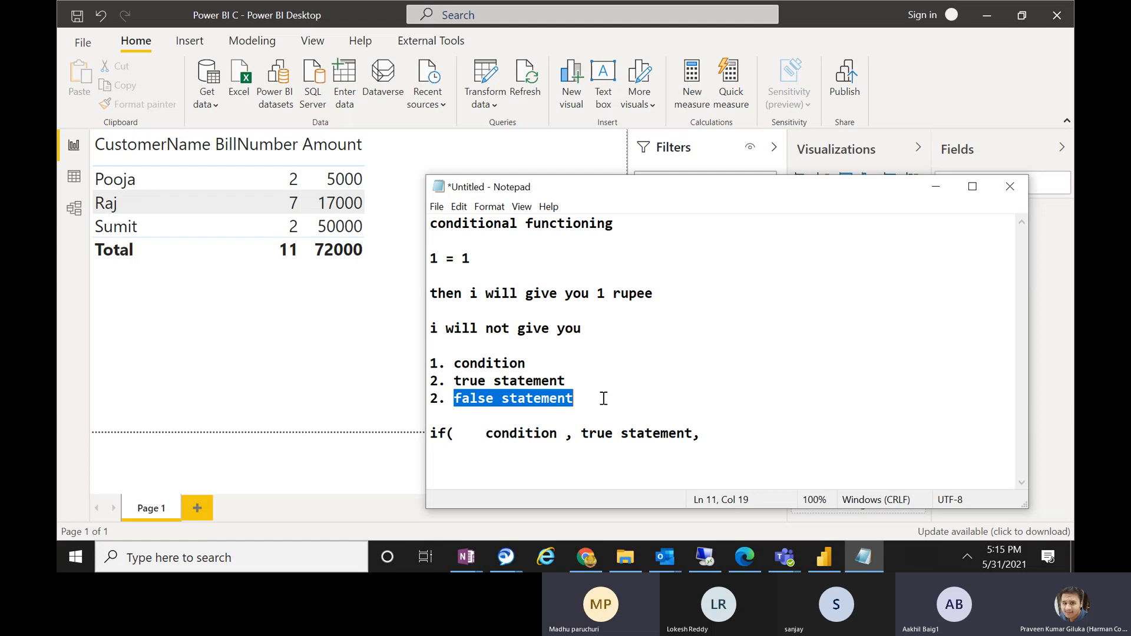
pyautogui.click(723, 436)
pyautogui.hotkey('ctrl', 'v')
pyautogui.write(')')
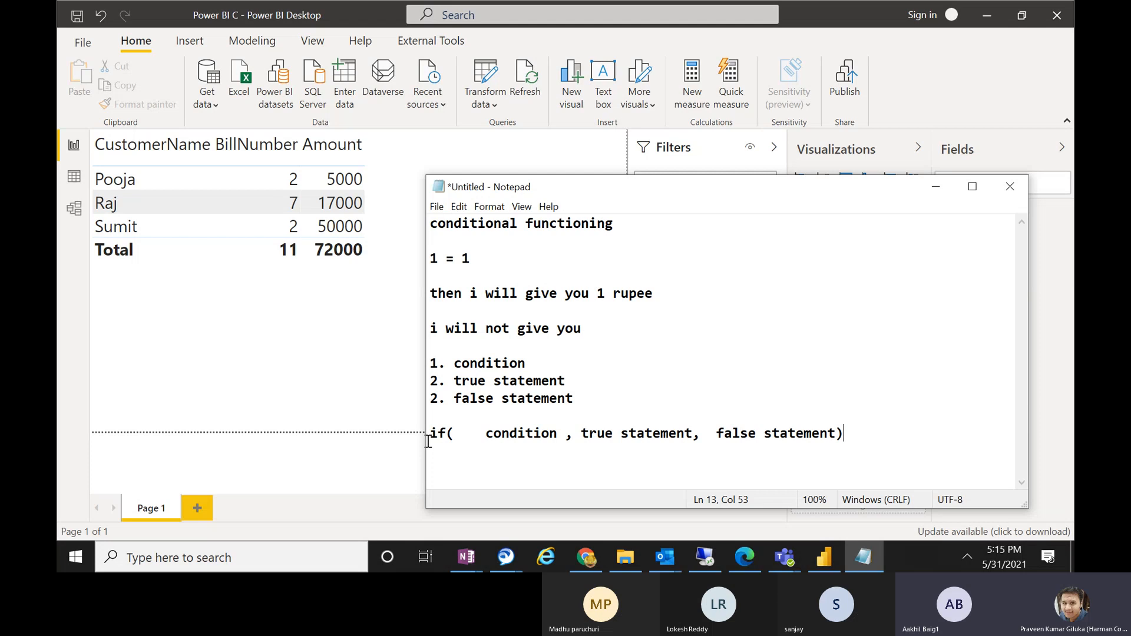
# Highlight the condition, the true and false statements, the whole if expression and the title to review the syntax
pyautogui.moveTo(465, 431); pyautogui.dragTo(566, 434)
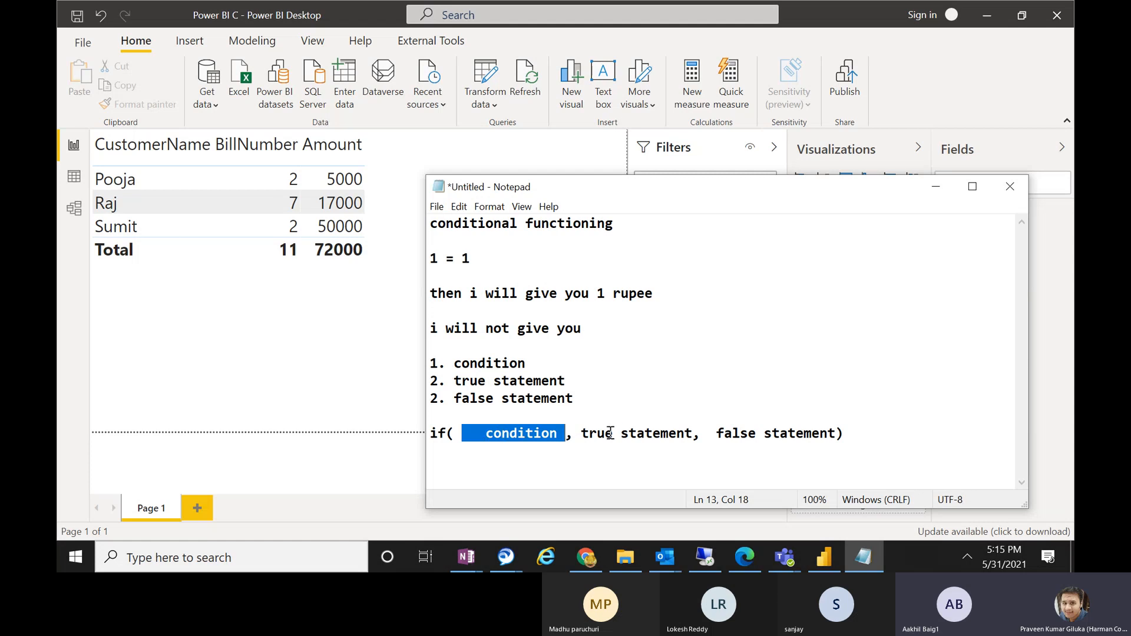
pyautogui.click(455, 381)
pyautogui.moveTo(455, 381); pyautogui.dragTo(567, 381)
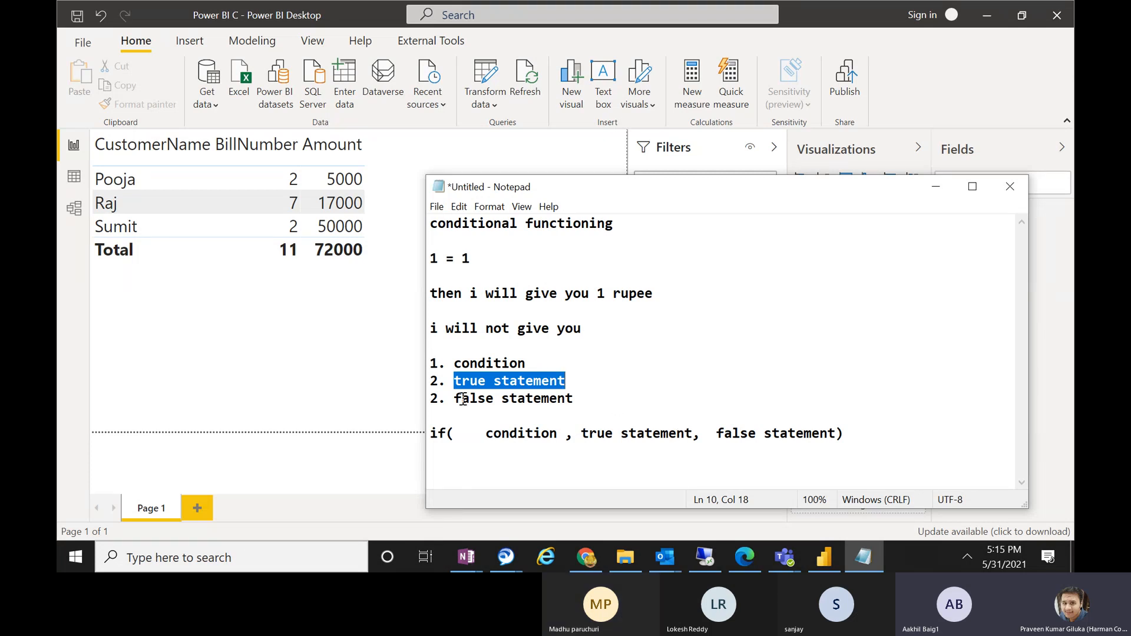
pyautogui.moveTo(457, 400); pyautogui.dragTo(575, 399)
pyautogui.moveTo(717, 433); pyautogui.dragTo(838, 434)
pyautogui.click(852, 434)
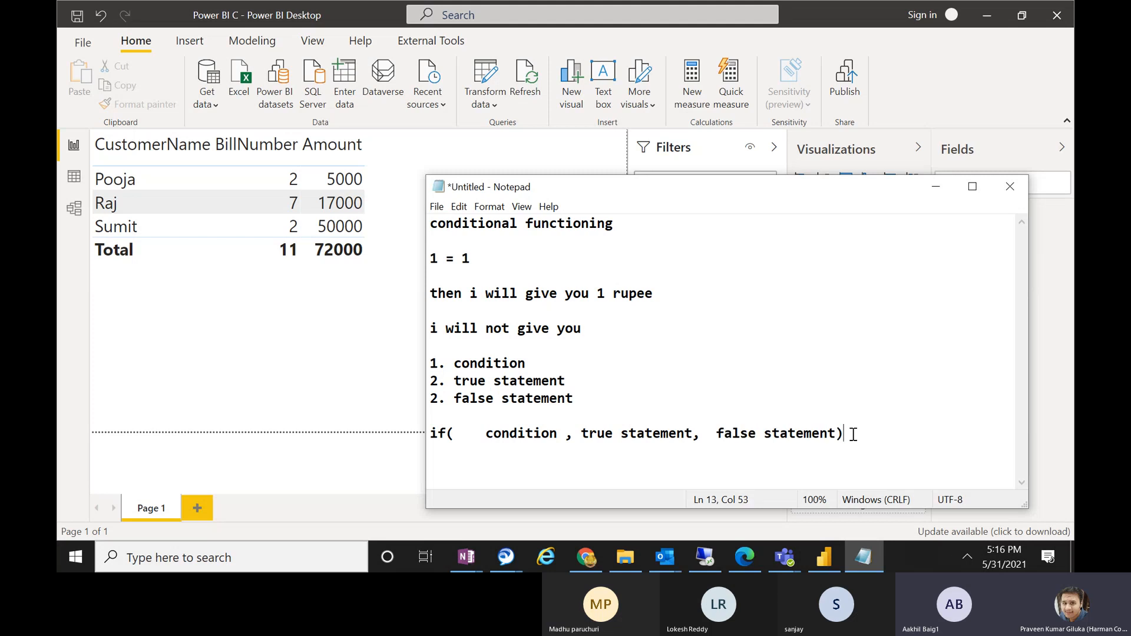
pyautogui.hotkey('shift', 'Home')
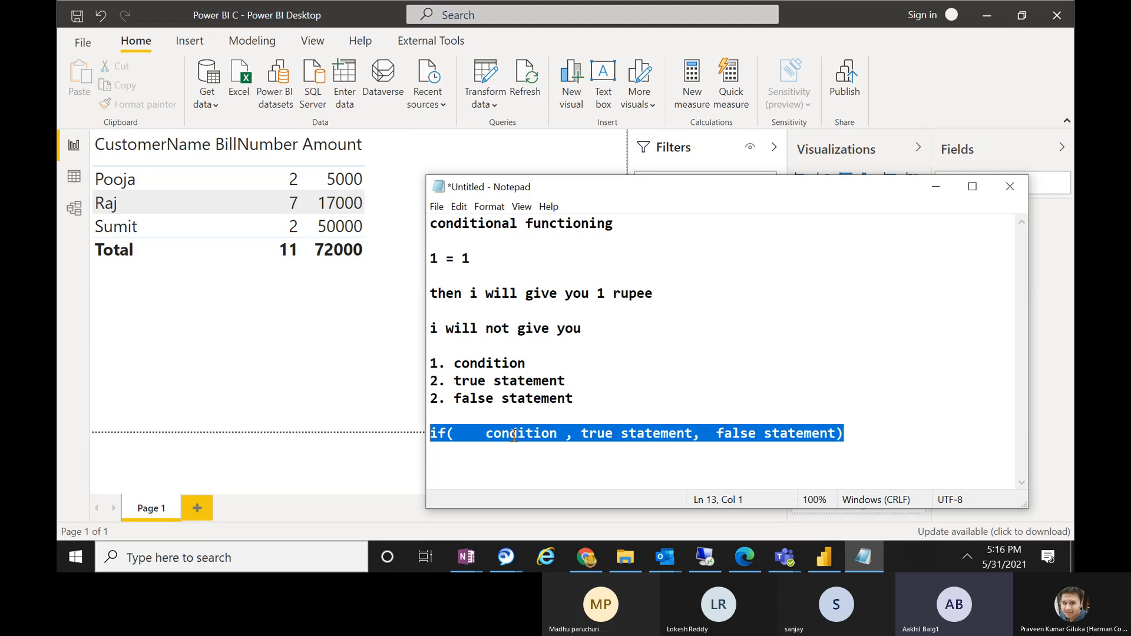
pyautogui.moveTo(614, 224); pyautogui.dragTo(423, 223)
pyautogui.click(553, 411)
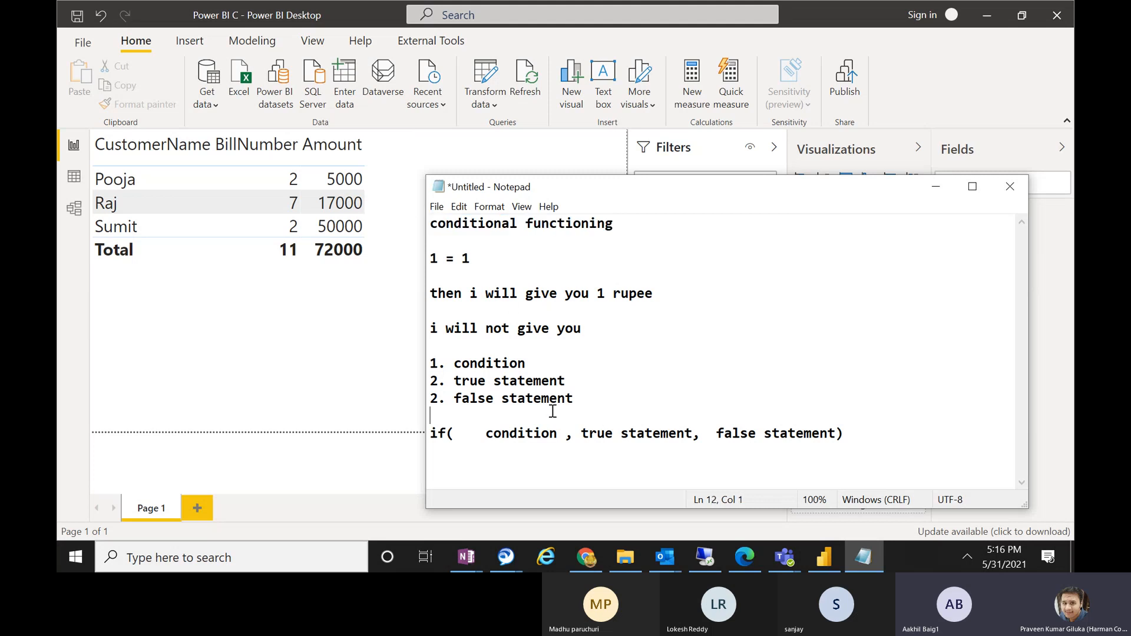
pyautogui.write('switch')
pyautogui.moveTo(491, 421); pyautogui.dragTo(423, 417)
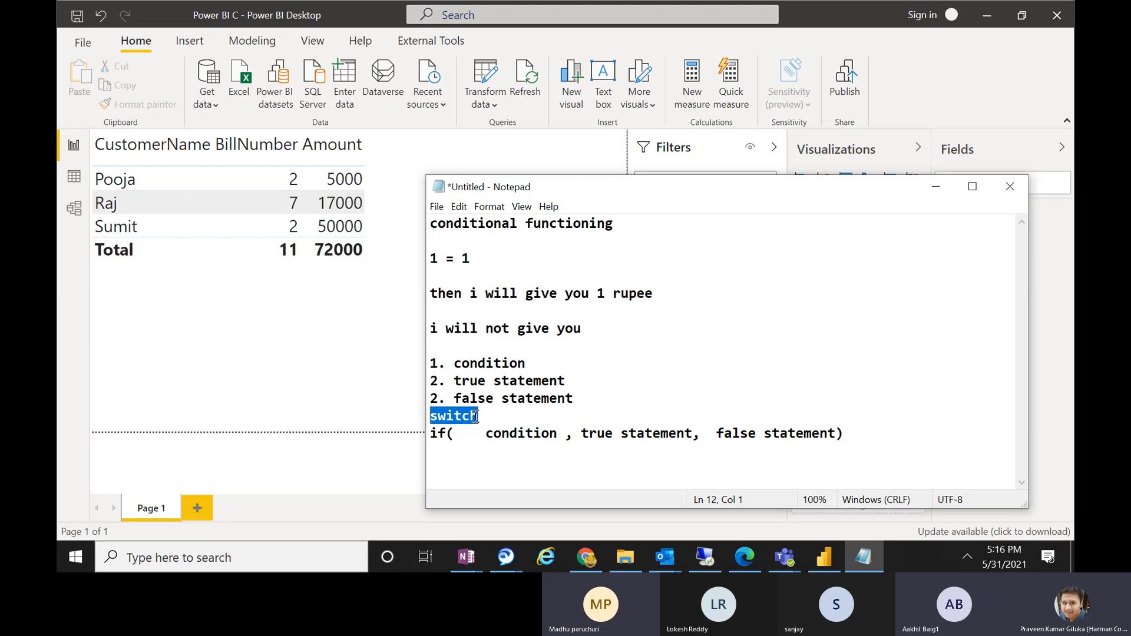
pyautogui.press('BackSpace')
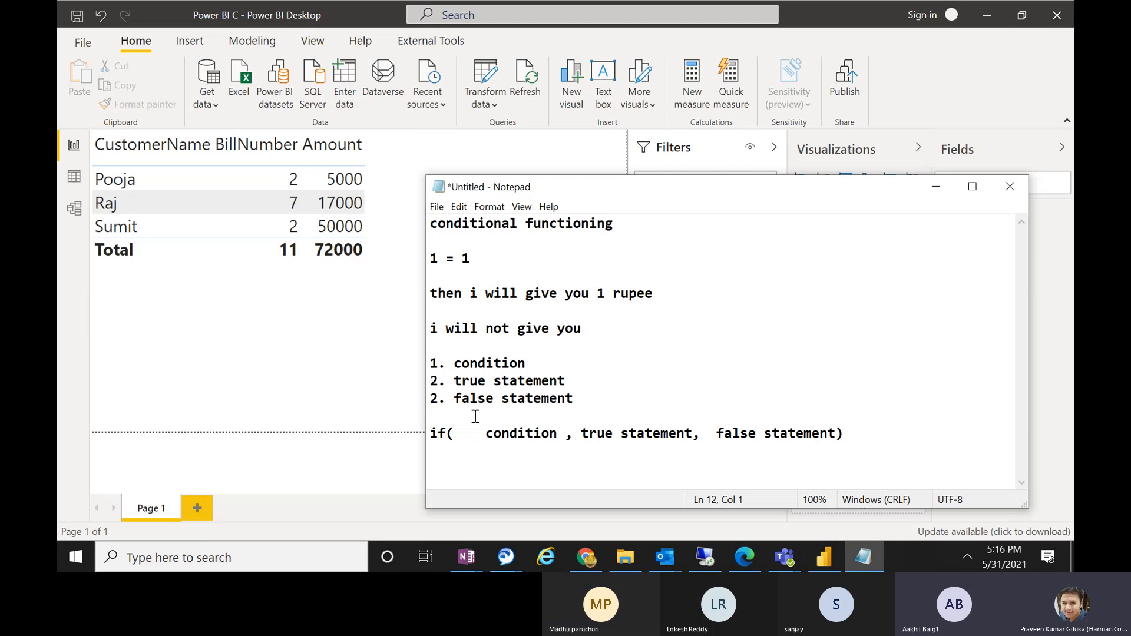
# Highlight the whole if expression, and browse FactSales, DimProduct and DimCustomer in Power BI Desktop's data view, ending on DimCustomer
pyautogui.click(433, 434)
pyautogui.keyDown('shift'); pyautogui.click(861, 425); pyautogui.keyUp('shift')
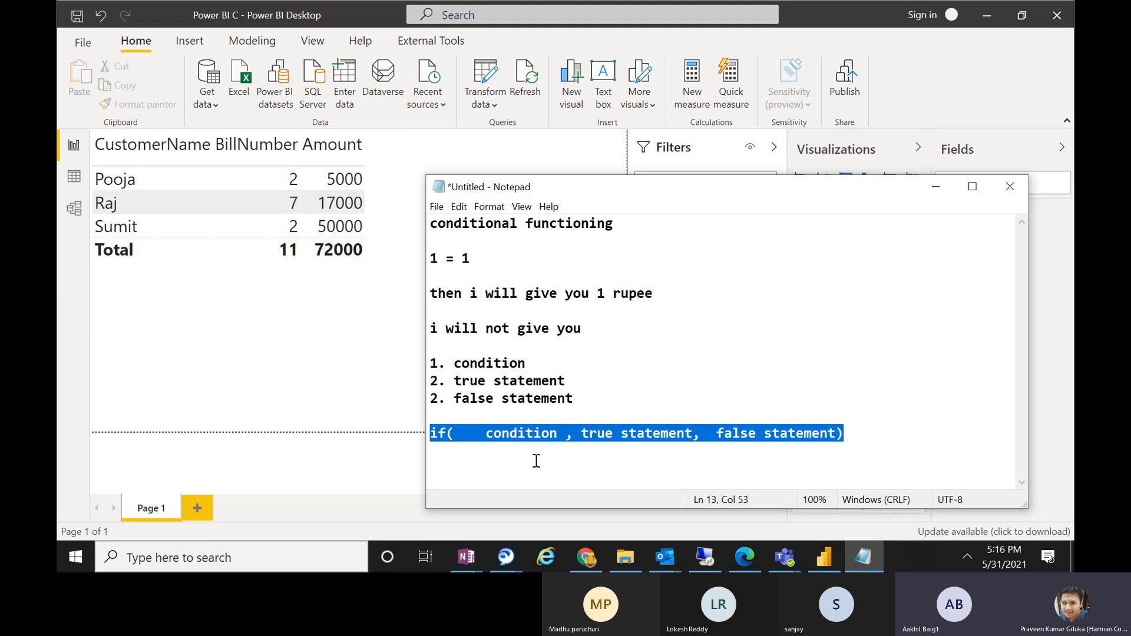
pyautogui.click(74, 178)
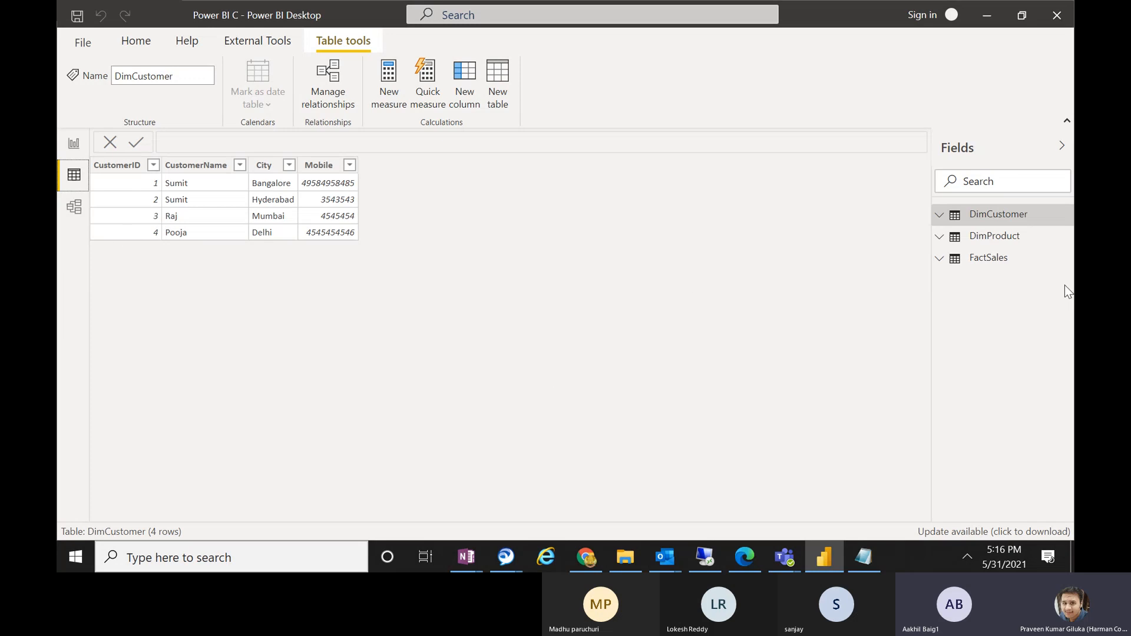
pyautogui.click(985, 259)
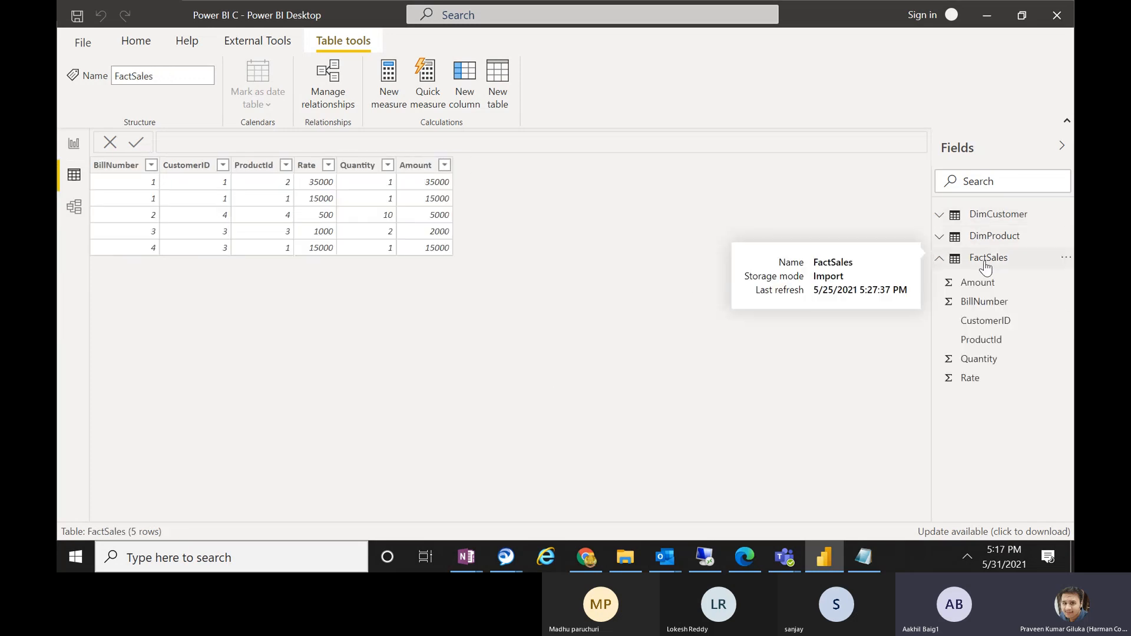
pyautogui.click(994, 235)
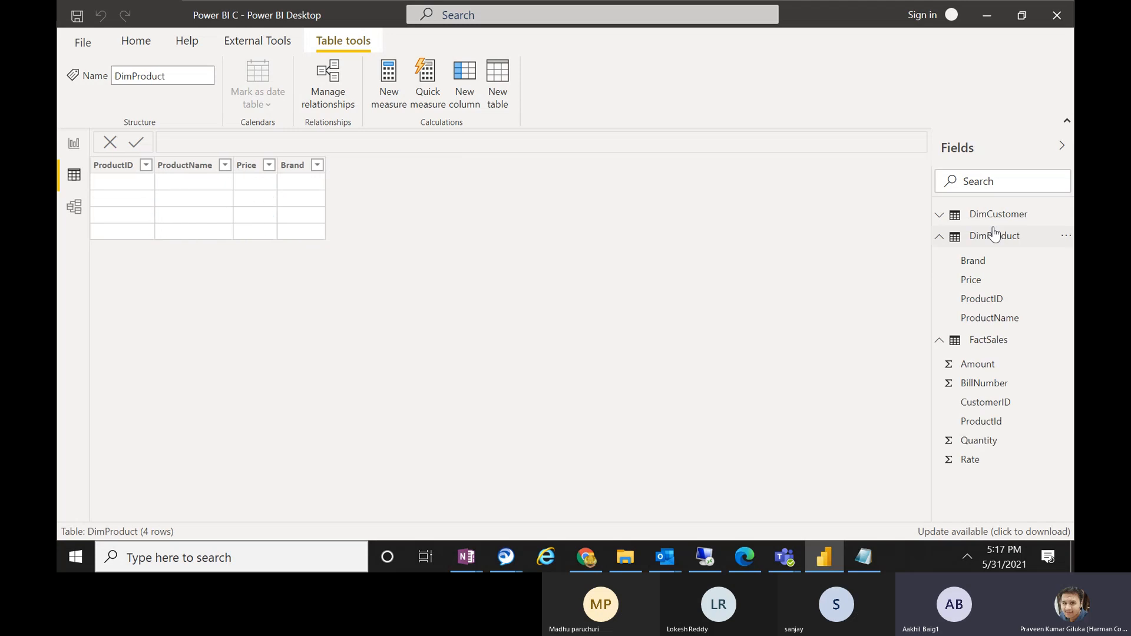
pyautogui.click(994, 221)
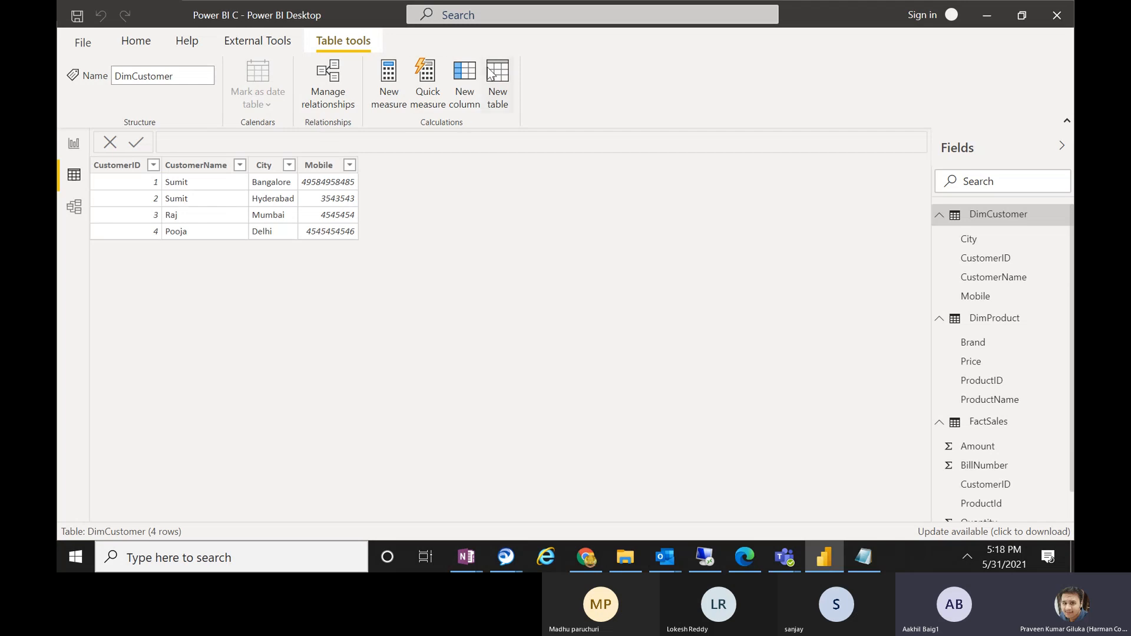
# Add a calculated column named Demo to the DimCustomer table and begin its formula with IF(
pyautogui.click(461, 75)
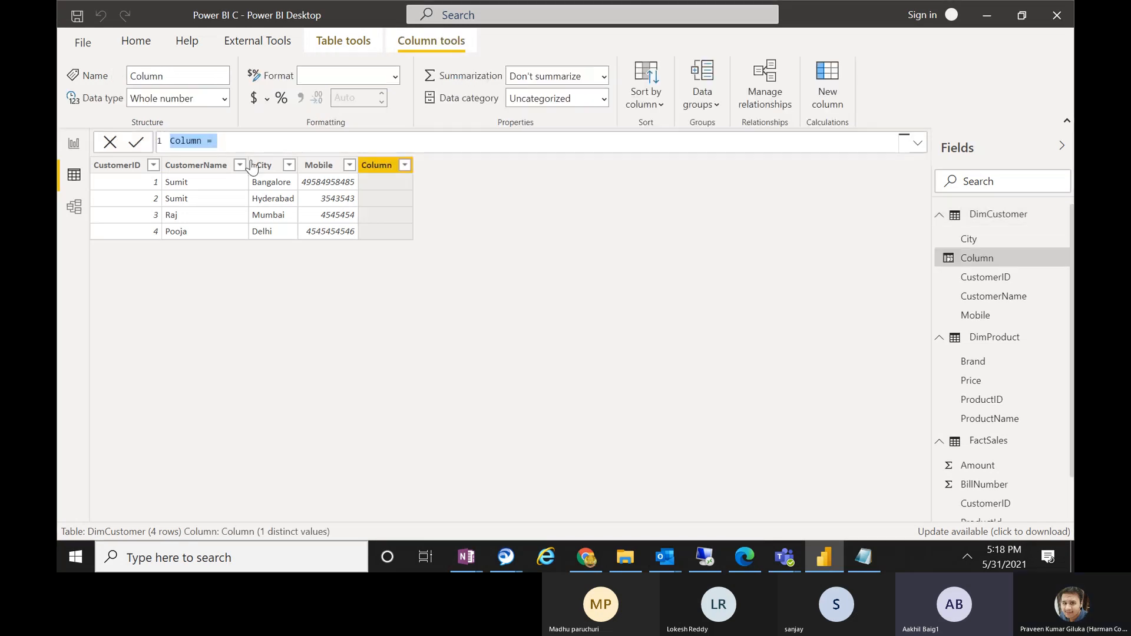
pyautogui.moveTo(171, 141); pyautogui.dragTo(149, 145)
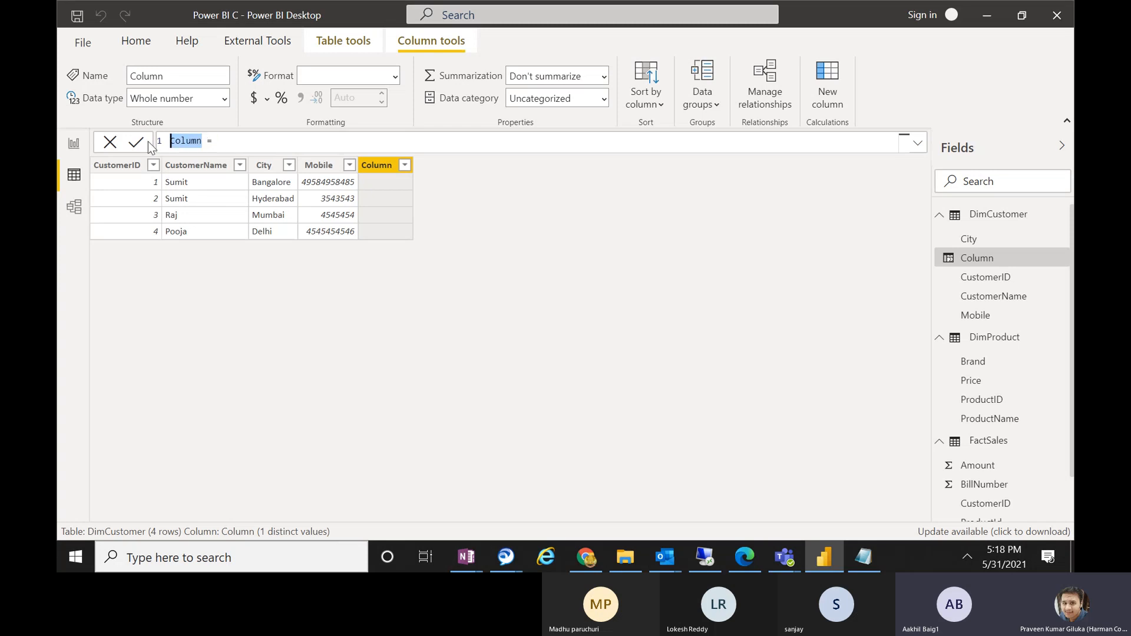
pyautogui.write('Demo')
pyautogui.click(226, 136)
pyautogui.write('IF(')
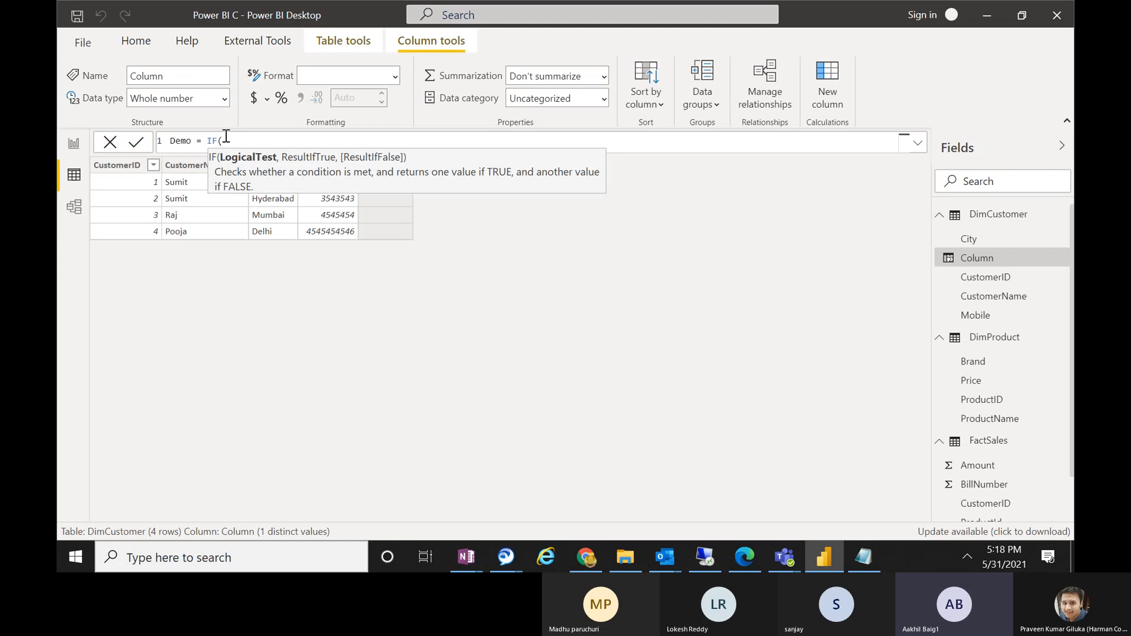
# Set the IF condition to DimCustomer[CustomerName] equal to the quoted customer name shared by the first two rows, followed by a comma
pyautogui.write('CUSTO')
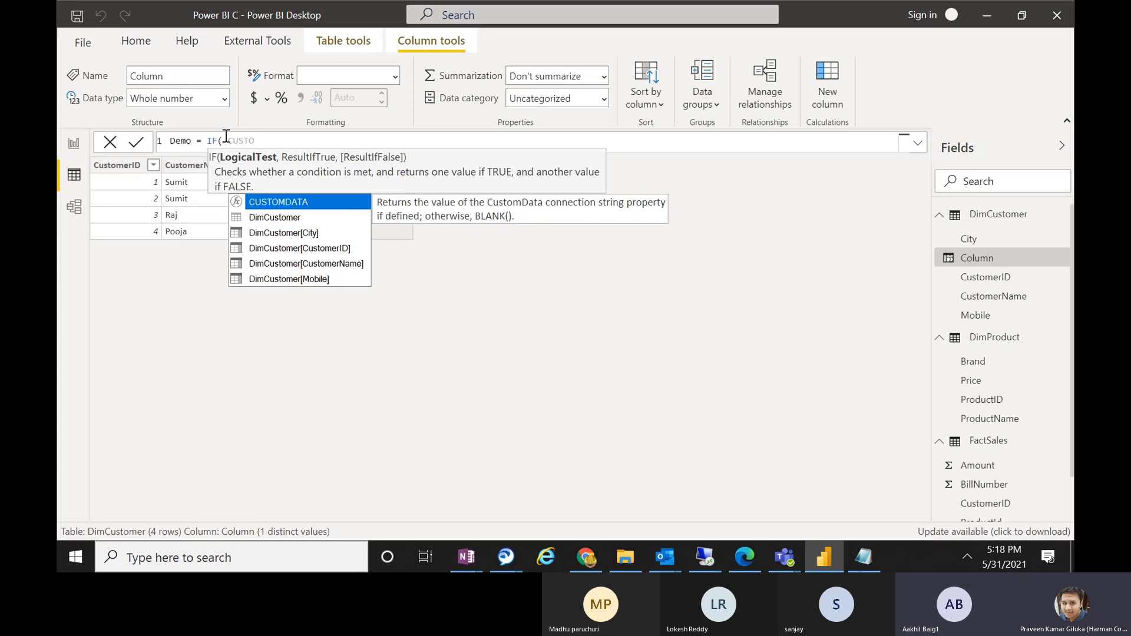
pyautogui.press('Down')
pyautogui.press('Down')
pyautogui.press('Down')
pyautogui.press('Down')
pyautogui.press('Tab')
pyautogui.write('=')
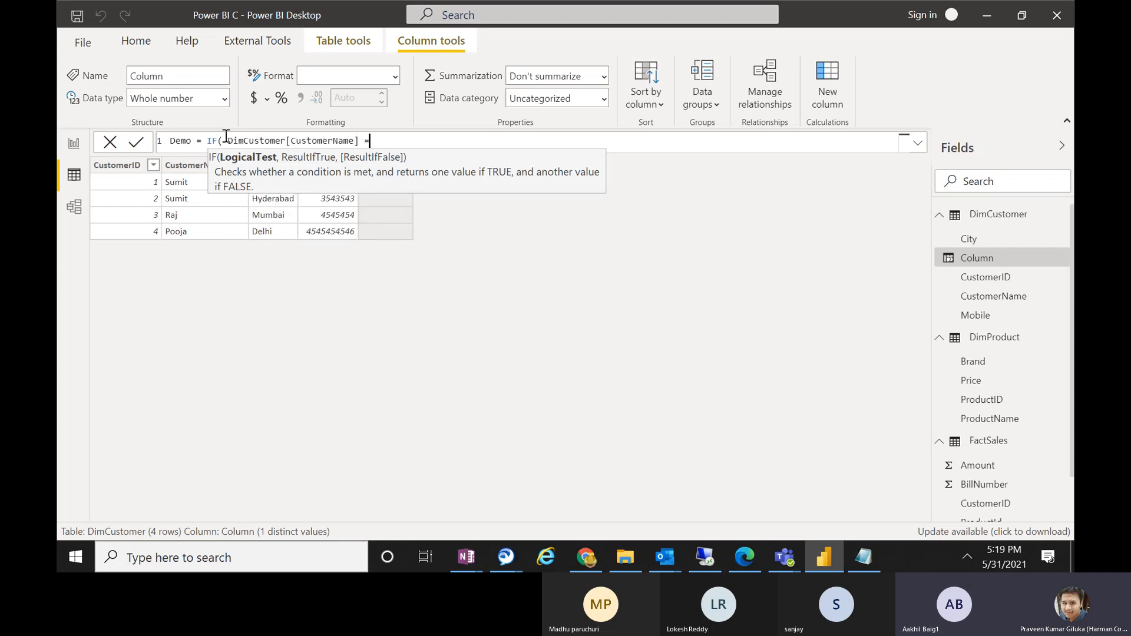
pyautogui.write(' "Sumit",')
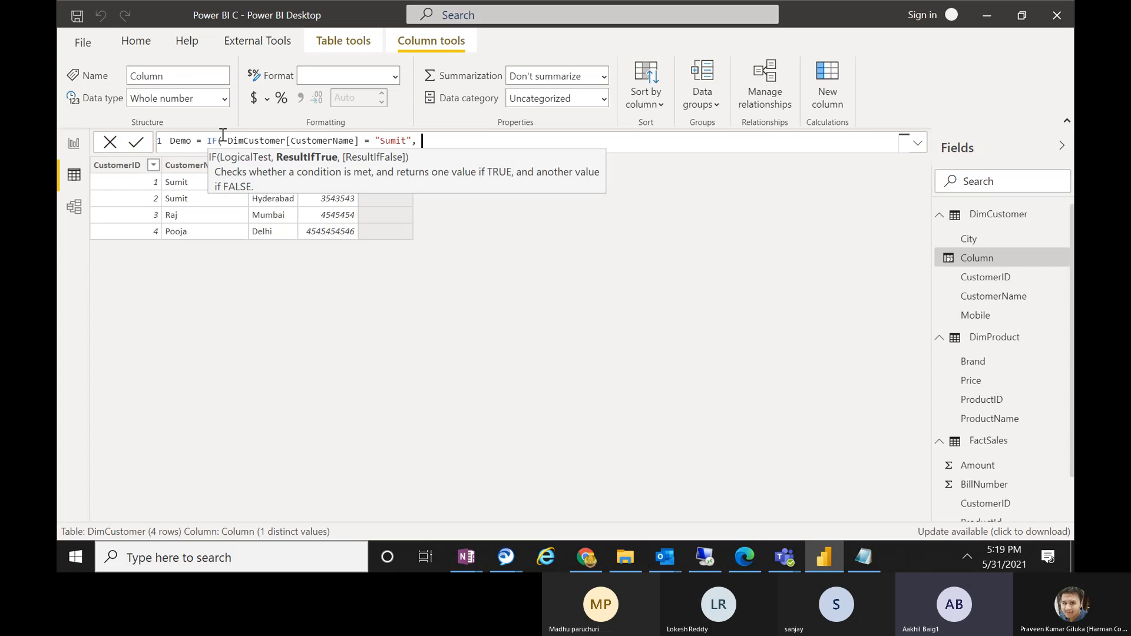
# Highlight the condition, and complete the IF formula with "S" as the true result and "O" as the false result
pyautogui.moveTo(228, 140); pyautogui.dragTo(411, 140)
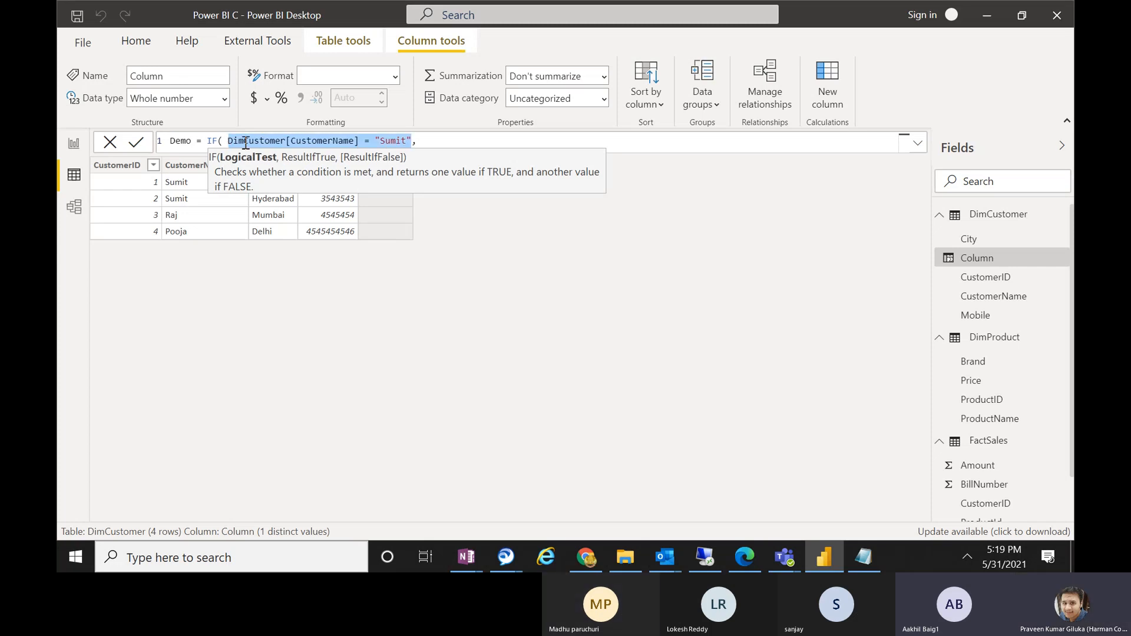
pyautogui.click(432, 139)
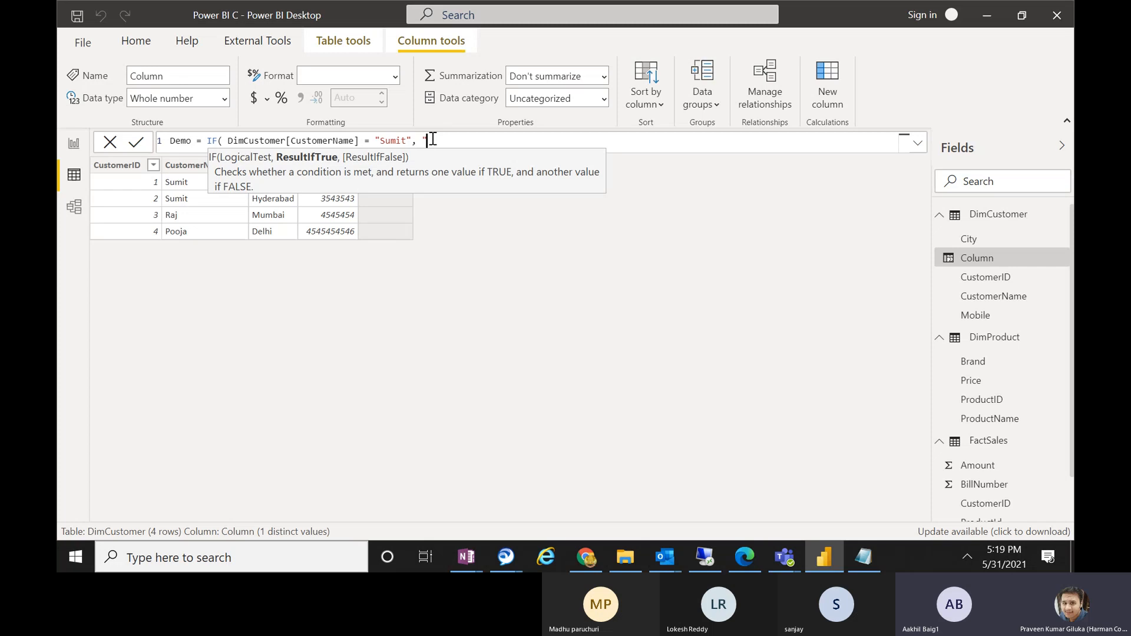
pyautogui.write('"s",')
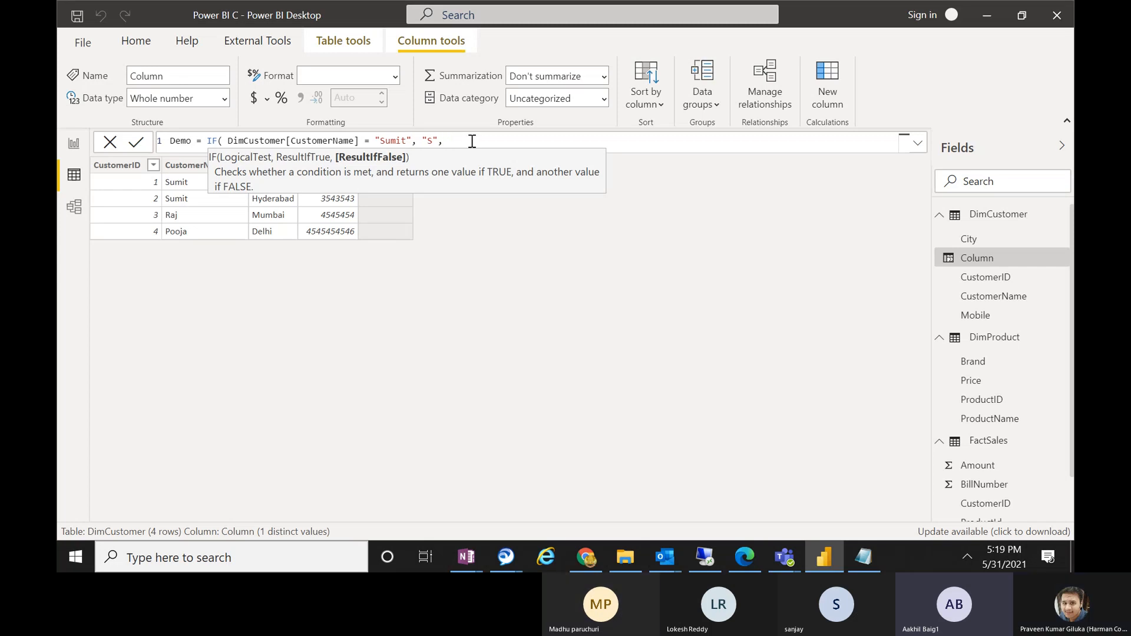
pyautogui.write('"')
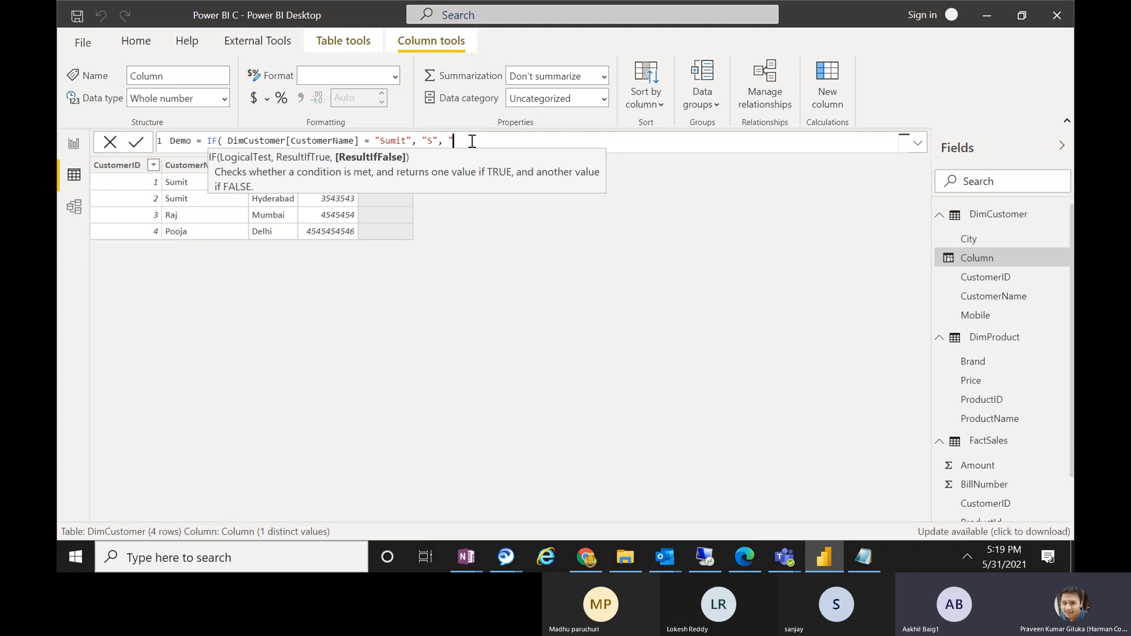
pyautogui.write('O")')
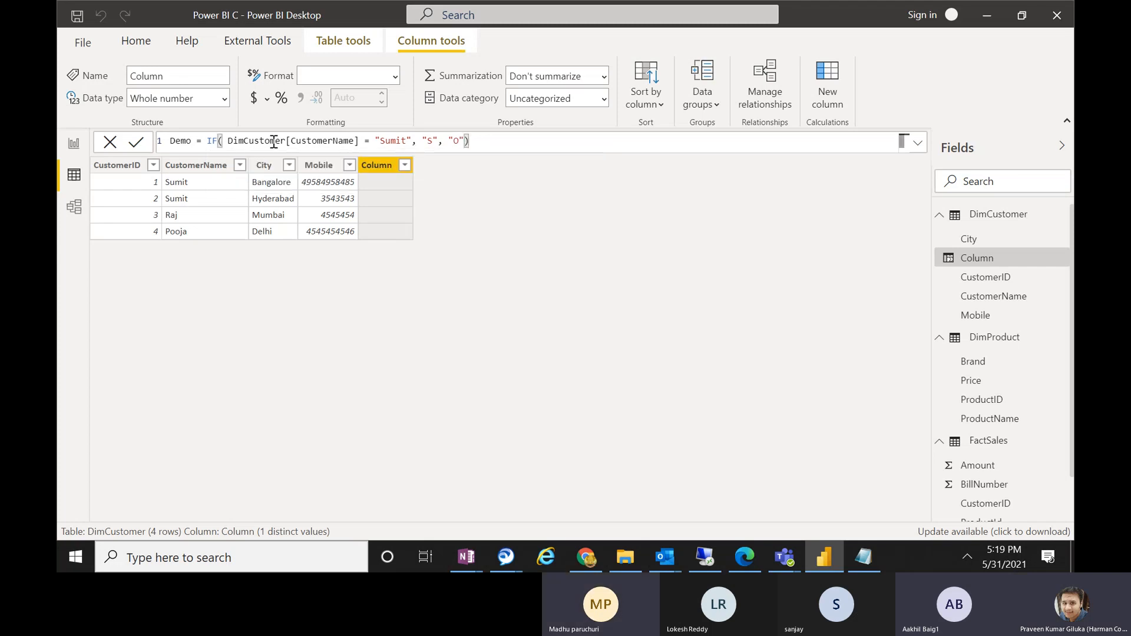
# Highlight the condition and the "S" and "O" results for review, and commit the Demo column formula
pyautogui.moveTo(229, 143); pyautogui.dragTo(411, 143)
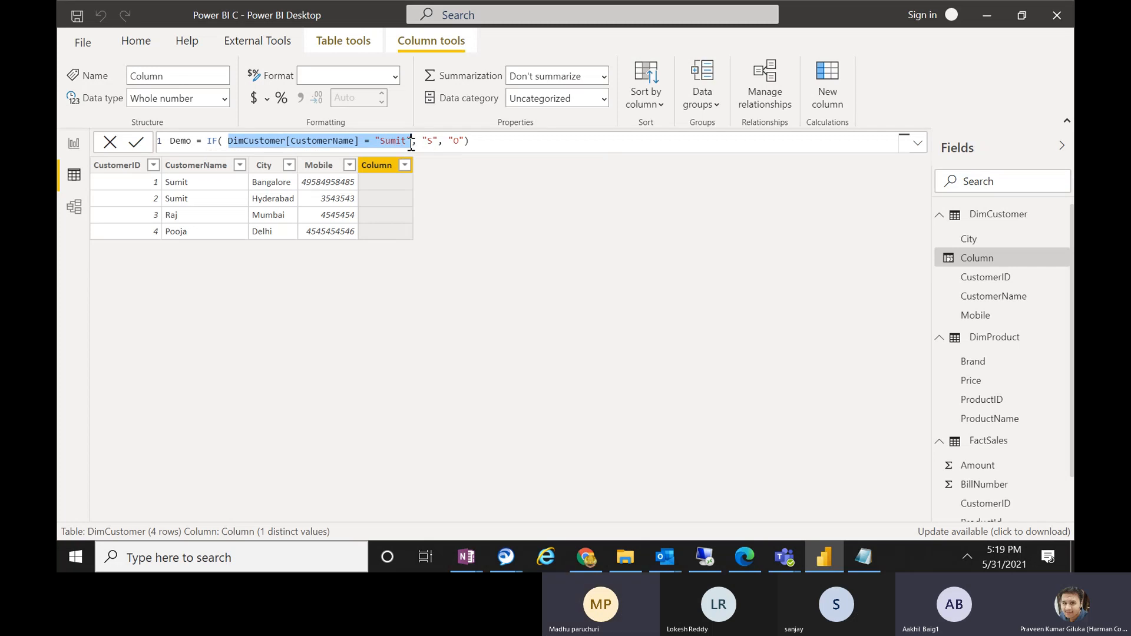
pyautogui.moveTo(422, 144); pyautogui.dragTo(437, 143)
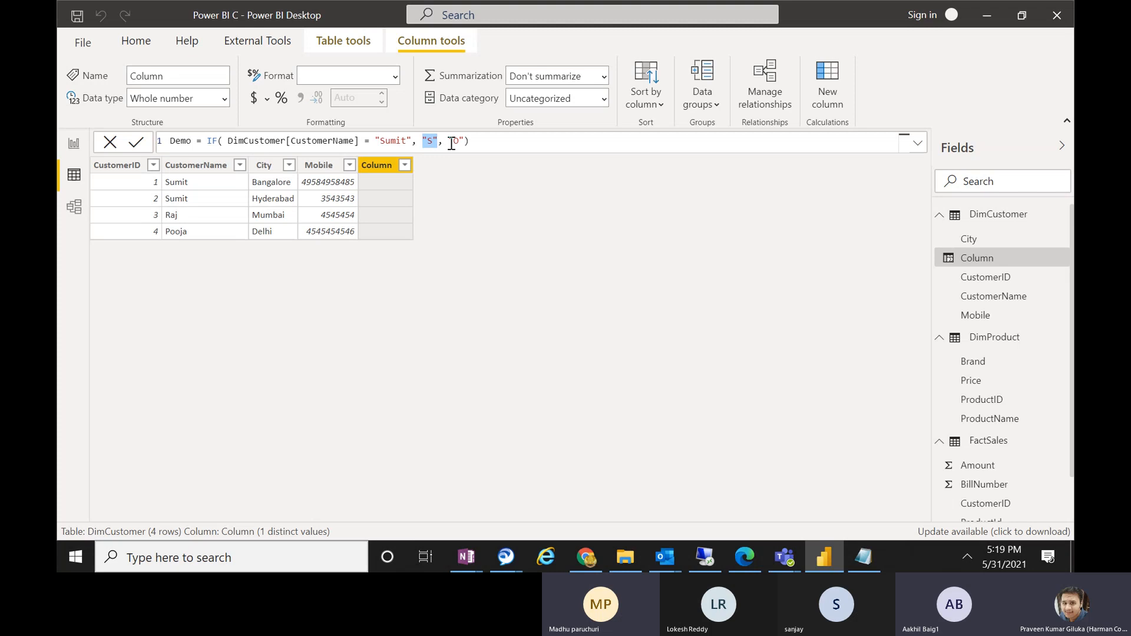
pyautogui.moveTo(449, 143); pyautogui.dragTo(471, 142)
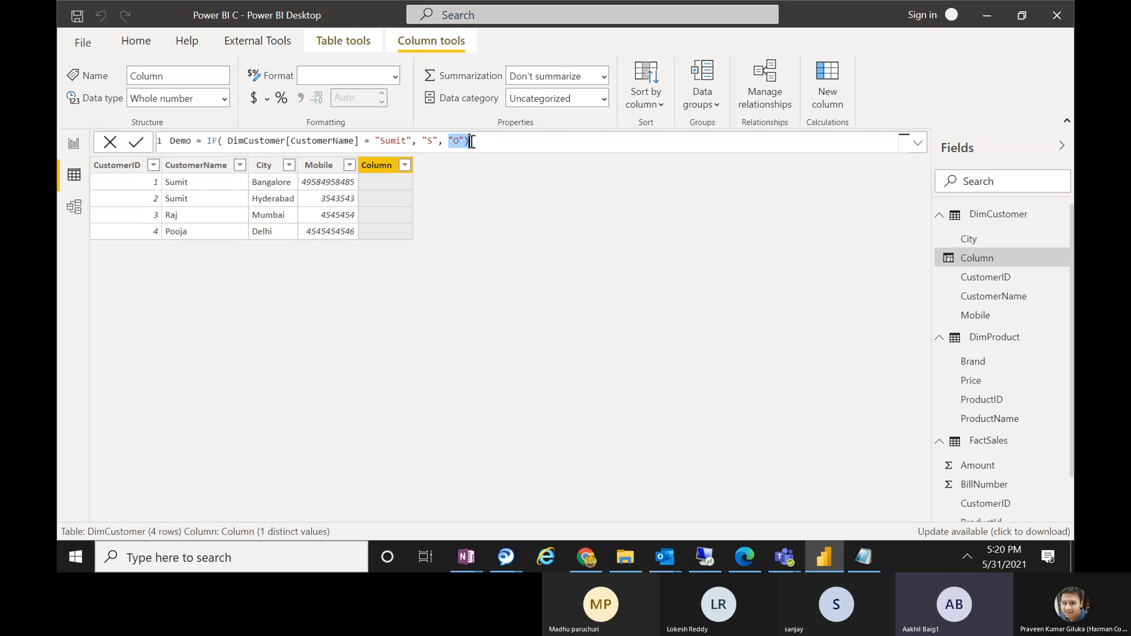
pyautogui.click(471, 142)
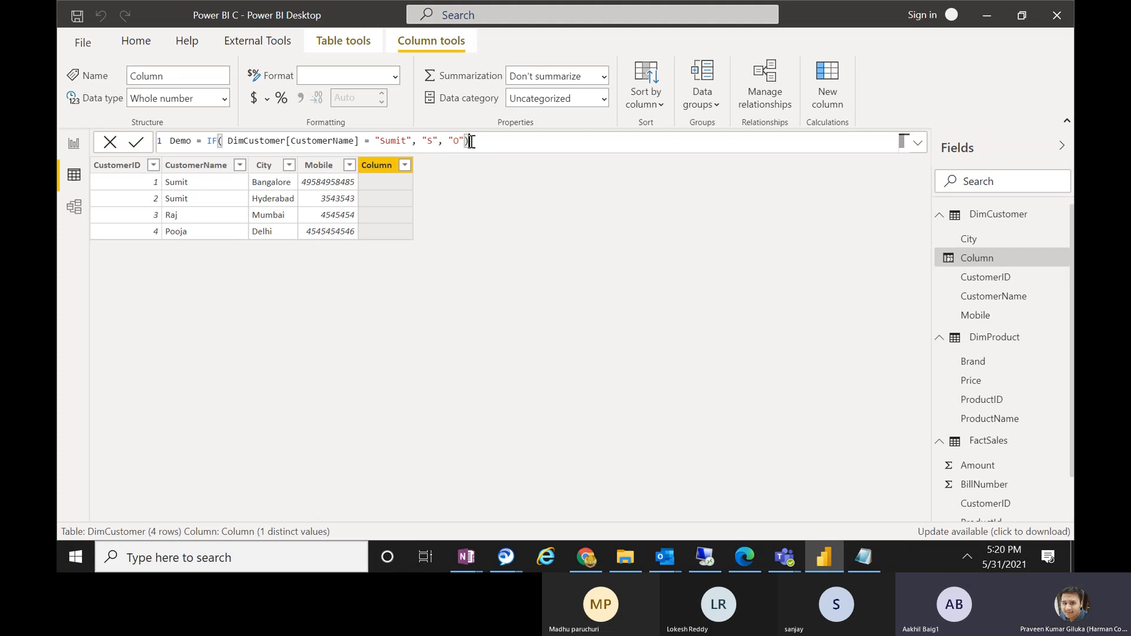
pyautogui.press('Return')
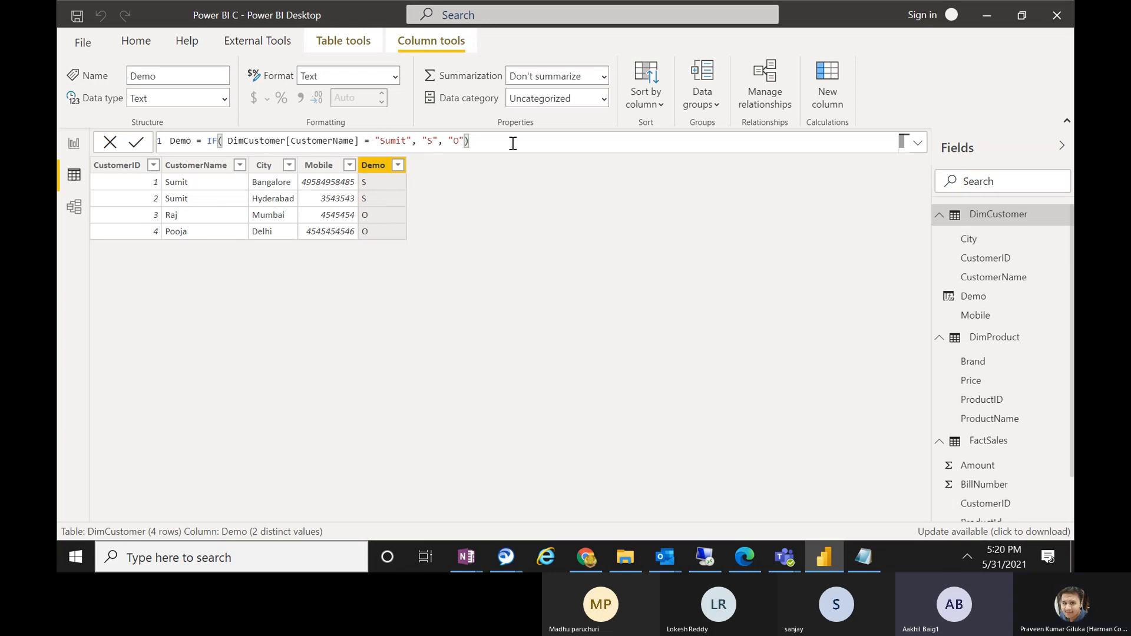
# Add seven blank lines below the Demo formula and copy its whole IF expression onto line 8
pyautogui.hotkey('shift', 'Return')
pyautogui.hotkey('shift', 'Return')
pyautogui.hotkey('shift', 'Return')
pyautogui.hotkey('shift', 'Return')
pyautogui.hotkey('shift', 'Return')
pyautogui.hotkey('shift', 'Return')
pyautogui.hotkey('shift', 'Return')
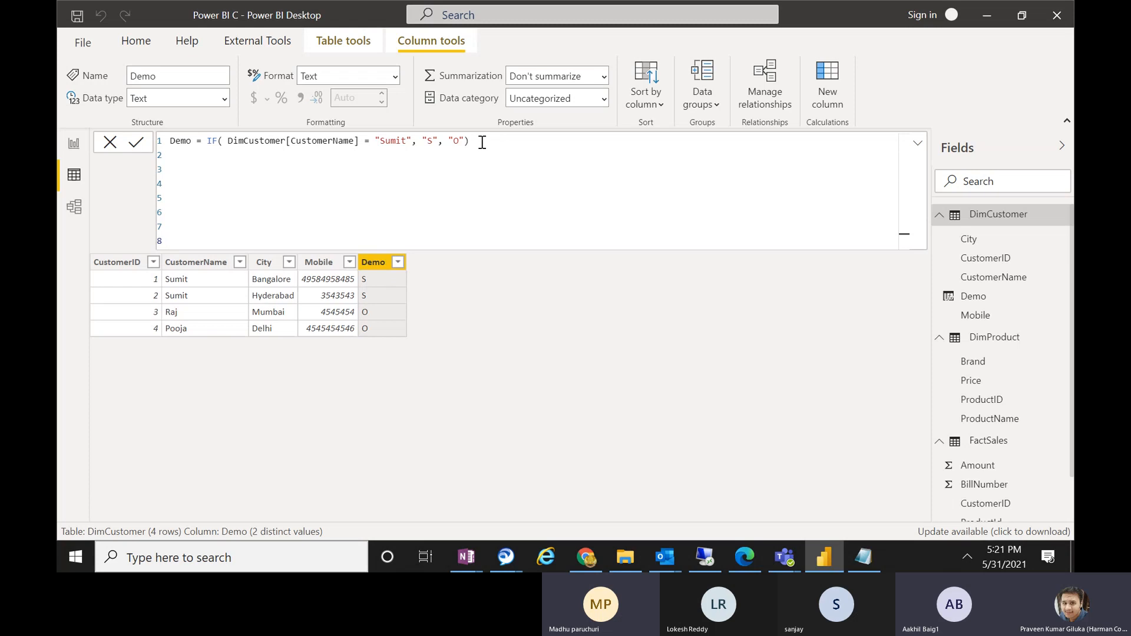
pyautogui.moveTo(480, 141); pyautogui.dragTo(437, 142)
pyautogui.moveTo(360, 141); pyautogui.dragTo(207, 142)
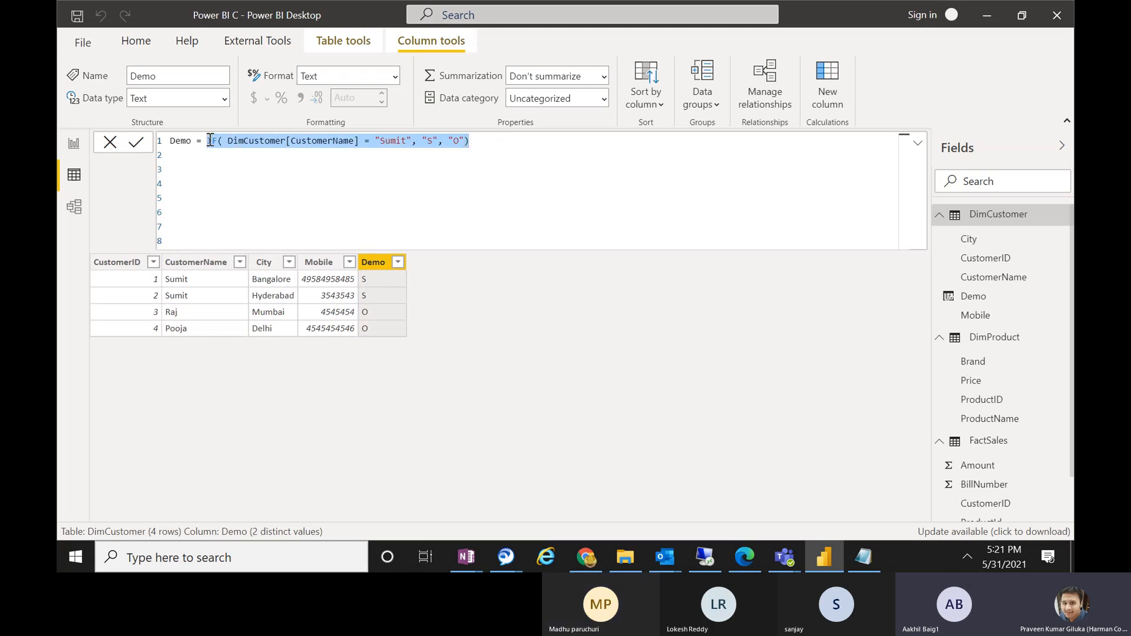
pyautogui.hotkey('ctrl', 'c')
pyautogui.click(190, 235)
pyautogui.hotkey('ctrl', 'v')
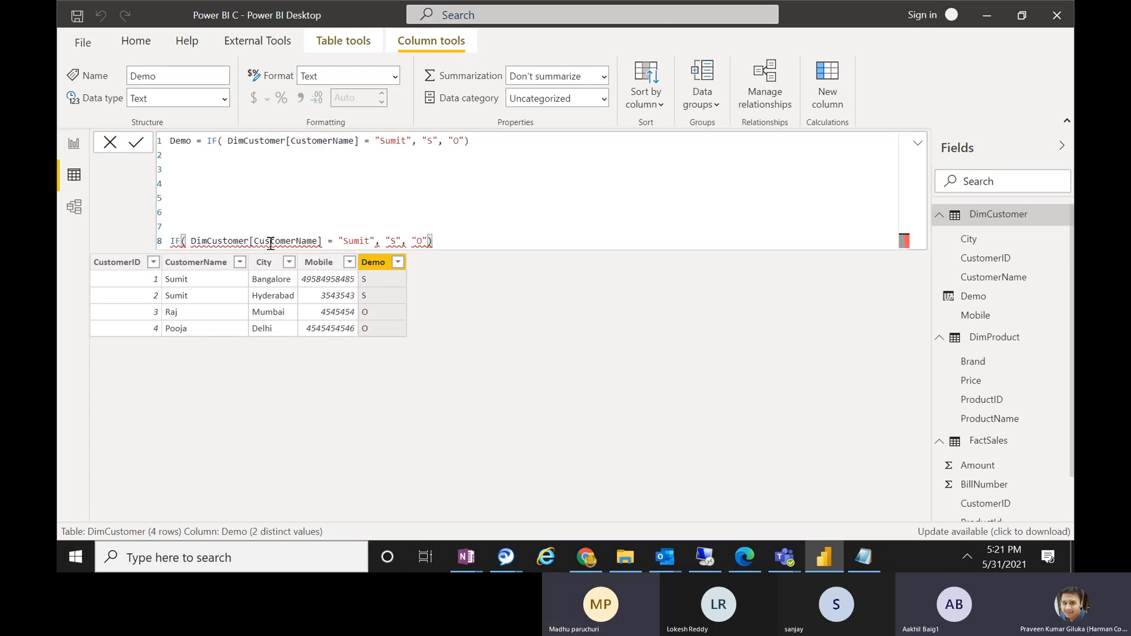
# Change the copied IF on line 8 to test for the fourth row's customer name and return "P" when true
pyautogui.click(370, 242)
pyautogui.press('BackSpace')
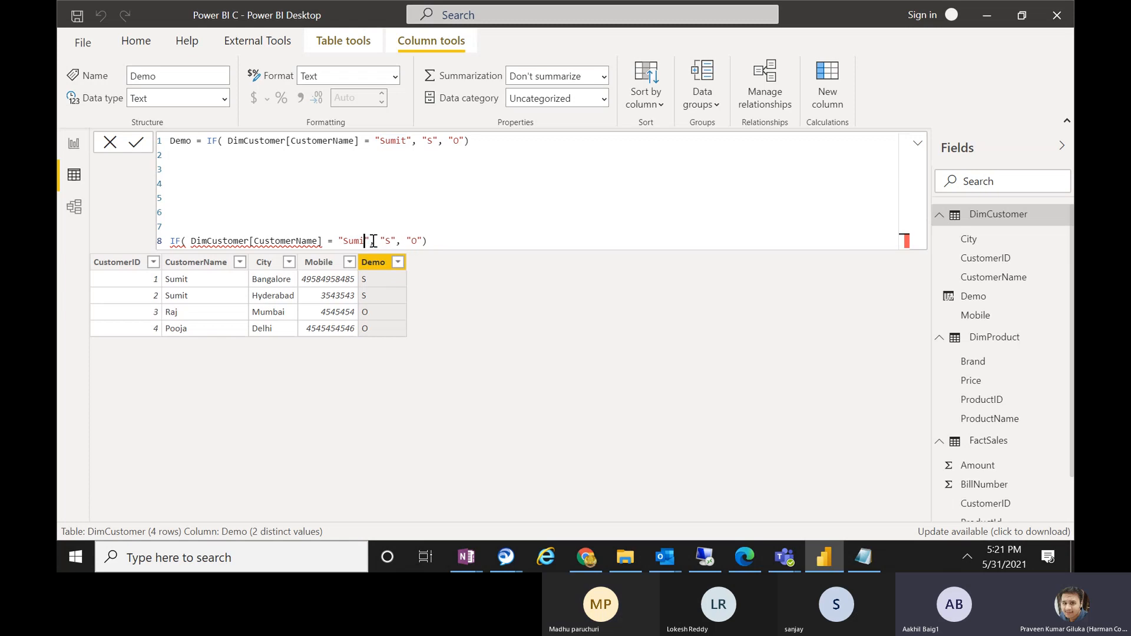
pyautogui.press('BackSpace')
pyautogui.press('BackSpace')
pyautogui.press('BackSpace')
pyautogui.press('BackSpace')
pyautogui.write('Pooja')
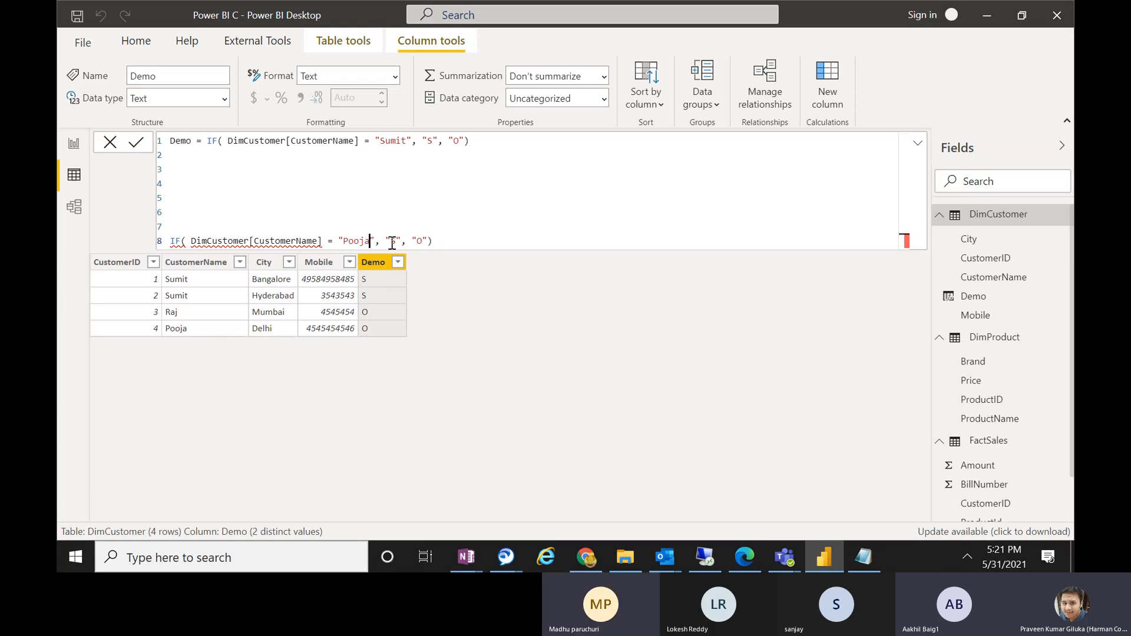
pyautogui.press('BackSpace')
pyautogui.write('P')
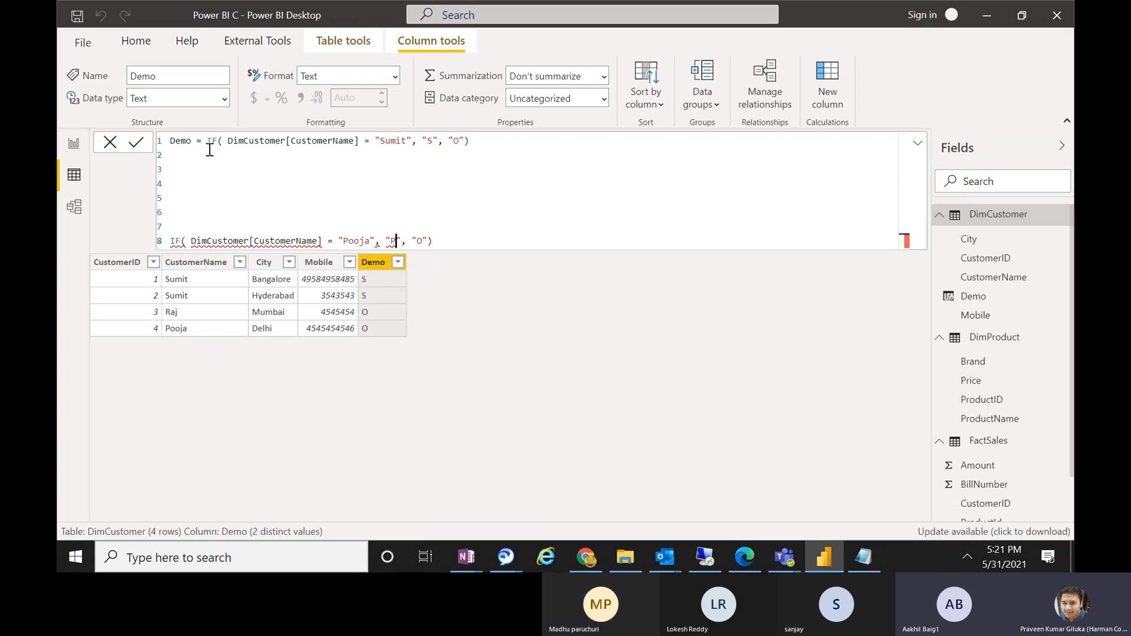
# Highlight the first line's IF expression, its condition and its "O" result for review
pyautogui.moveTo(211, 141); pyautogui.dragTo(500, 141)
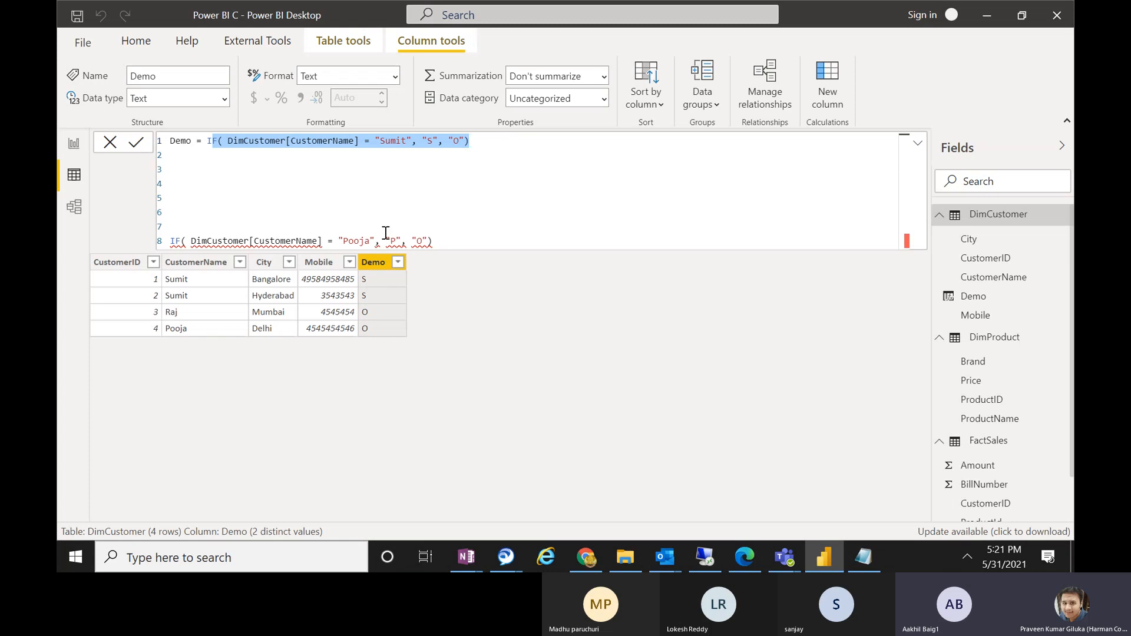
pyautogui.click(446, 246)
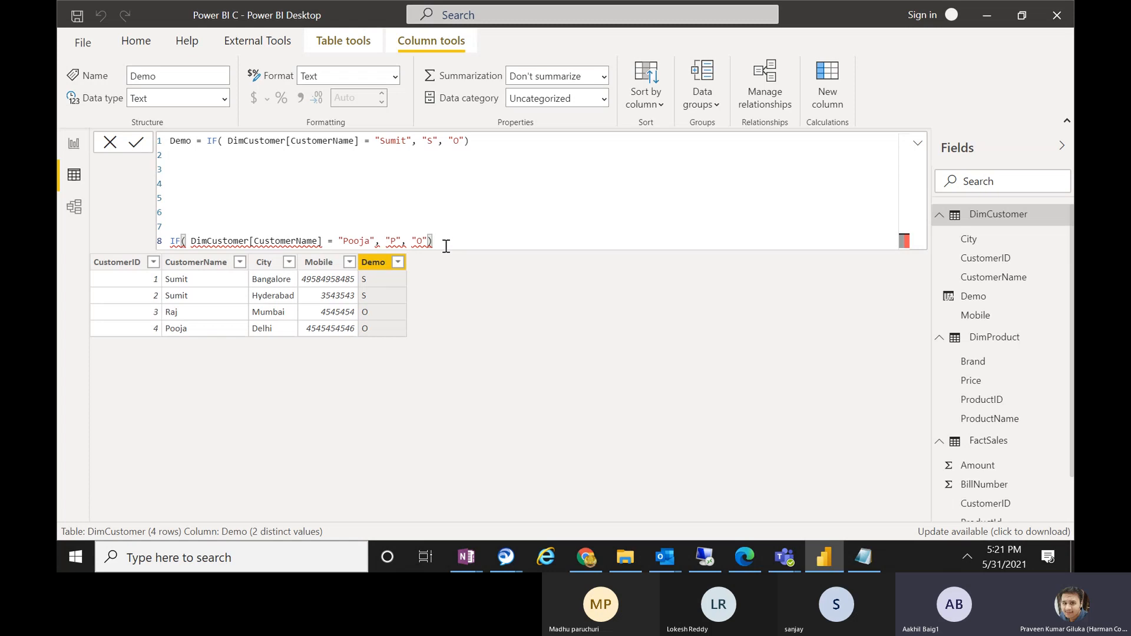
pyautogui.moveTo(207, 142); pyautogui.dragTo(416, 146)
pyautogui.moveTo(224, 144); pyautogui.dragTo(414, 145)
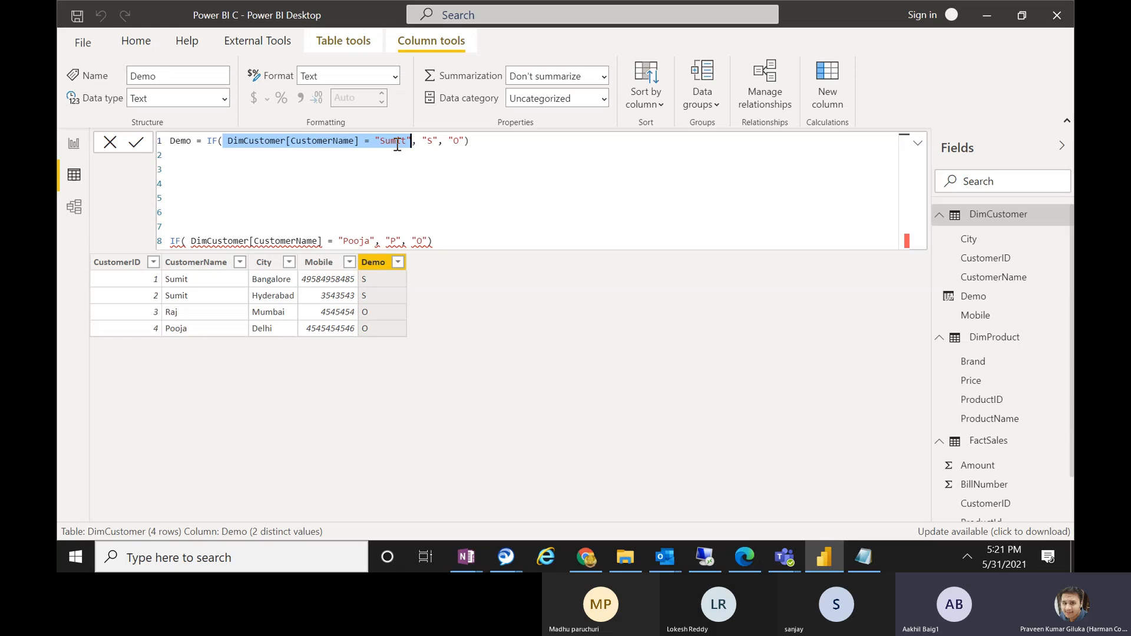
pyautogui.click(446, 143)
pyautogui.moveTo(446, 143); pyautogui.dragTo(467, 143)
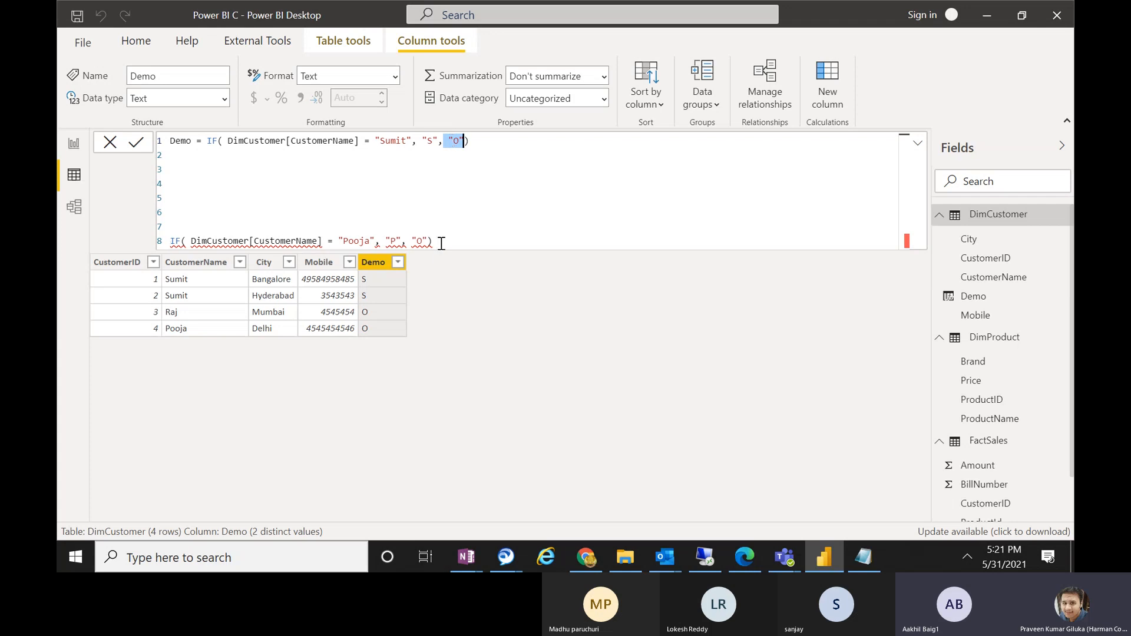
# Nest the line 8 IF expression in place of the first IF's "O" result, and delete the draft from line 8
pyautogui.moveTo(441, 242); pyautogui.dragTo(167, 245)
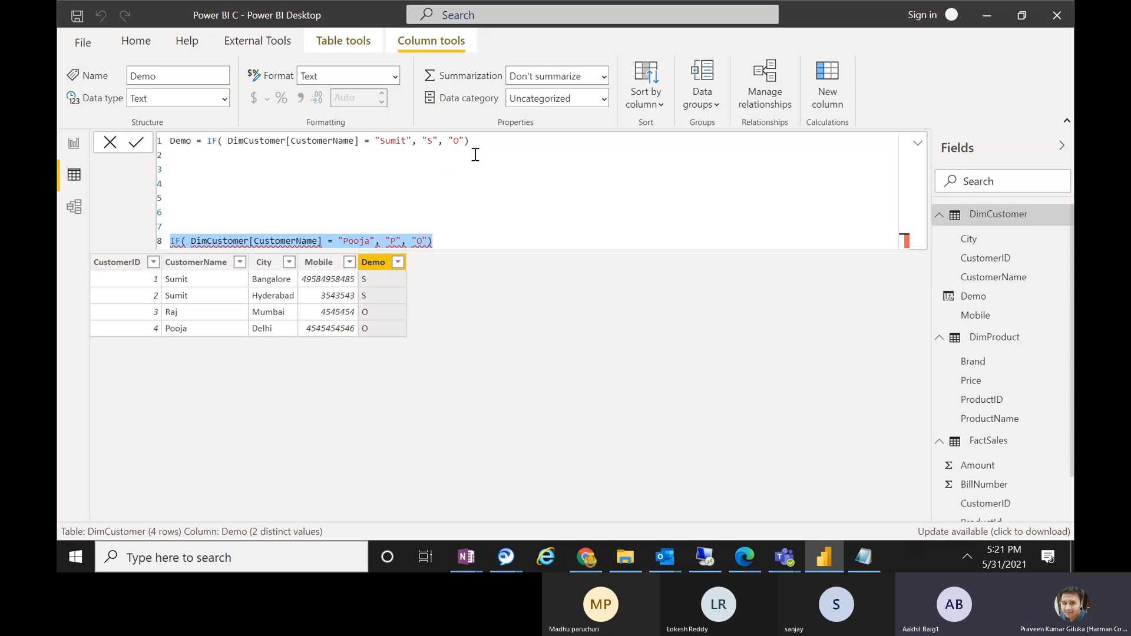
pyautogui.moveTo(465, 142); pyautogui.dragTo(449, 142)
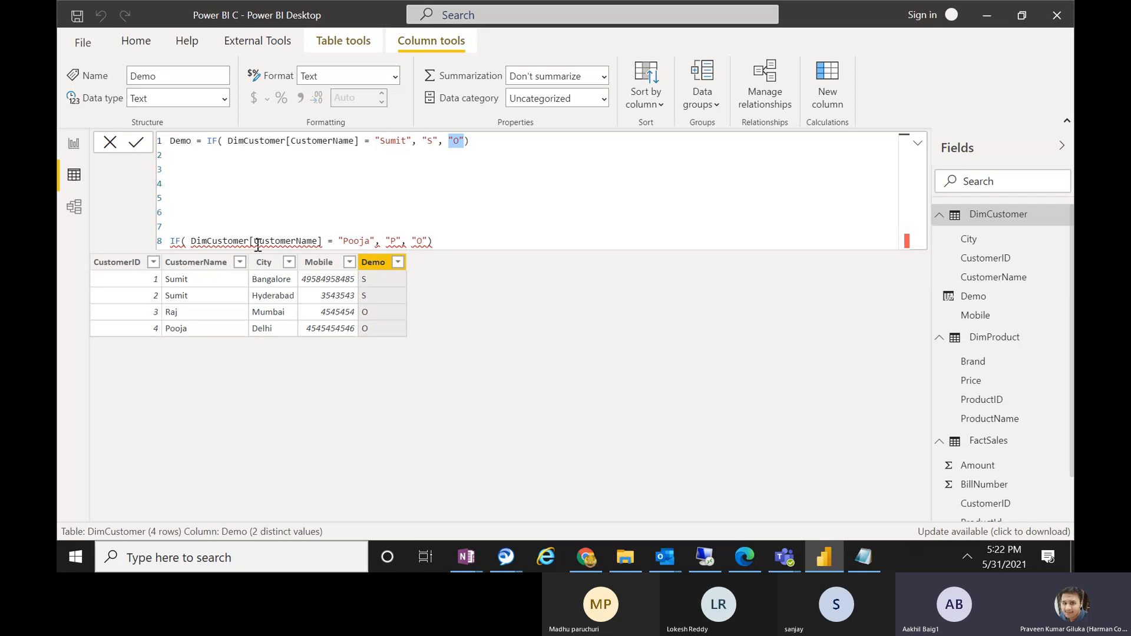
pyautogui.hotkey('ctrl', 'v')
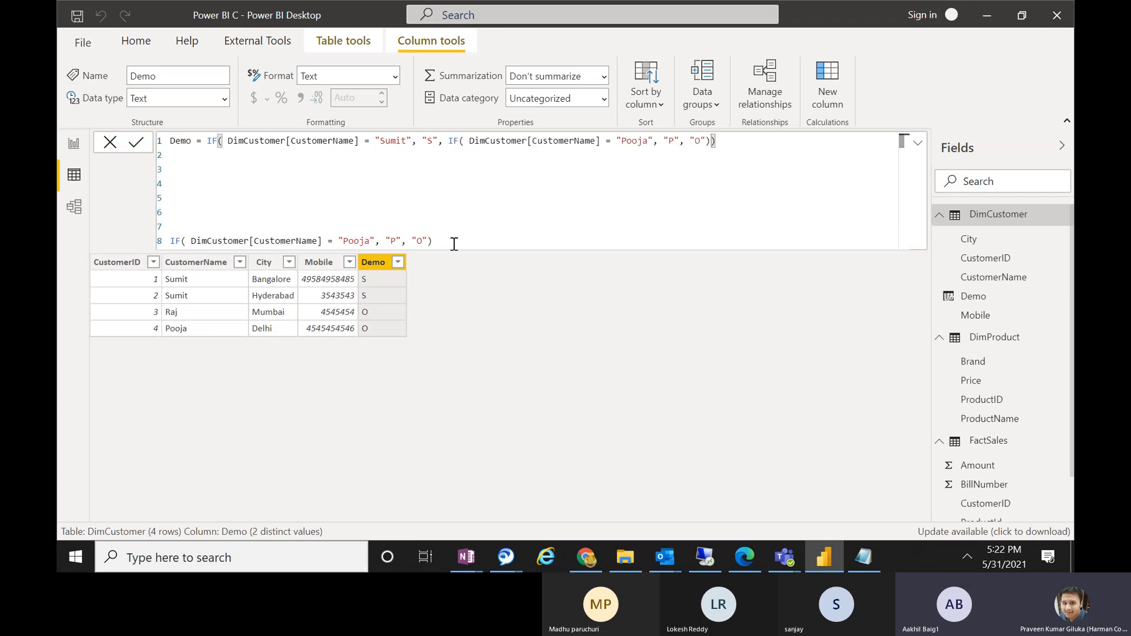
pyautogui.click(469, 152)
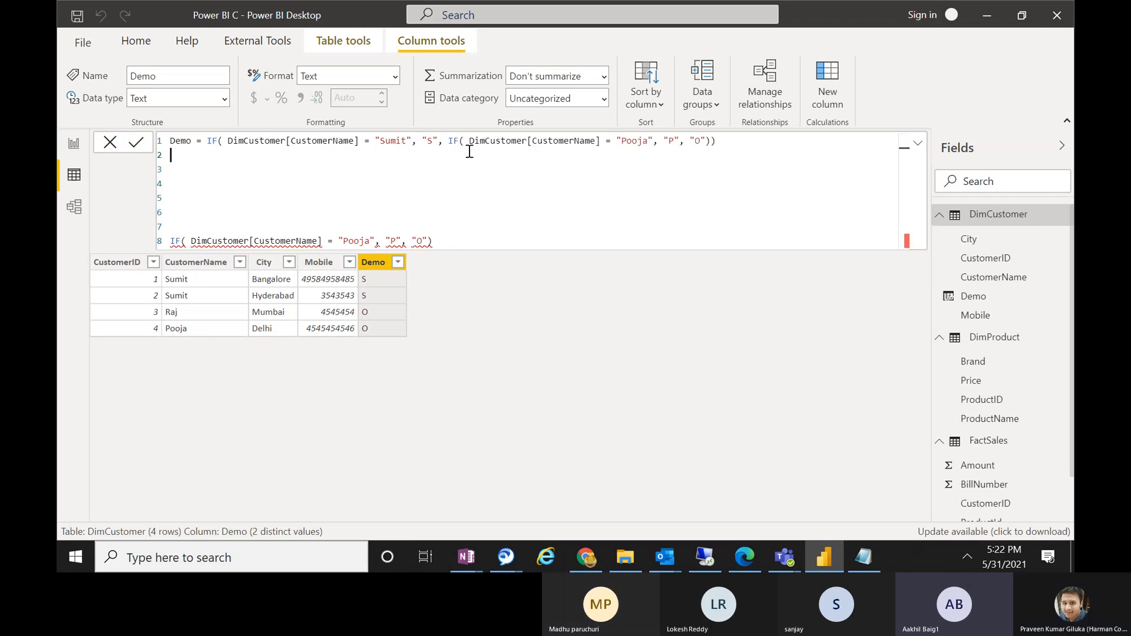
pyautogui.moveTo(434, 242); pyautogui.dragTo(169, 239)
pyautogui.press('Delete')
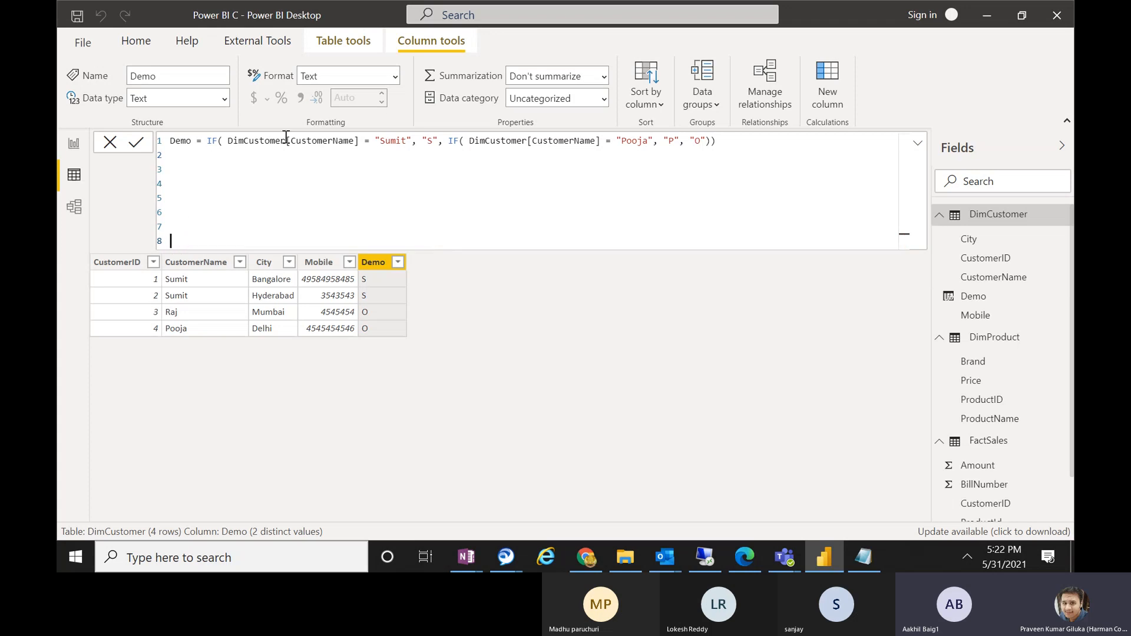
# Highlight the "S", "P" and "O" branches of the nested IF for review, and commit the Demo column formula
pyautogui.moveTo(380, 142); pyautogui.dragTo(434, 143)
pyautogui.click(537, 141)
pyautogui.moveTo(546, 138); pyautogui.dragTo(675, 143)
pyautogui.click(690, 142)
pyautogui.moveTo(690, 141); pyautogui.dragTo(706, 140)
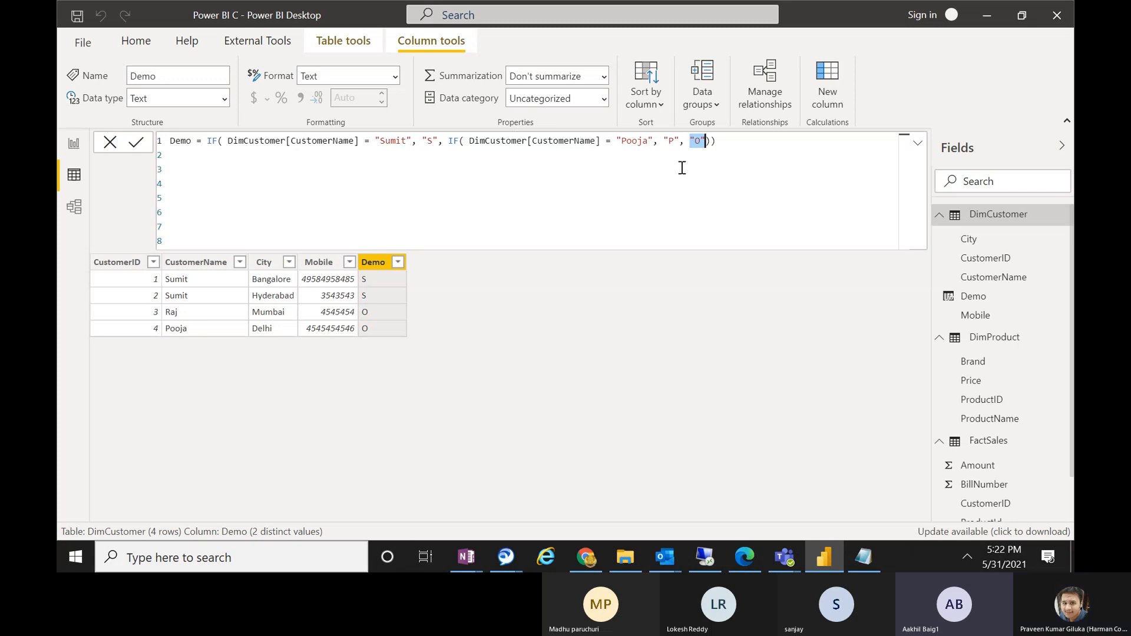
pyautogui.click(733, 142)
pyautogui.press('Return')
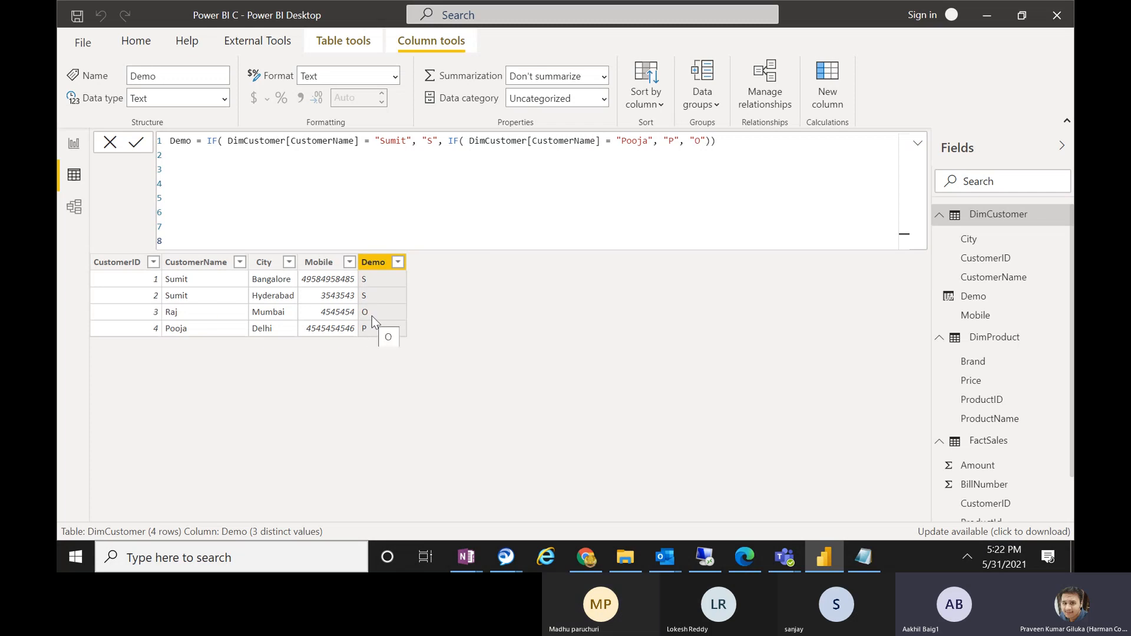
# Examine the nested IF's condition, its "O" result and the complete Demo formula by highlighting each part
pyautogui.click(465, 169)
pyautogui.moveTo(448, 142); pyautogui.dragTo(652, 141)
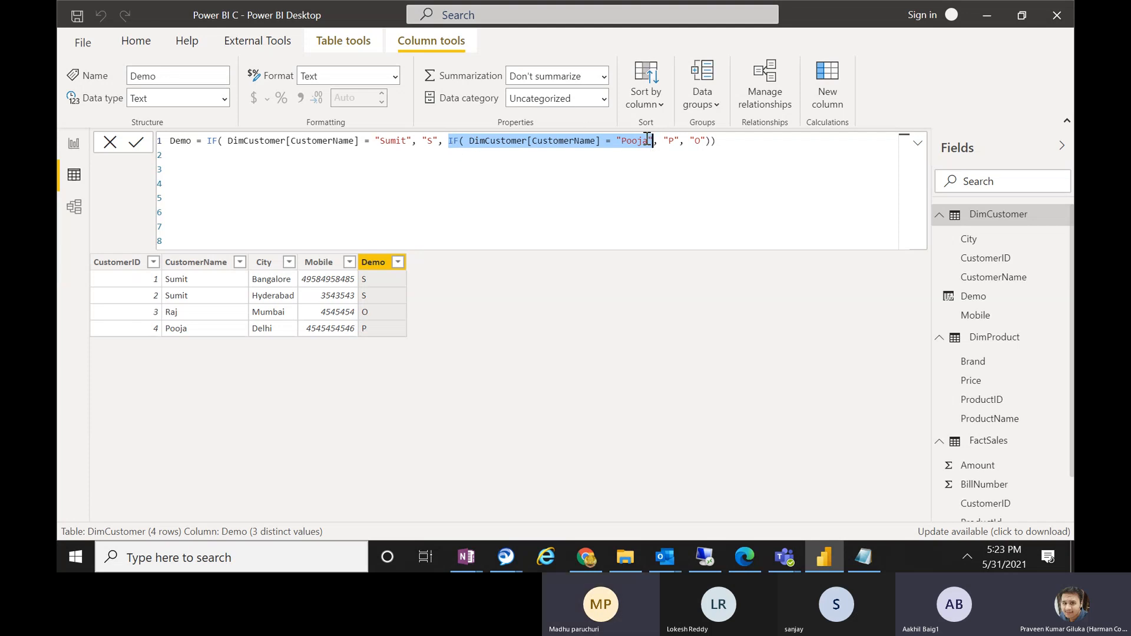
pyautogui.click(446, 142)
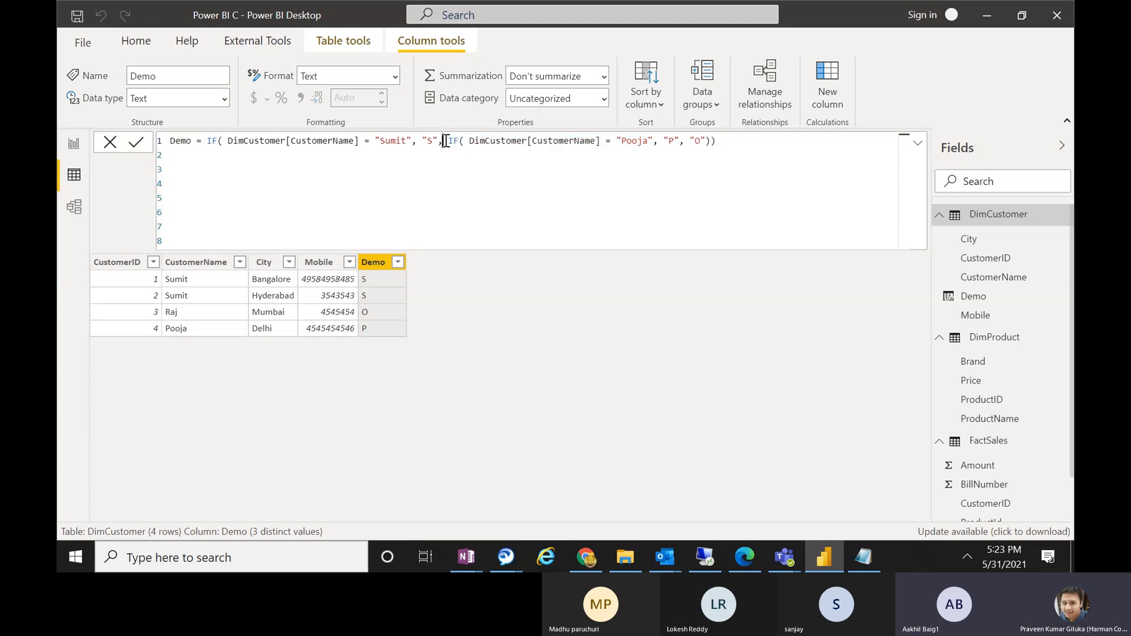
pyautogui.moveTo(464, 142); pyautogui.dragTo(507, 143)
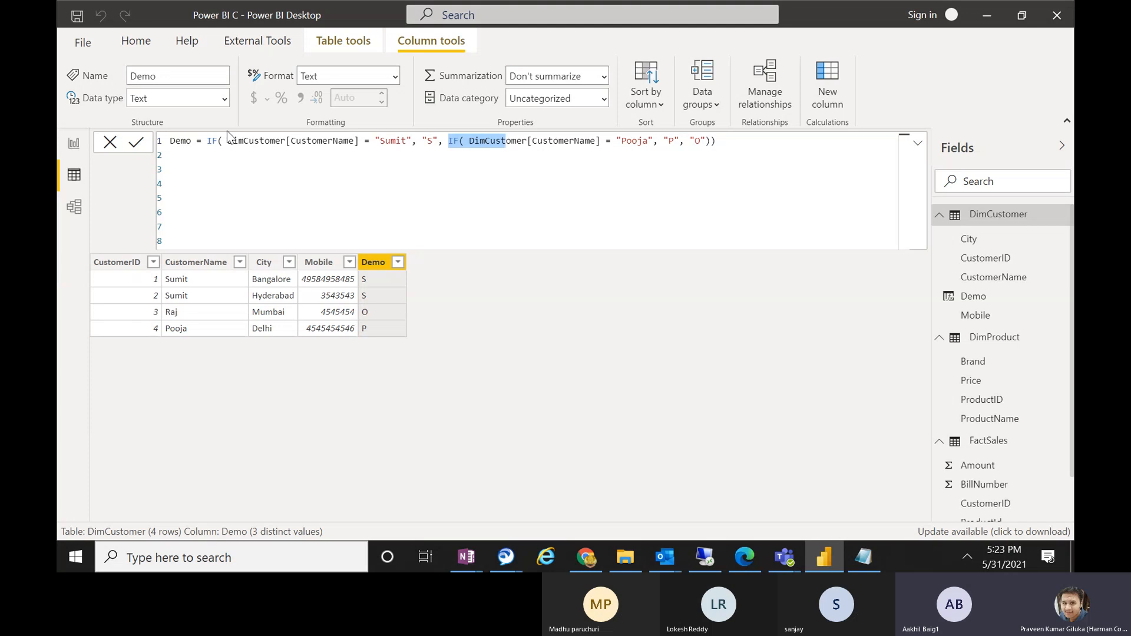
pyautogui.moveTo(229, 142); pyautogui.dragTo(616, 142)
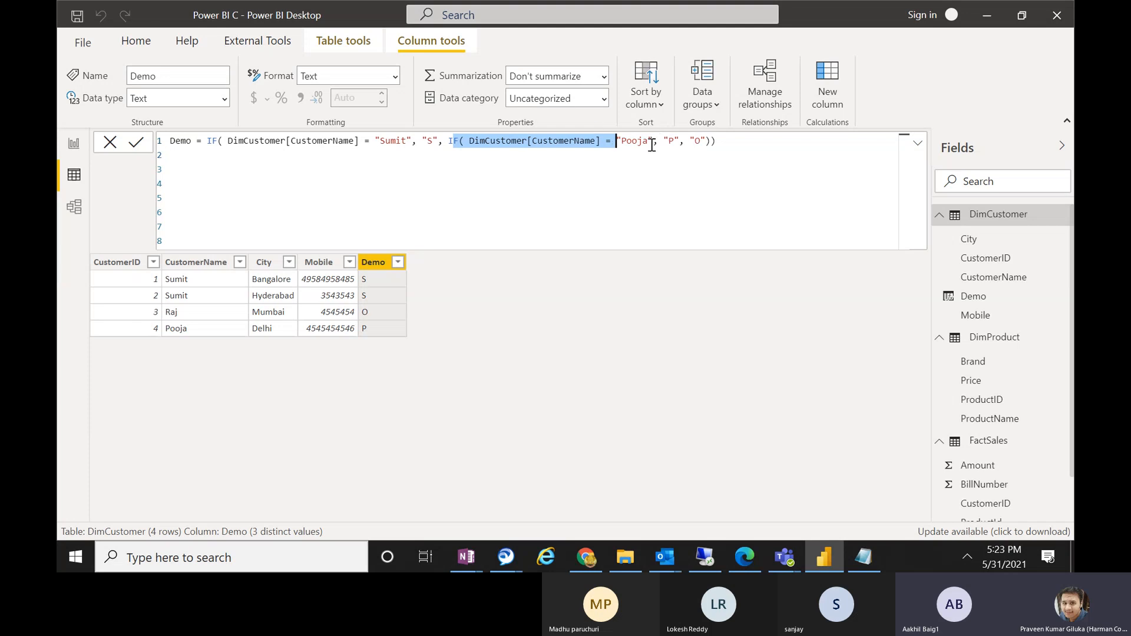
pyautogui.moveTo(689, 142); pyautogui.dragTo(715, 142)
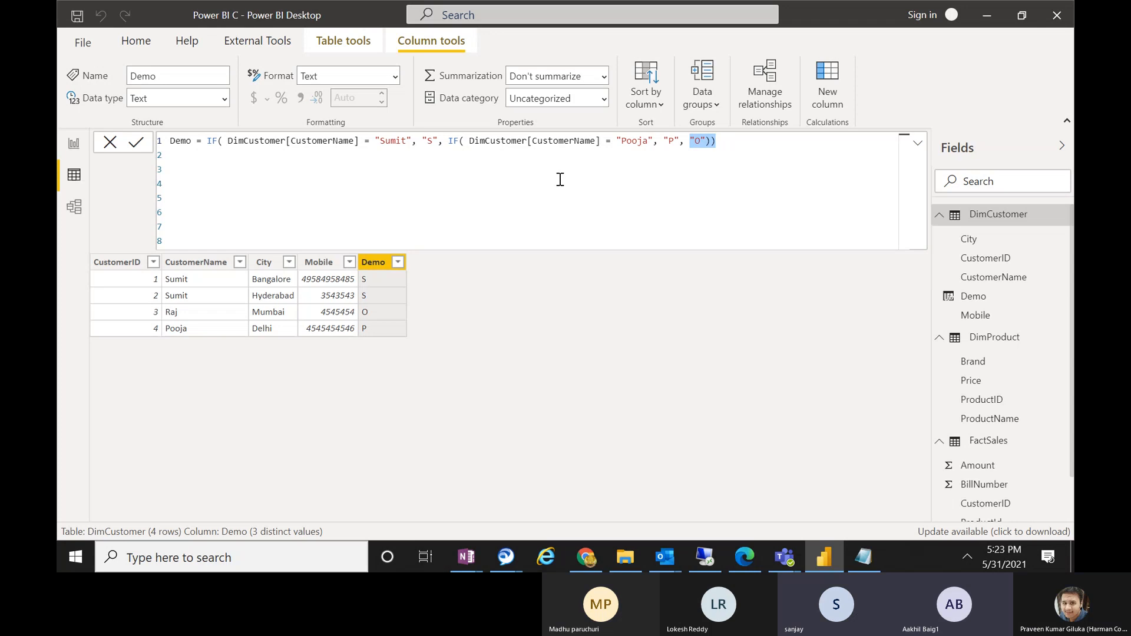
pyautogui.click(738, 140)
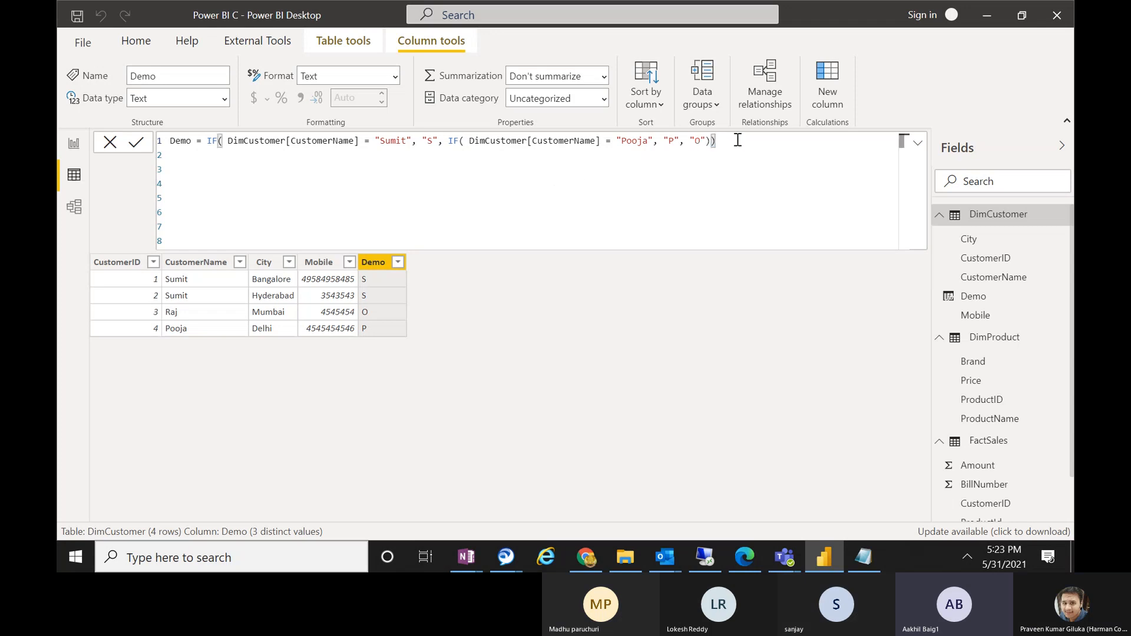
pyautogui.moveTo(737, 140); pyautogui.dragTo(233, 137)
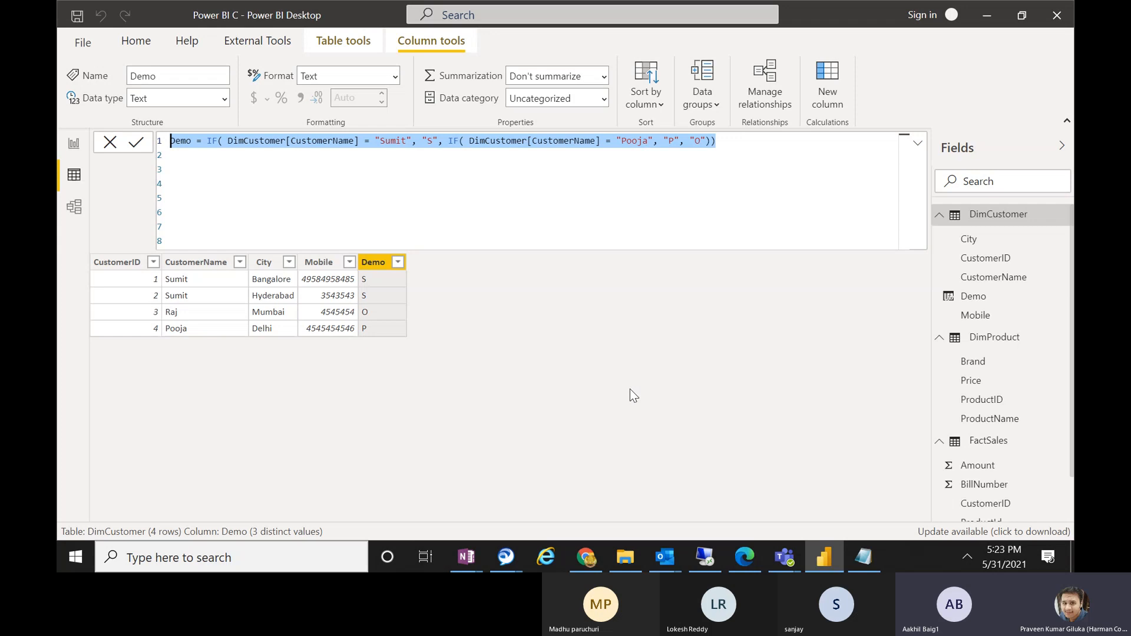
# Enlarge the table visual on report Page 1, check the DimCustomer data once more, and return to the report
pyautogui.click(73, 143)
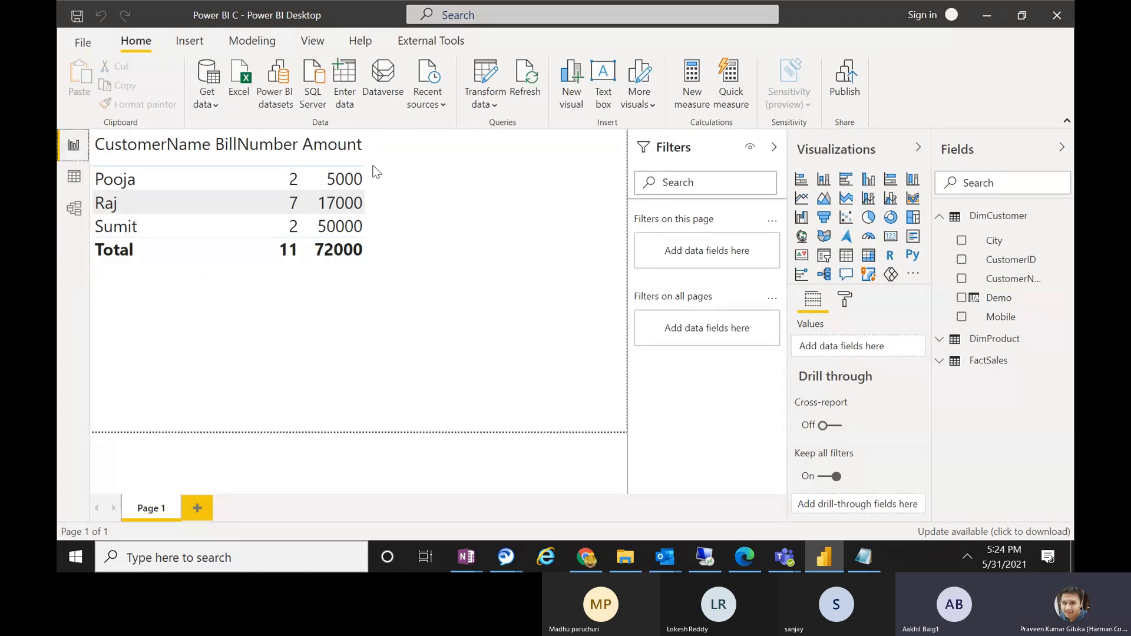
pyautogui.click(398, 273)
pyautogui.moveTo(405, 276); pyautogui.dragTo(521, 298)
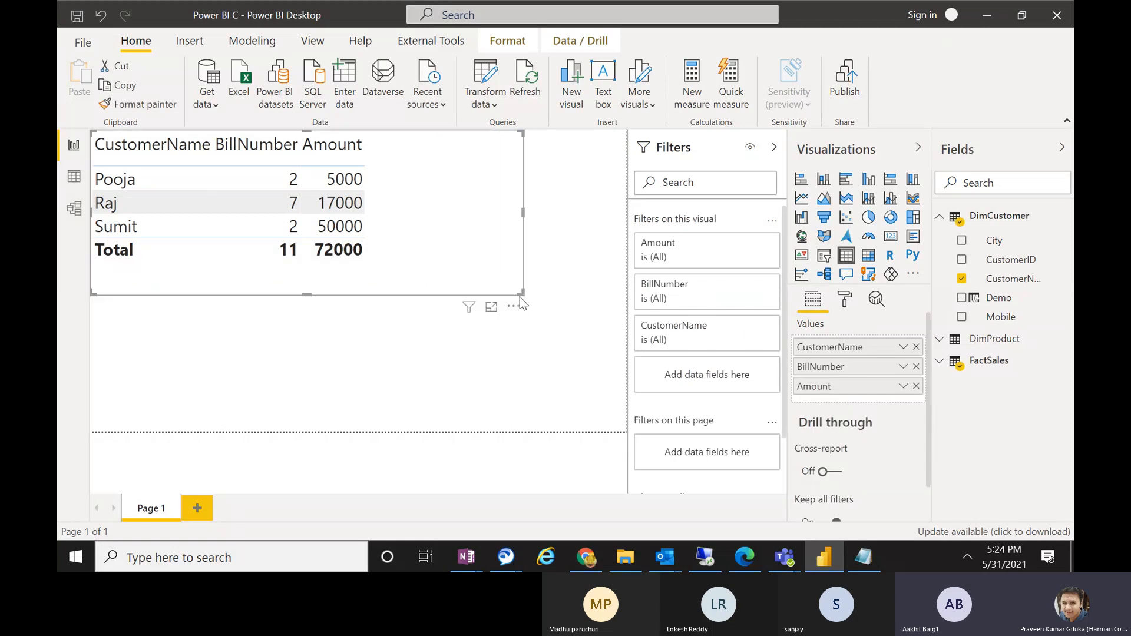
pyautogui.click(63, 184)
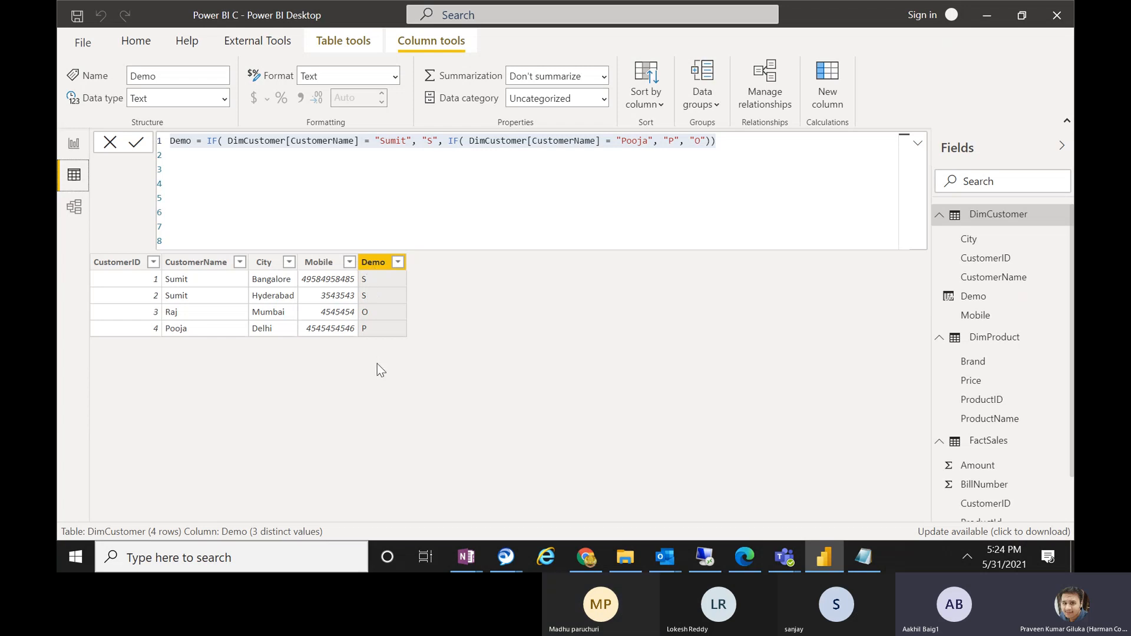
pyautogui.click(74, 143)
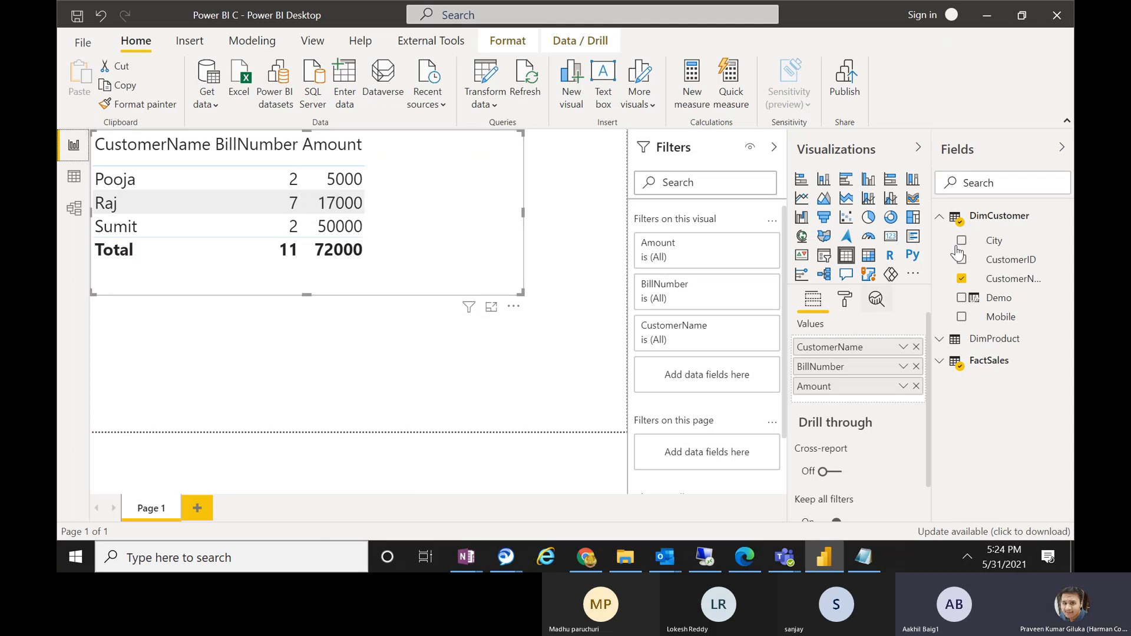
# Create a new measure in the FactSales table, begin its name with Demo, and move the table visual lower on the page
pyautogui.rightClick(979, 357)
pyautogui.click(991, 105)
pyautogui.write('Demo')
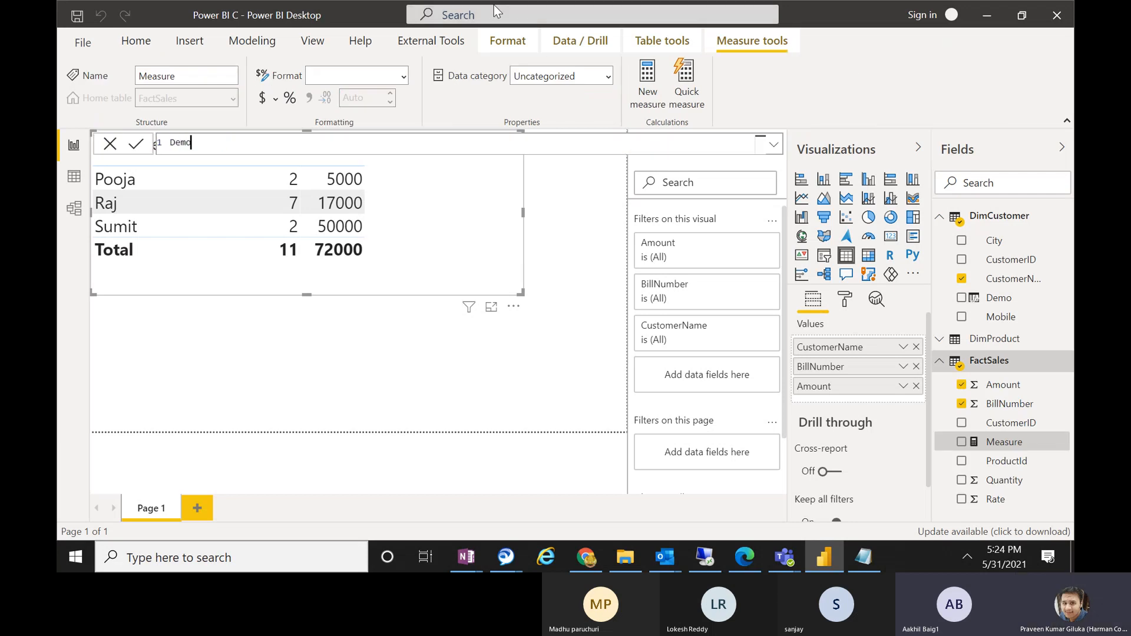
pyautogui.moveTo(454, 280); pyautogui.dragTo(446, 367)
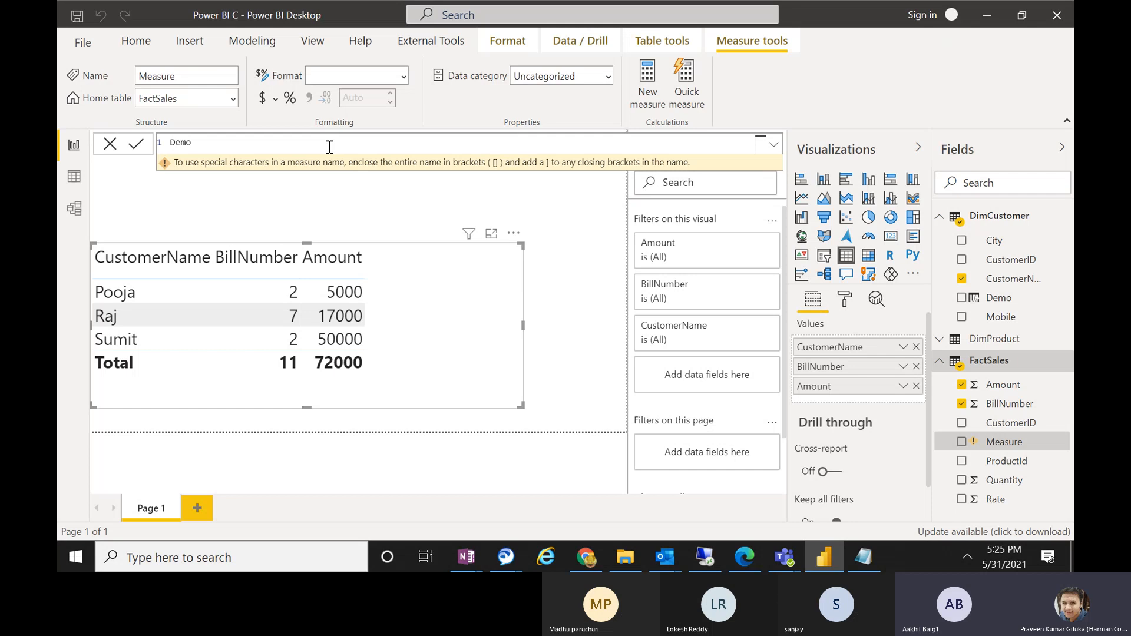
# Complete the measure name as Democolor and begin its formula with IF(
pyautogui.write('S')
pyautogui.press('BackSpace')
pyautogui.write('color -')
pyautogui.press('BackSpace')
pyautogui.write('=')
pyautogui.write('IF(')
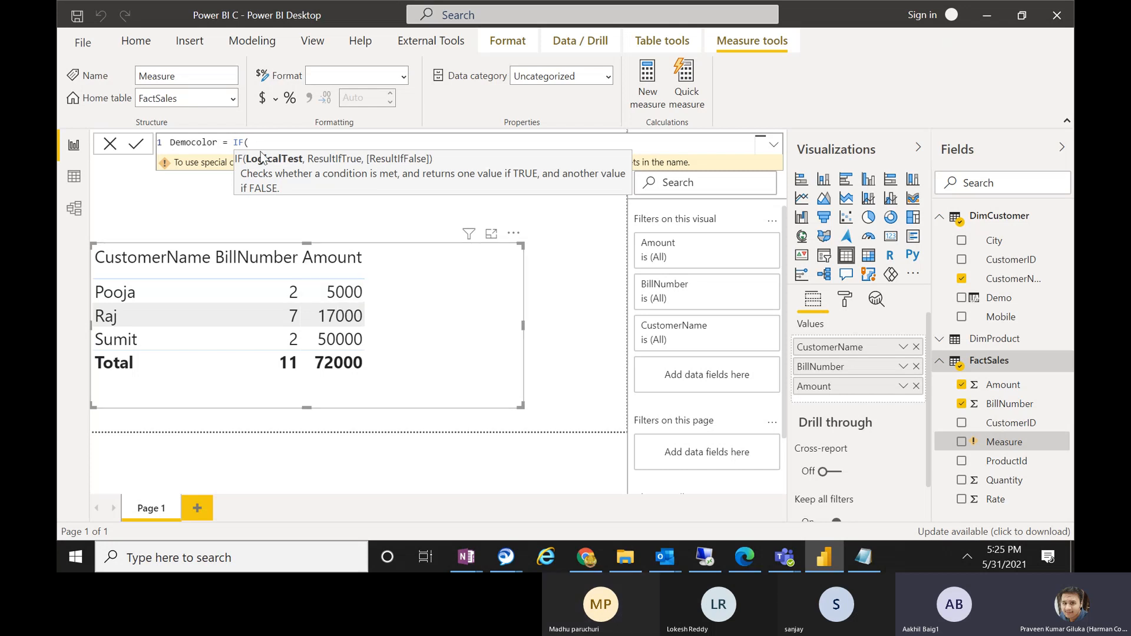
# Enter SUM(FactSales[Amount]) > 25000 as the logical test of the Democolor measure's IF function
pyautogui.write('amoun')
pyautogui.press('BackSpace')
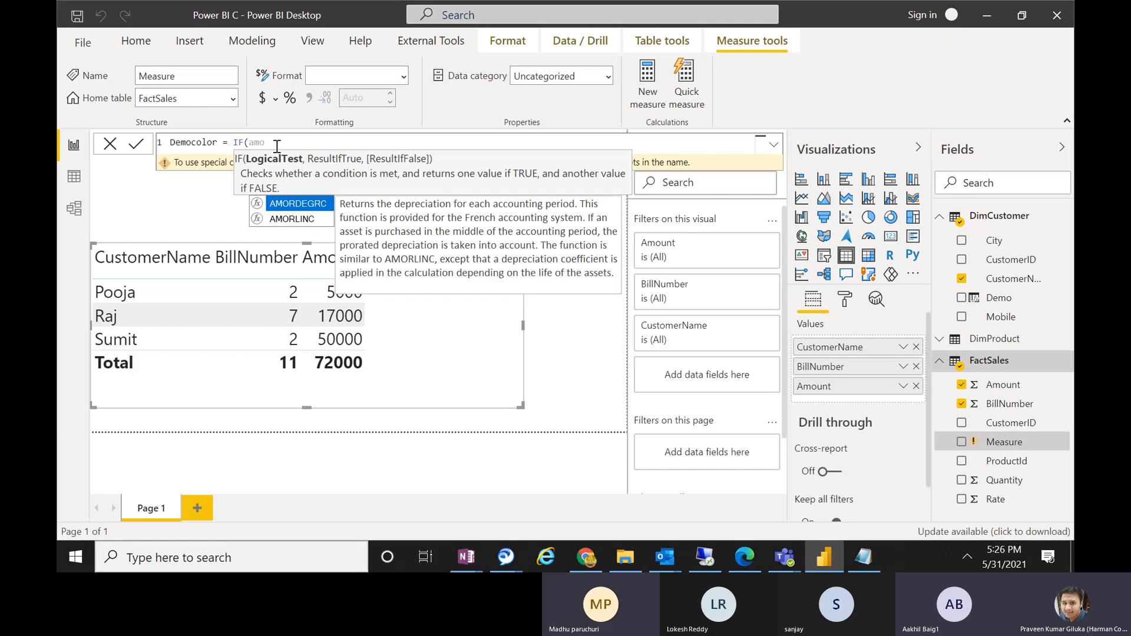
pyautogui.press('BackSpace')
pyautogui.press('BackSpace')
pyautogui.press('BackSpace')
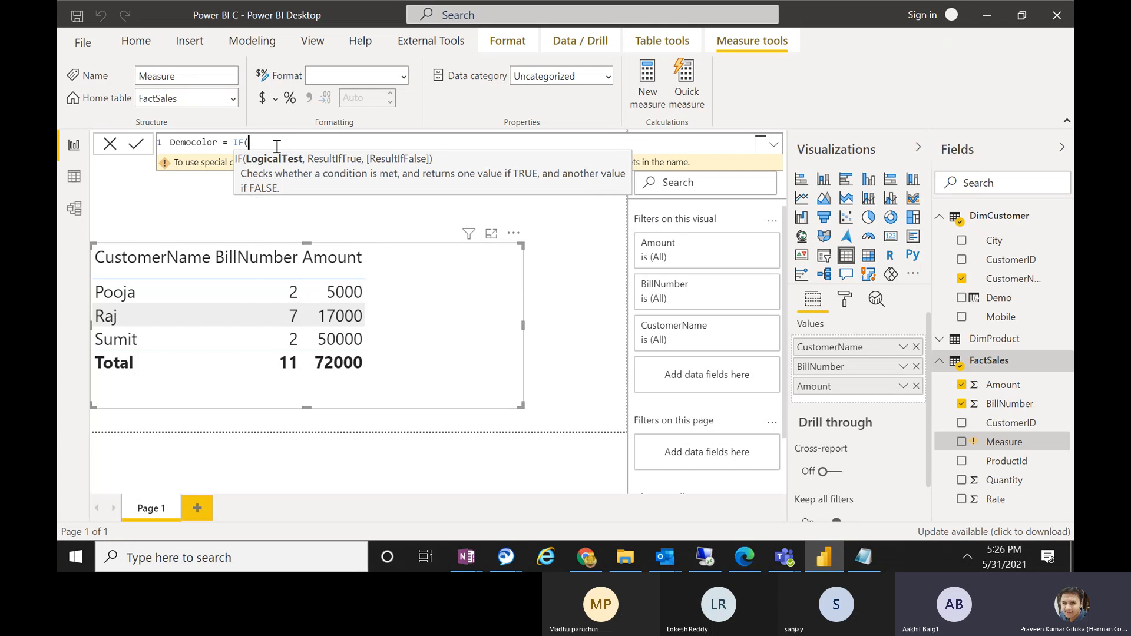
pyautogui.write('SUM(')
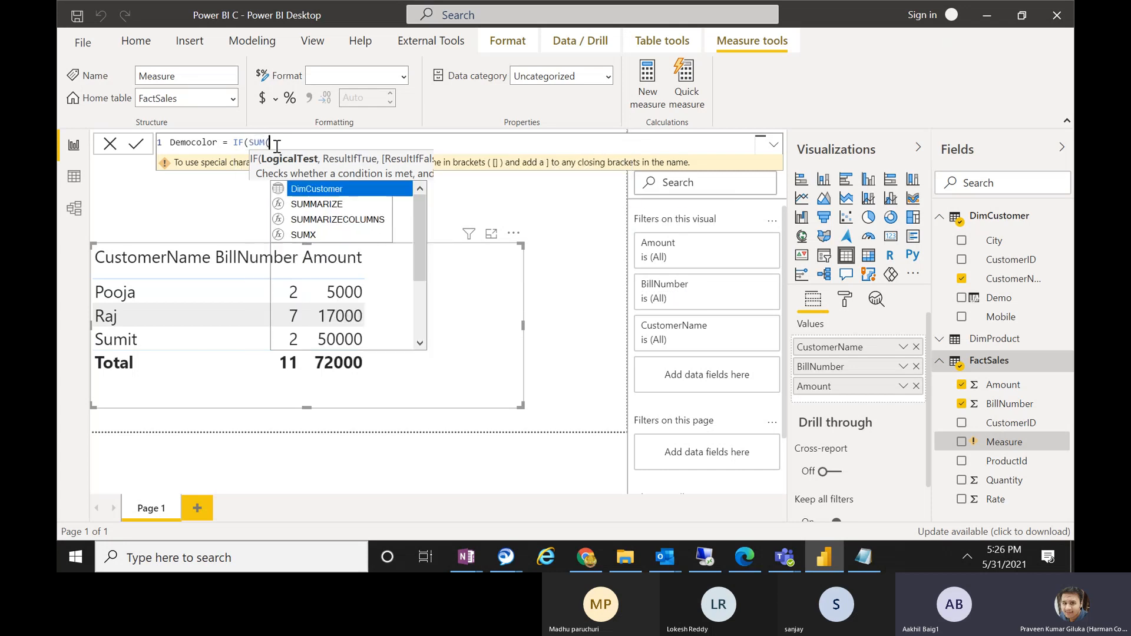
pyautogui.write('am')
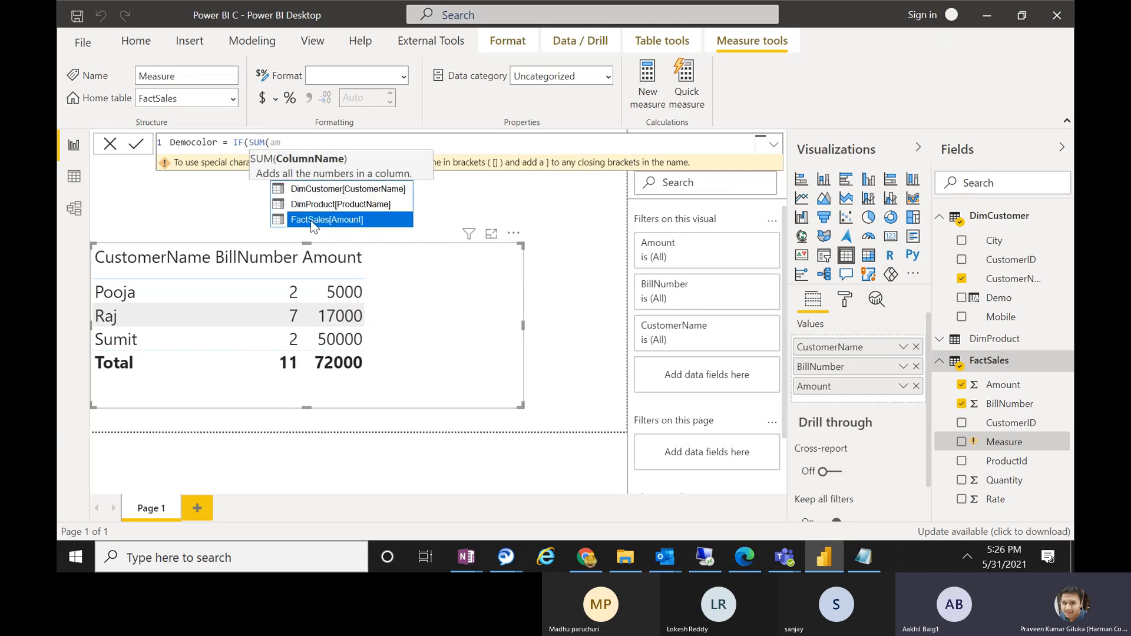
pyautogui.click(358, 220)
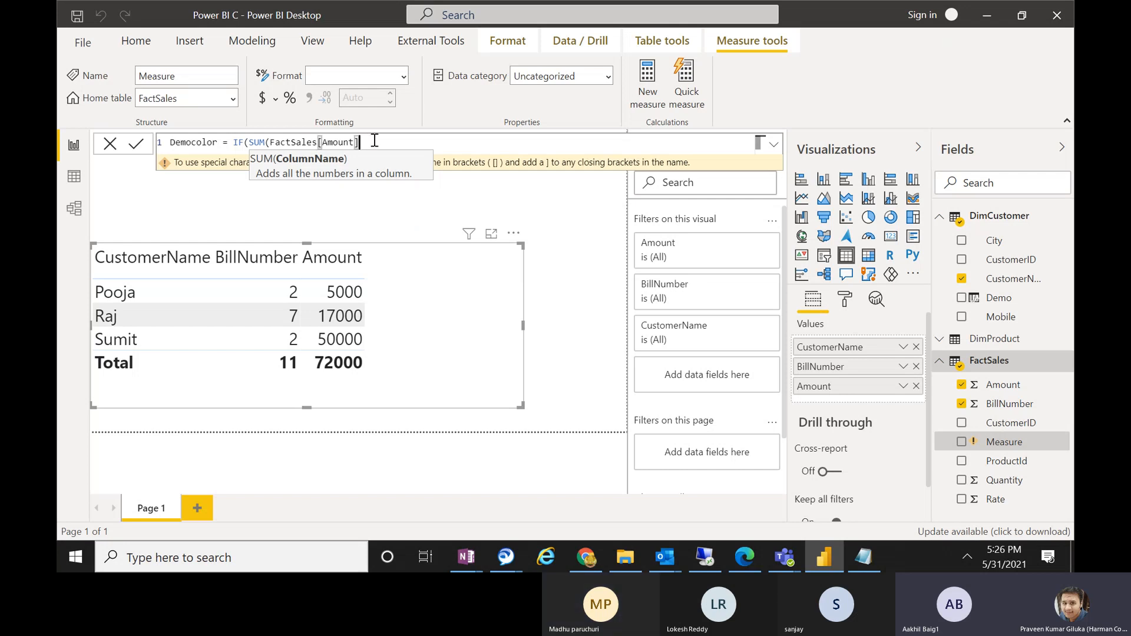
pyautogui.write(')')
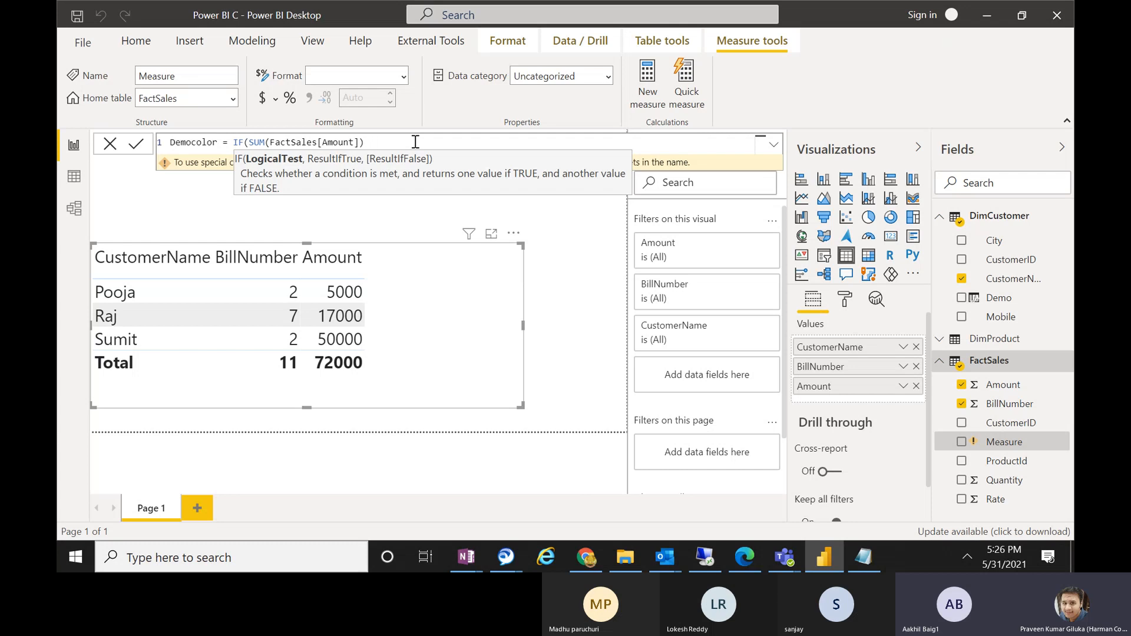
pyautogui.write(' > 25000,')
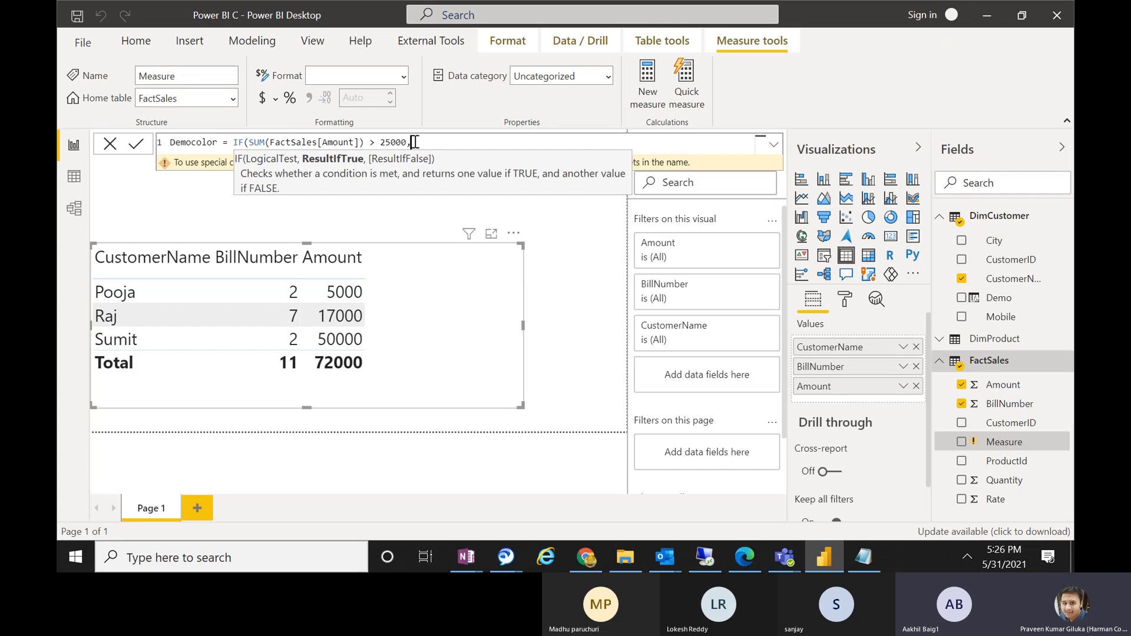
# Finish the Democolor formula with "Green" and "Red" as its results, commit it, and add the measure to the table visual
pyautogui.write(' "Greeen')
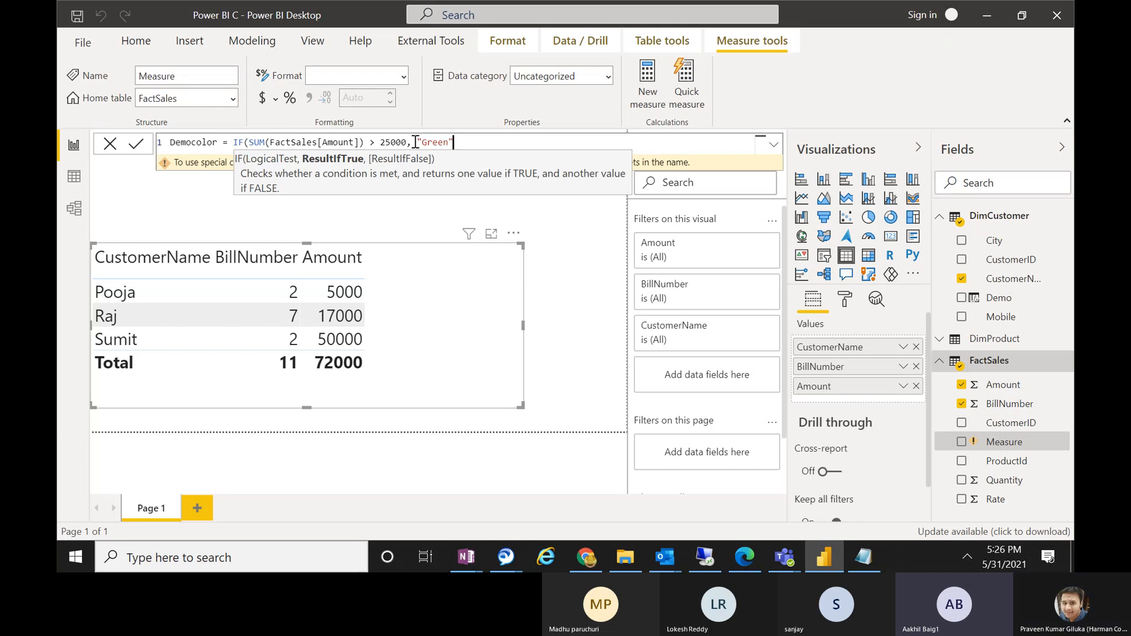
pyautogui.write(', "Ref')
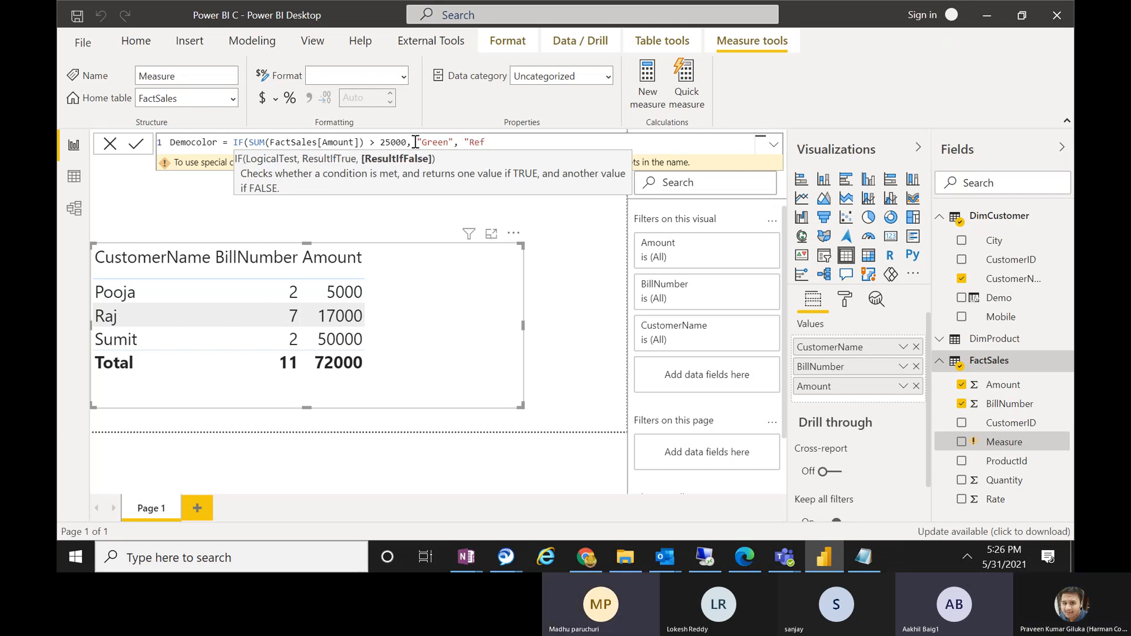
pyautogui.press('BackSpace')
pyautogui.write('d")')
pyautogui.press('Return')
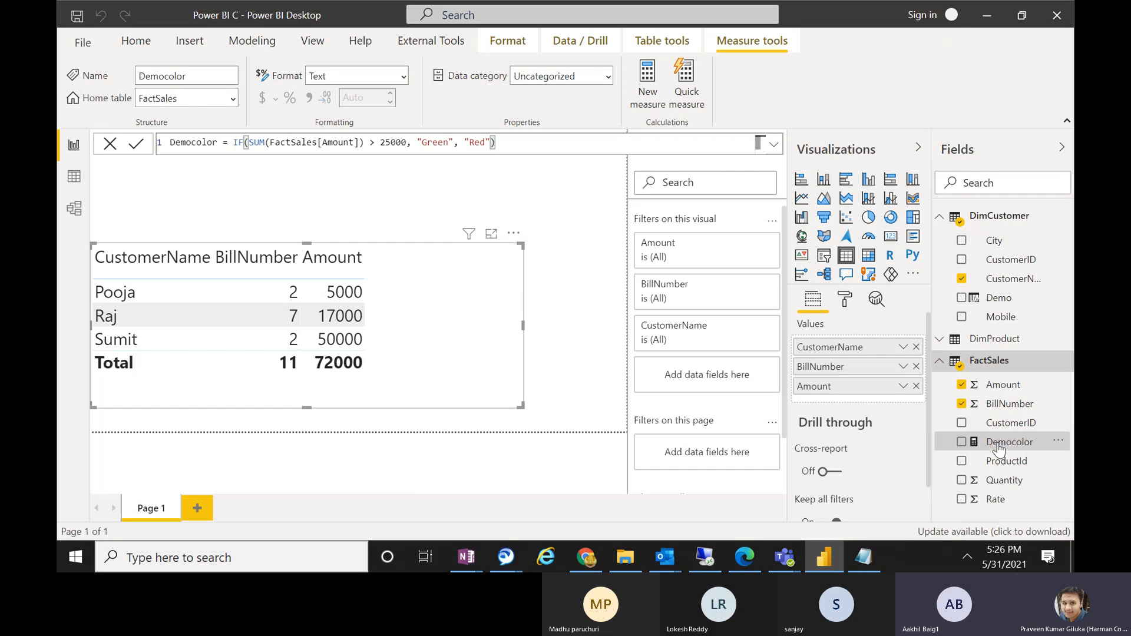
pyautogui.moveTo(995, 443); pyautogui.dragTo(426, 366)
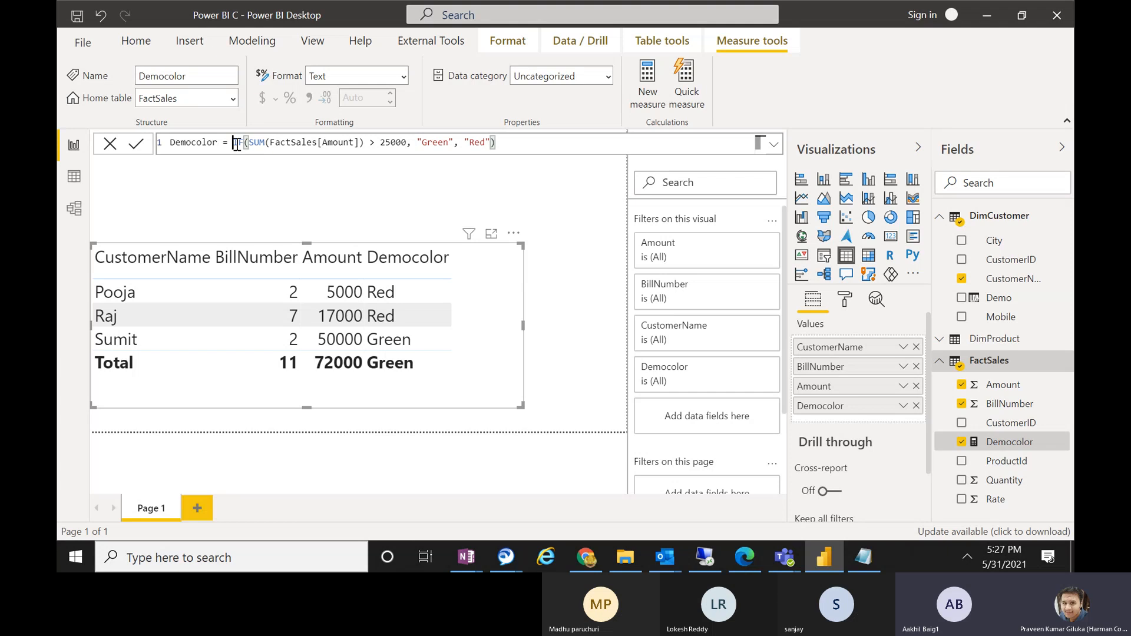
# Move the existing IF of Democolor to its own line and begin an outer IF(ISINSCOPE( on the line above it
pyautogui.hotkey('shift', 'Return')
pyautogui.hotkey('shift', 'Return')
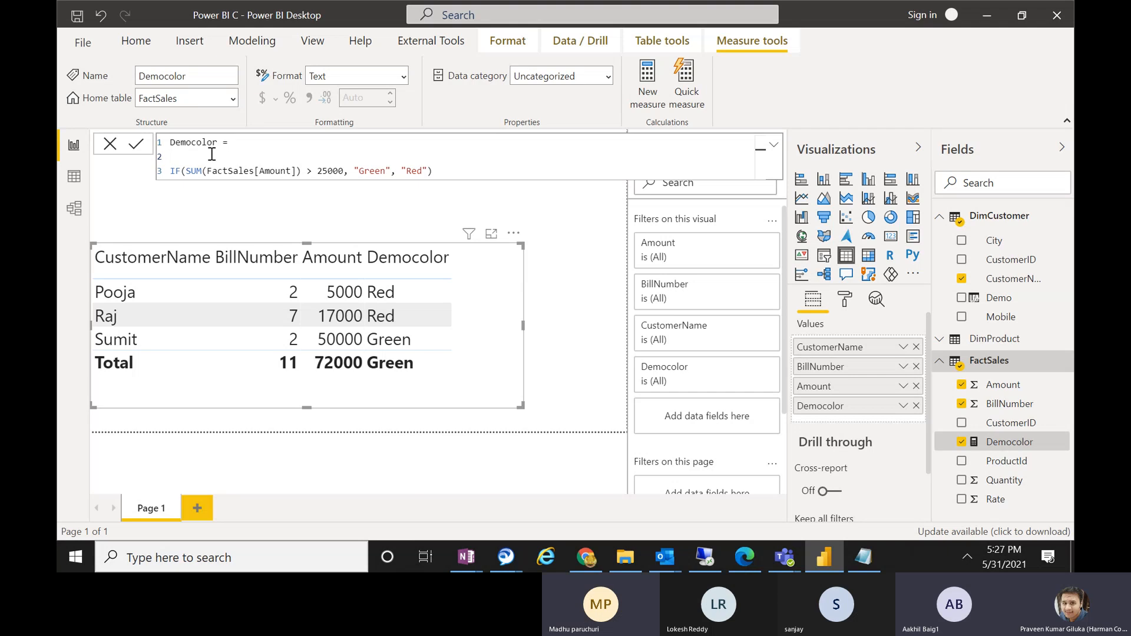
pyautogui.write('IF(')
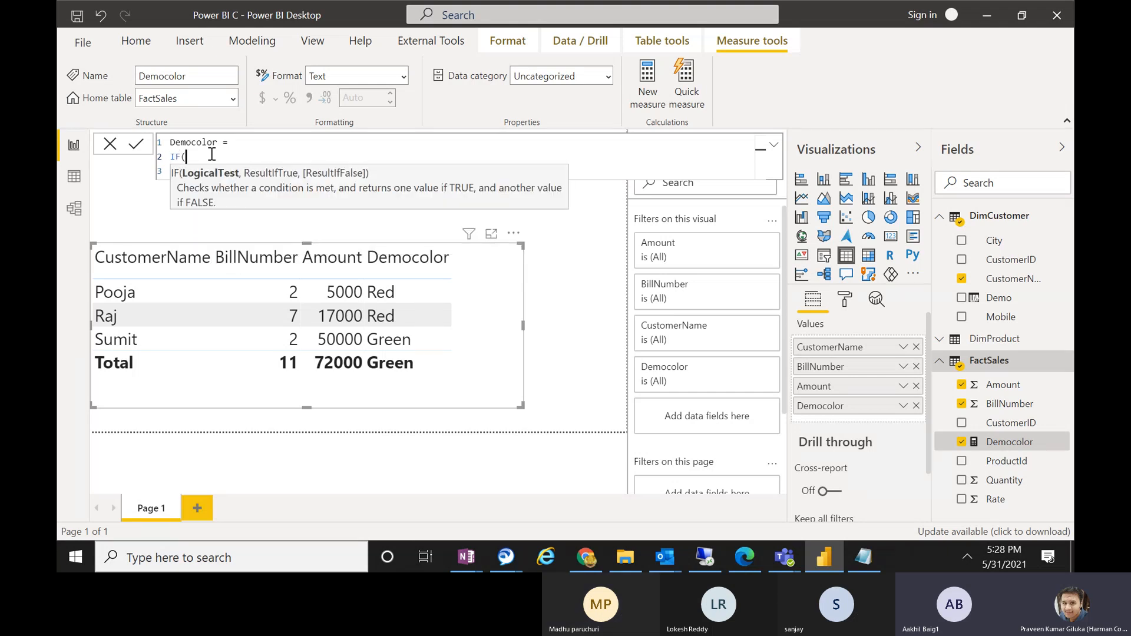
pyautogui.write('isin')
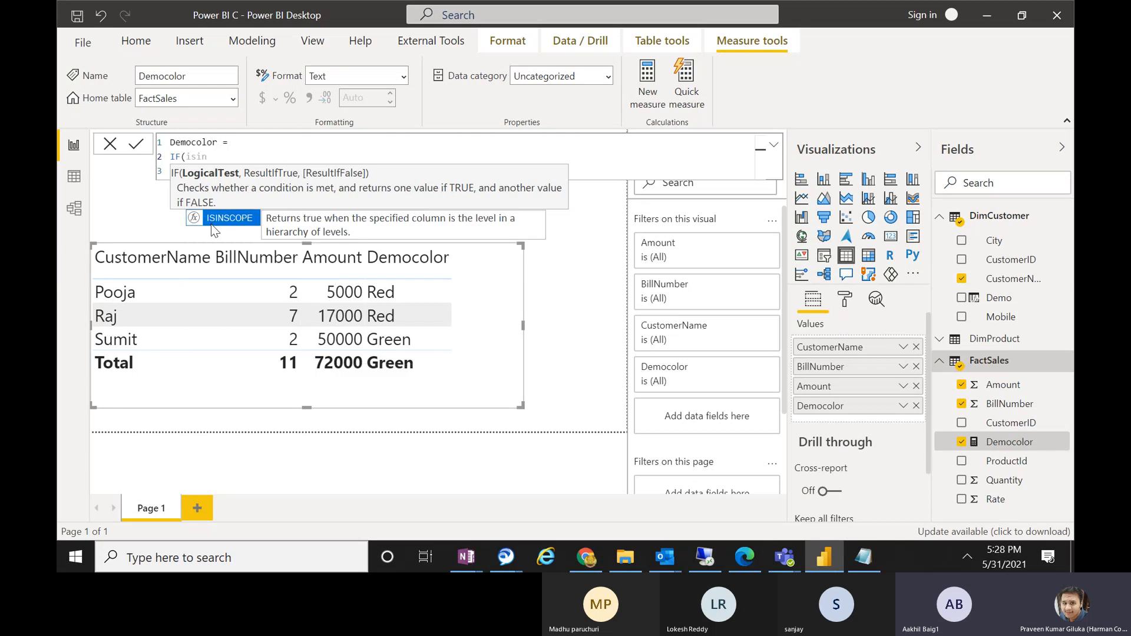
pyautogui.click(253, 221)
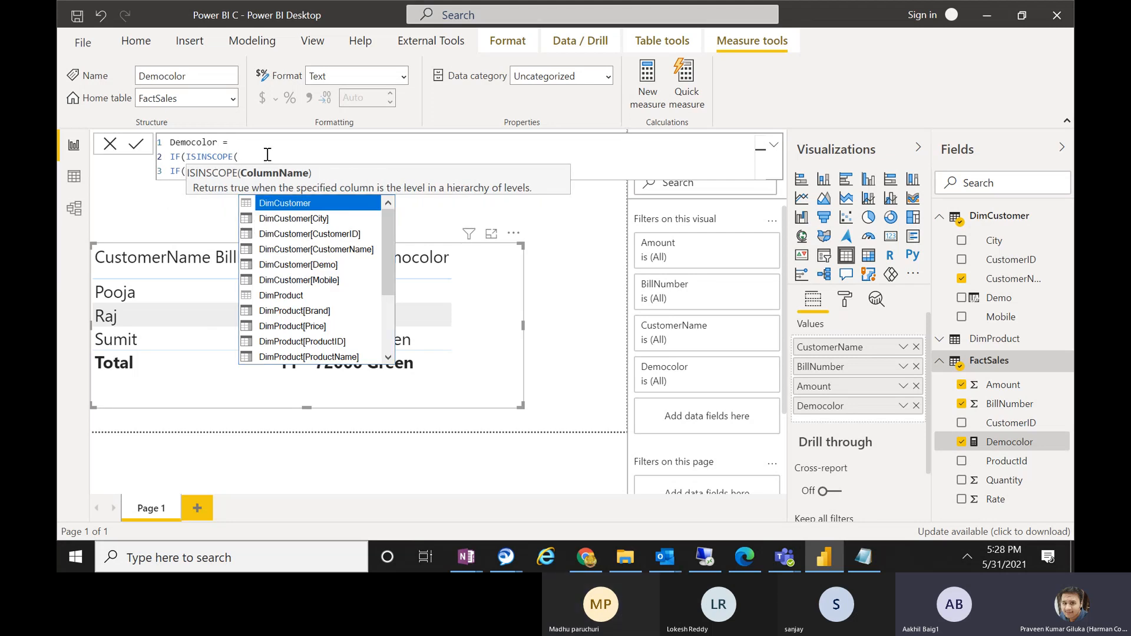
pyautogui.click(210, 156)
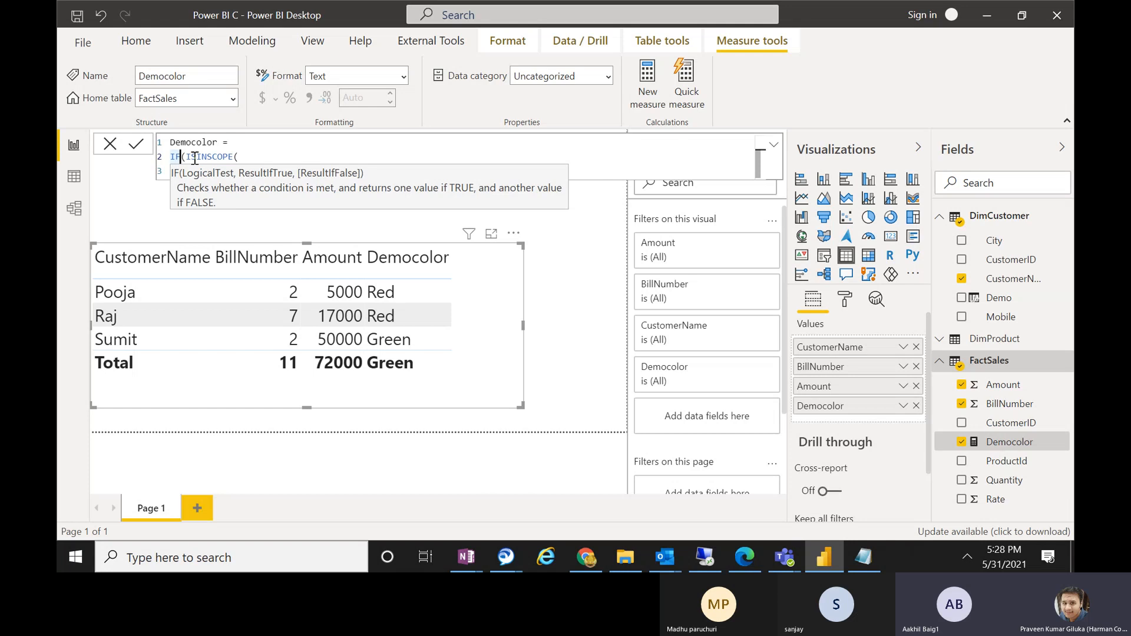
pyautogui.click(259, 157)
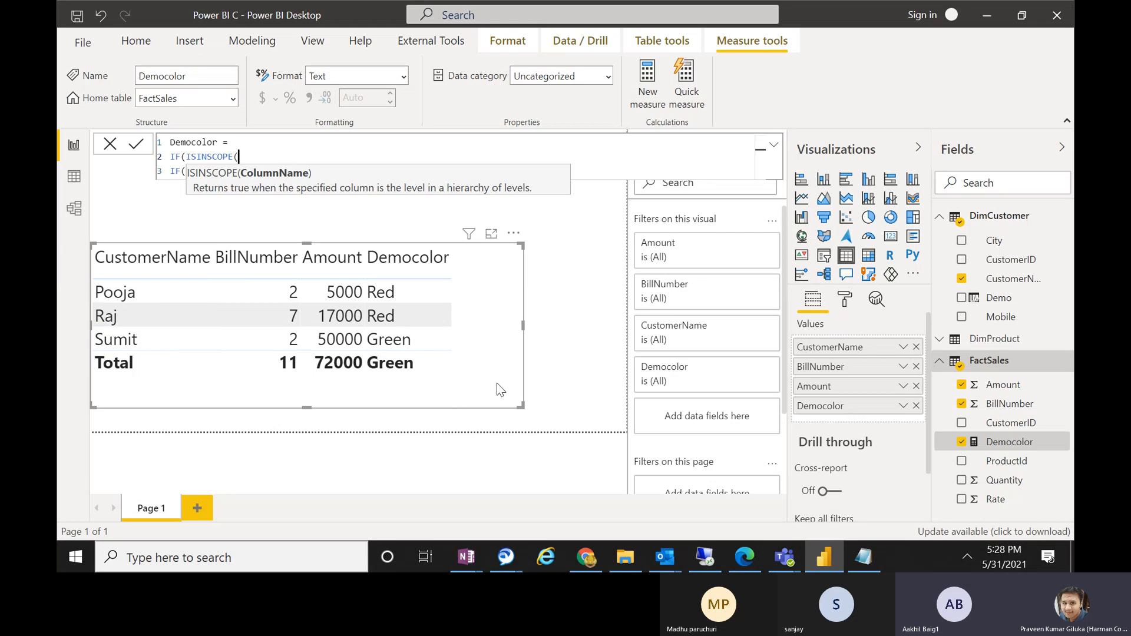
# Switch to Notepad and delete the notes from "conditional functioning" through "i will not give you"
pyautogui.click(853, 565)
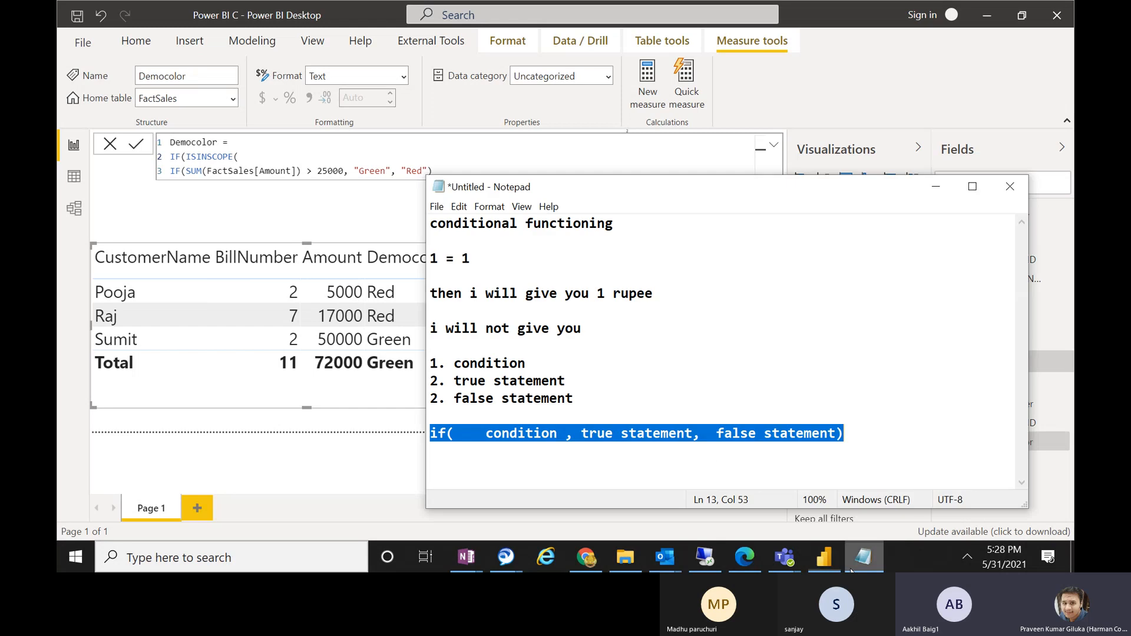
pyautogui.click(686, 400)
pyautogui.moveTo(589, 331); pyautogui.dragTo(365, 202)
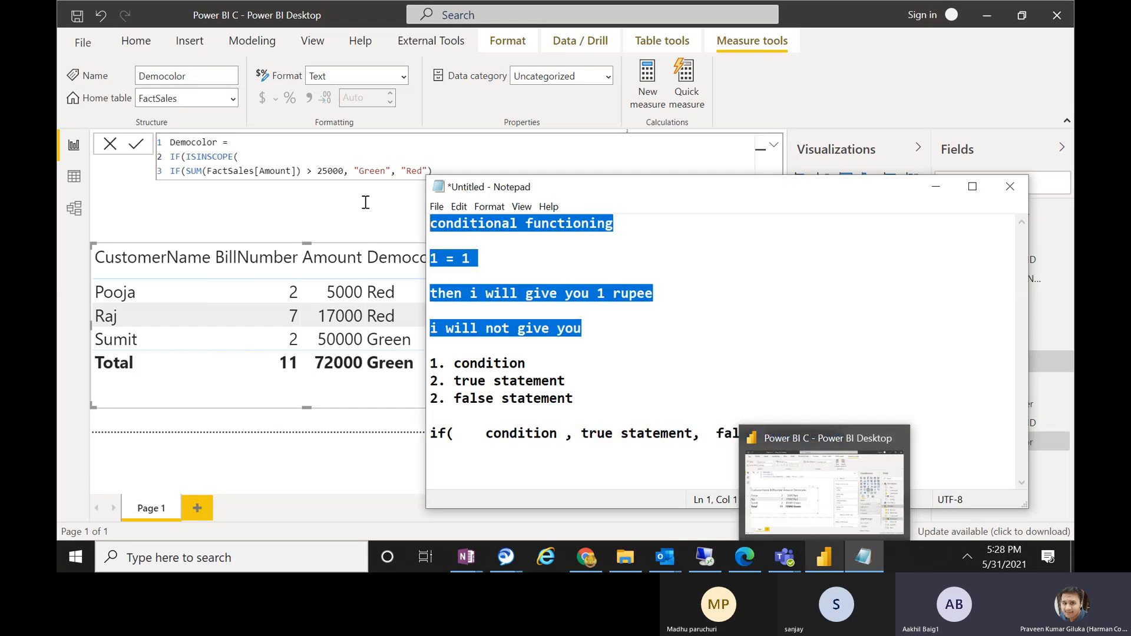
pyautogui.press('Delete')
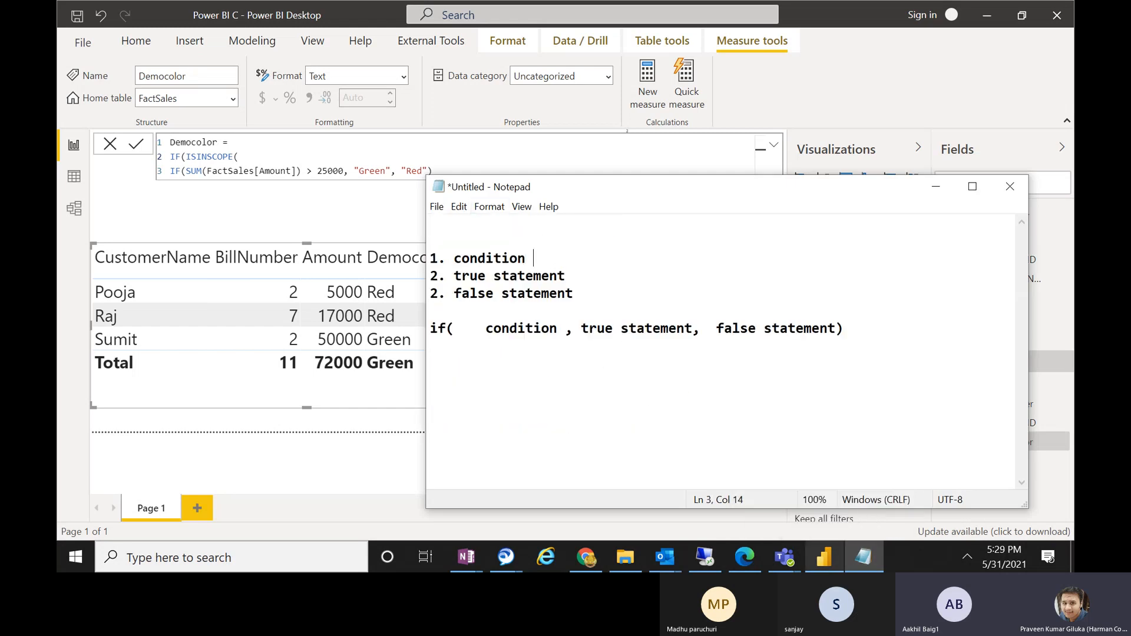
# Annotate the condition line with "-- filter context is present" and start a dash after the true statement line
pyautogui.write('--    filter conttex')
pyautogui.press('BackSpace')
pyautogui.press('BackSpace')
pyautogui.press('BackSpace')
pyautogui.write('ex')
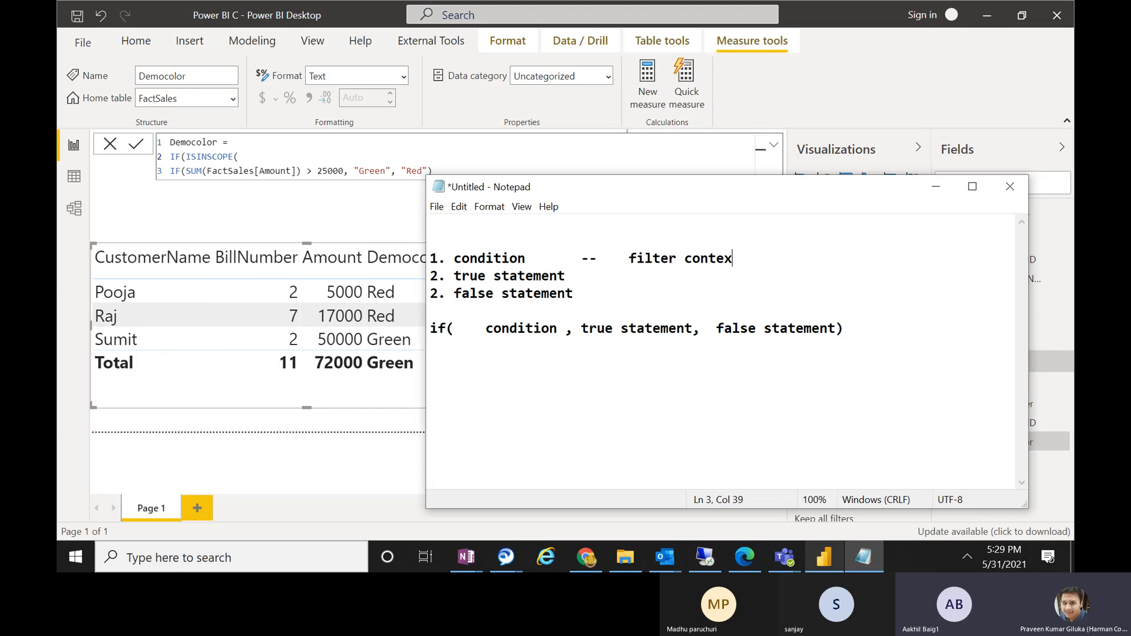
pyautogui.write('t is presennt')
pyautogui.press('BackSpace')
pyautogui.press('BackSpace')
pyautogui.write('t   - ')
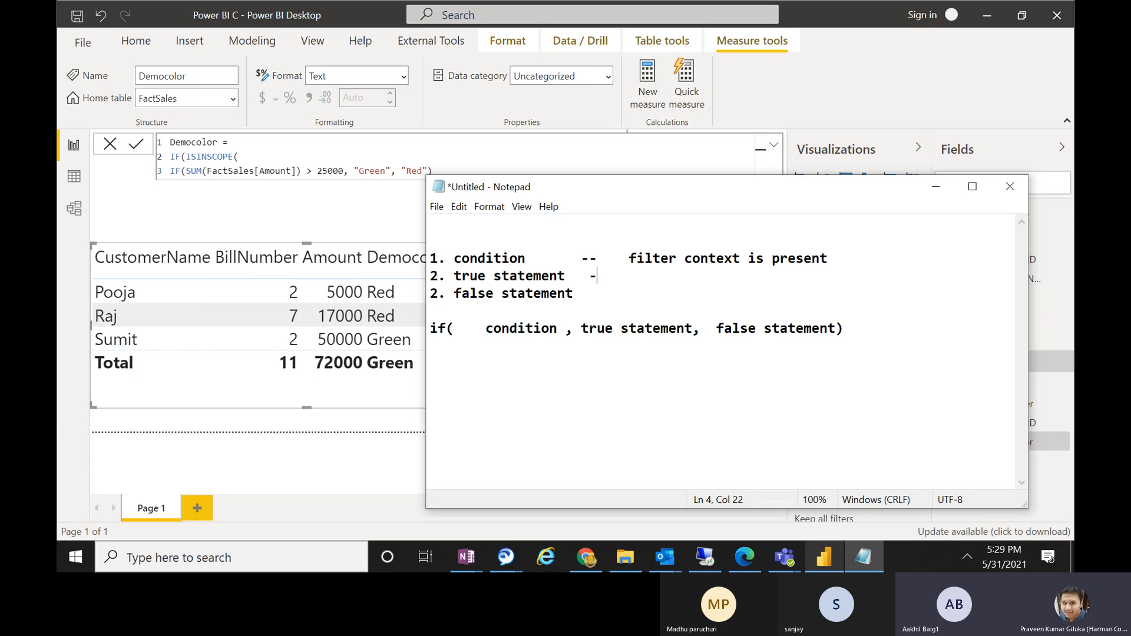
# Annotate the true statement with "color name" and the false statement with "- blank"
pyautogui.write('color name')
pyautogui.click(607, 288)
pyautogui.write('- blank')
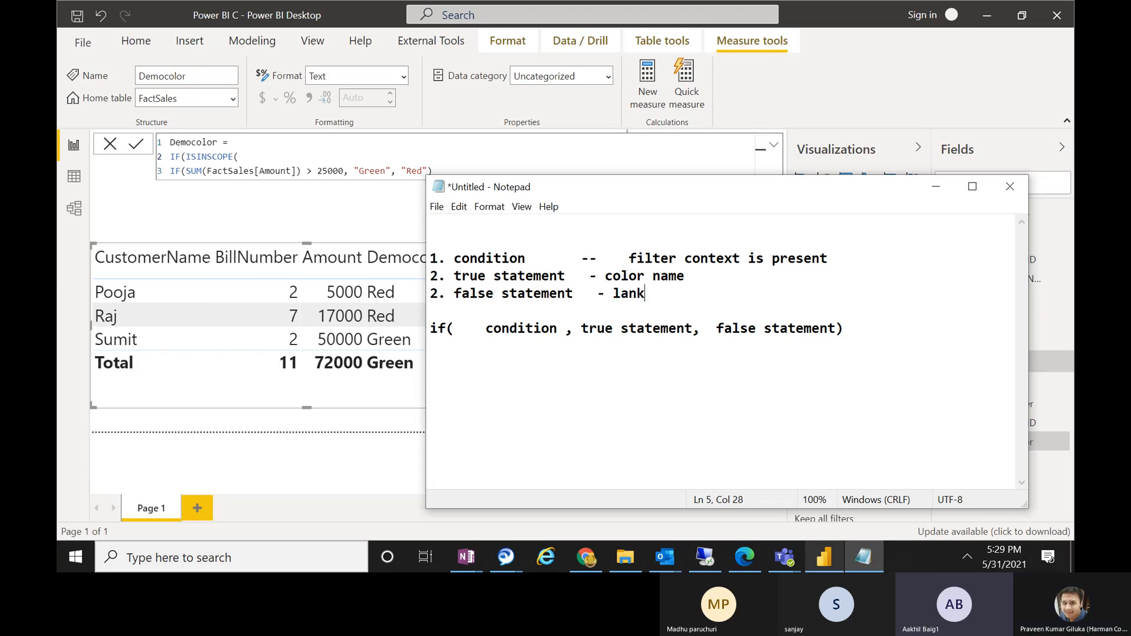
pyautogui.press('BackSpace')
pyautogui.press('BackSpace')
pyautogui.press('BackSpace')
pyautogui.press('BackSpace')
pyautogui.write('blank')
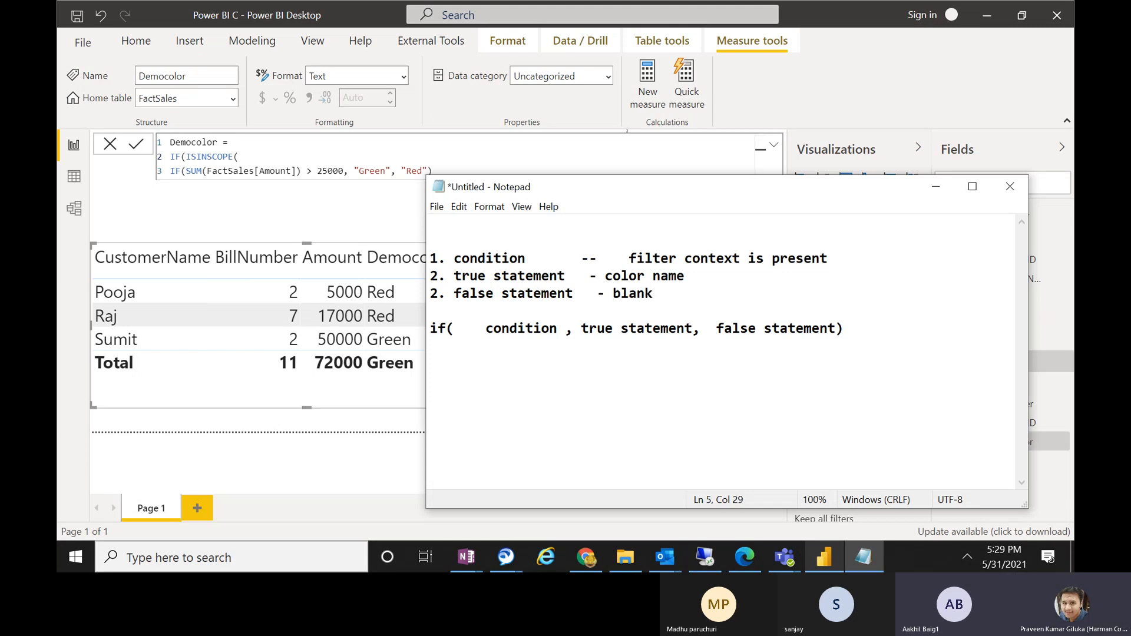
# Return to Power BI and complete the outer IF's condition as ISINSCOPE(DimCustomer[CustomerName]), followed by a comma
pyautogui.click(246, 151)
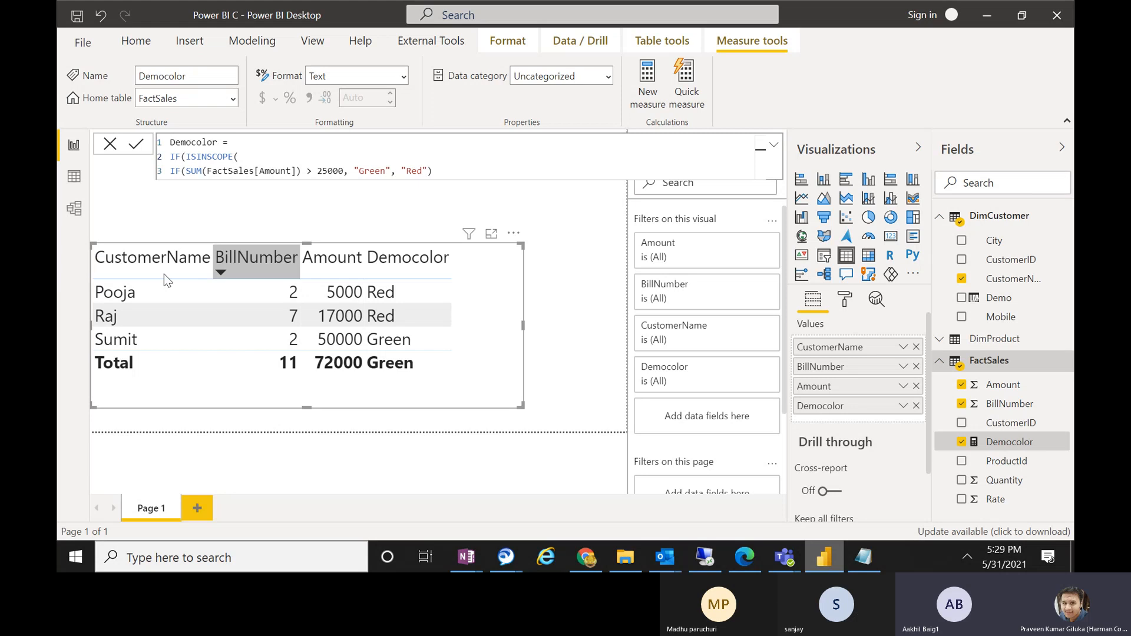
pyautogui.write('custom')
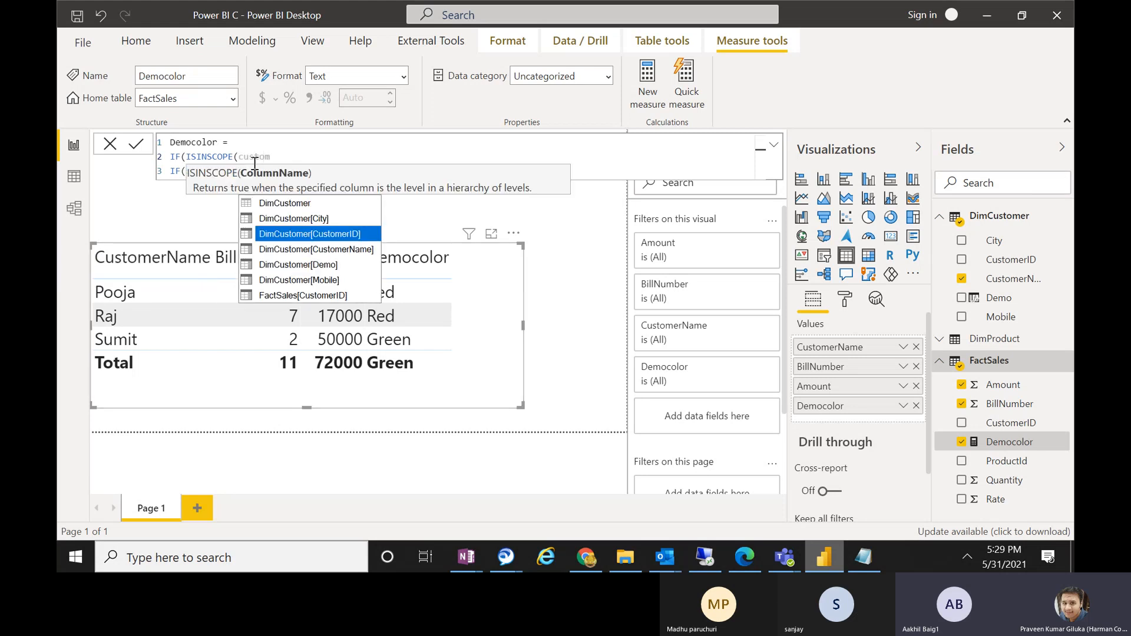
pyautogui.press('Down')
pyautogui.press('Tab')
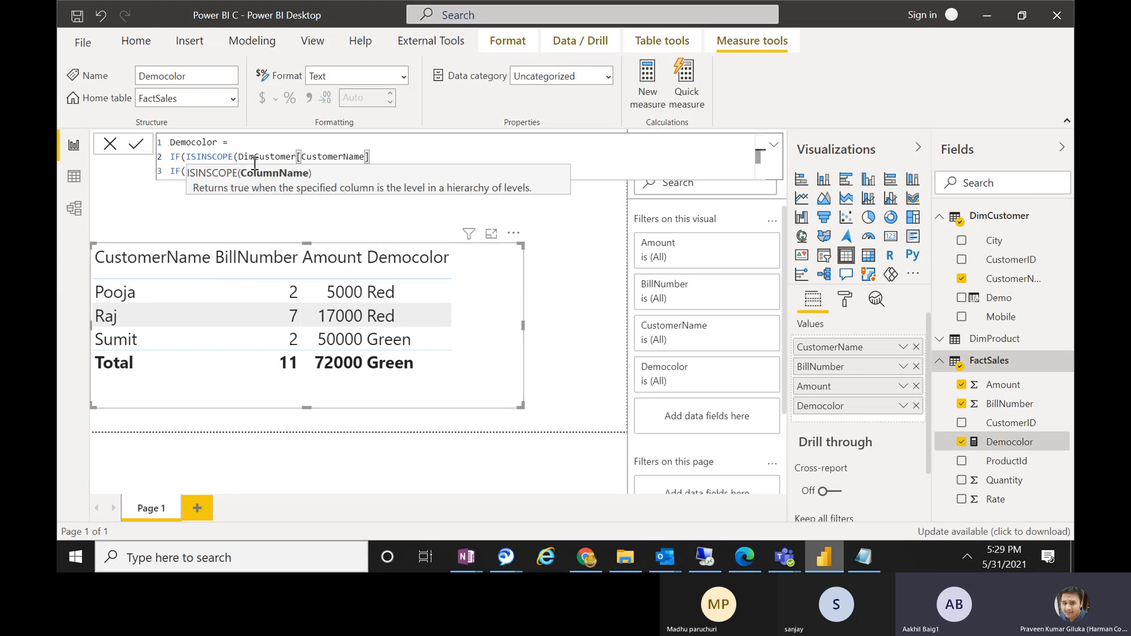
pyautogui.write(')')
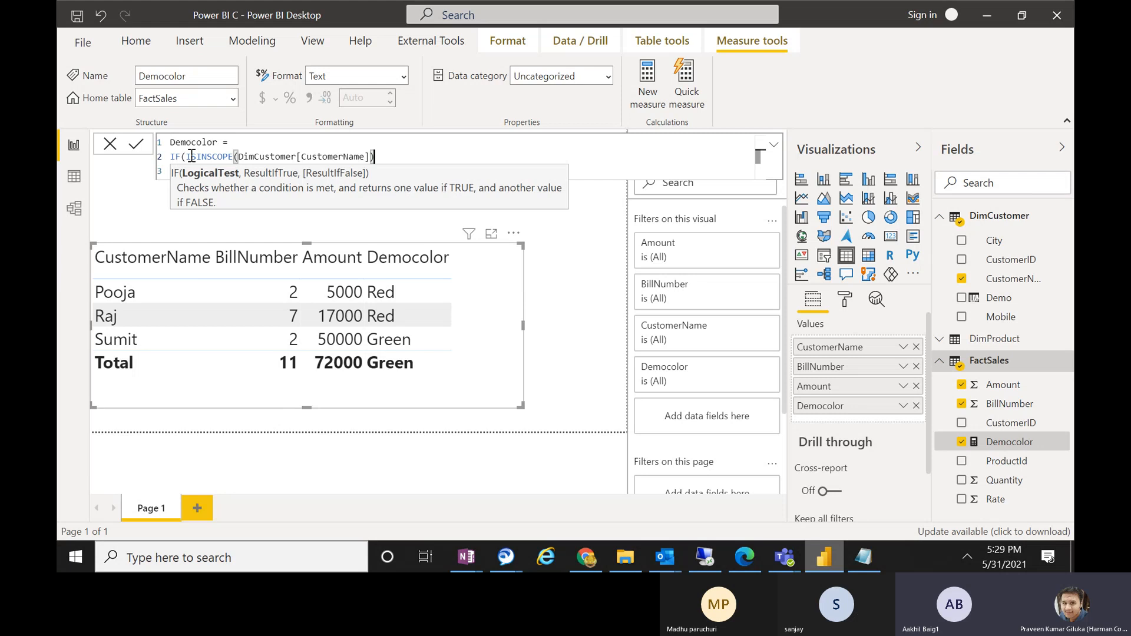
pyautogui.moveTo(189, 155); pyautogui.dragTo(372, 159)
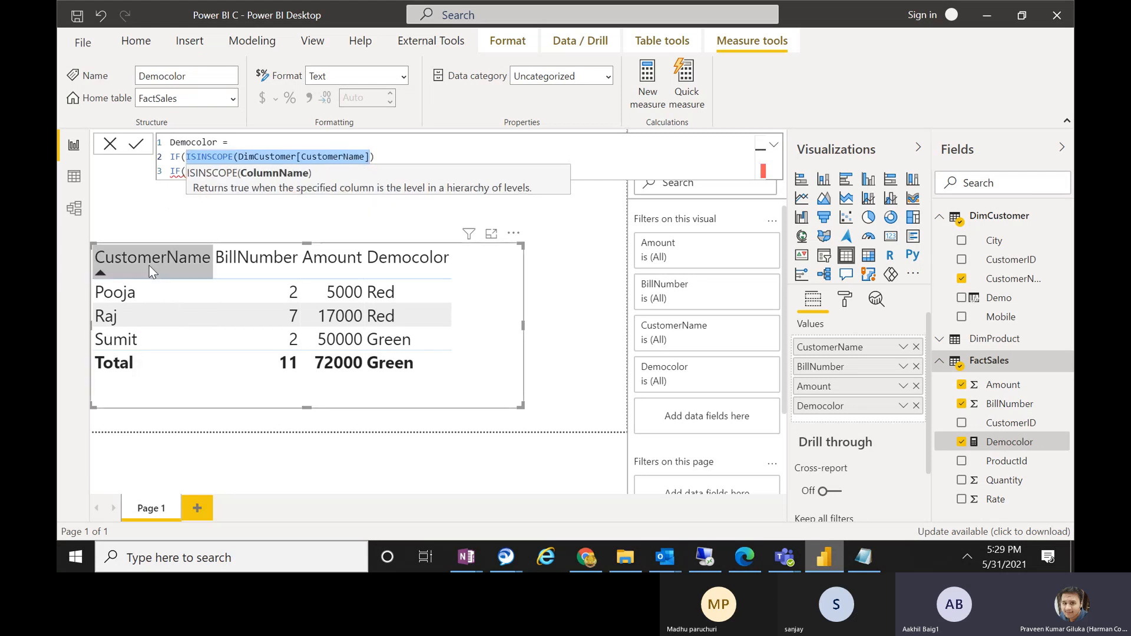
pyautogui.click(402, 151)
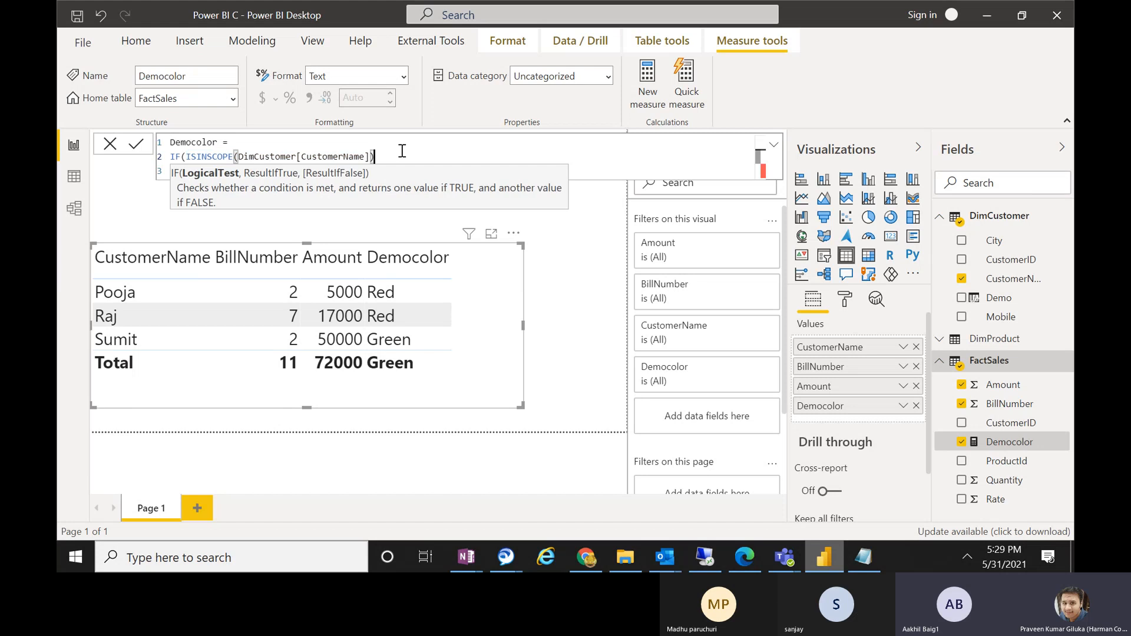
pyautogui.write(',')
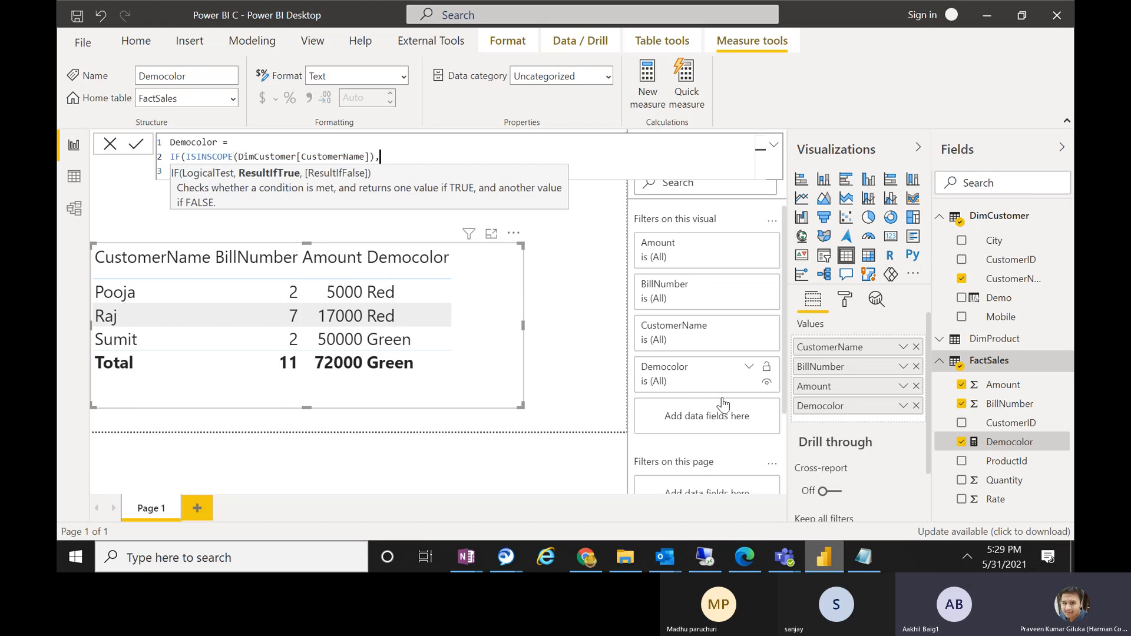
# Check the "color name" note in Notepad, return to Power BI, and shift the Green/Red IF down one line in the Democolor formula
pyautogui.click(864, 557)
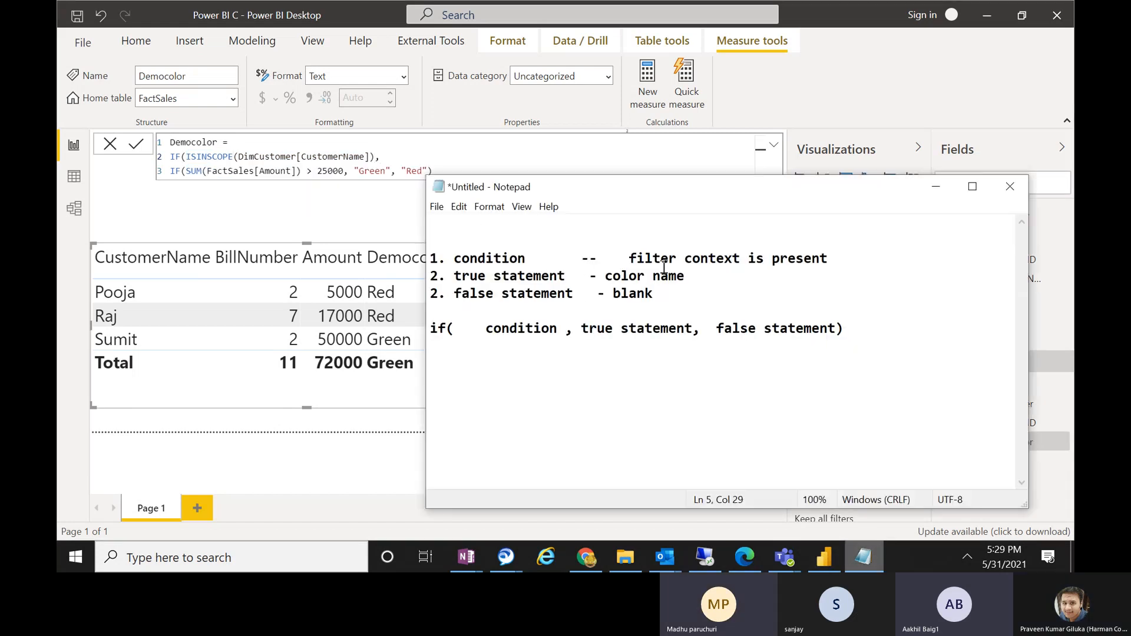
pyautogui.moveTo(685, 275); pyautogui.dragTo(606, 276)
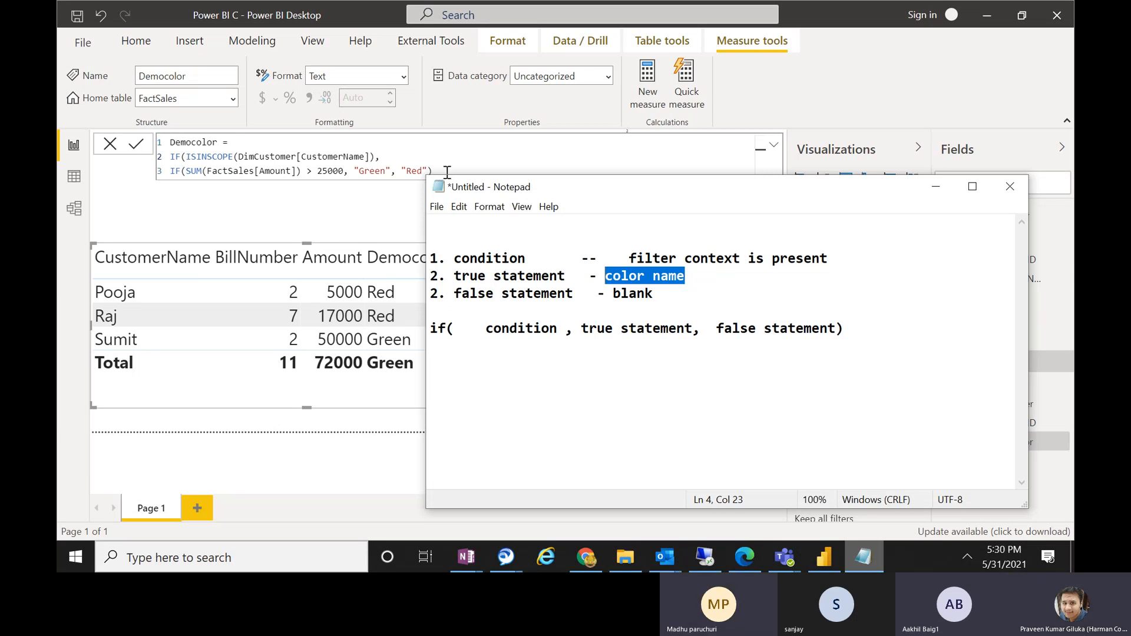
pyautogui.click(426, 156)
pyautogui.moveTo(452, 171); pyautogui.dragTo(169, 171)
pyautogui.hotkey('ctrl', 'c')
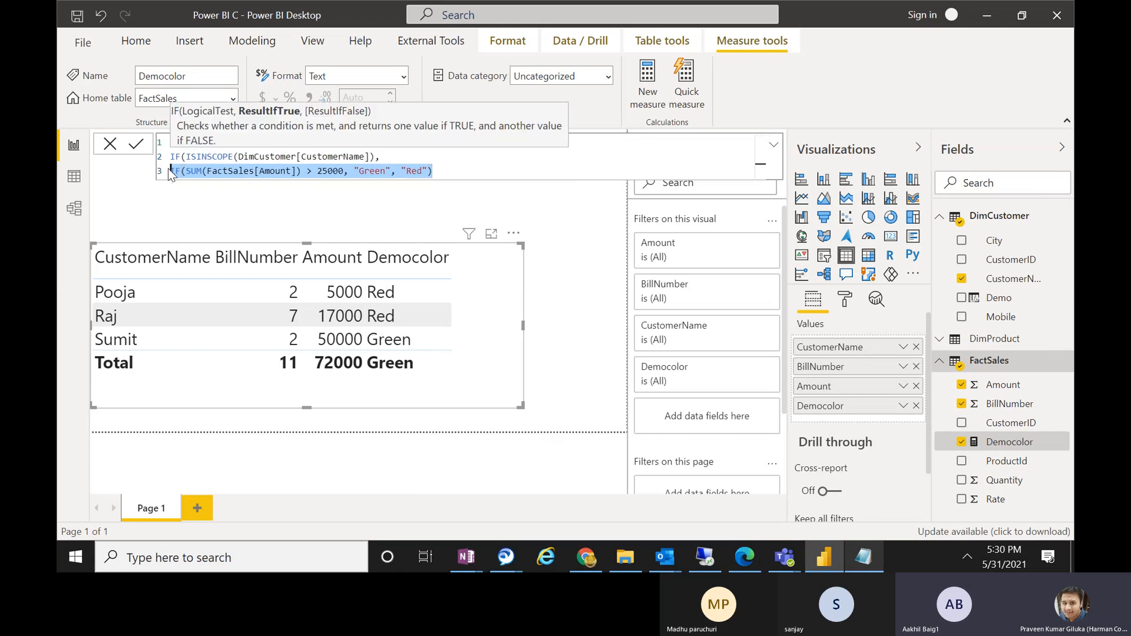
pyautogui.hotkey('shift', 'Return')
pyautogui.hotkey('ctrl', 'v')
pyautogui.press('Up')
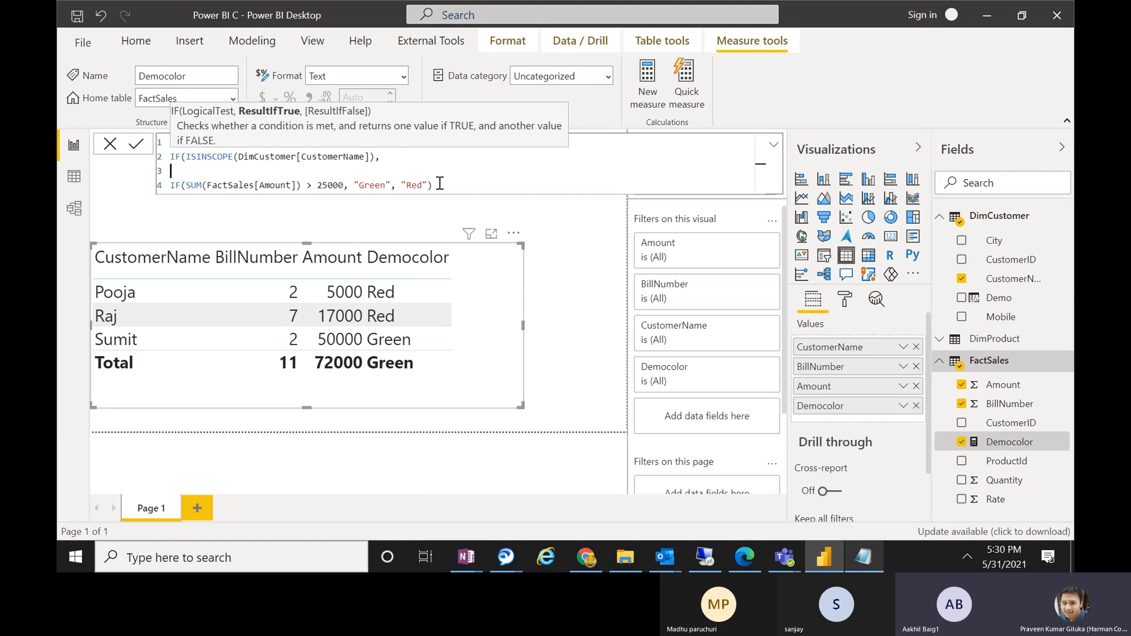
# Add a comma after the Green/Red IF in the Democolor formula and start a new line two rows below it
pyautogui.moveTo(433, 185); pyautogui.dragTo(171, 186)
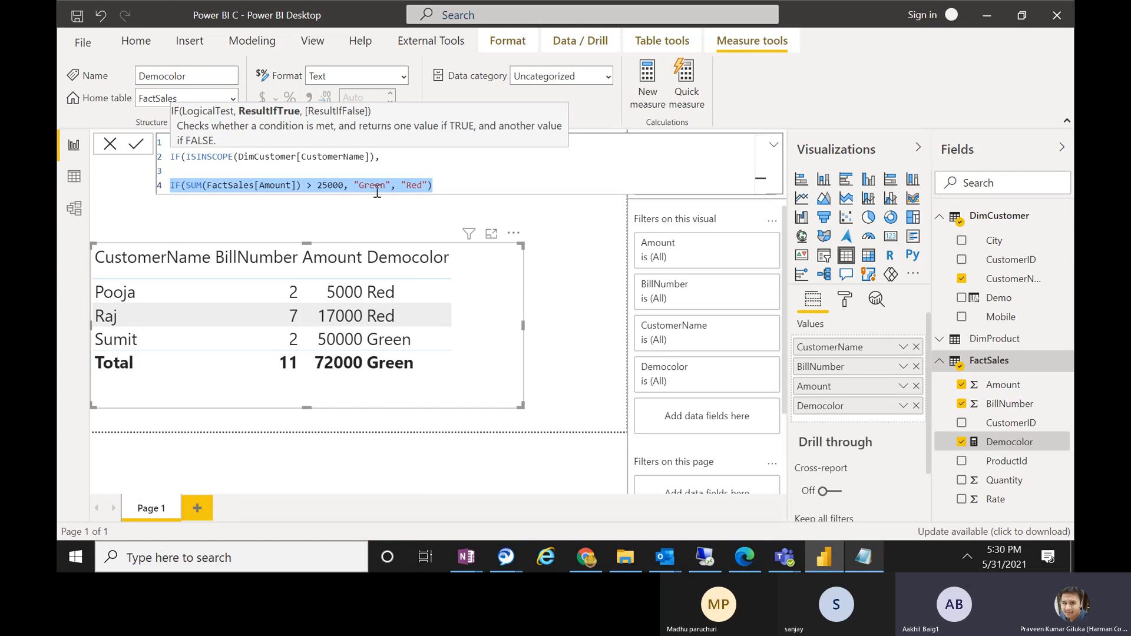
pyautogui.click(435, 187)
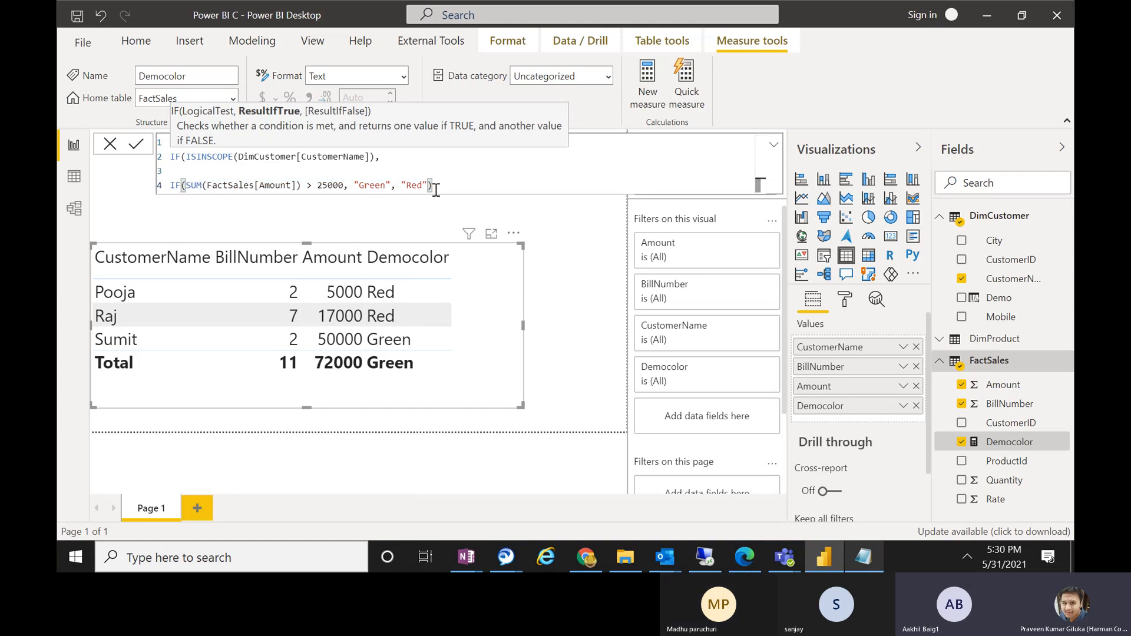
pyautogui.keyDown('shift'); pyautogui.click(171, 187); pyautogui.keyUp('shift')
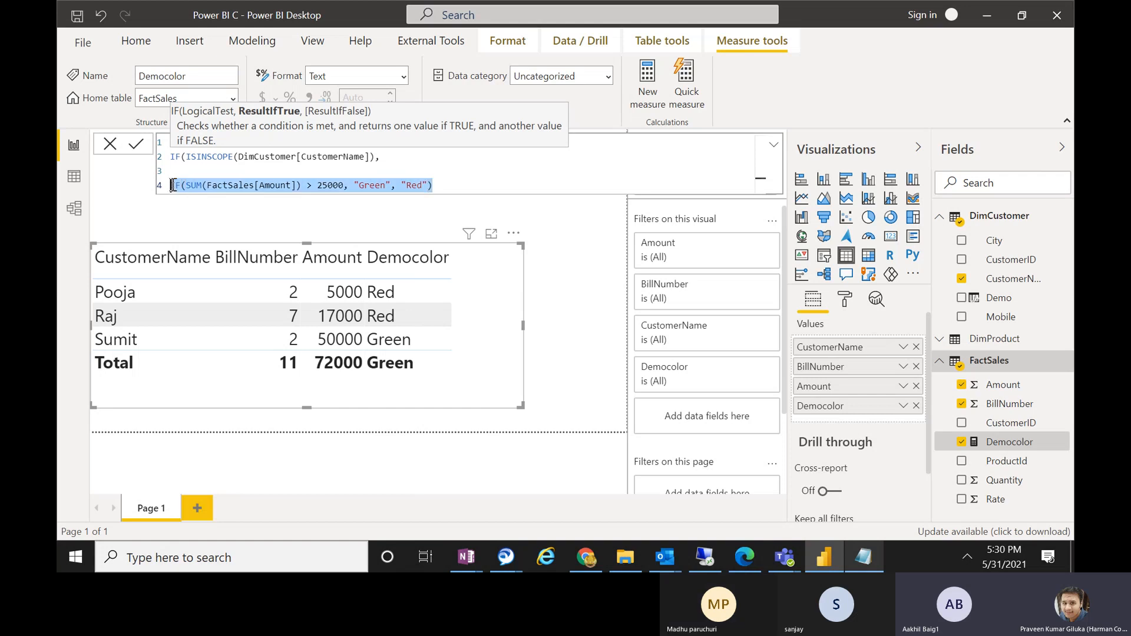
pyautogui.click(471, 191)
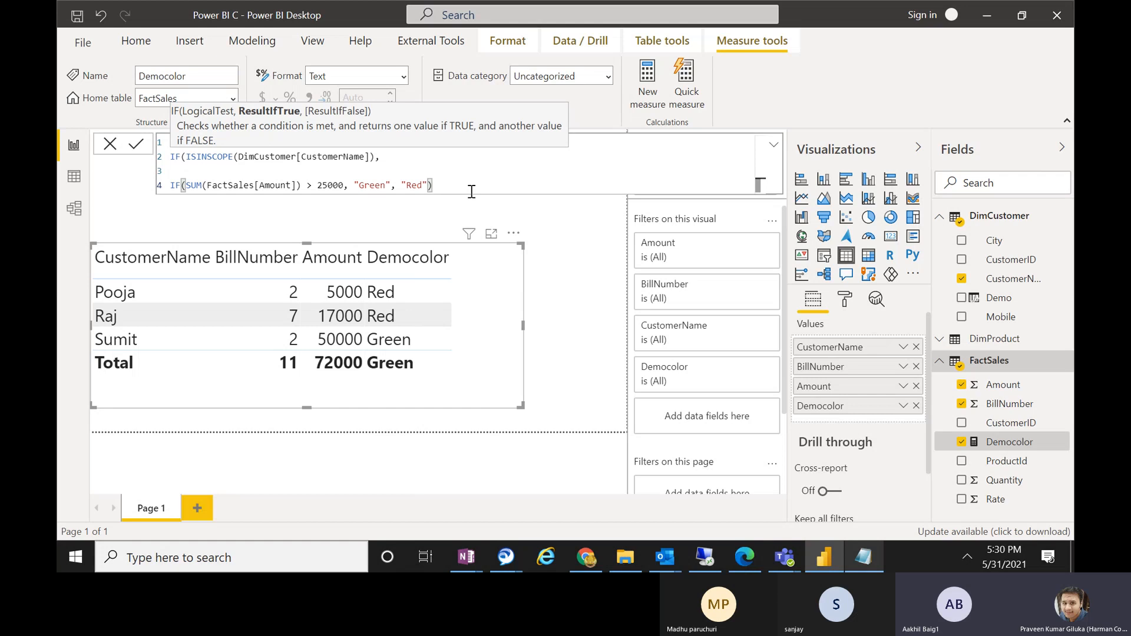
pyautogui.write(',')
pyautogui.hotkey('shift', 'Return')
pyautogui.hotkey('shift', 'Return')
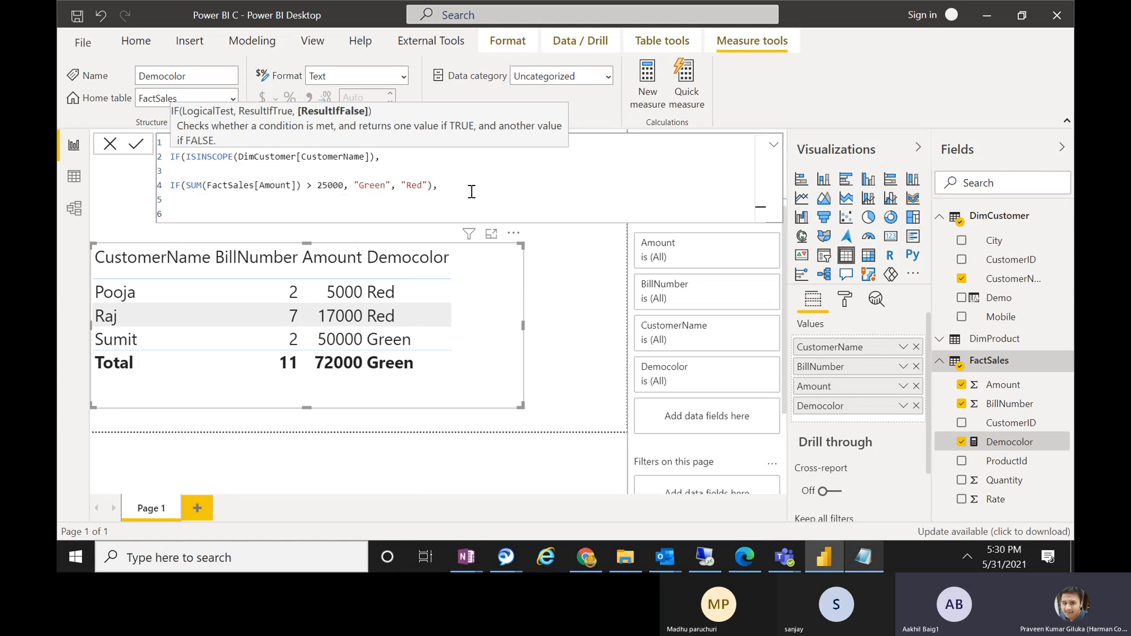
# Enter BLANK() as the outer IF's false result and close the outer IF with a parenthesis
pyautogui.write('BLAN')
pyautogui.press('Tab')
pyautogui.moveTo(207, 216); pyautogui.dragTo(172, 216)
pyautogui.click(209, 217)
pyautogui.write(')')
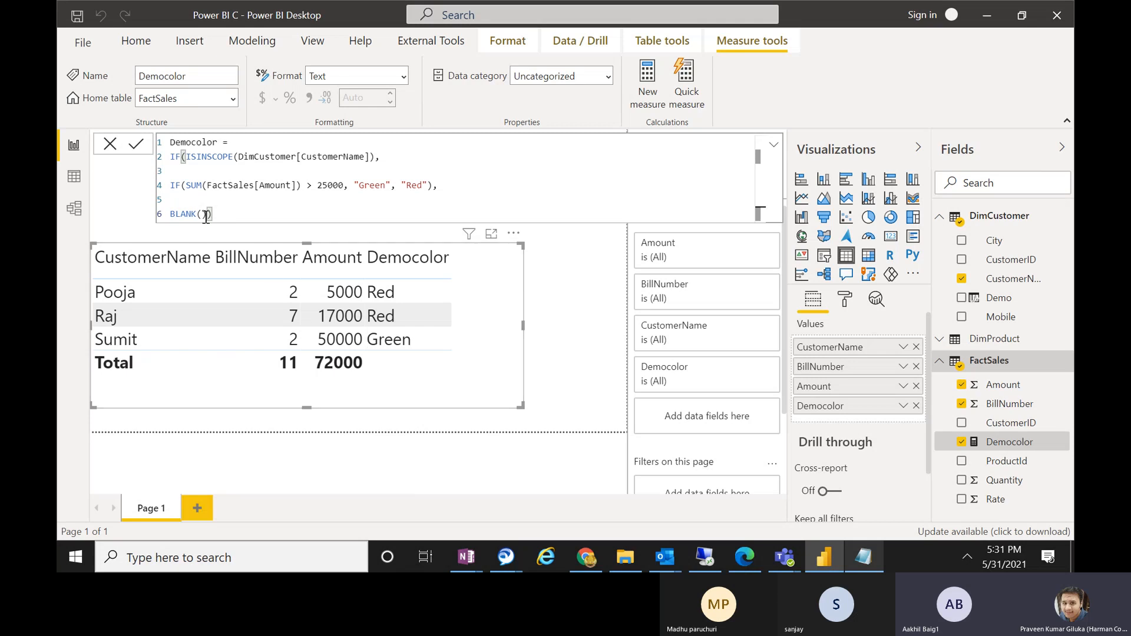
# Replace BLANK() with "PowerBI" as the outer IF's false result and commit the Democolor measure
pyautogui.moveTo(207, 215); pyautogui.dragTo(175, 217)
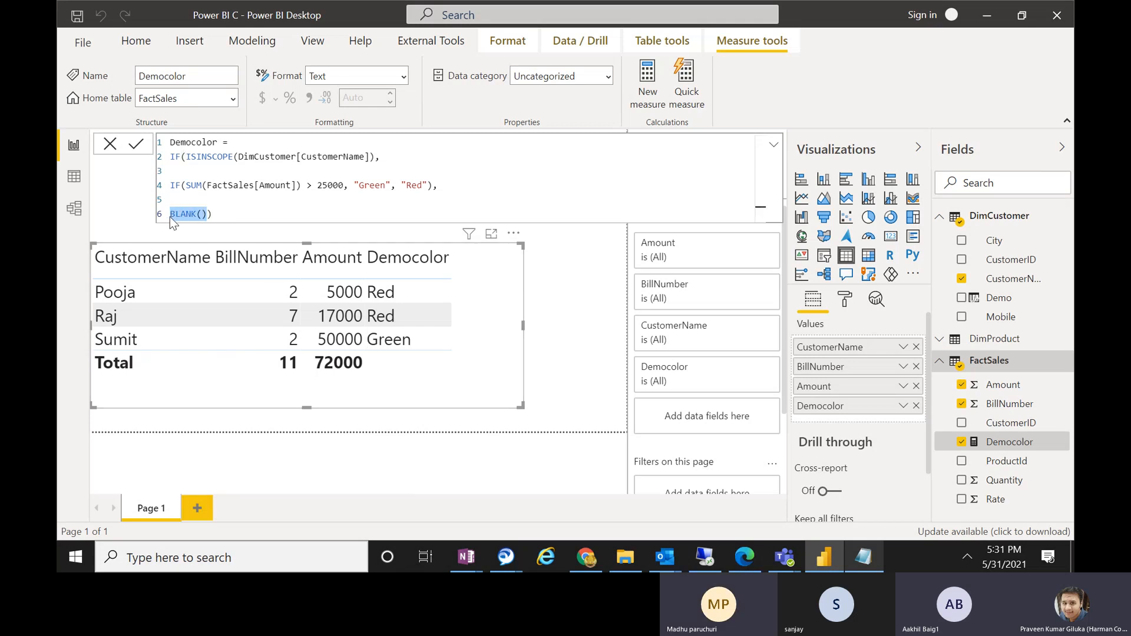
pyautogui.write('"R')
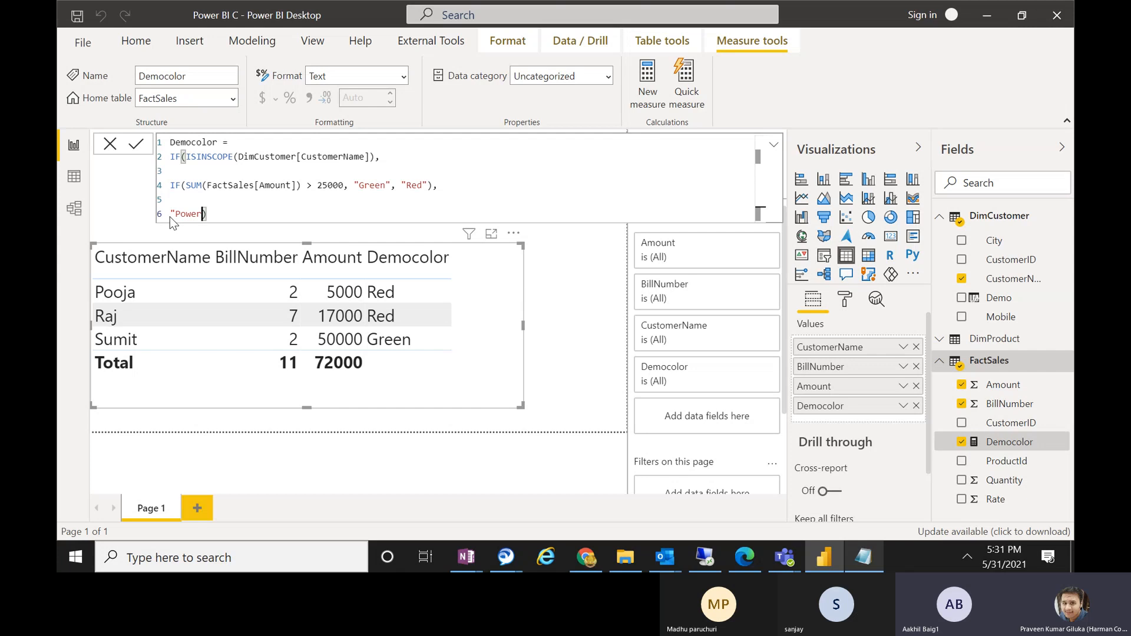
pyautogui.write('owerBI"')
pyautogui.press('Return')
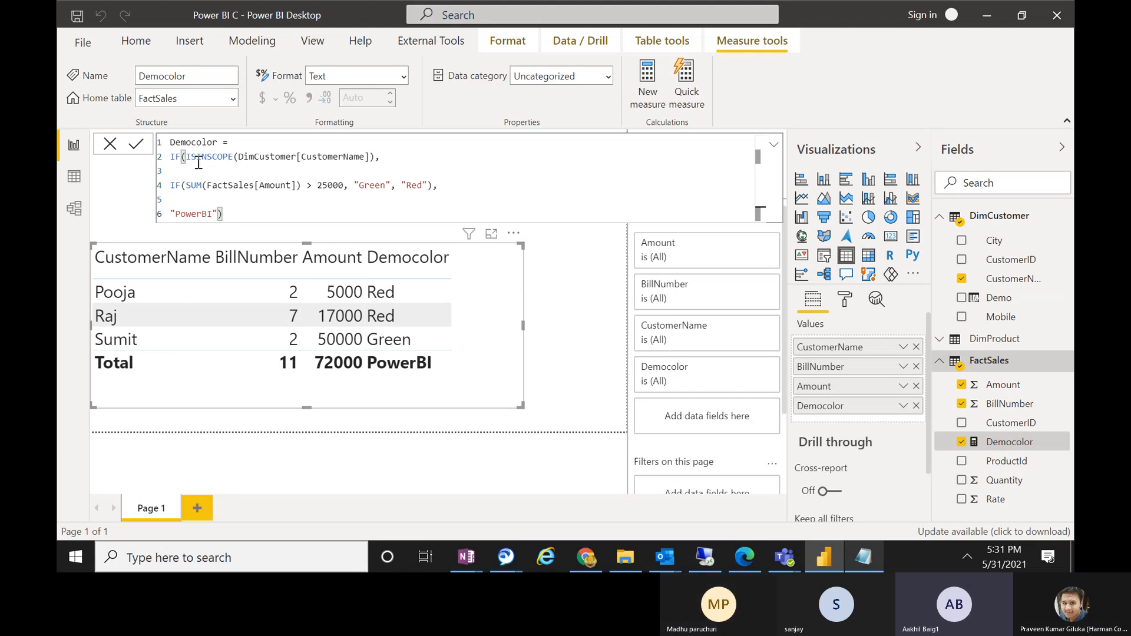
# Examine the ISINSCOPE condition, the Green/Red true result and the "PowerBI" false result of the Democolor formula
pyautogui.moveTo(186, 156); pyautogui.dragTo(232, 164)
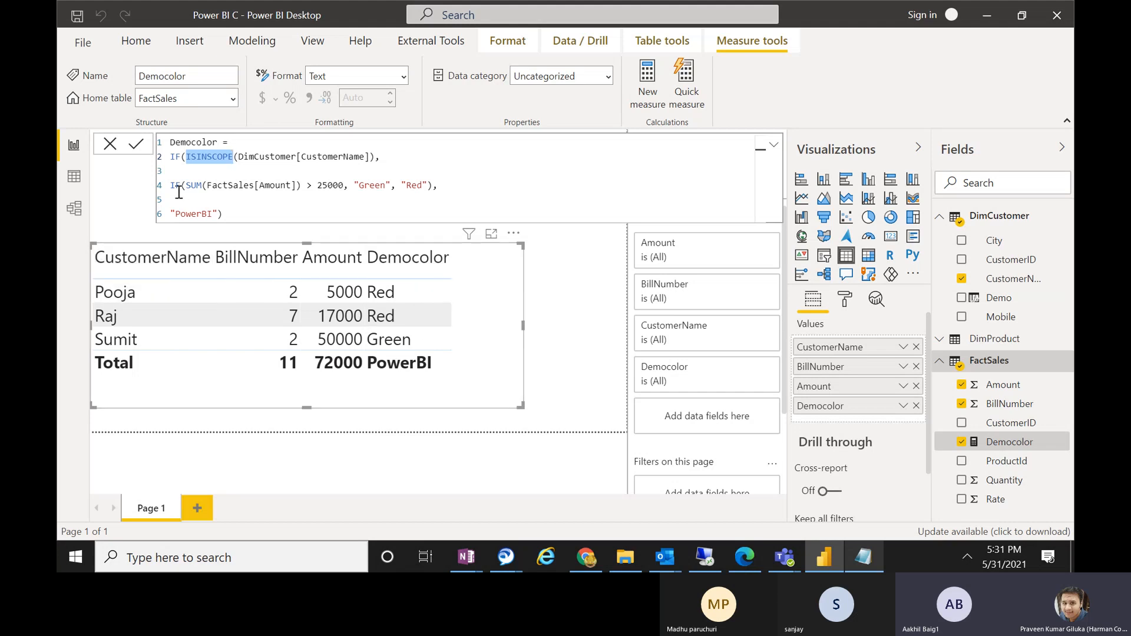
pyautogui.moveTo(170, 185); pyautogui.dragTo(442, 184)
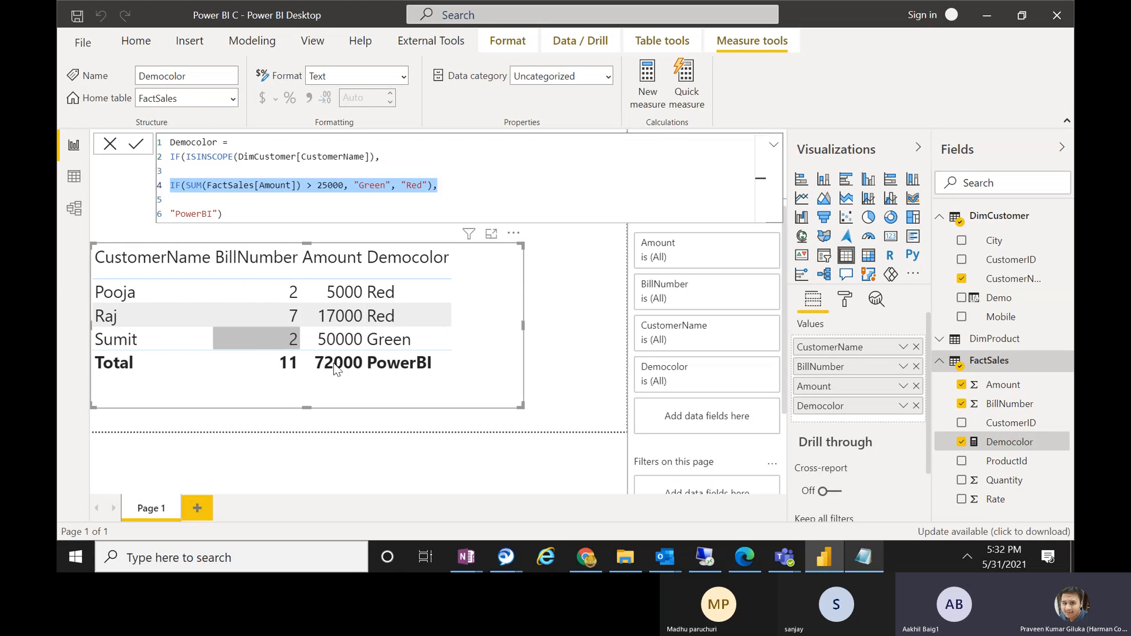
pyautogui.moveTo(219, 213); pyautogui.dragTo(171, 213)
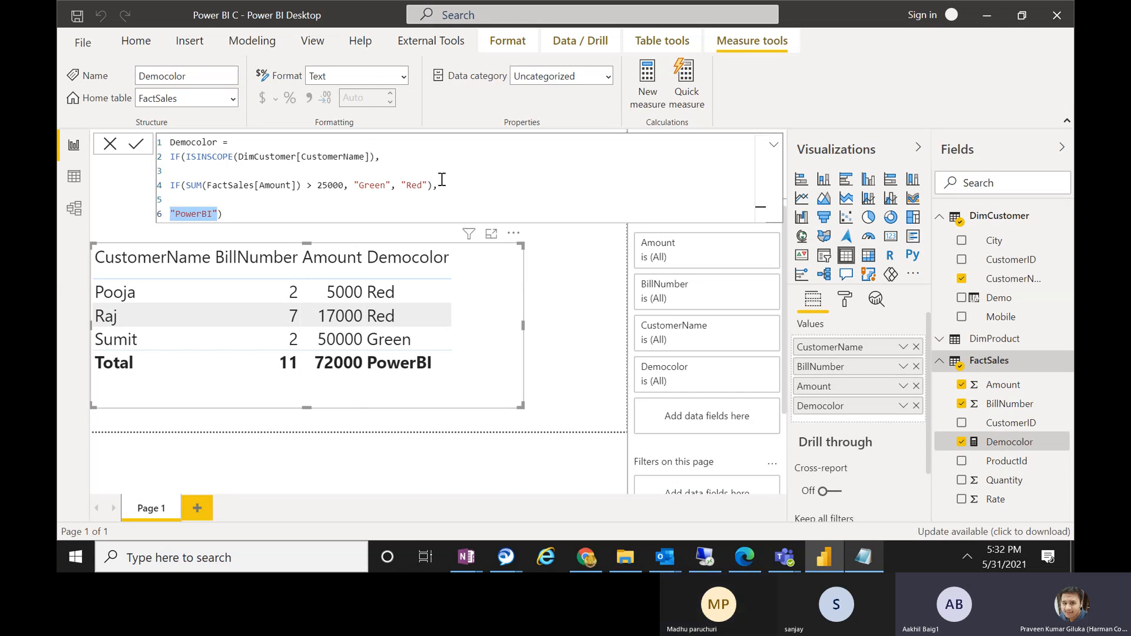
pyautogui.moveTo(437, 185); pyautogui.dragTo(175, 196)
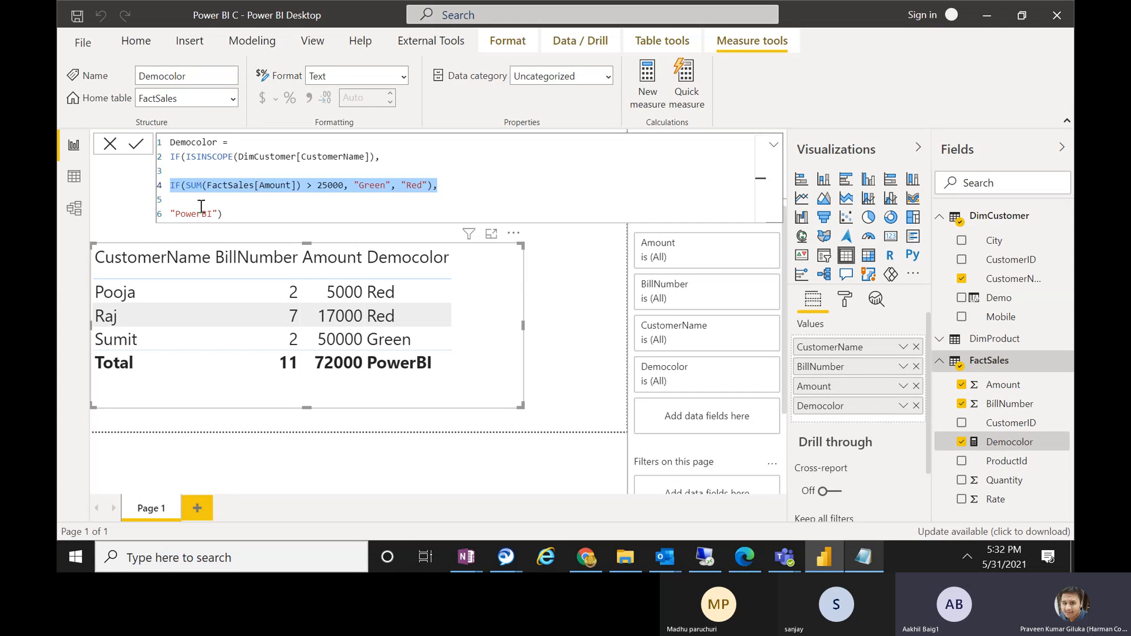
pyautogui.moveTo(217, 214); pyautogui.dragTo(155, 224)
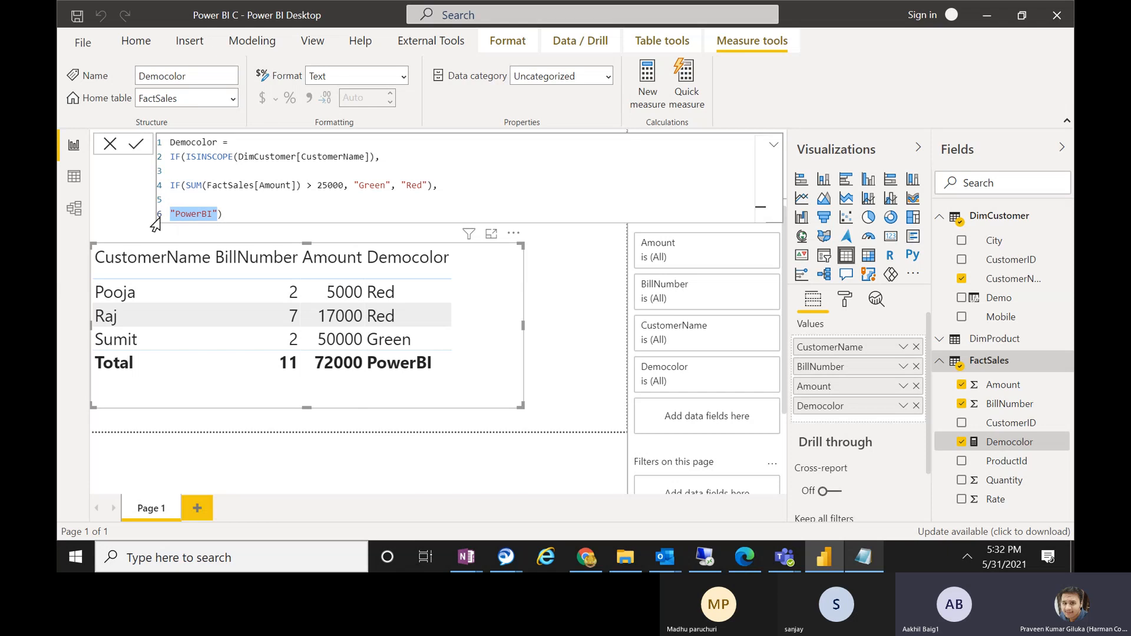
# Delete the "PowerBI" false result from the Democolor formula, including its preceding comma and the outer IF's closing parenthesis
pyautogui.click(228, 213)
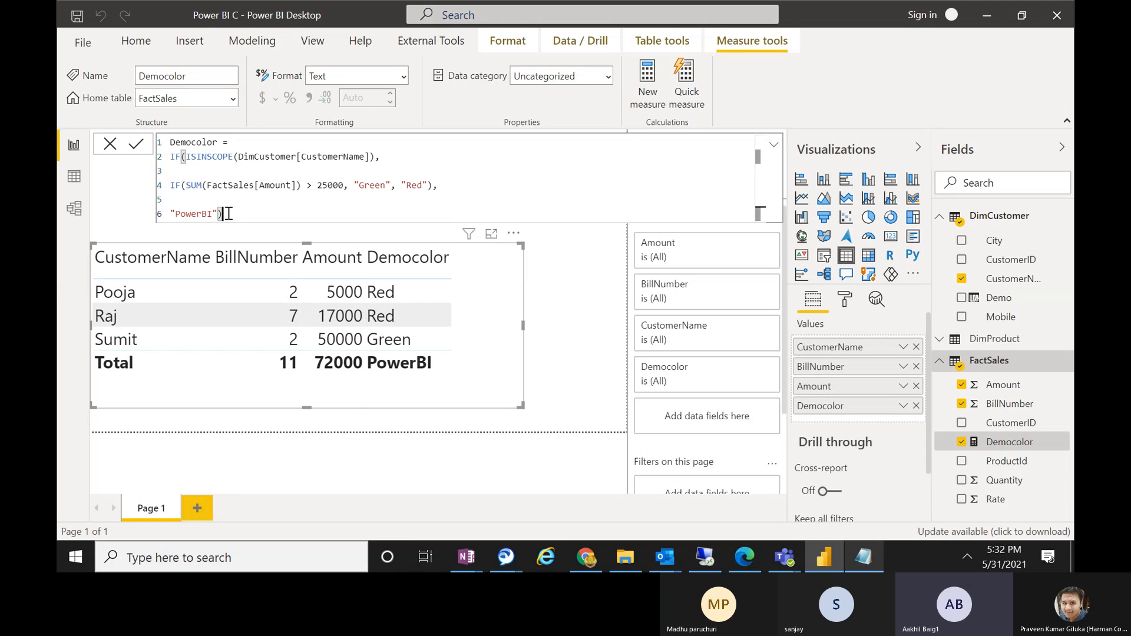
pyautogui.moveTo(229, 213); pyautogui.dragTo(433, 185)
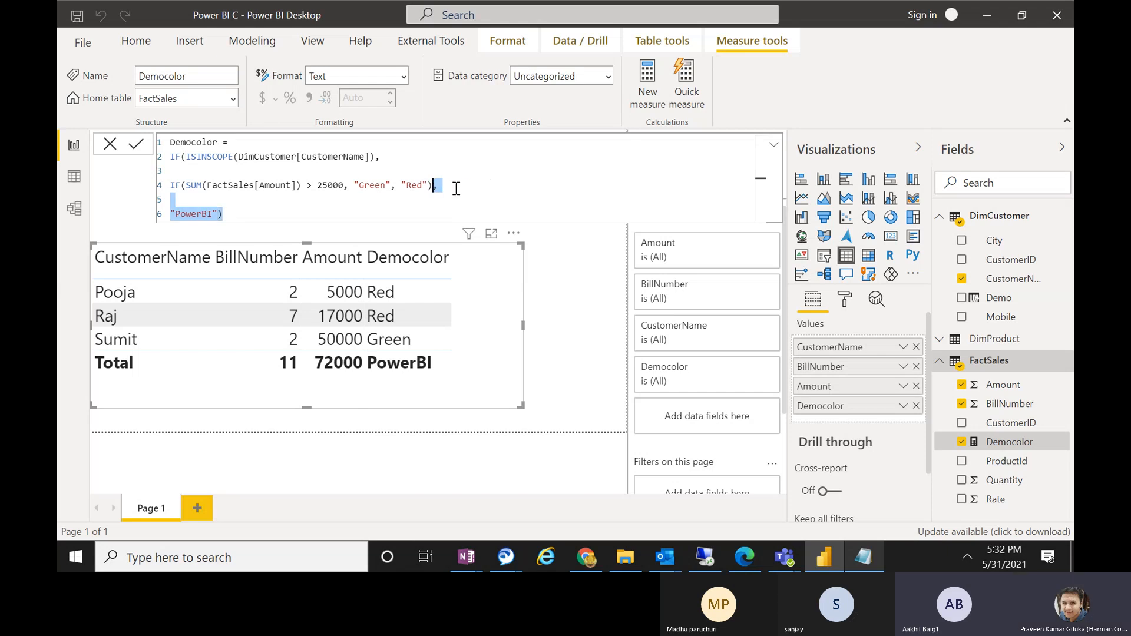
pyautogui.press('BackSpace')
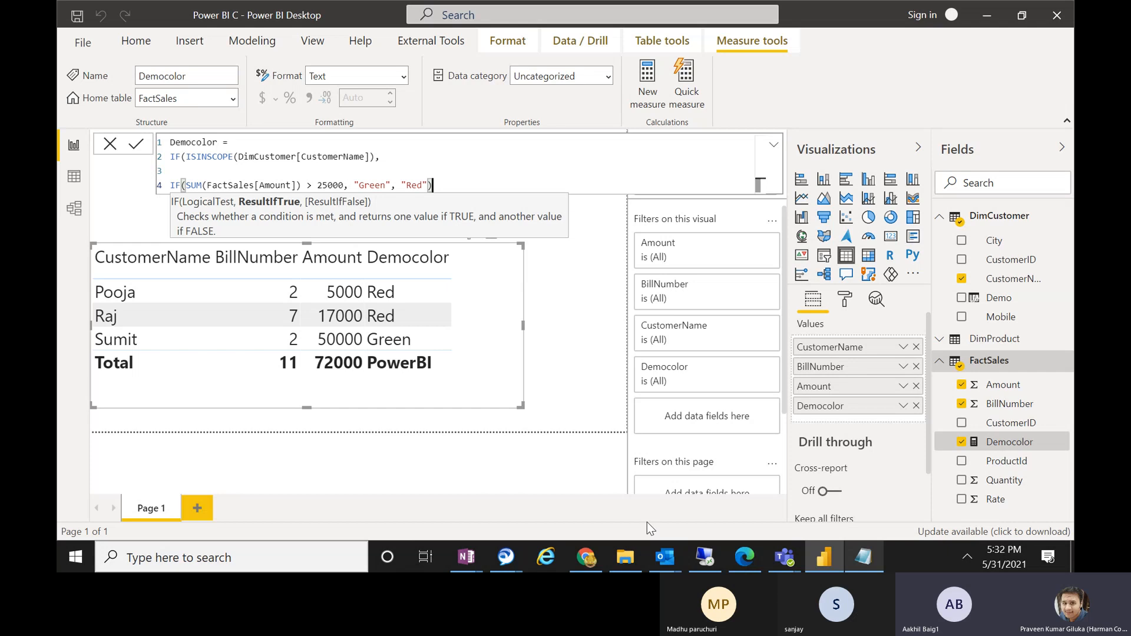
# Check the participants in the Power BI Session 9 meeting in Microsoft Teams, and return to Power BI Desktop
pyautogui.moveTo(784, 557)
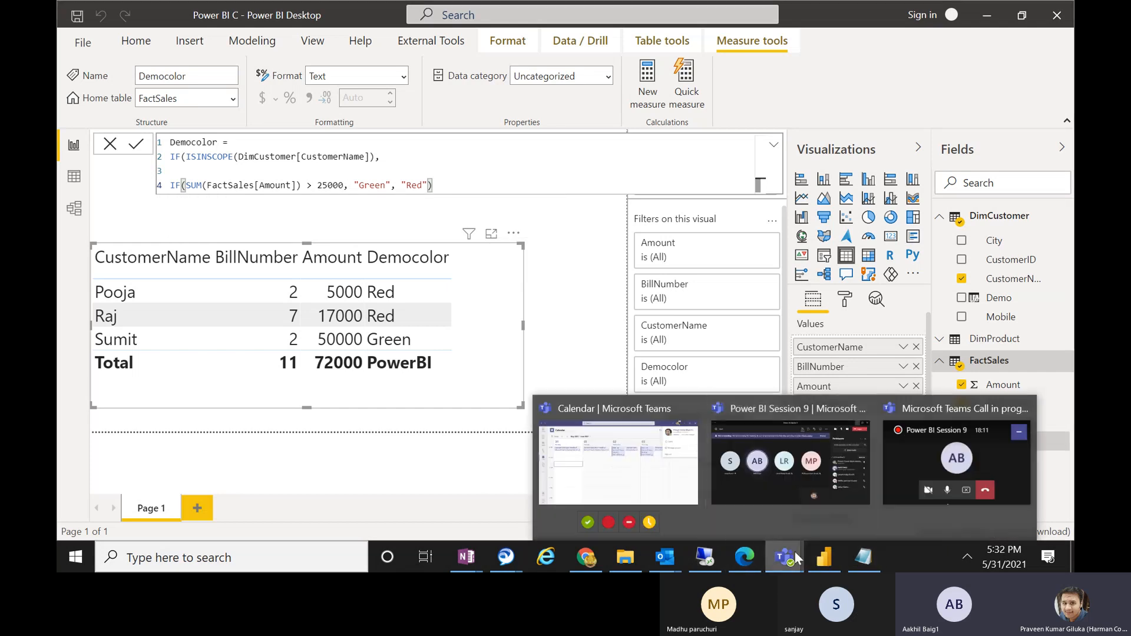
pyautogui.click(822, 515)
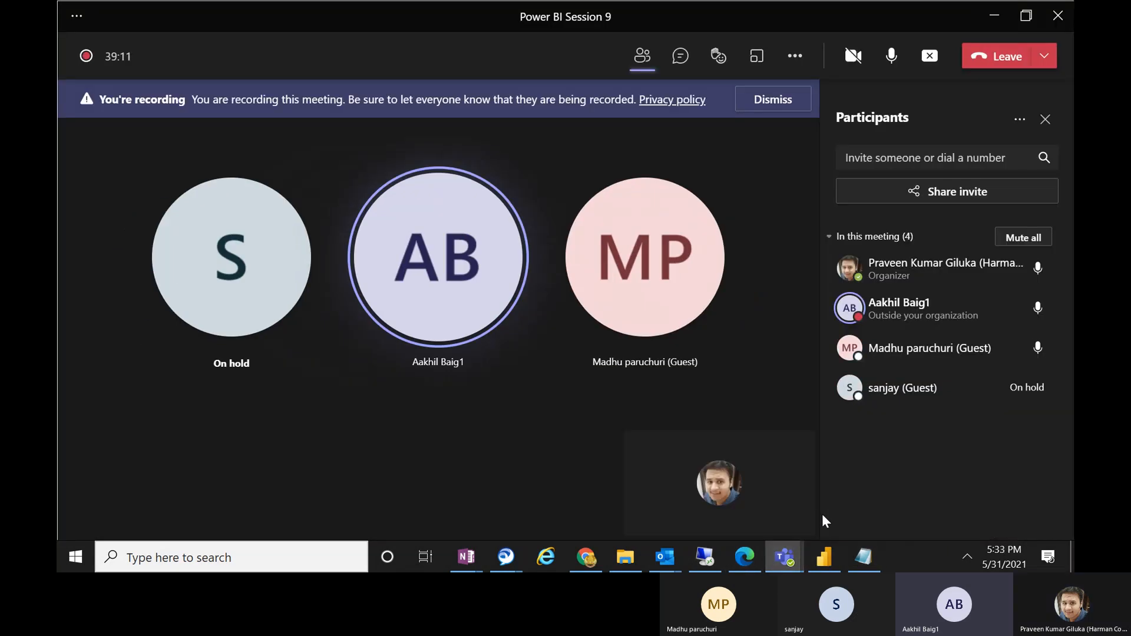
pyautogui.click(989, 24)
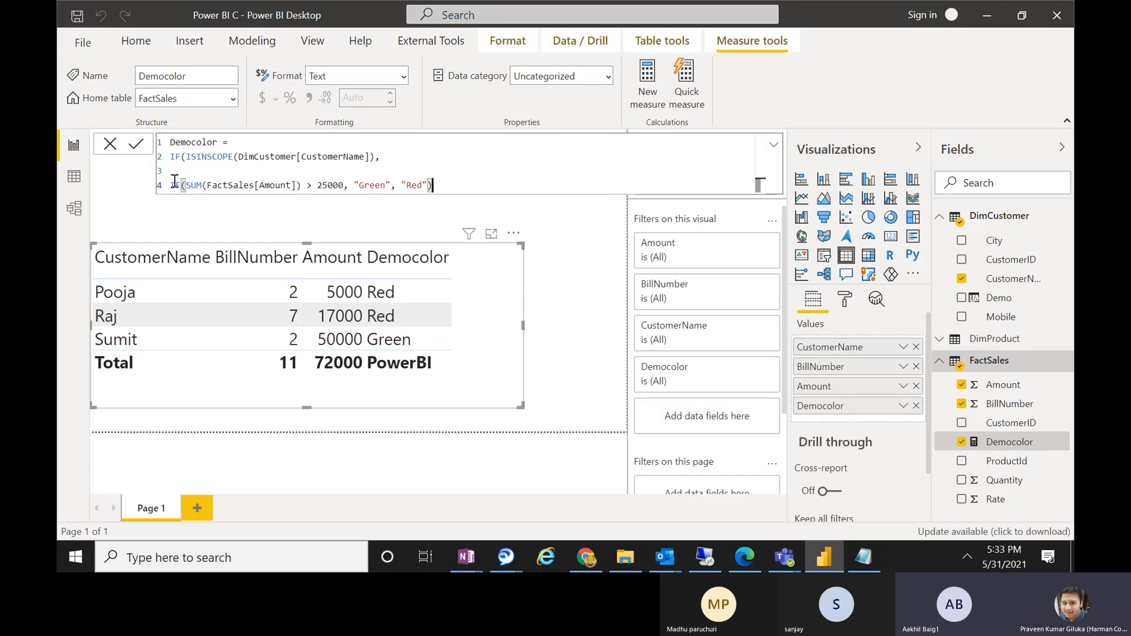
# Remove the outer ISINSCOPE IF so Democolor reads IF(SUM(FactSales[Amount]) > 25000, "Green", "Red"), and commit the measure
pyautogui.moveTo(174, 172); pyautogui.dragTo(171, 165)
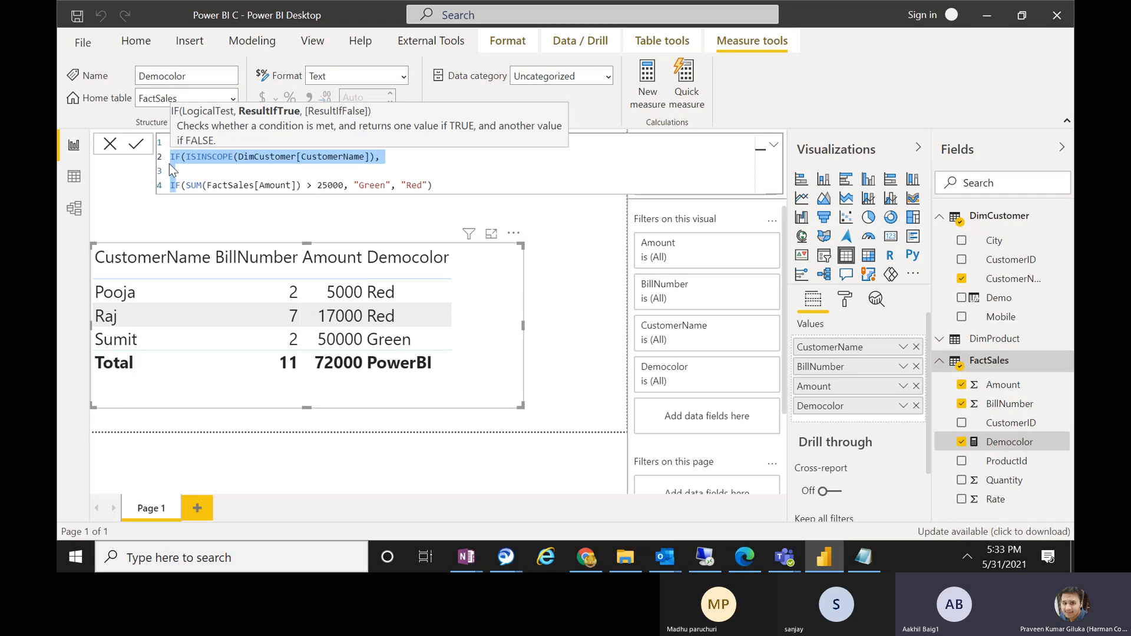
pyautogui.press('BackSpace')
pyautogui.write('I')
pyautogui.press('Right')
pyautogui.press('Right')
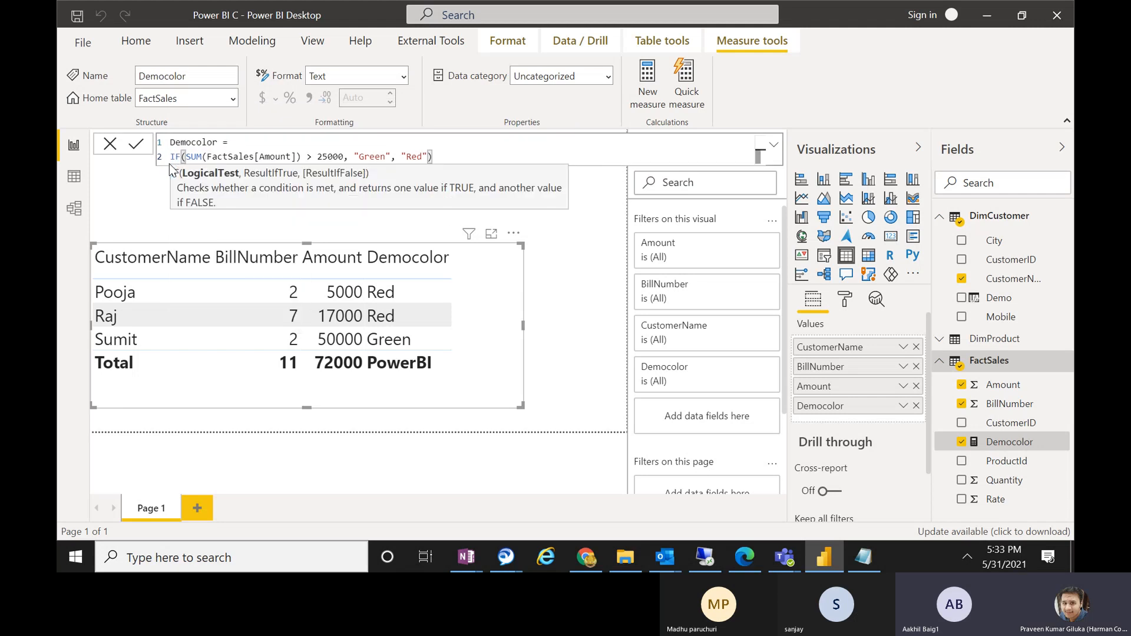
pyautogui.click(455, 151)
pyautogui.press('Return')
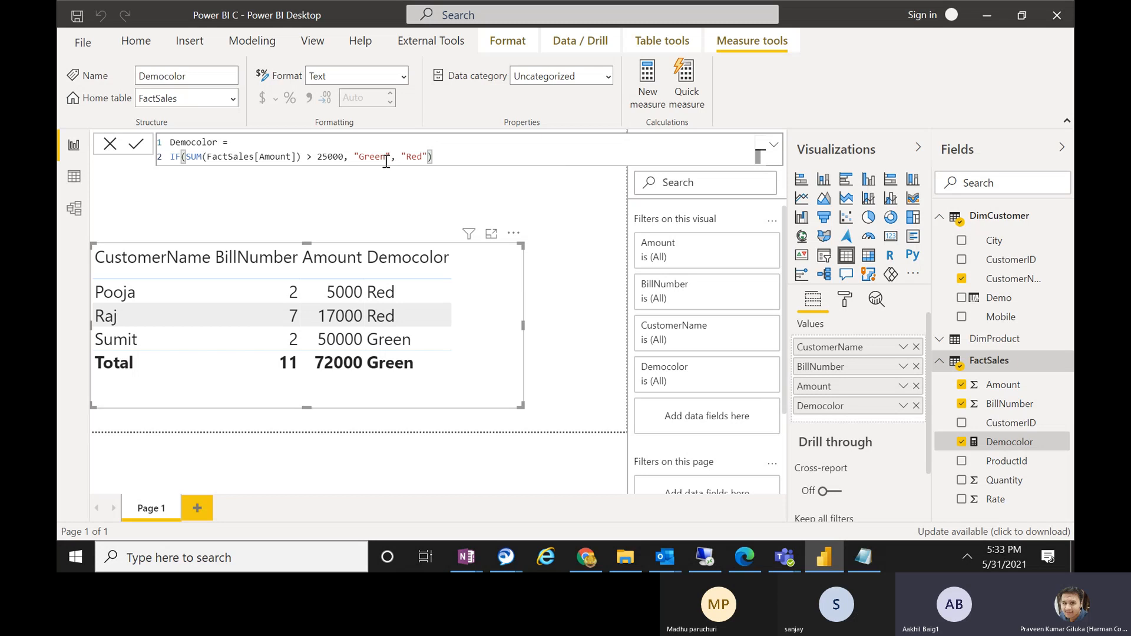
# Switch to Notepad and replace all the notes with the heading "Hex code", followed by blank lines
pyautogui.moveTo(392, 159); pyautogui.dragTo(359, 159)
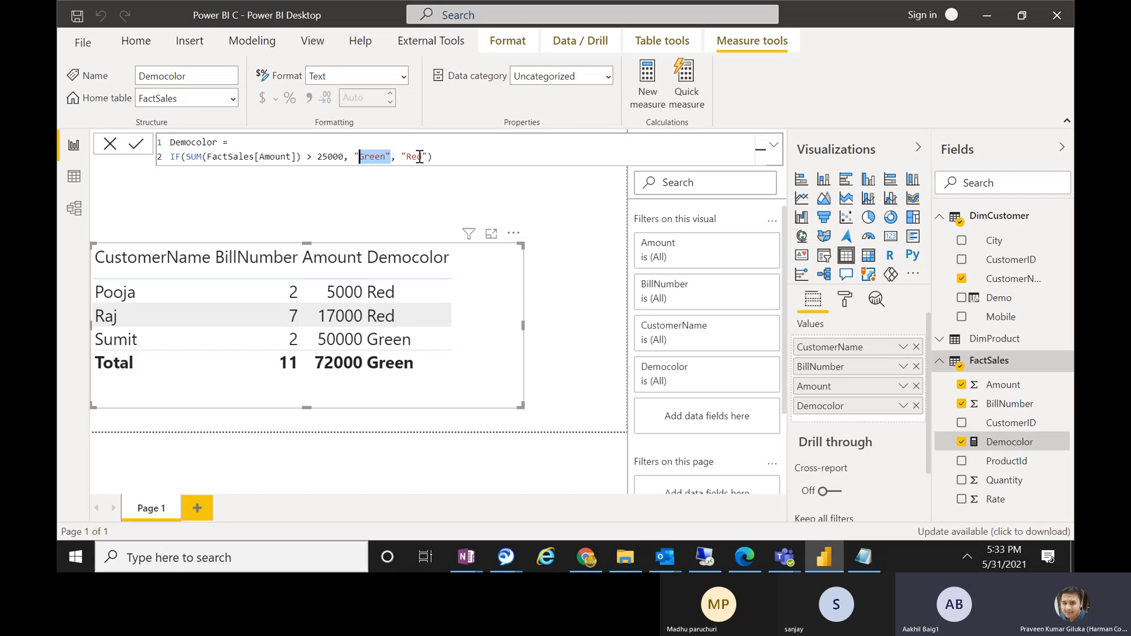
pyautogui.click(863, 557)
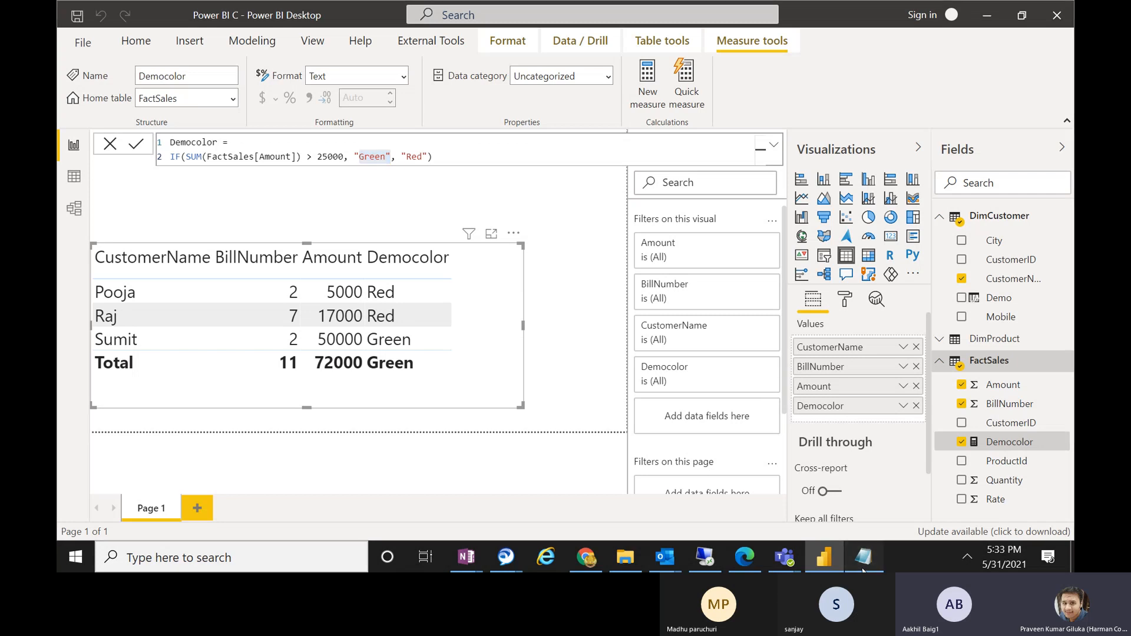
pyautogui.hotkey('ctrl', 'a')
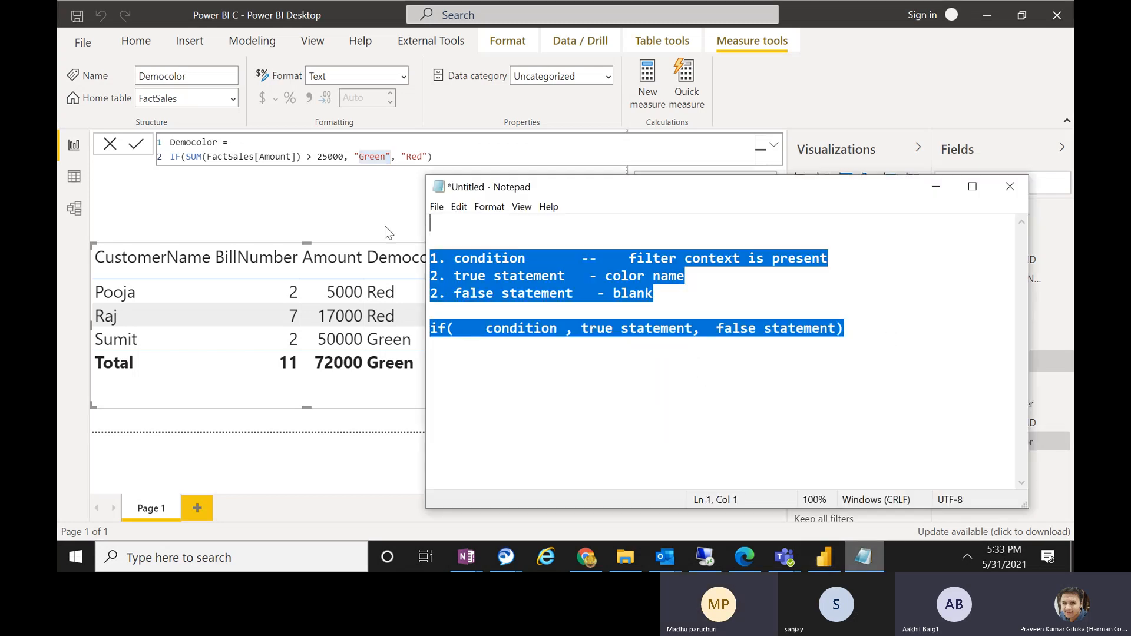
pyautogui.write('Hex code')
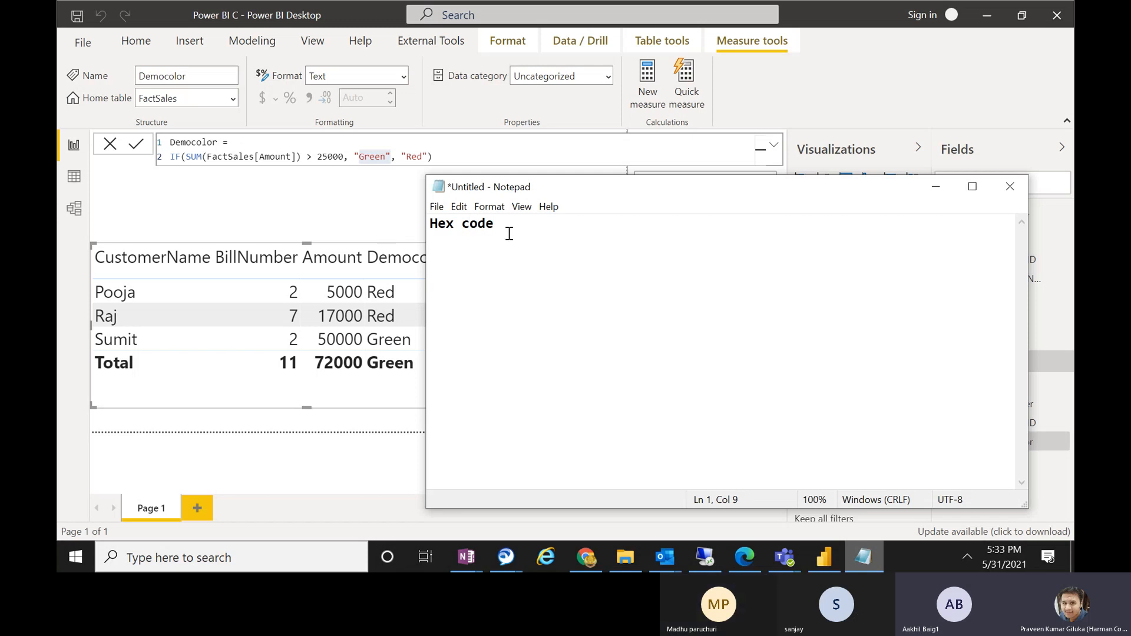
pyautogui.press('Return')
pyautogui.press('Return')
pyautogui.press('Return')
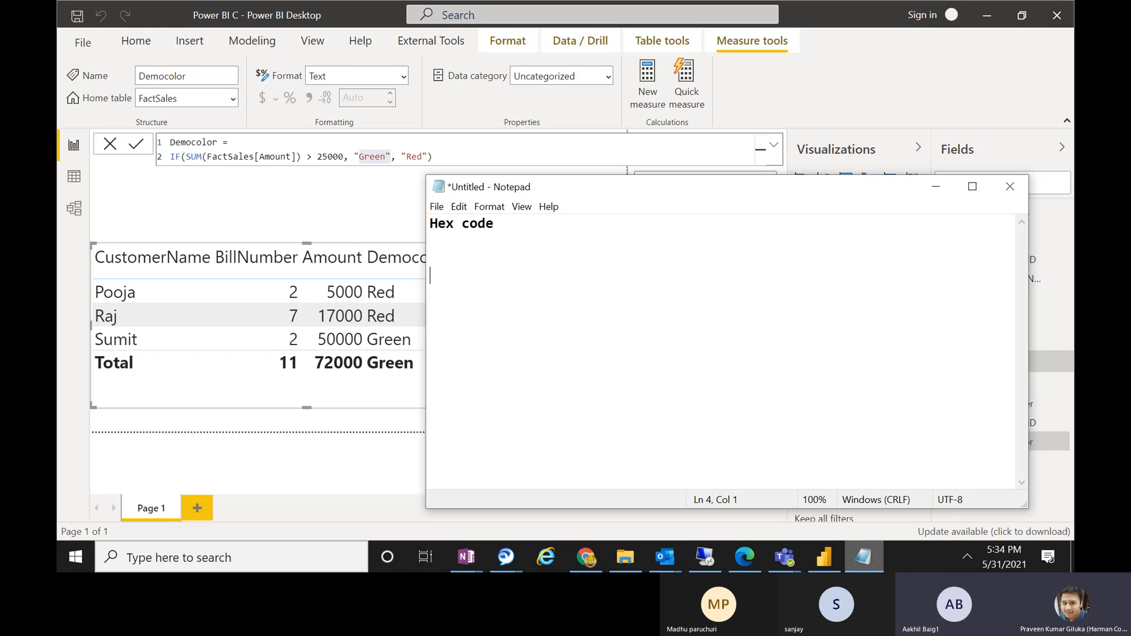
# Write "red, green and blue" on the fourth line of the note and highlight it for reference
pyautogui.write('red, gre')
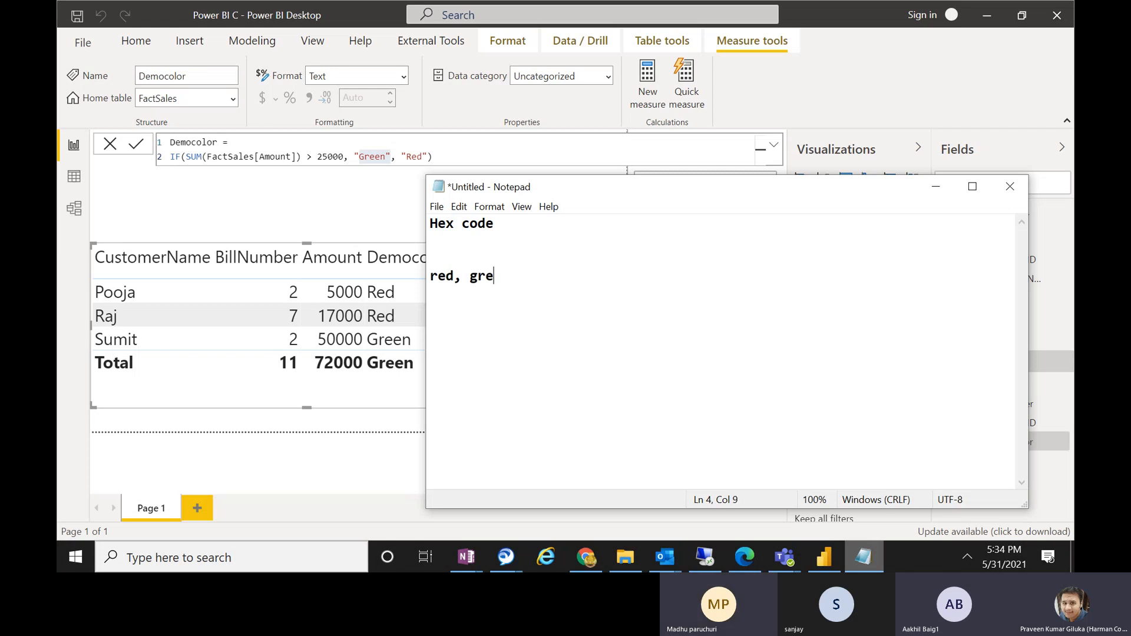
pyautogui.write('en a')
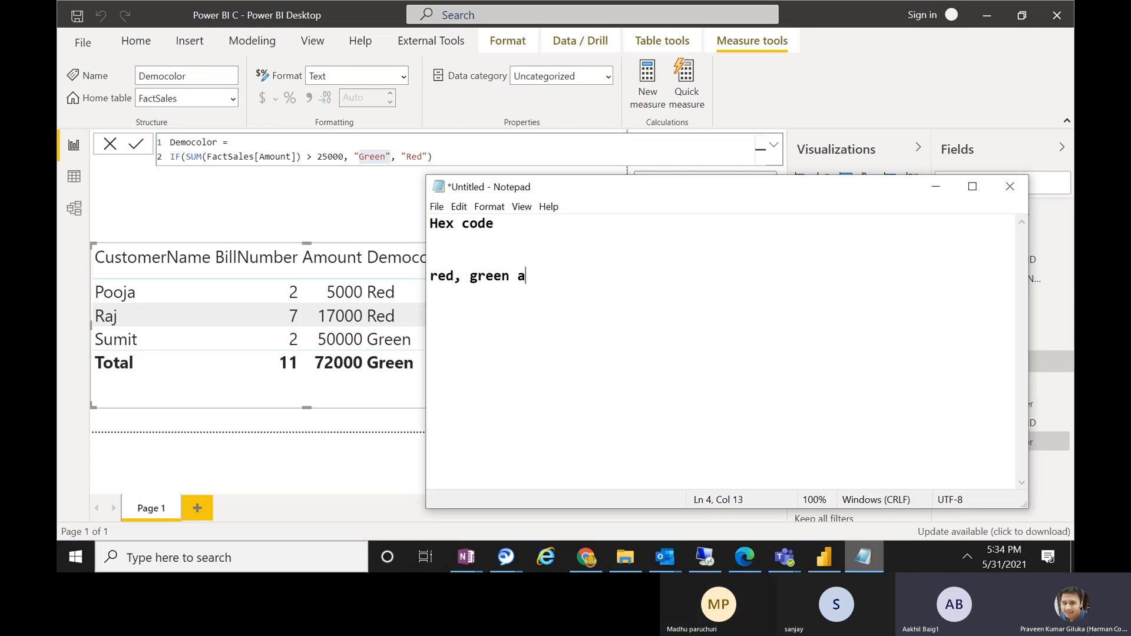
pyautogui.write('nd blue')
pyautogui.moveTo(591, 277); pyautogui.dragTo(430, 276)
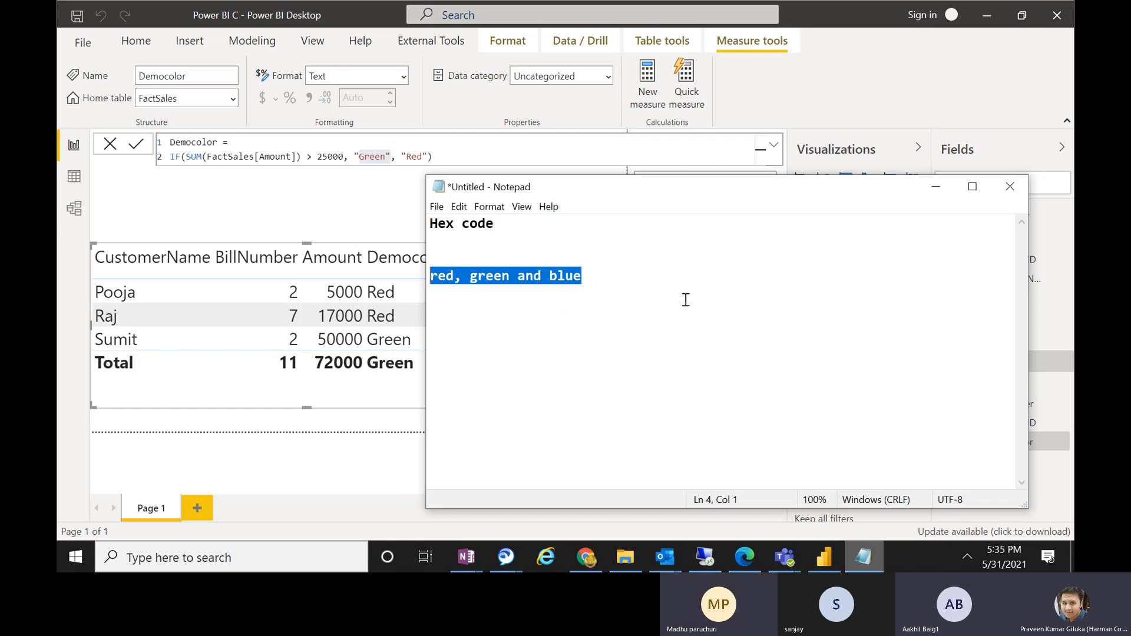
pyautogui.click(621, 293)
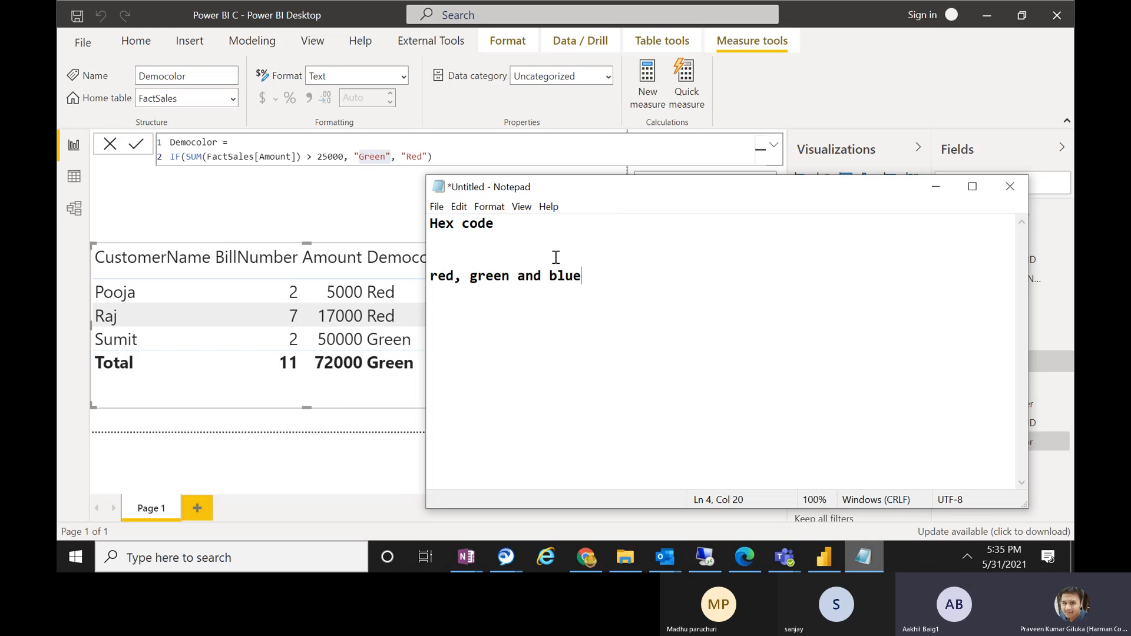
# Append "- rrggbb" to the "Hex code" heading and highlight its letter pairs to explain the color parts
pyautogui.click(521, 226)
pyautogui.write('- rrggbb')
pyautogui.moveTo(521, 225); pyautogui.dragTo(569, 225)
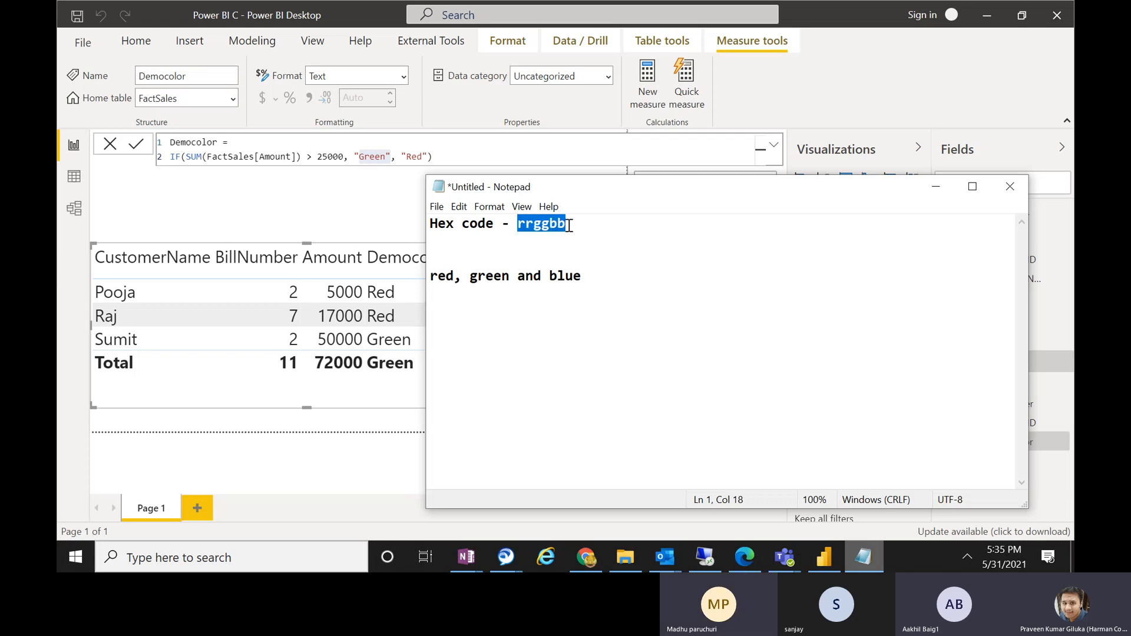
pyautogui.click(533, 225)
pyautogui.moveTo(533, 225); pyautogui.dragTo(518, 225)
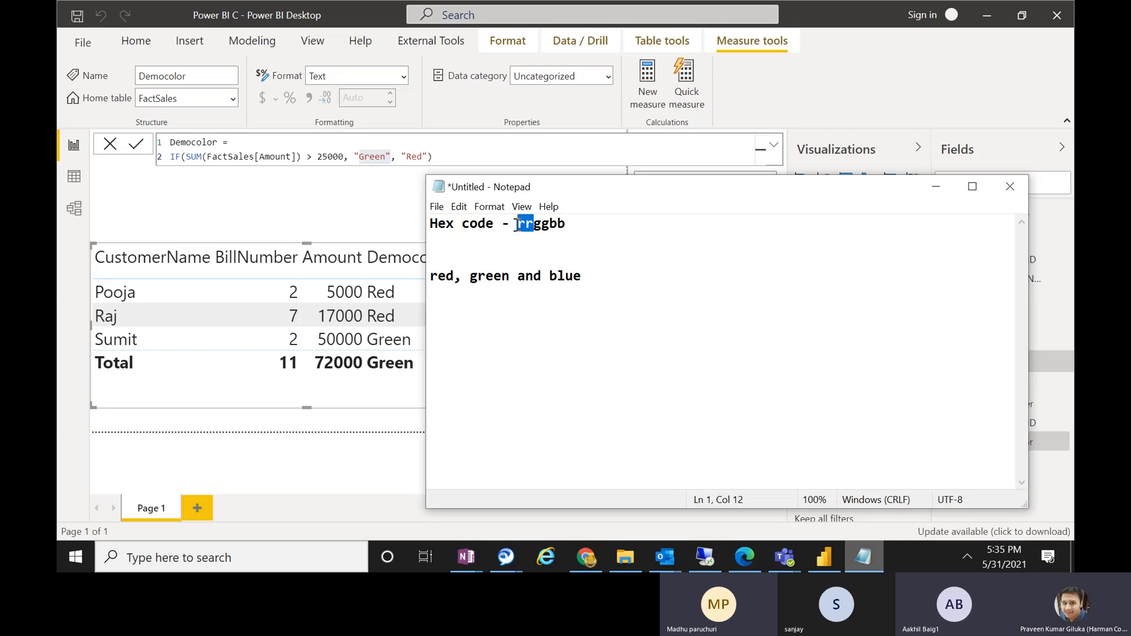
pyautogui.click(435, 269)
pyautogui.moveTo(533, 225); pyautogui.dragTo(558, 225)
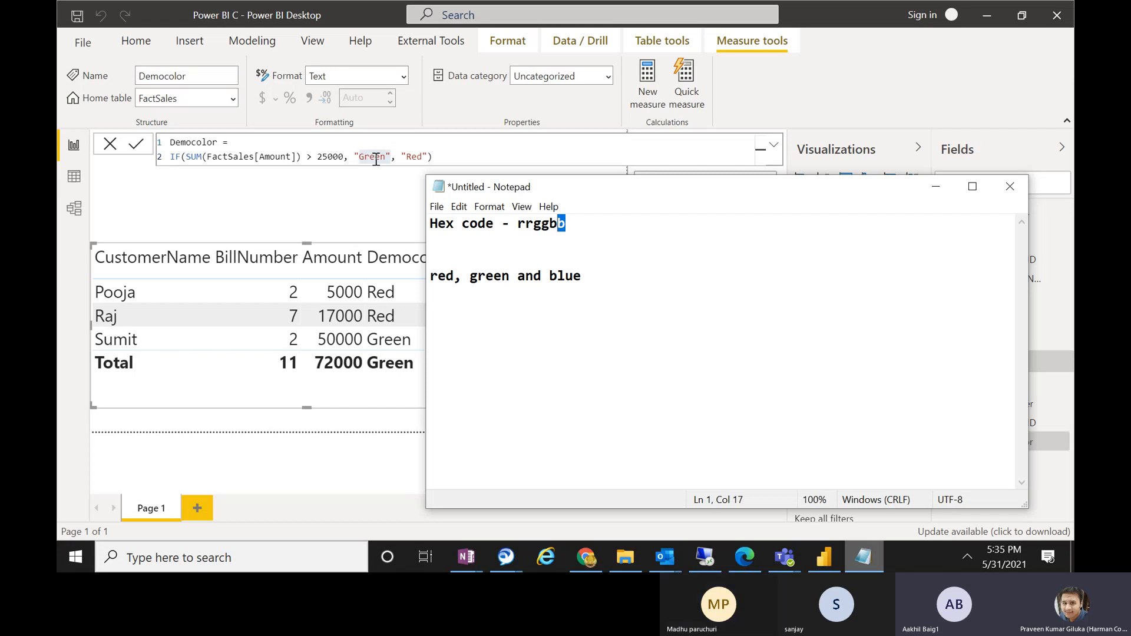
# Append "- 00FF" after rrggbb as the start of an example hex value for green
pyautogui.click(587, 232)
pyautogui.write('-')
pyautogui.write('00')
pyautogui.moveTo(533, 227); pyautogui.dragTo(552, 225)
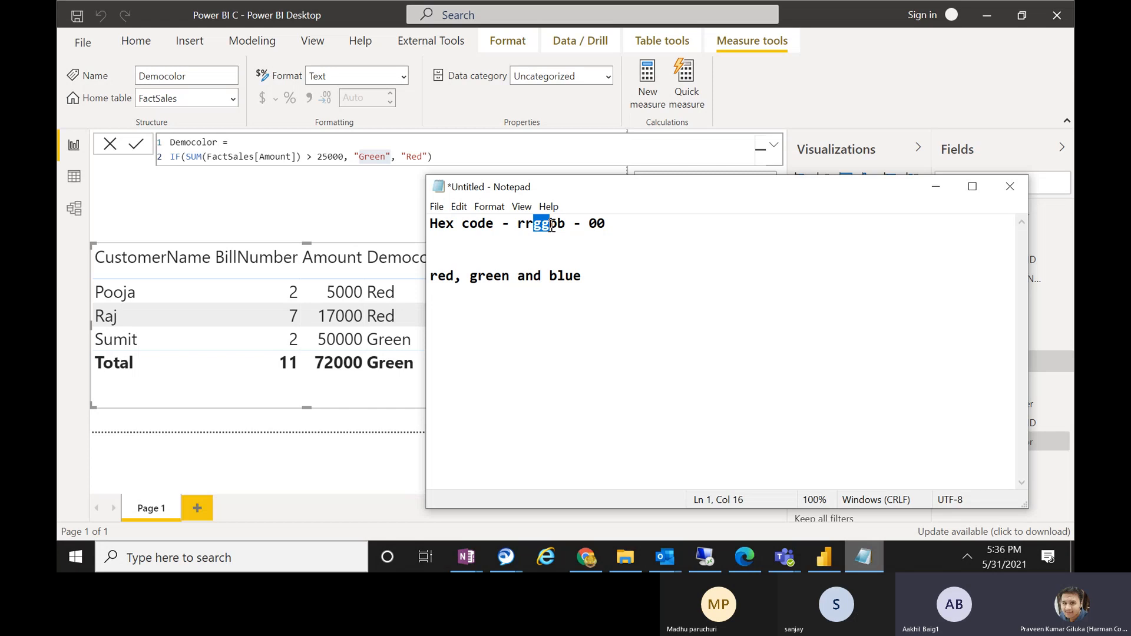
pyautogui.click(620, 221)
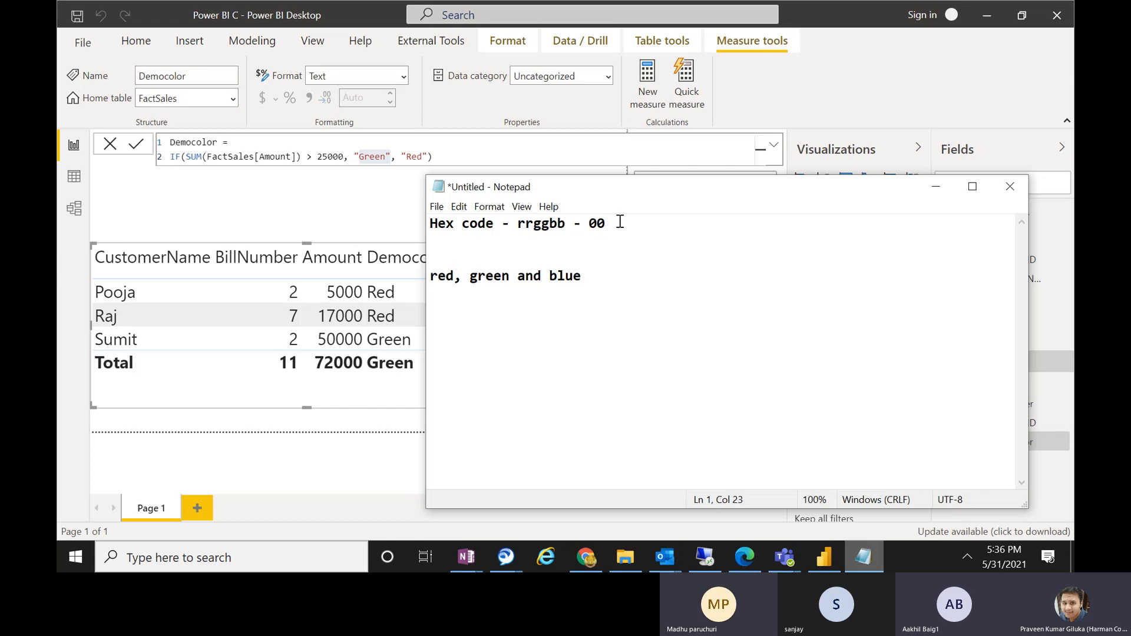
pyautogui.write('FF')
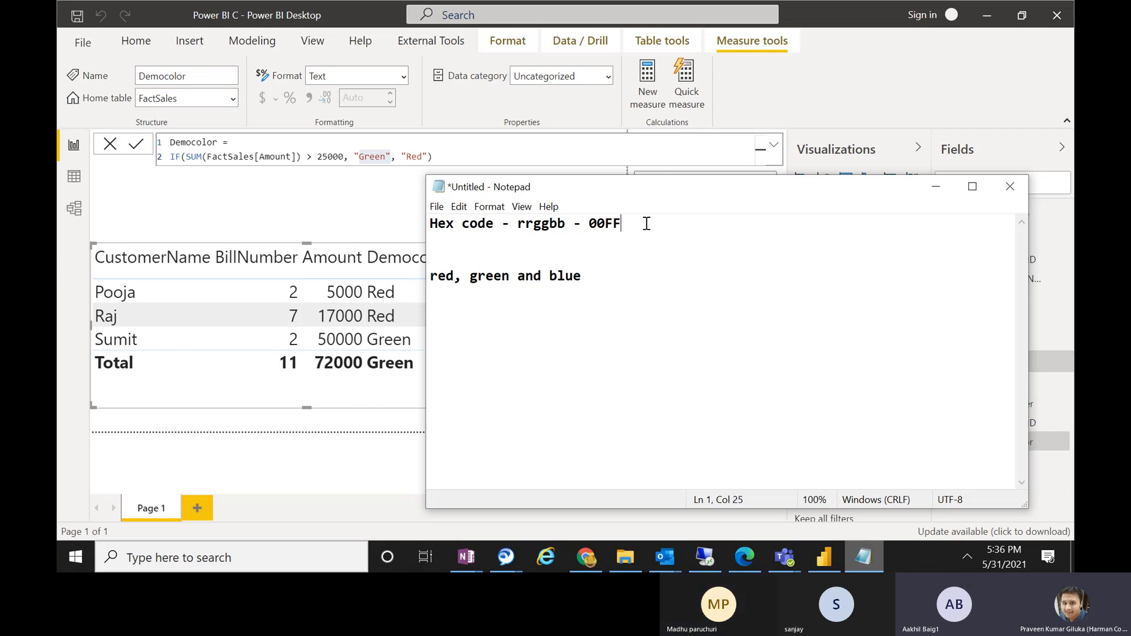
pyautogui.moveTo(636, 223); pyautogui.dragTo(600, 223)
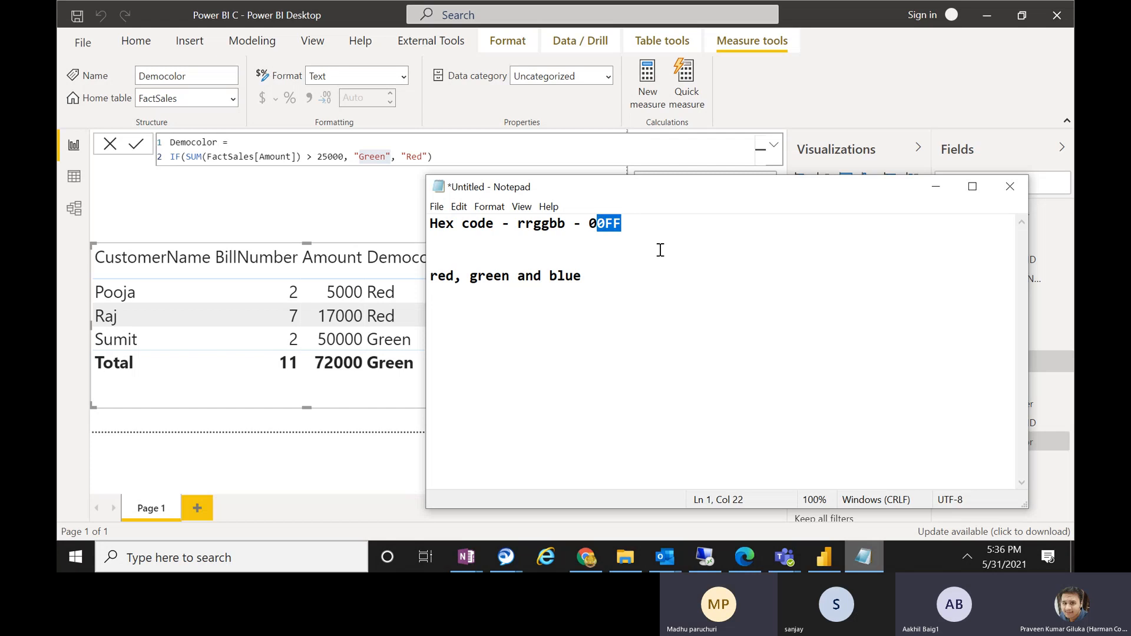
# Complete the hex code for green in the Notepad note as 00FF00
pyautogui.click(637, 226)
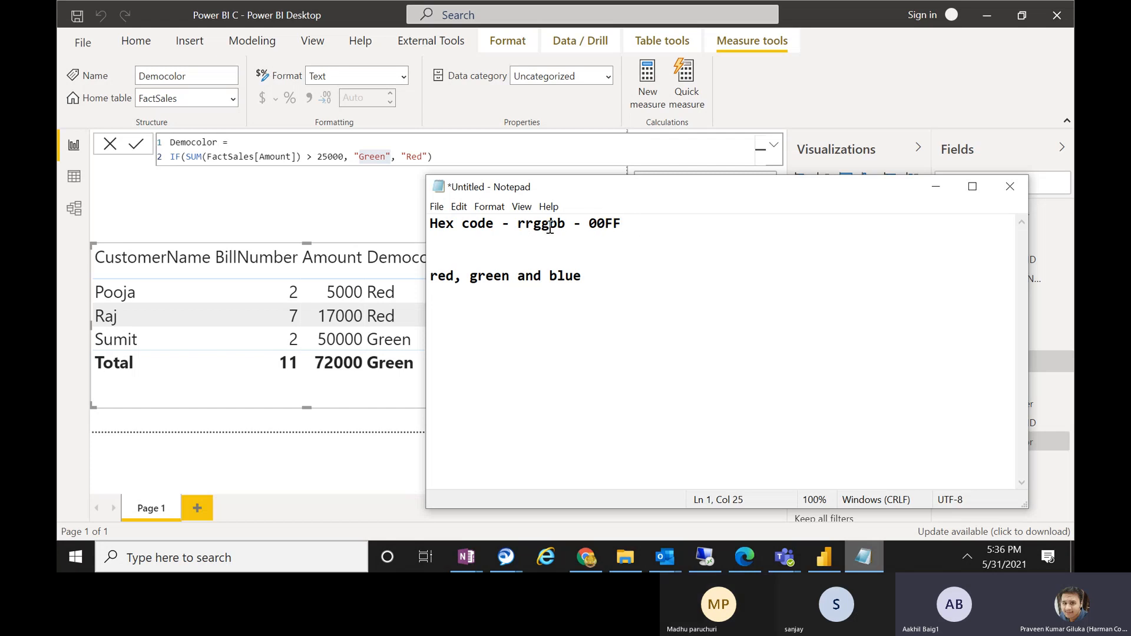
pyautogui.moveTo(549, 228); pyautogui.dragTo(565, 228)
pyautogui.click(632, 230)
pyautogui.write('00')
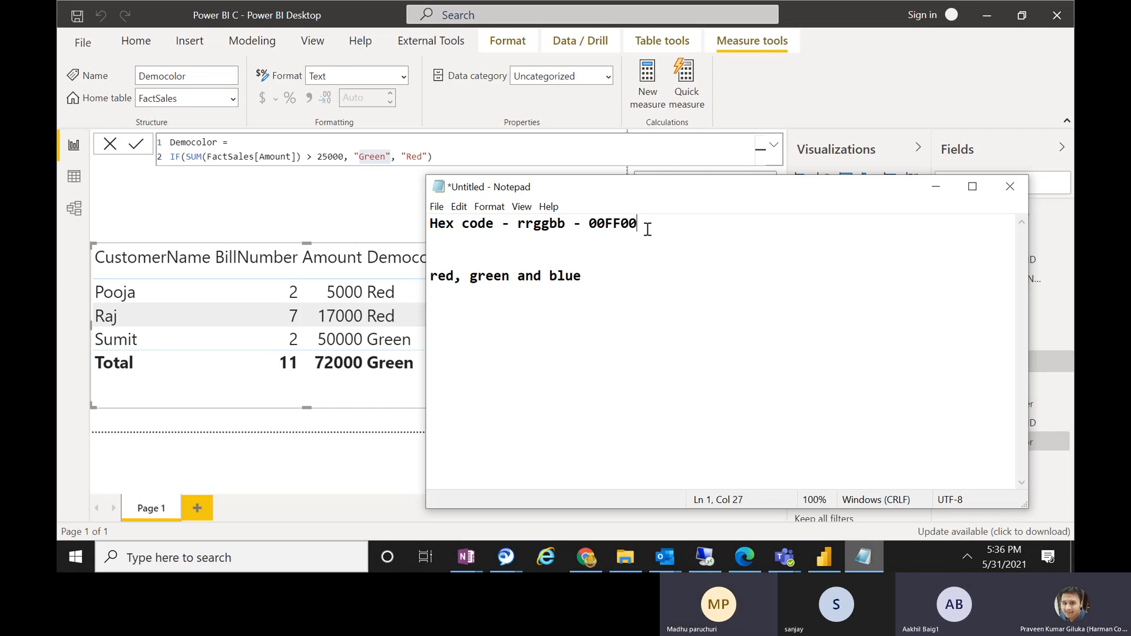
# Prefix the hex code in the note with # and copy #00FF00
pyautogui.moveTo(647, 226)
pyautogui.mouseDown()
pyautogui.moveTo(584, 223)
pyautogui.moveTo(654, 232)
pyautogui.mouseUp()
pyautogui.click(585, 223)
pyautogui.click(653, 232)
pyautogui.moveTo(588, 226); pyautogui.dragTo(646, 224)
pyautogui.click(589, 228)
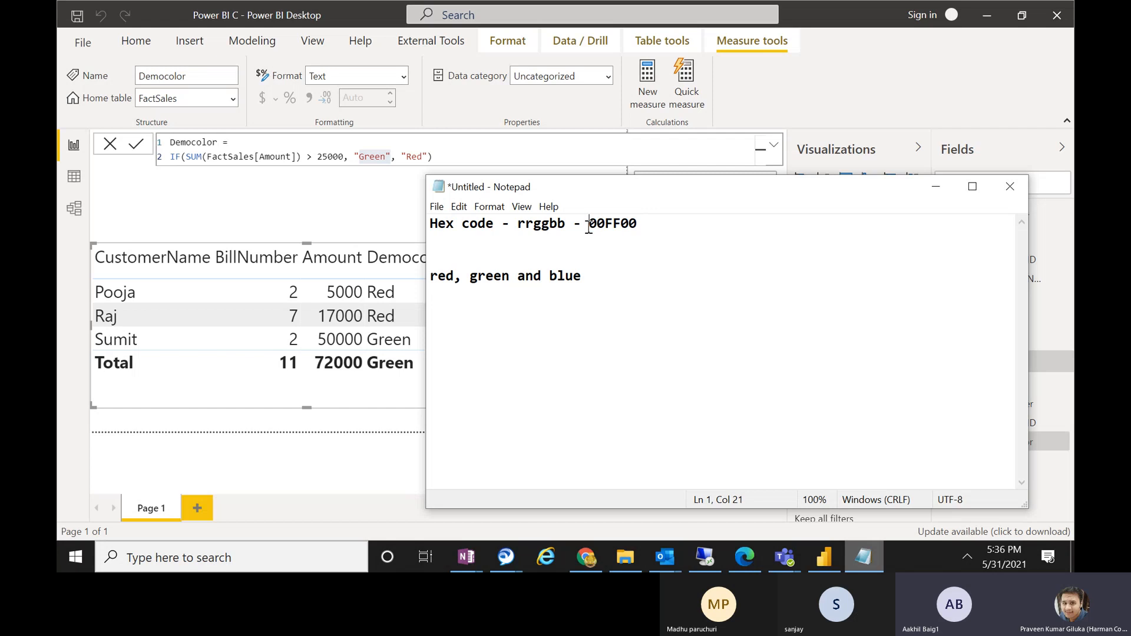
pyautogui.write('#')
pyautogui.moveTo(587, 226); pyautogui.dragTo(649, 226)
pyautogui.hotkey('ctrl', 'c')
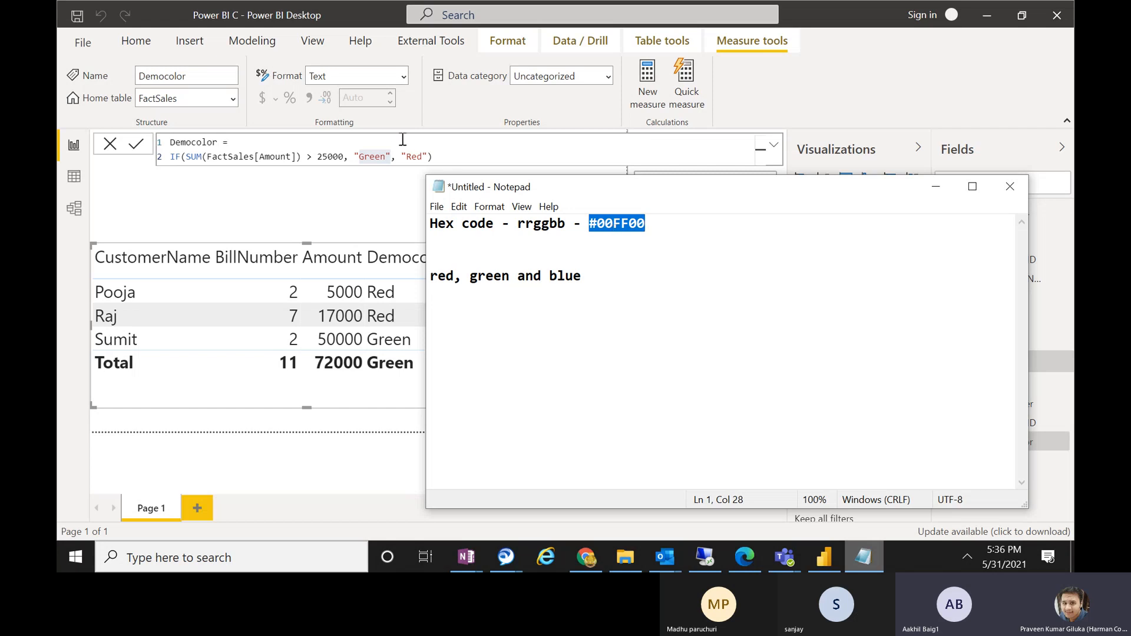
# Switch to Power BI Desktop and replace "Green" in the Democolor measure formula with the copied code #00FF00
pyautogui.click(387, 154)
pyautogui.doubleClick(387, 154)
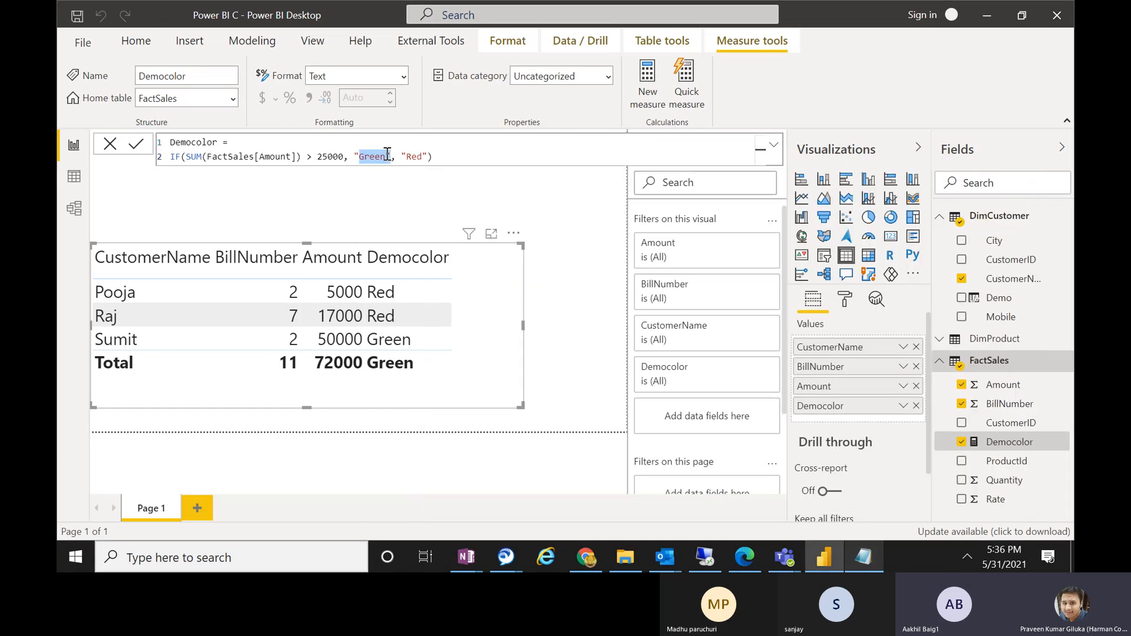
pyautogui.moveTo(386, 155); pyautogui.dragTo(361, 155)
pyautogui.hotkey('ctrl', 'v')
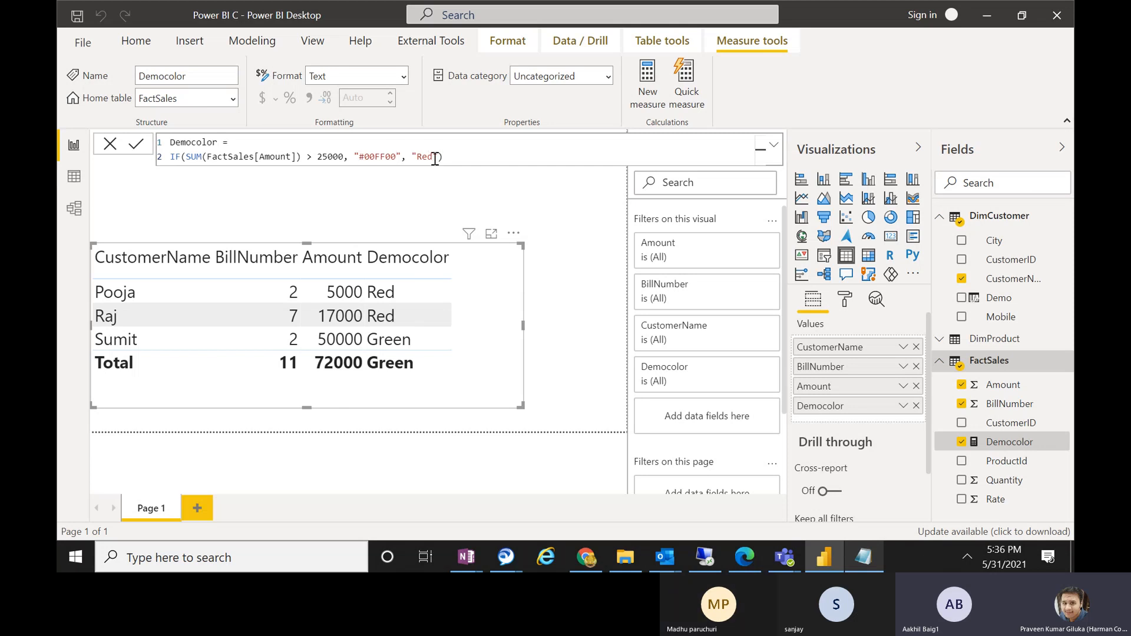
# Replace "Red" in the Democolor formula with #FF0000 and commit the measure
pyautogui.moveTo(433, 156); pyautogui.dragTo(420, 158)
pyautogui.press('BackSpace')
pyautogui.write('#')
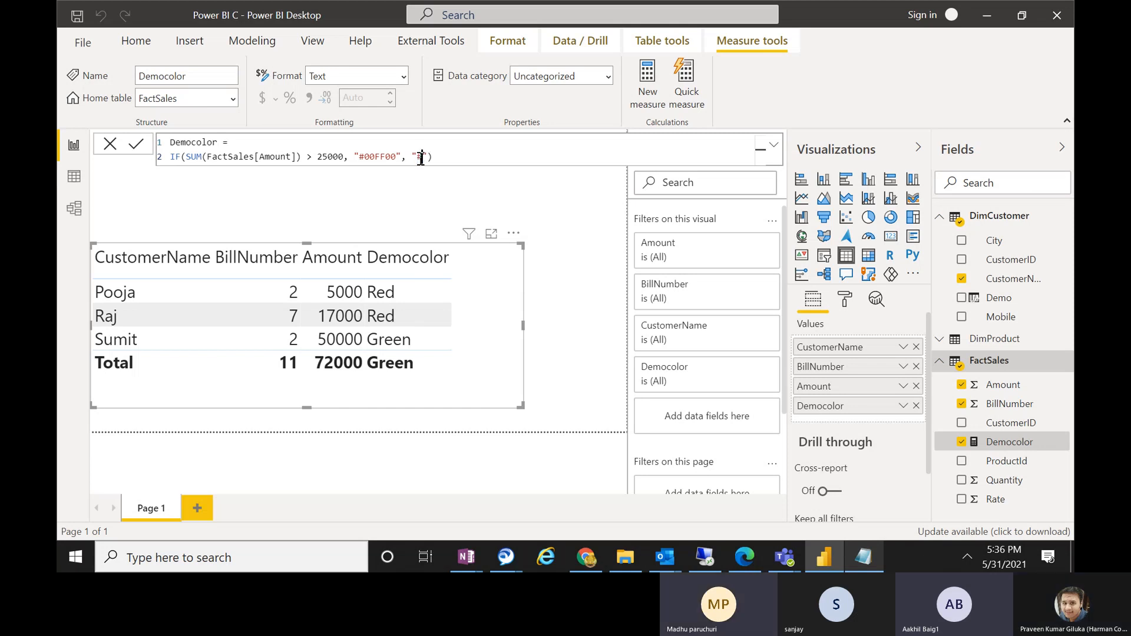
pyautogui.write('FF00')
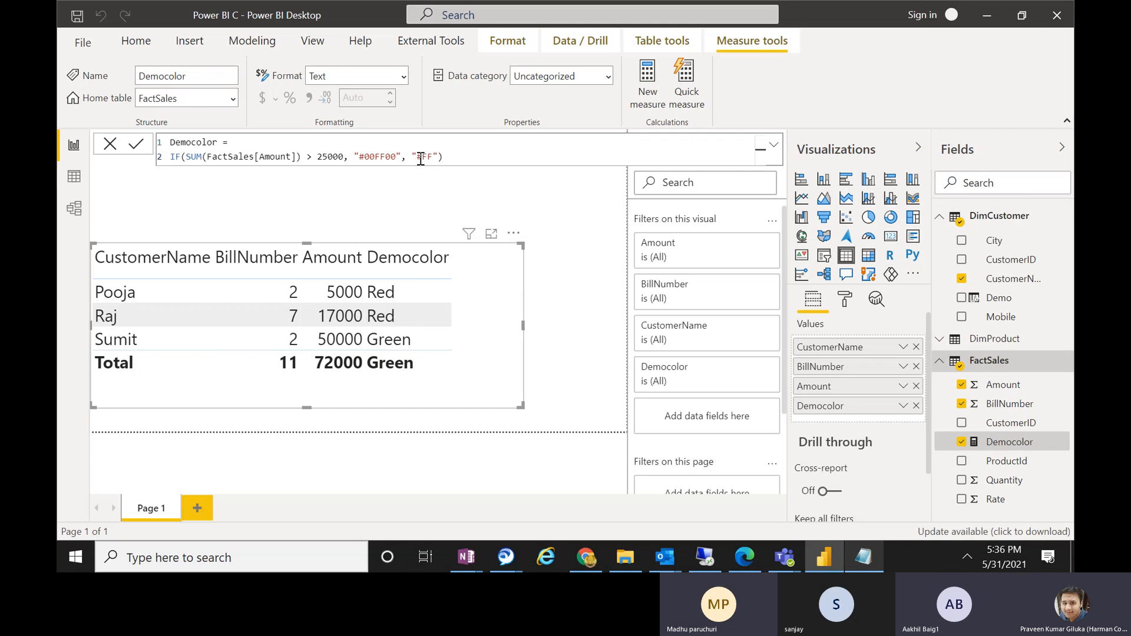
pyautogui.write('00')
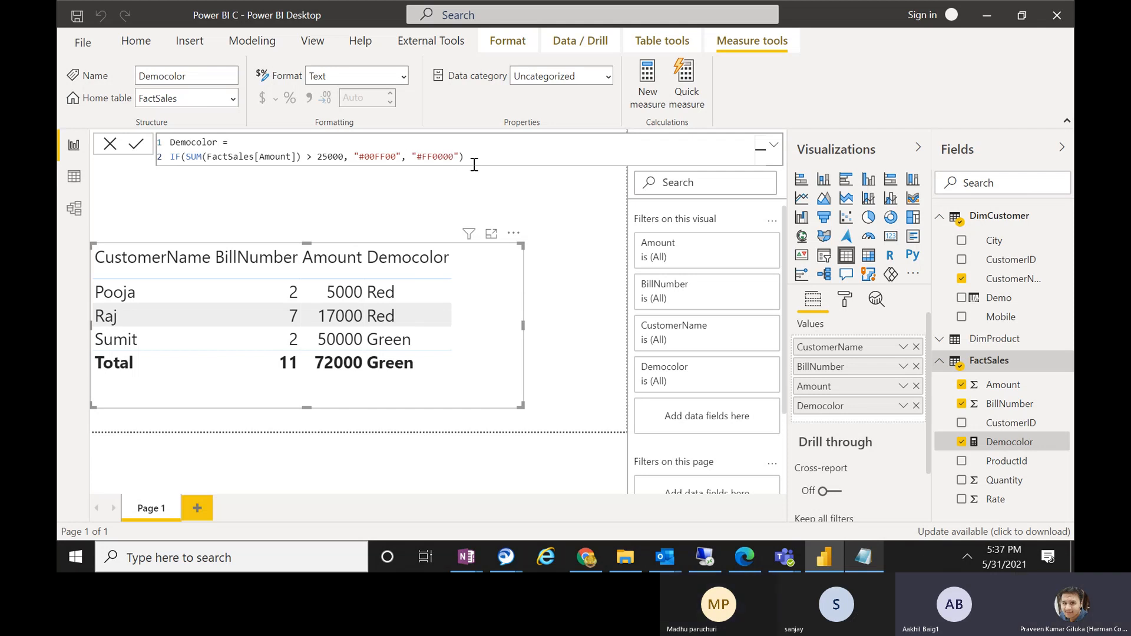
pyautogui.click(475, 158)
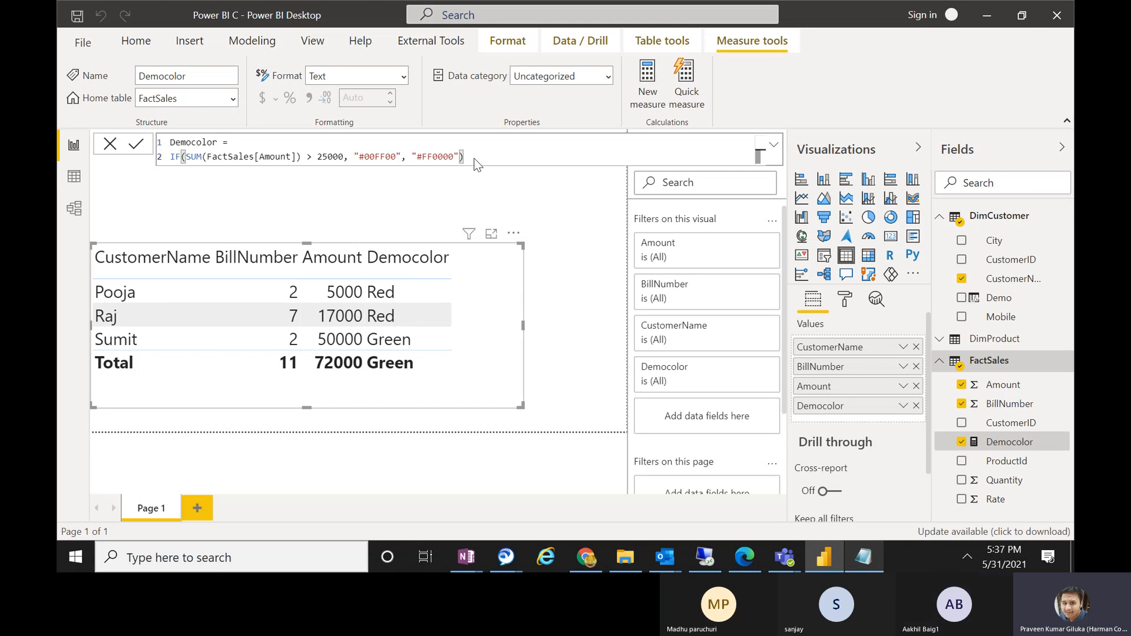
pyautogui.press('Return')
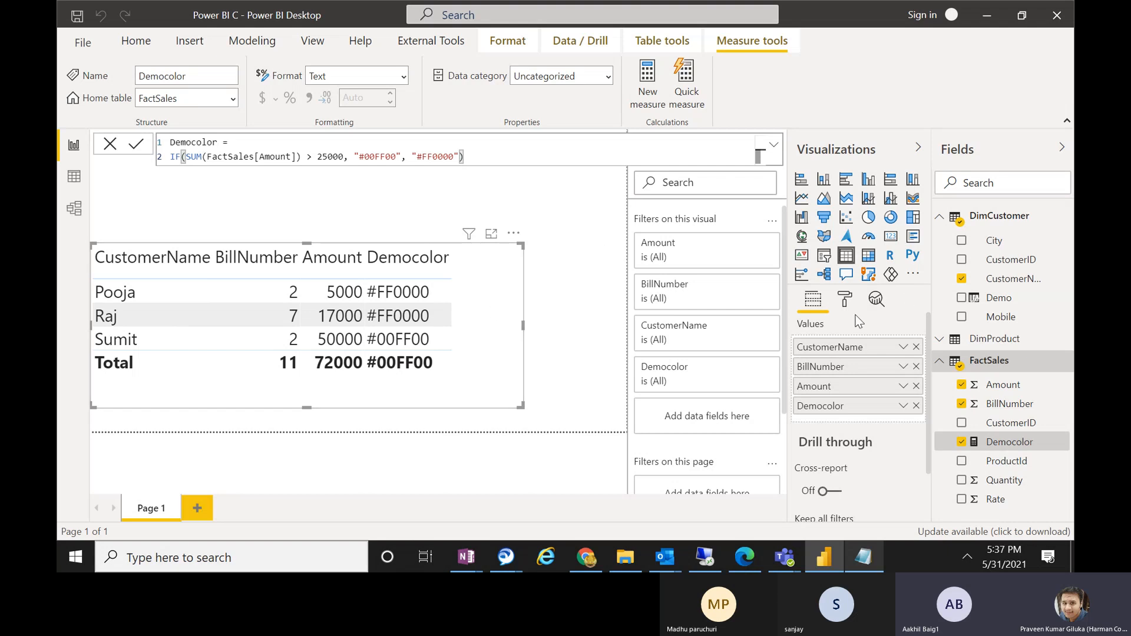
# Open the table visual's conditional formatting settings and choose Democolor as the column to format
pyautogui.click(845, 298)
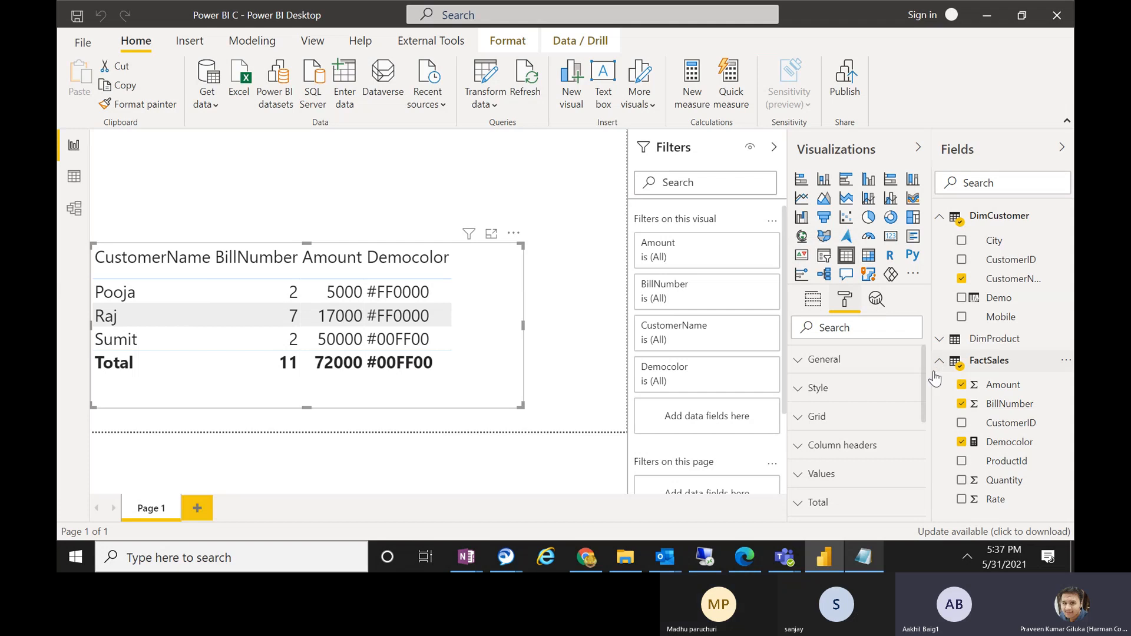
pyautogui.scroll(-2, 928, 398)
pyautogui.moveTo(924, 392); pyautogui.dragTo(929, 448)
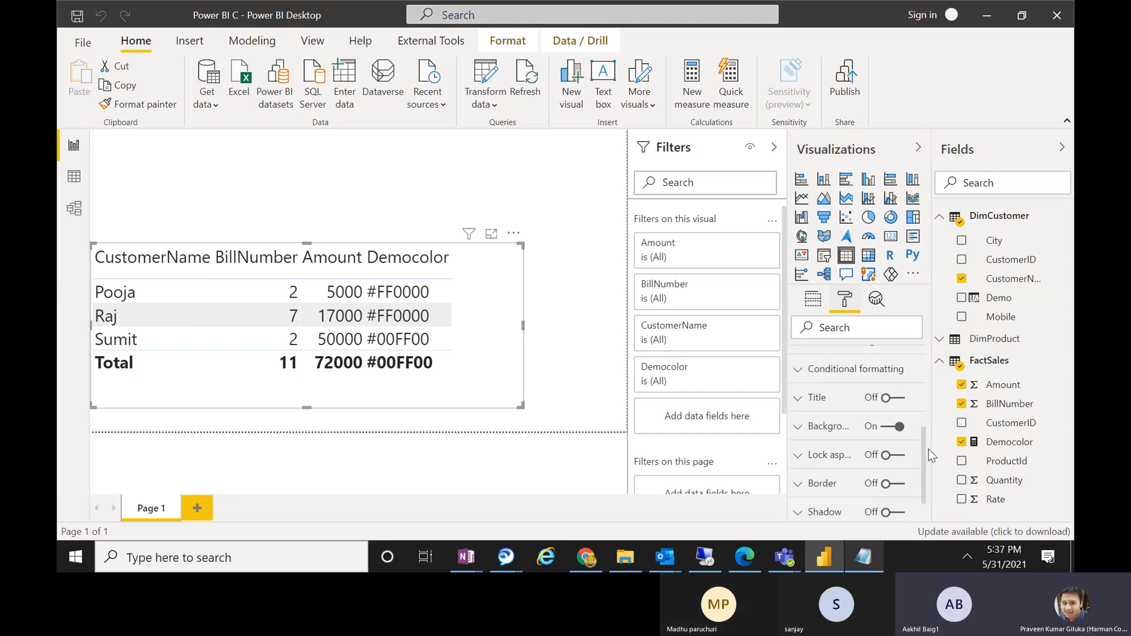
pyautogui.click(798, 371)
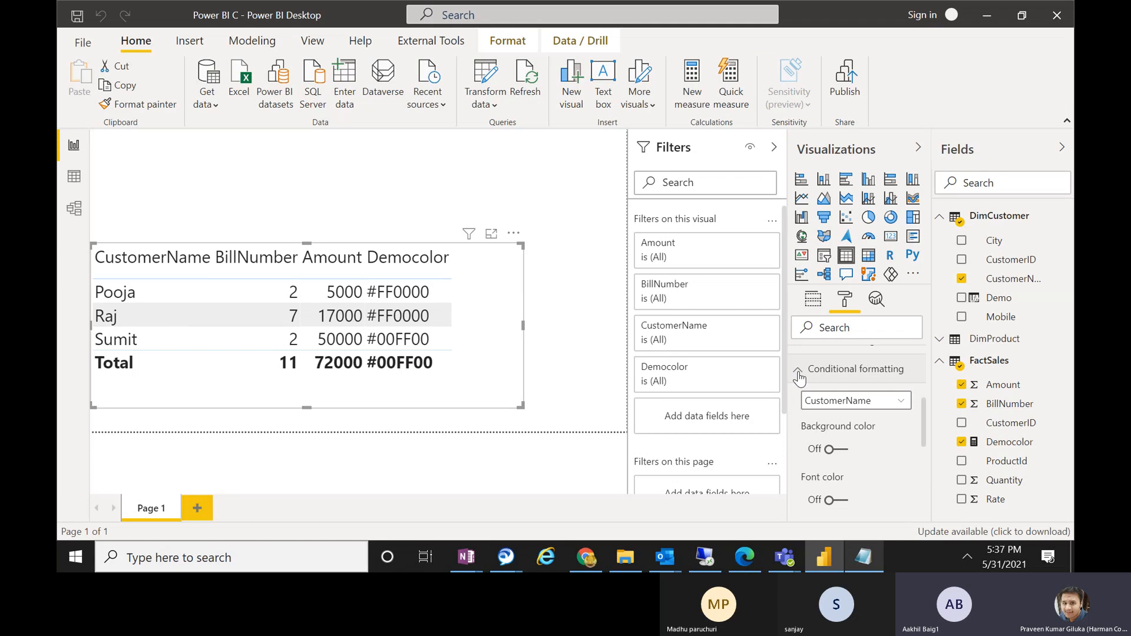
pyautogui.click(798, 372)
pyautogui.click(740, 343)
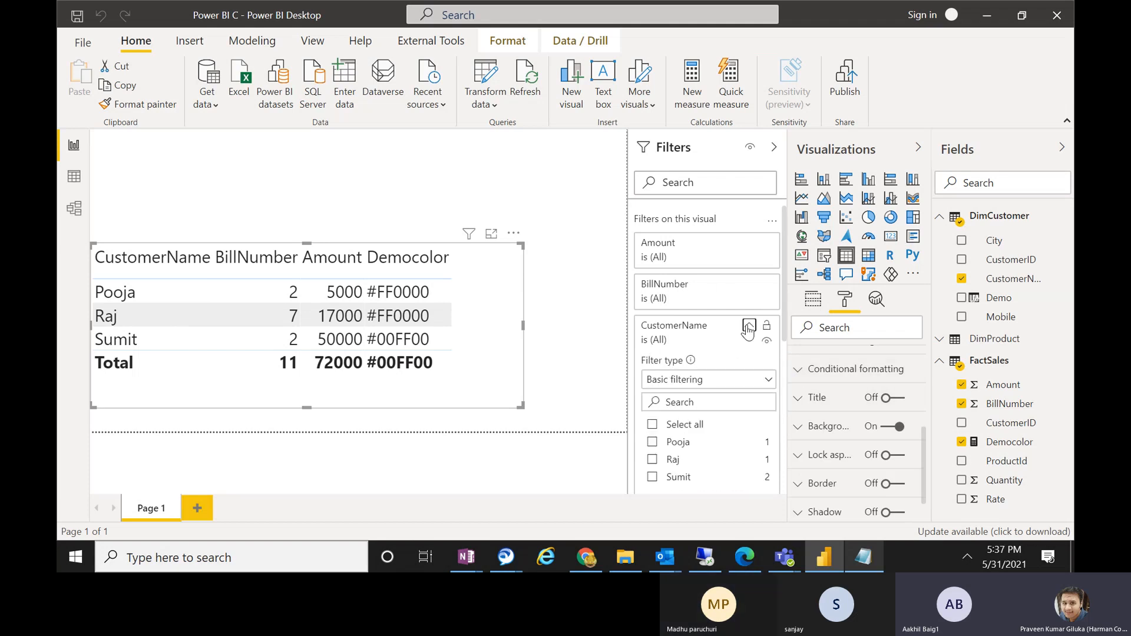
pyautogui.click(748, 326)
pyautogui.click(823, 380)
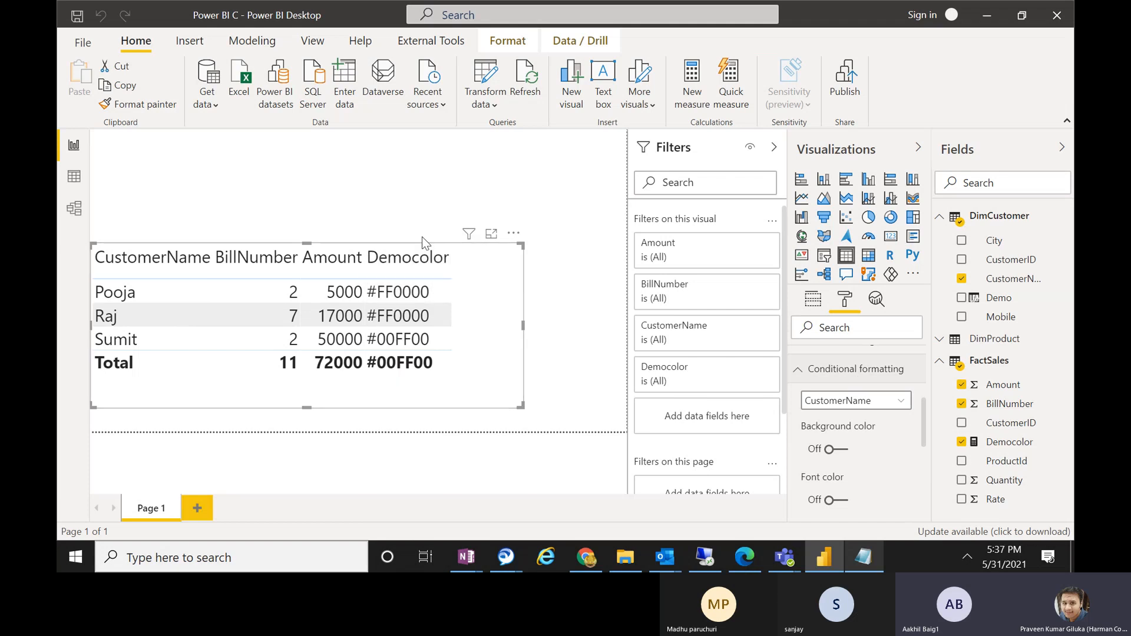
pyautogui.click(839, 403)
pyautogui.click(826, 474)
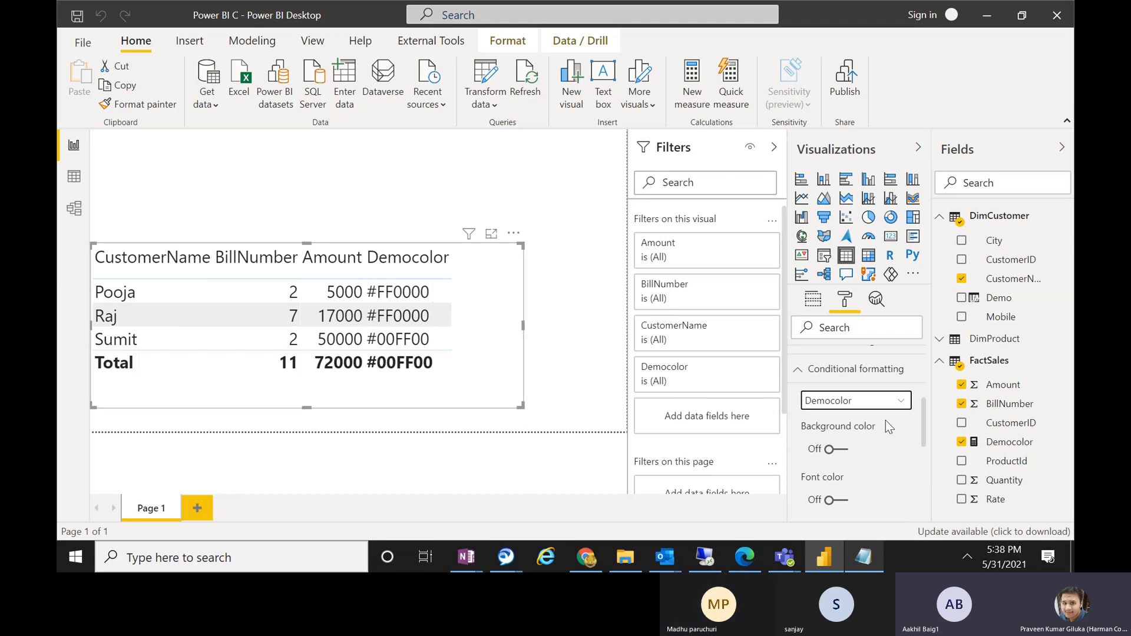
# Turn on background color for the Democolor column, formatted by field value based on the FactSales Democolor measure
pyautogui.click(832, 453)
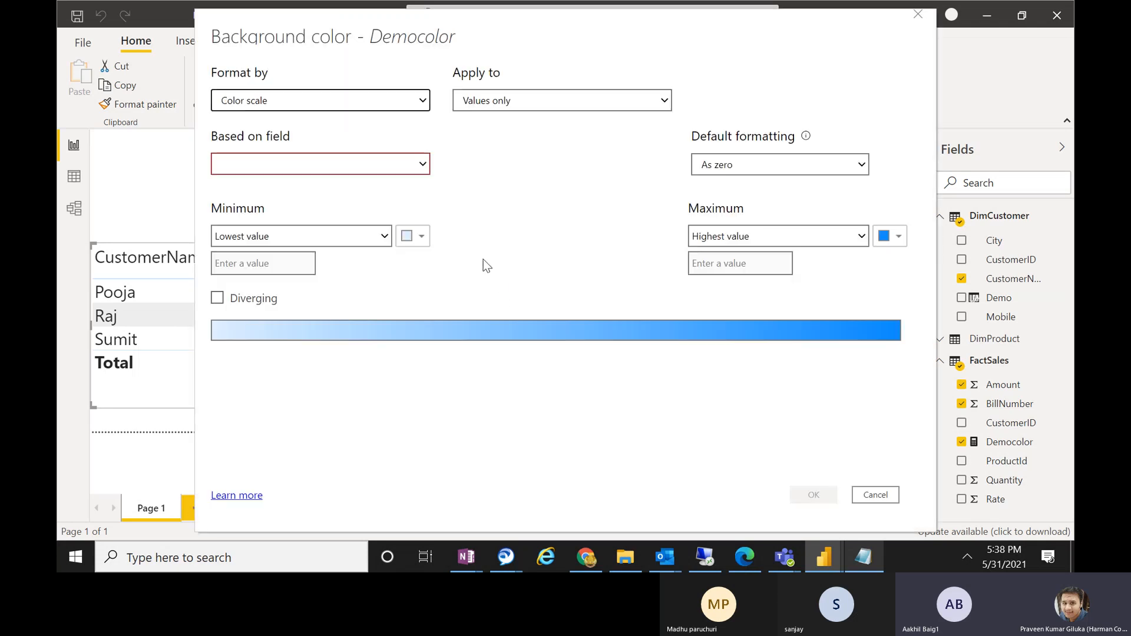
pyautogui.click(263, 102)
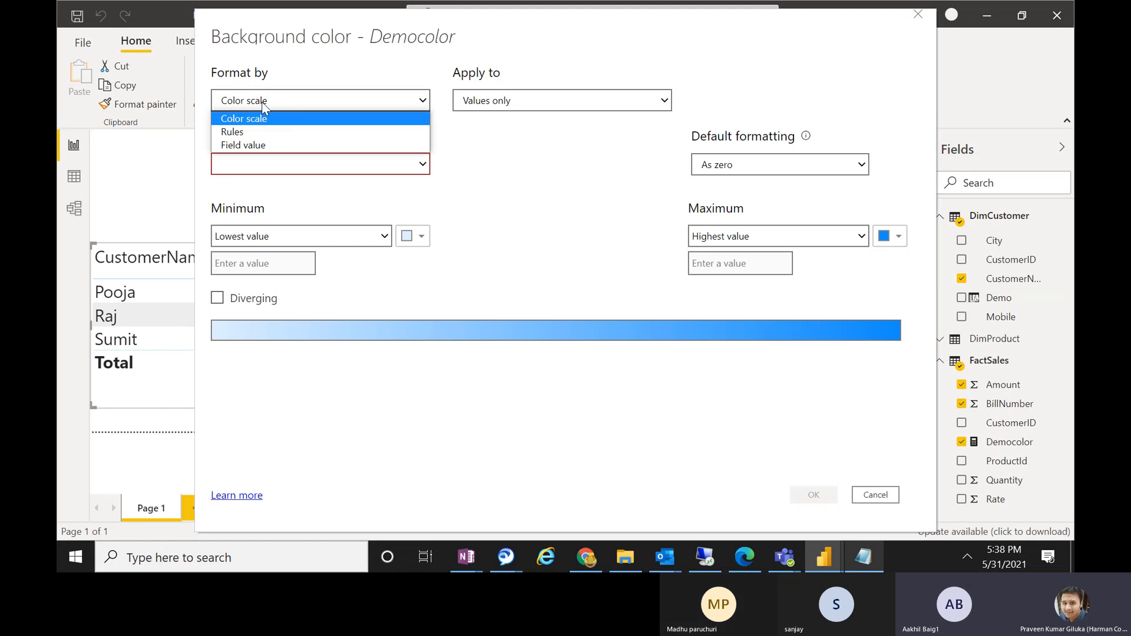
pyautogui.click(226, 146)
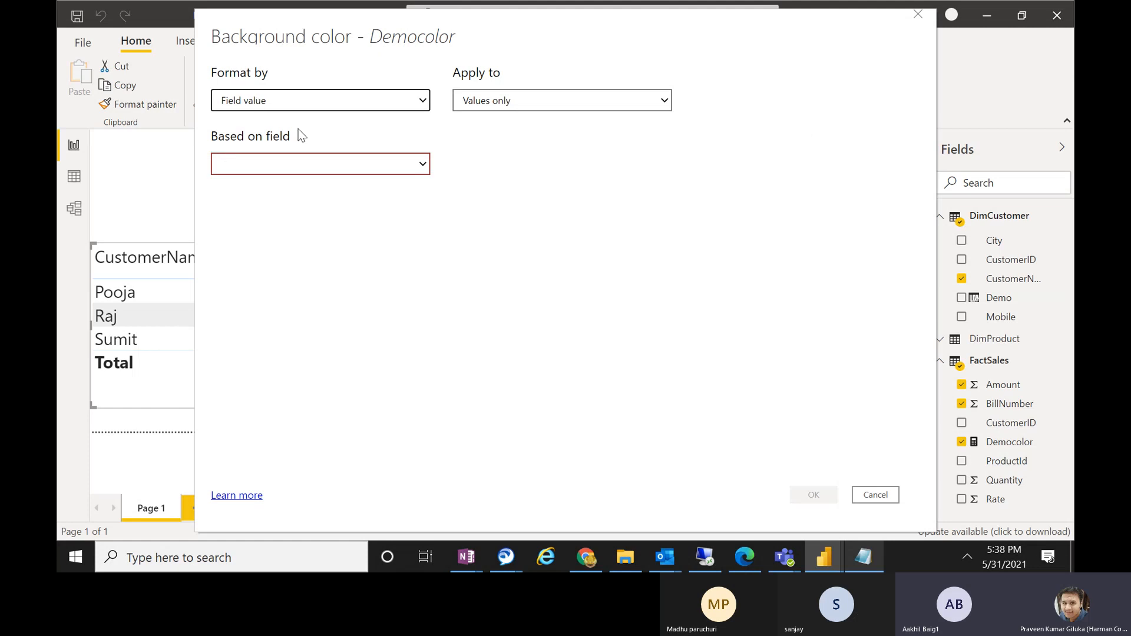
pyautogui.click(236, 166)
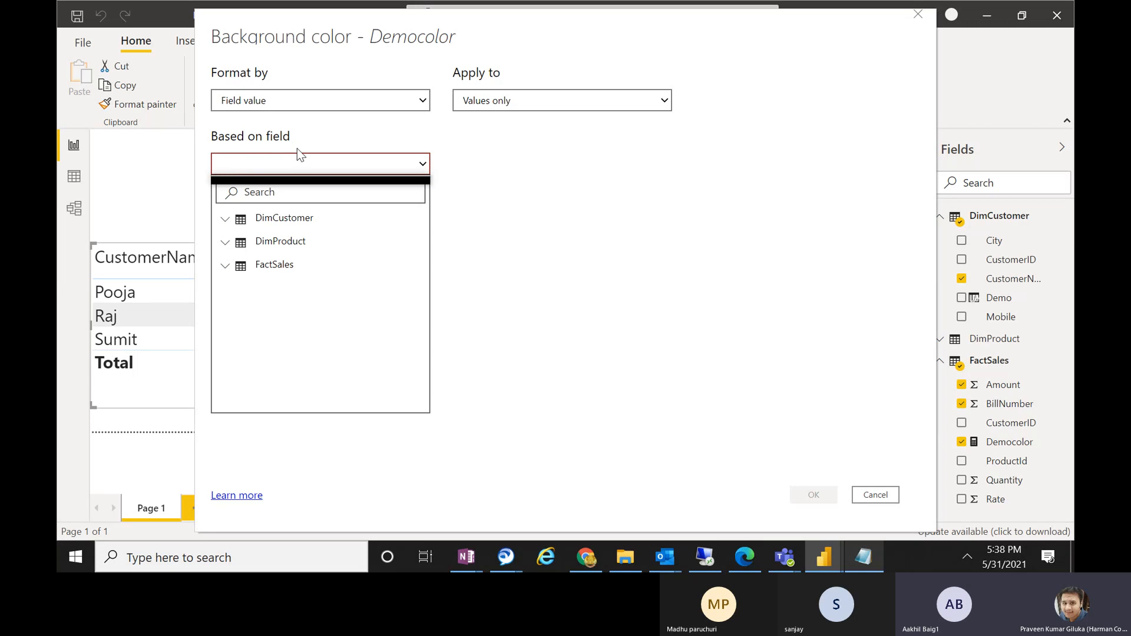
pyautogui.click(225, 268)
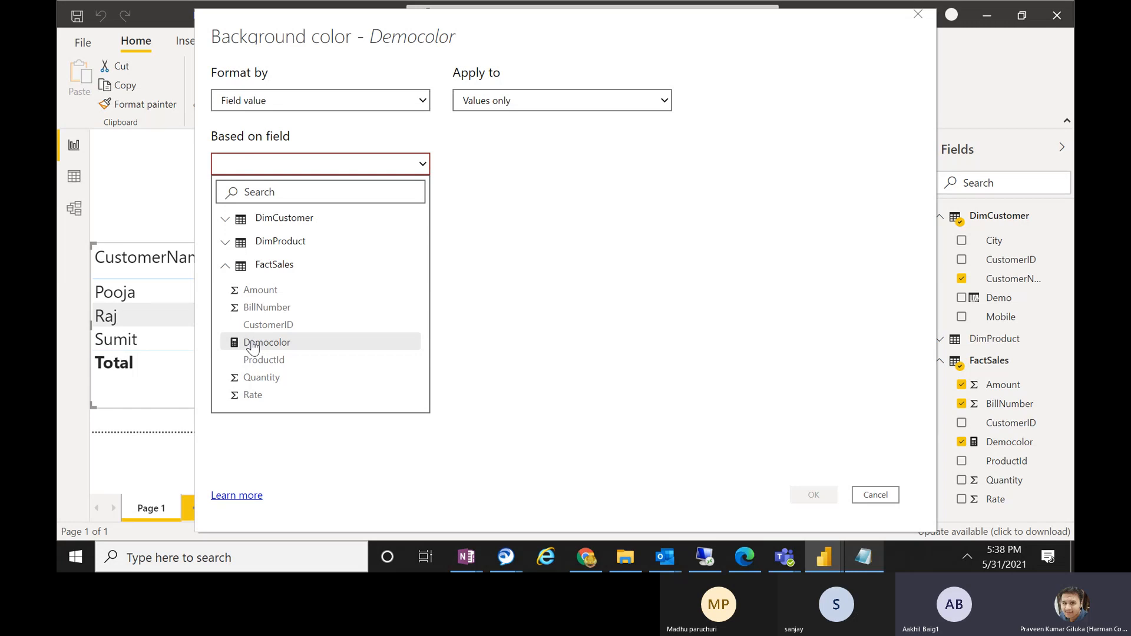
pyautogui.click(282, 344)
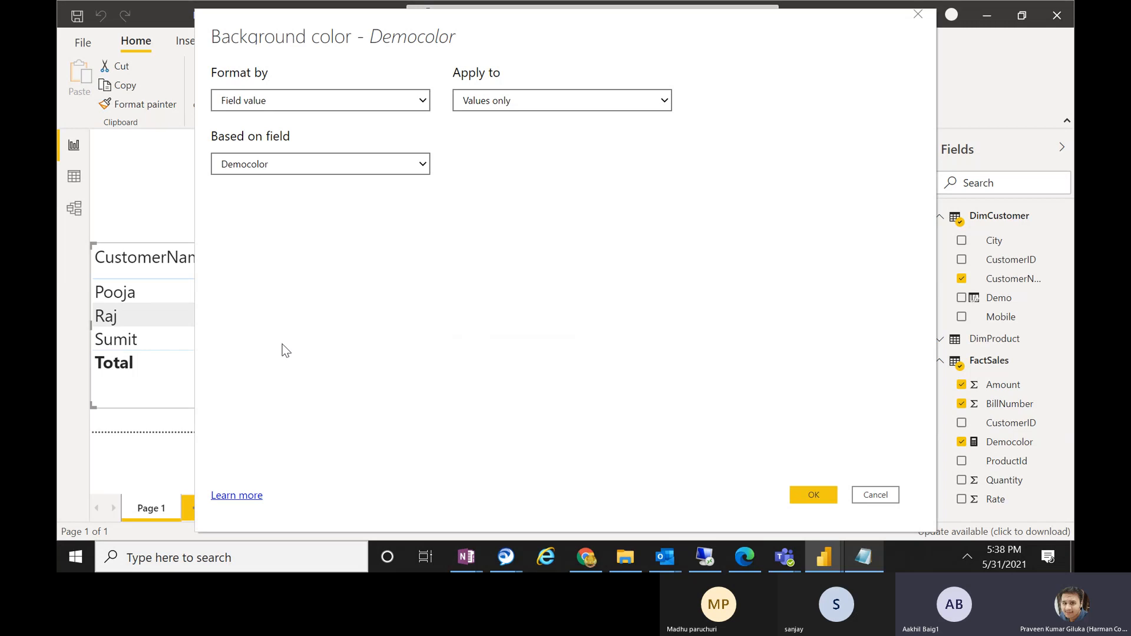
pyautogui.click(810, 496)
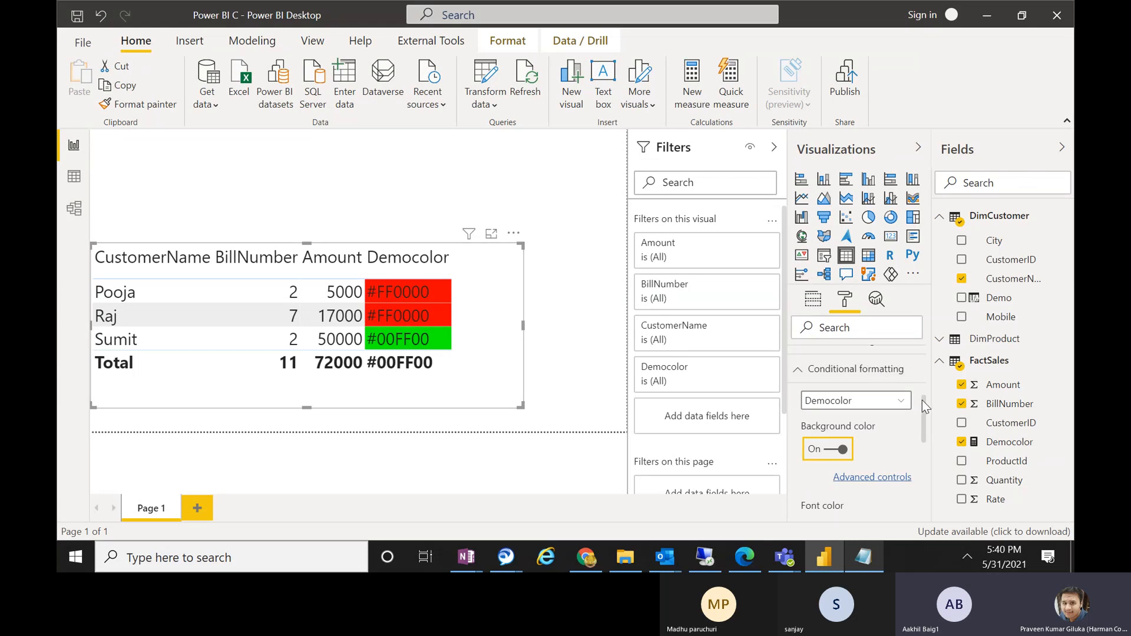
# Turn on font color for the Democolor column, formatted by field value based on the Democolor measure, and return to the visual's field settings
pyautogui.scroll(-1, 921, 400)
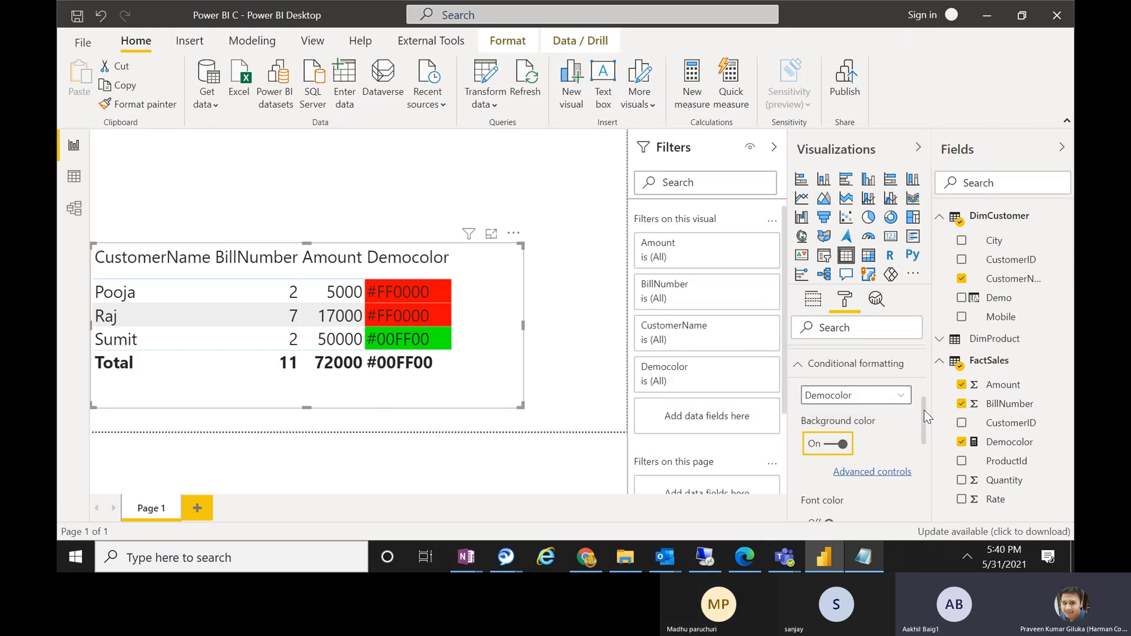
pyautogui.moveTo(924, 412); pyautogui.dragTo(924, 429)
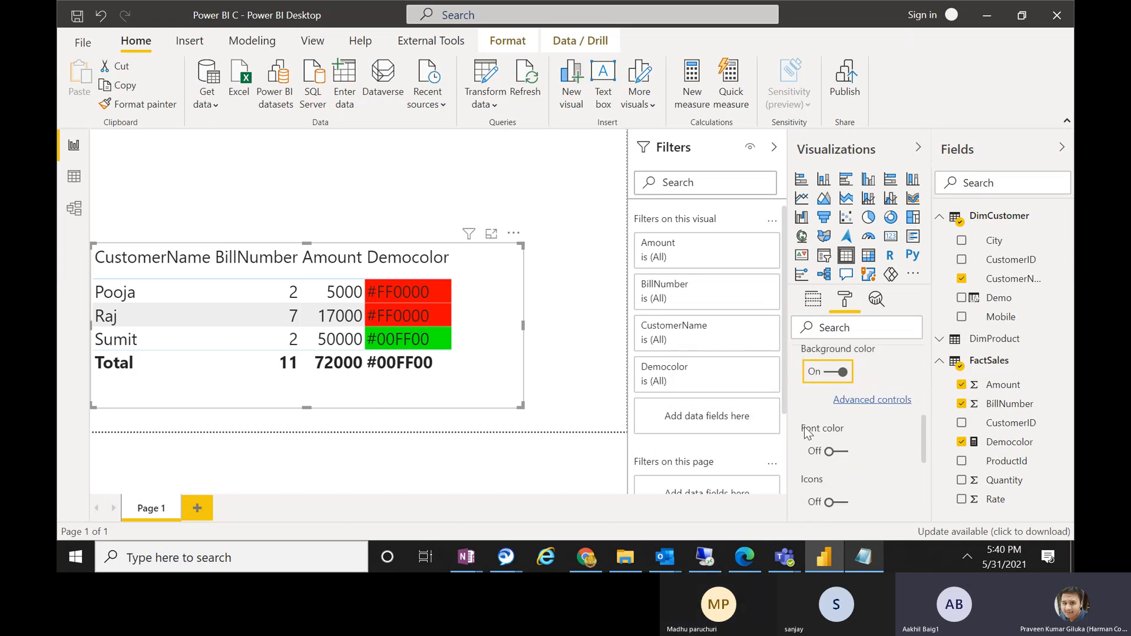
pyautogui.click(836, 452)
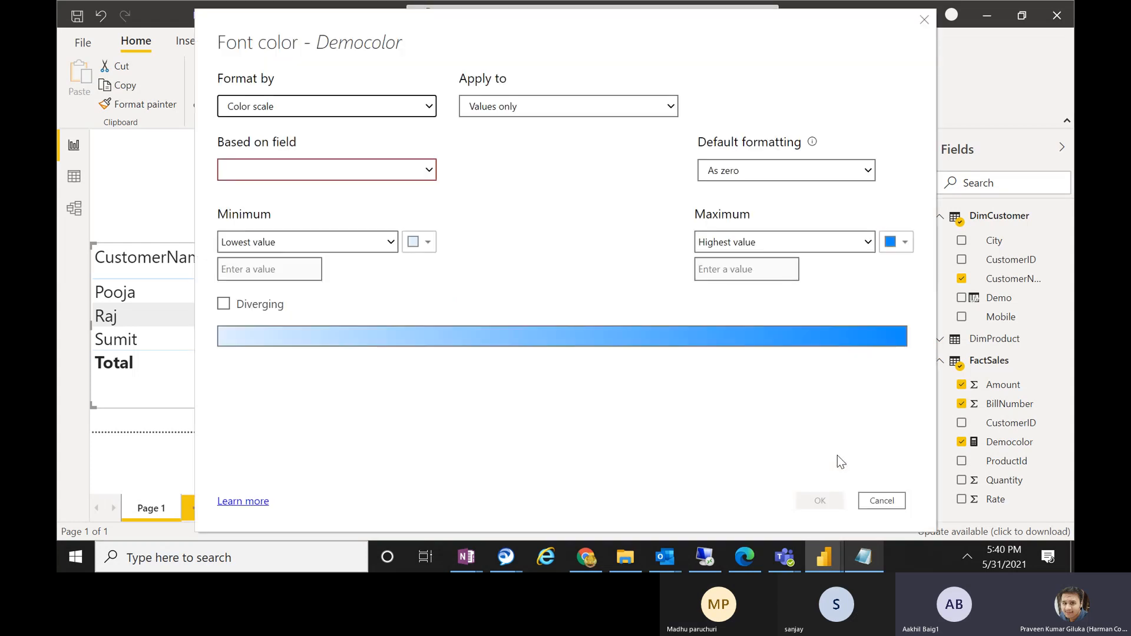
pyautogui.click(288, 105)
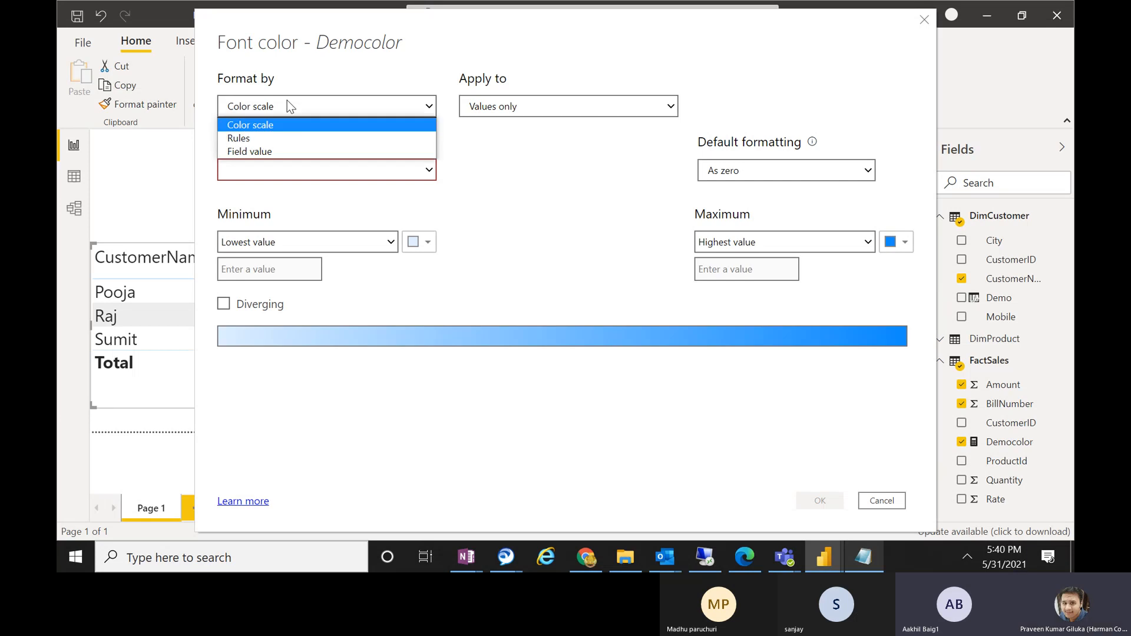
pyautogui.click(268, 152)
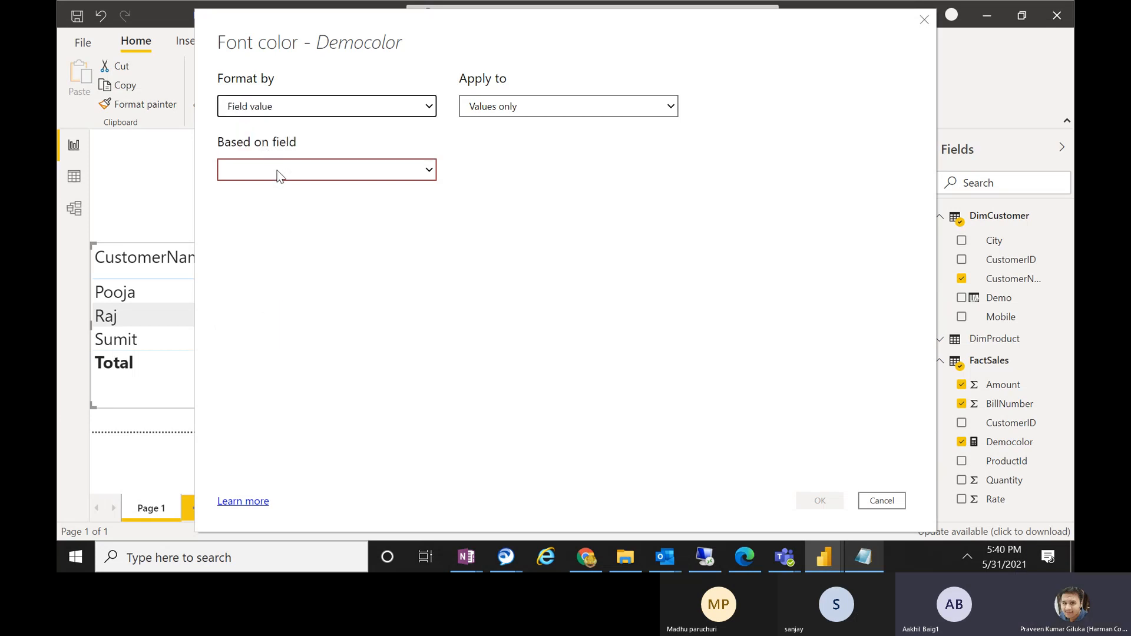
pyautogui.click(278, 173)
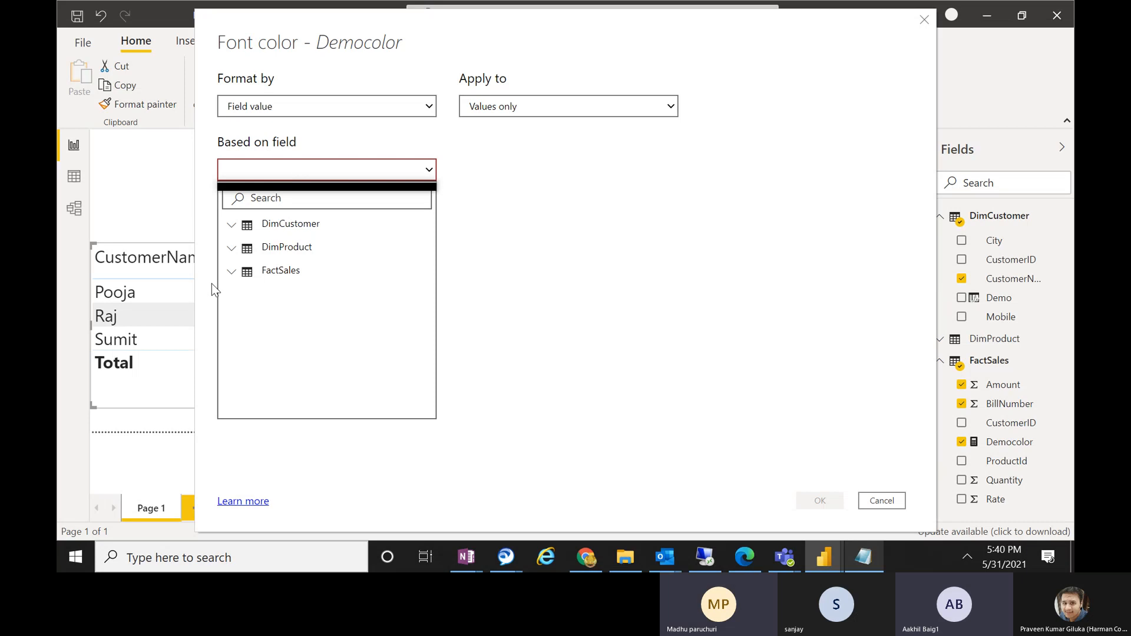
pyautogui.click(232, 272)
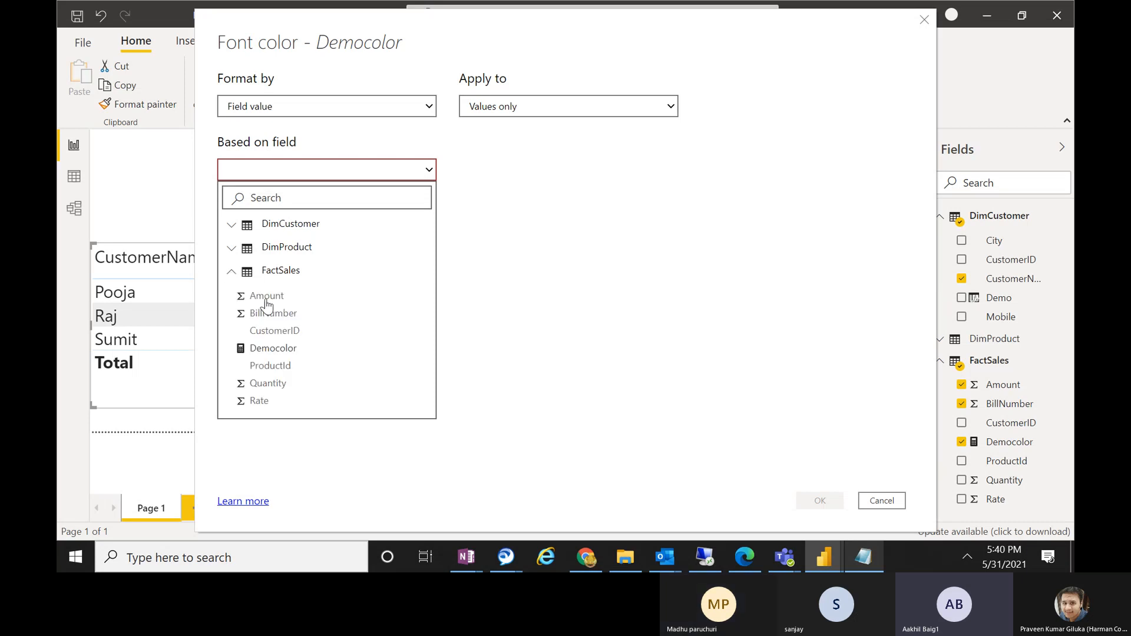
pyautogui.click(281, 350)
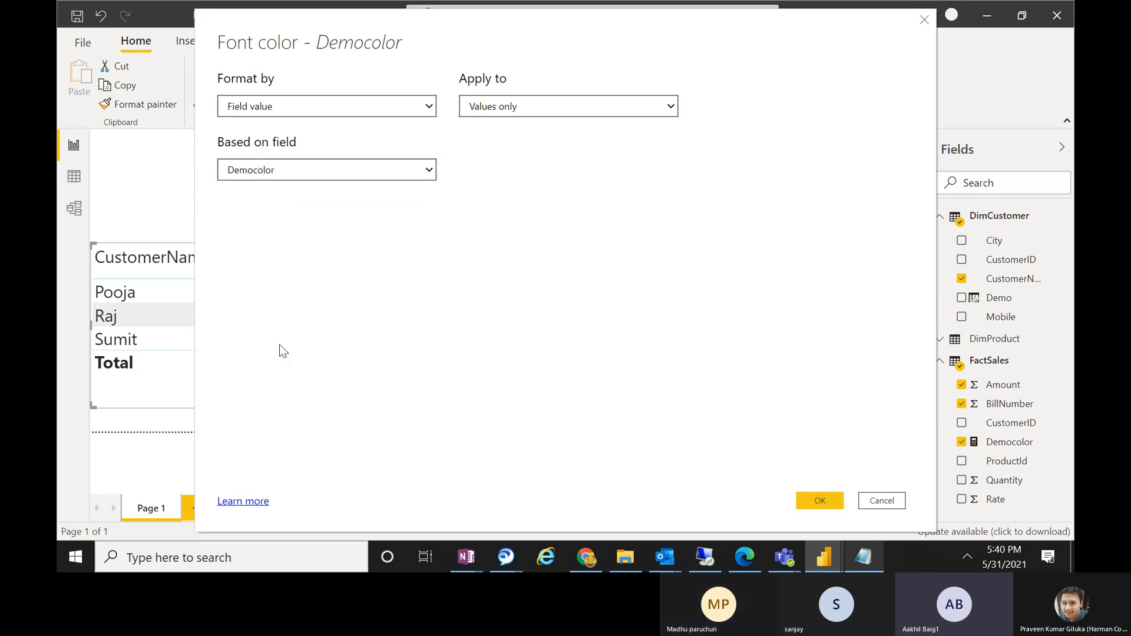
pyautogui.click(812, 501)
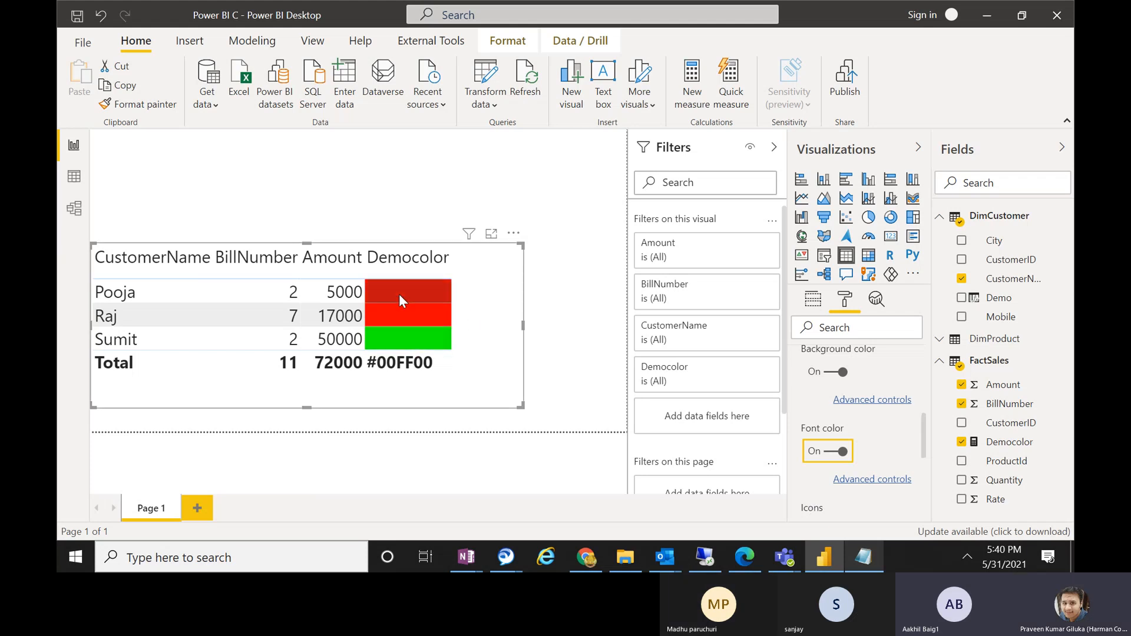
pyautogui.moveTo(400, 335)
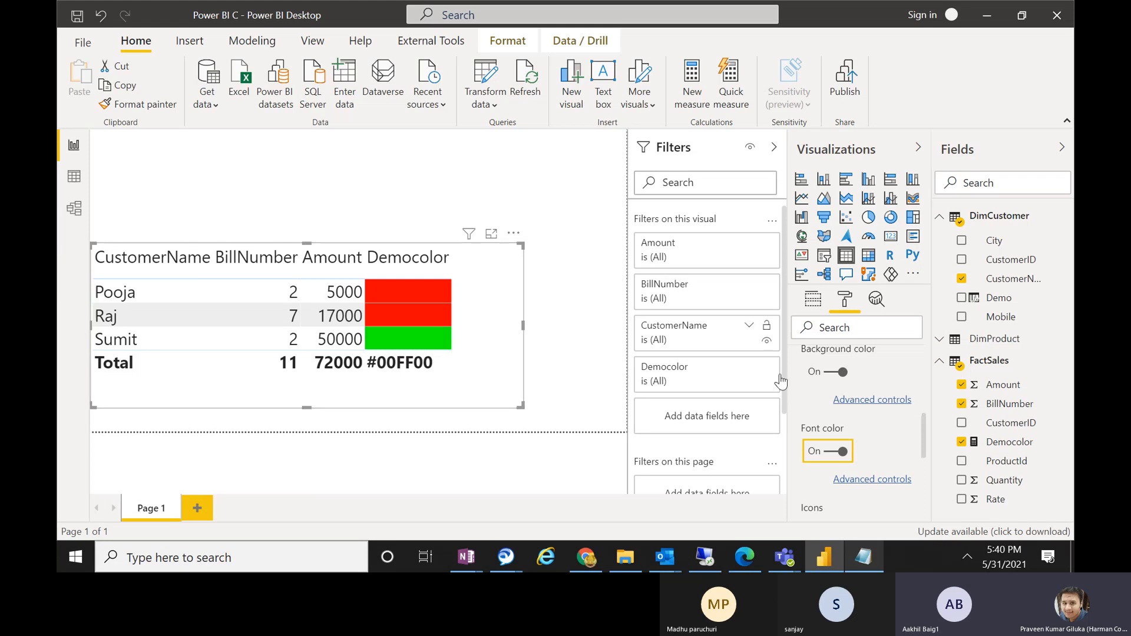
pyautogui.click(813, 300)
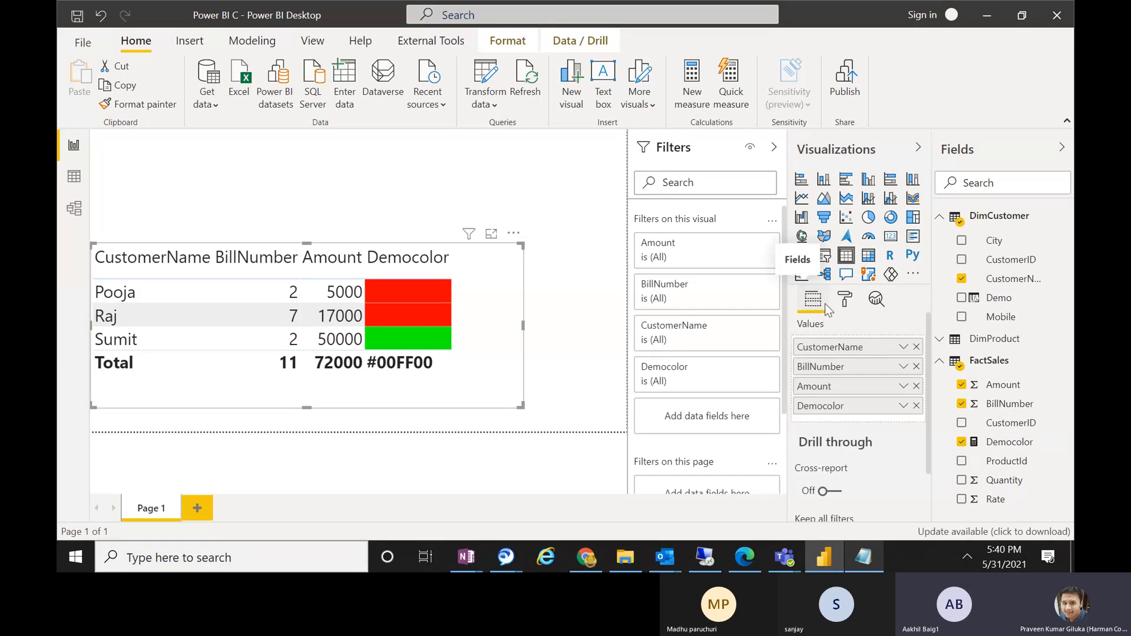
# Remove the Amount field from the table visual
pyautogui.click(915, 386)
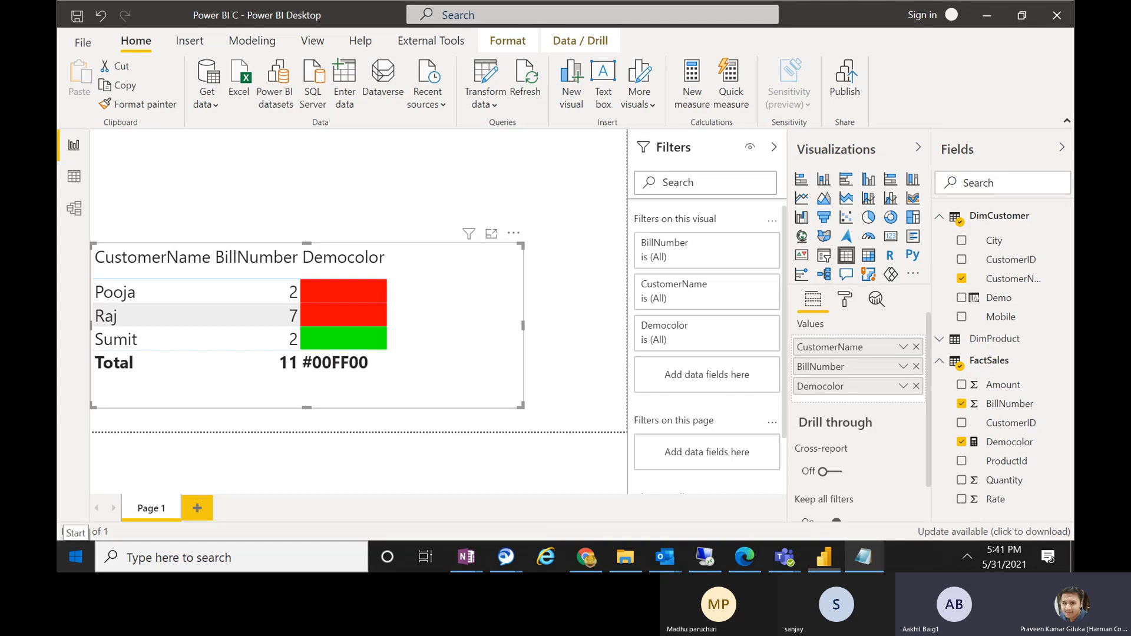
# Launch Excel with a new blank workbook and select cell F3
pyautogui.click(75, 557)
pyautogui.write('EX')
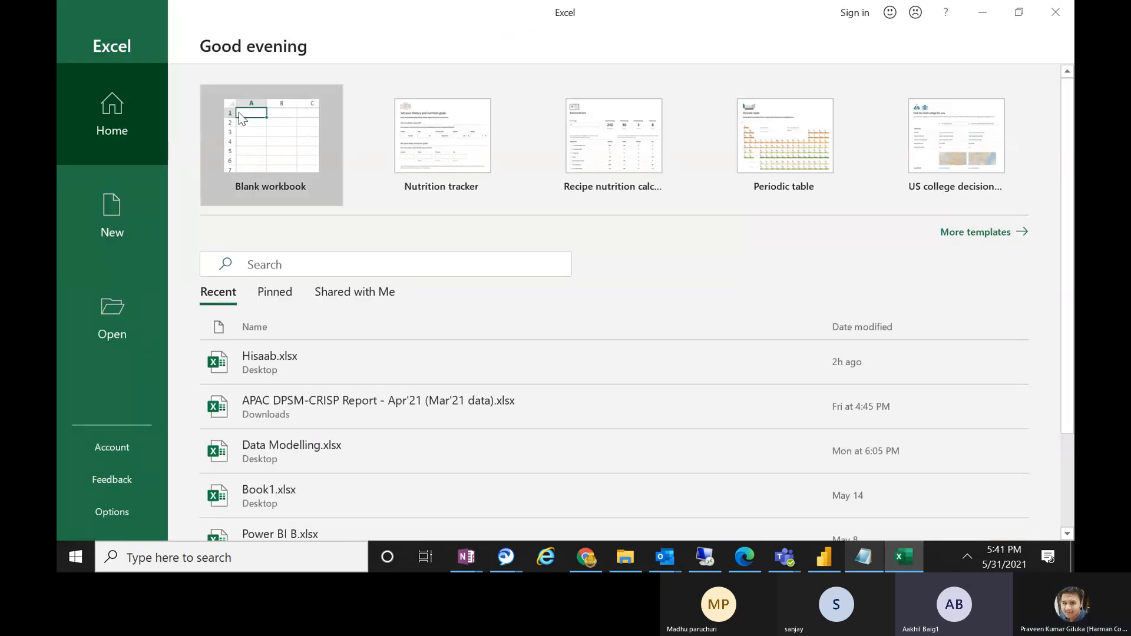
pyautogui.click(241, 118)
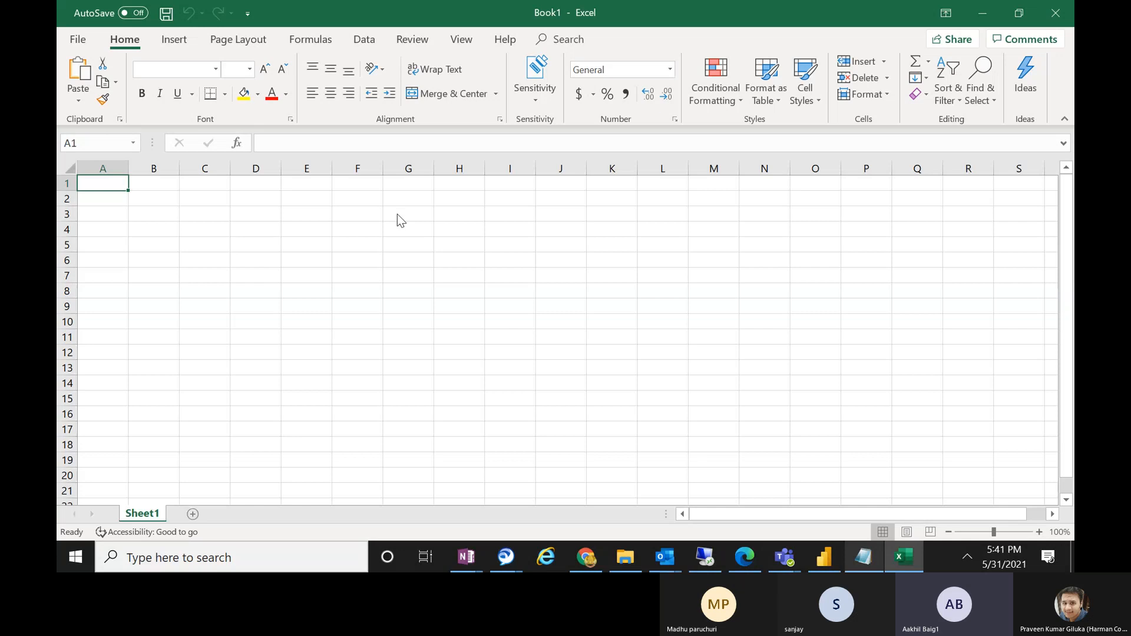
pyautogui.click(356, 211)
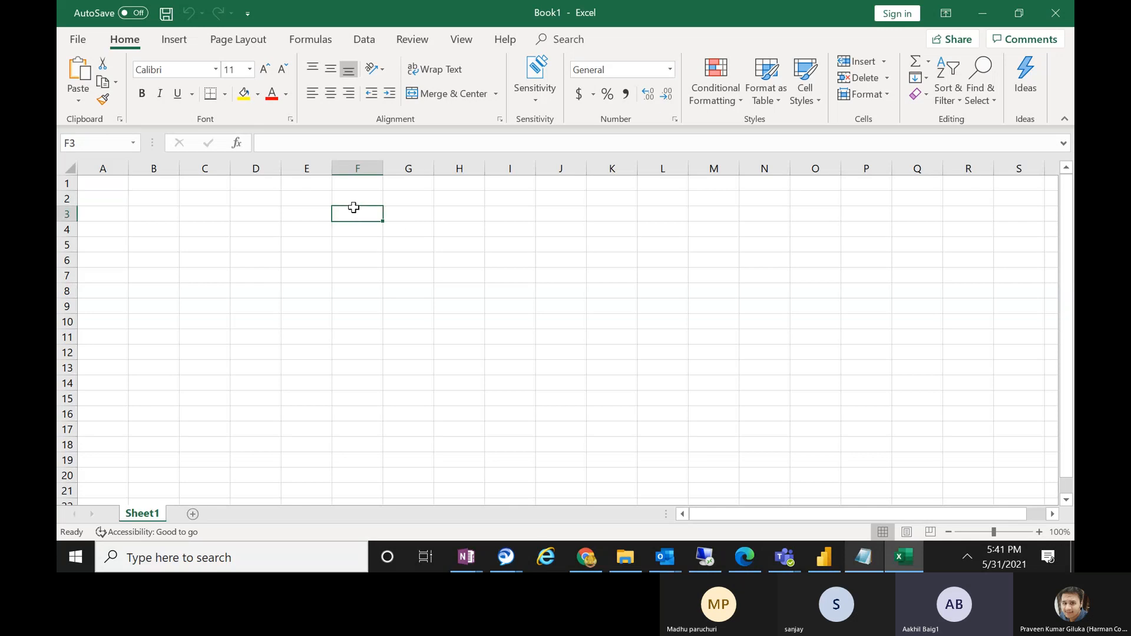
pyautogui.write('RA')
pyautogui.write('NG')
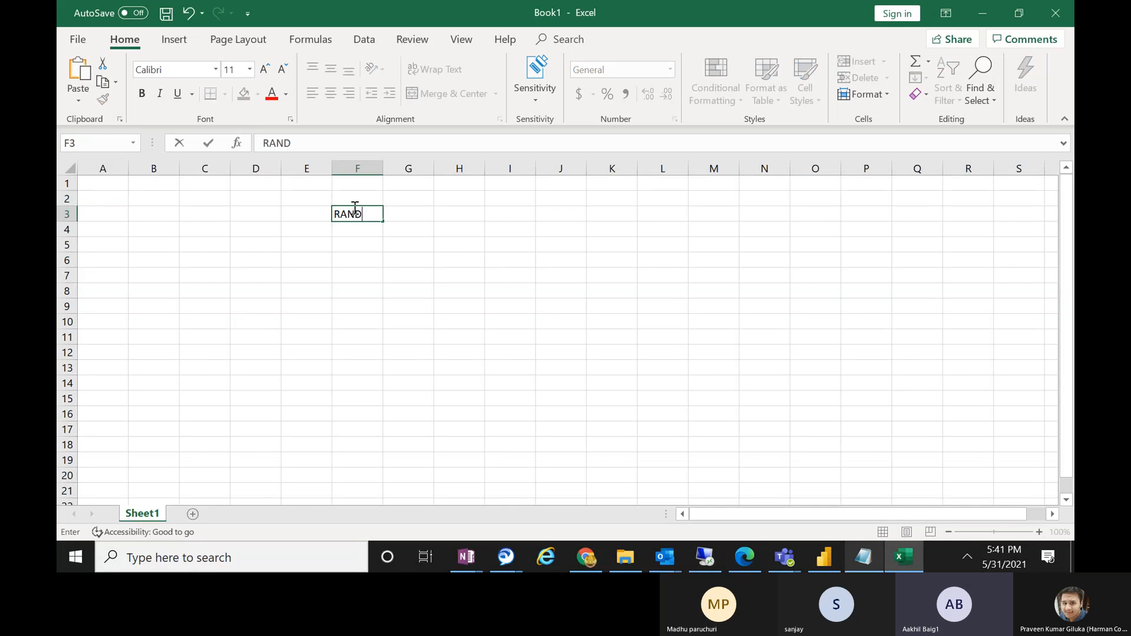
pyautogui.press('BackSpace')
pyautogui.press('BackSpace')
pyautogui.press('BackSpace')
pyautogui.press('BackSpace')
# Enter the formula =RANDBETWEEN(20000, 100000) in cell F3
pyautogui.write('=RA')
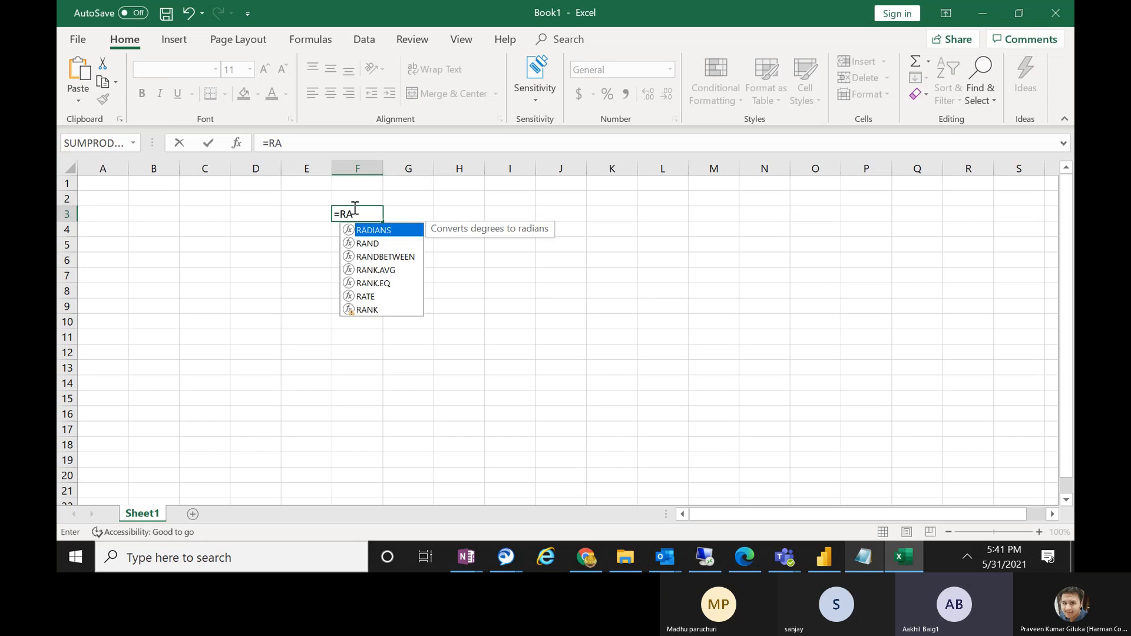
pyautogui.press('Down')
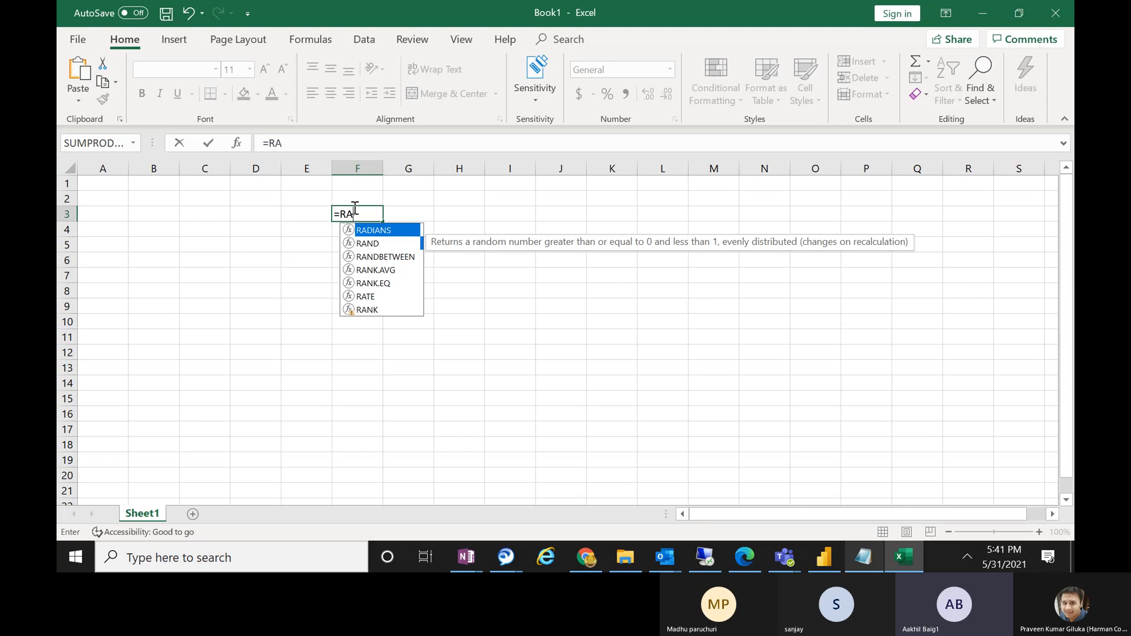
pyautogui.press('Return')
pyautogui.click(354, 207)
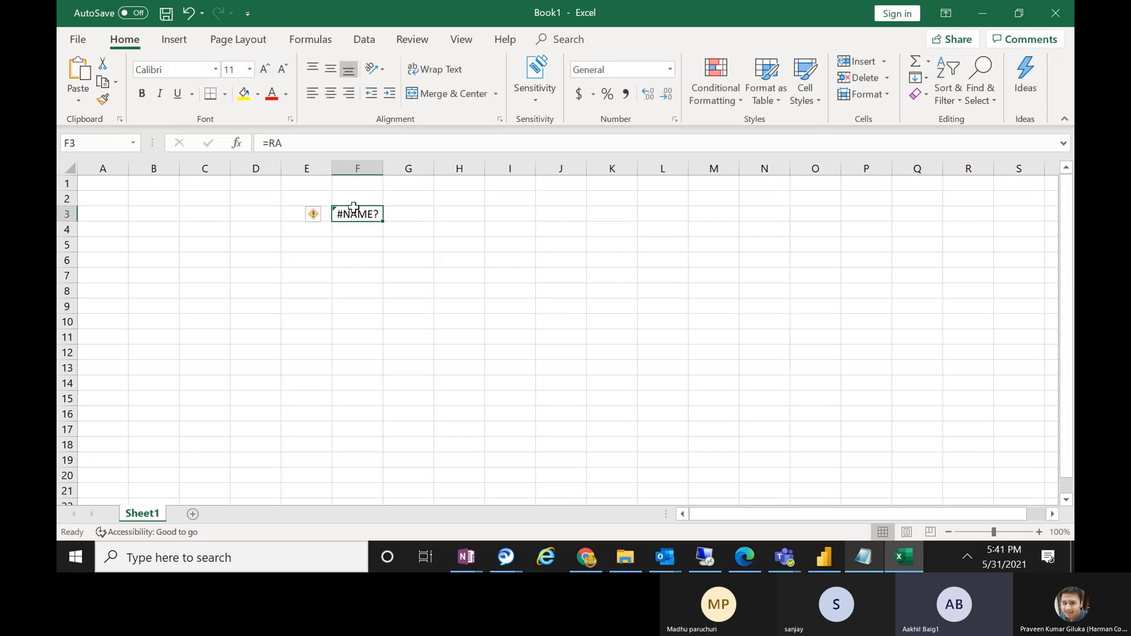
pyautogui.click(296, 145)
pyautogui.write('N')
pyautogui.press('Down')
pyautogui.press('Down')
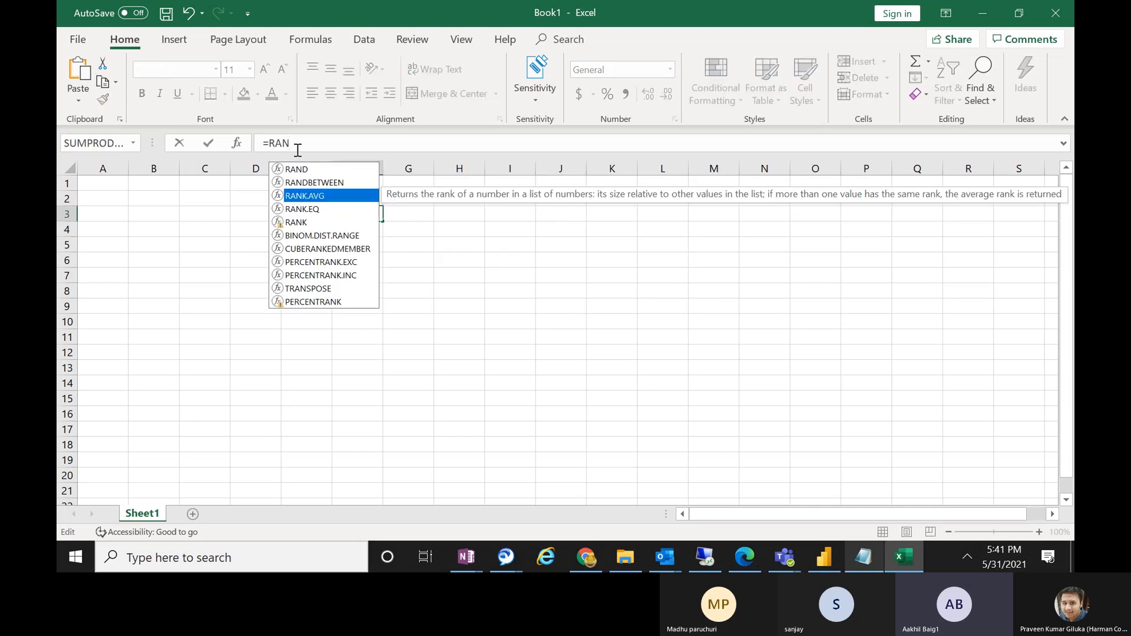
pyautogui.press('Up')
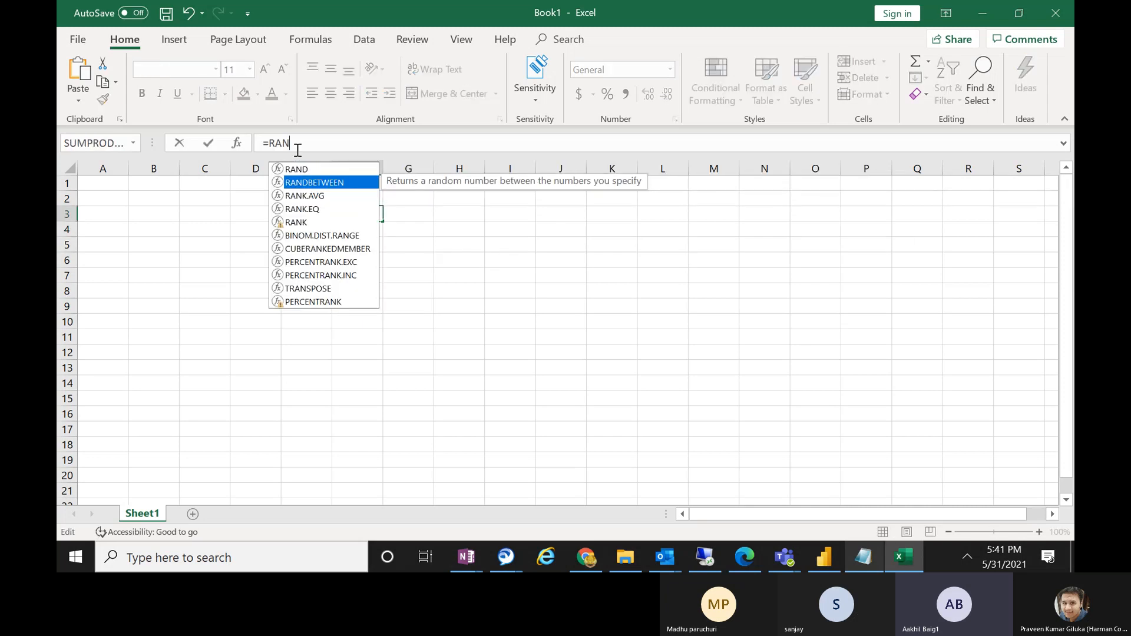
pyautogui.doubleClick(313, 182)
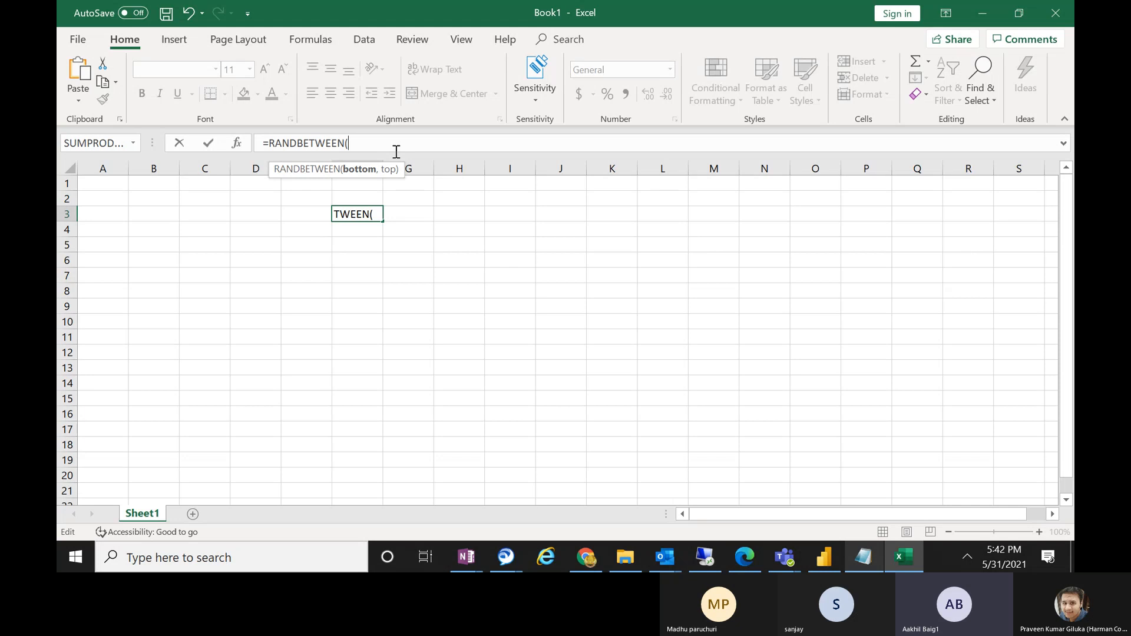
pyautogui.write('20000,')
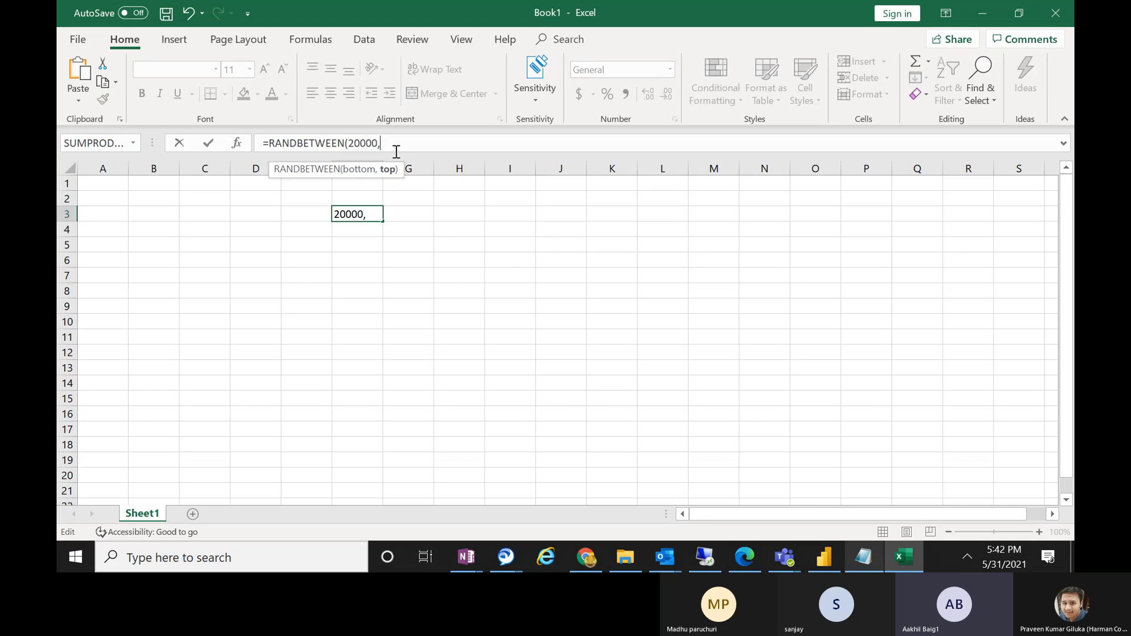
pyautogui.write(' 100000')
pyautogui.press('Return')
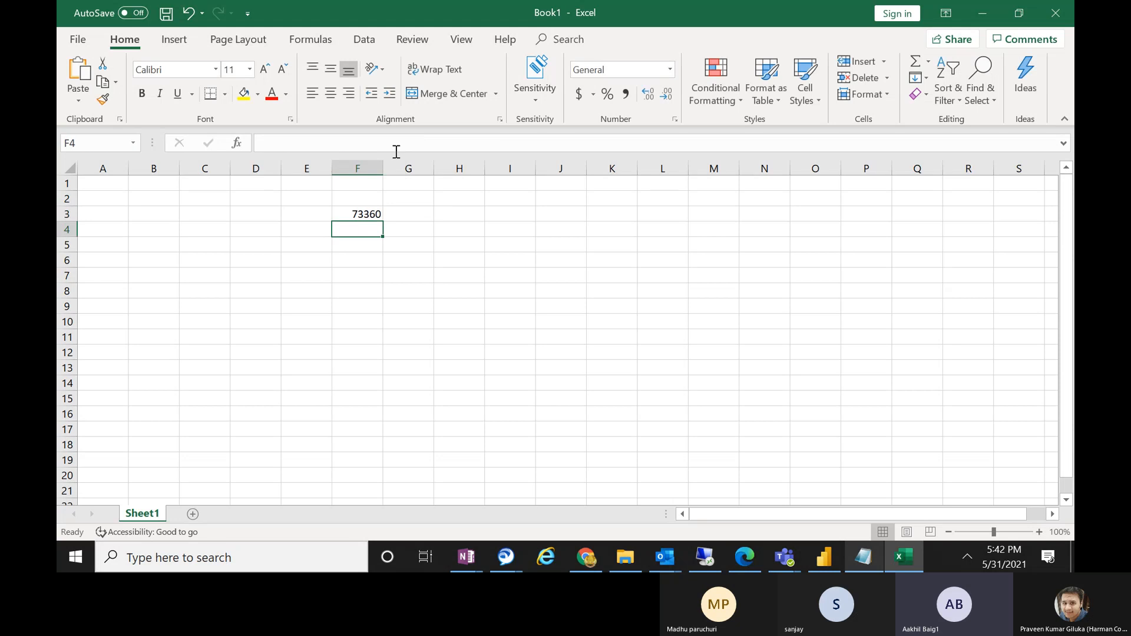
# Fill the RANDBETWEEN formula from F3 down to F28 and deselect the range
pyautogui.moveTo(357, 212); pyautogui.dragTo(355, 519)
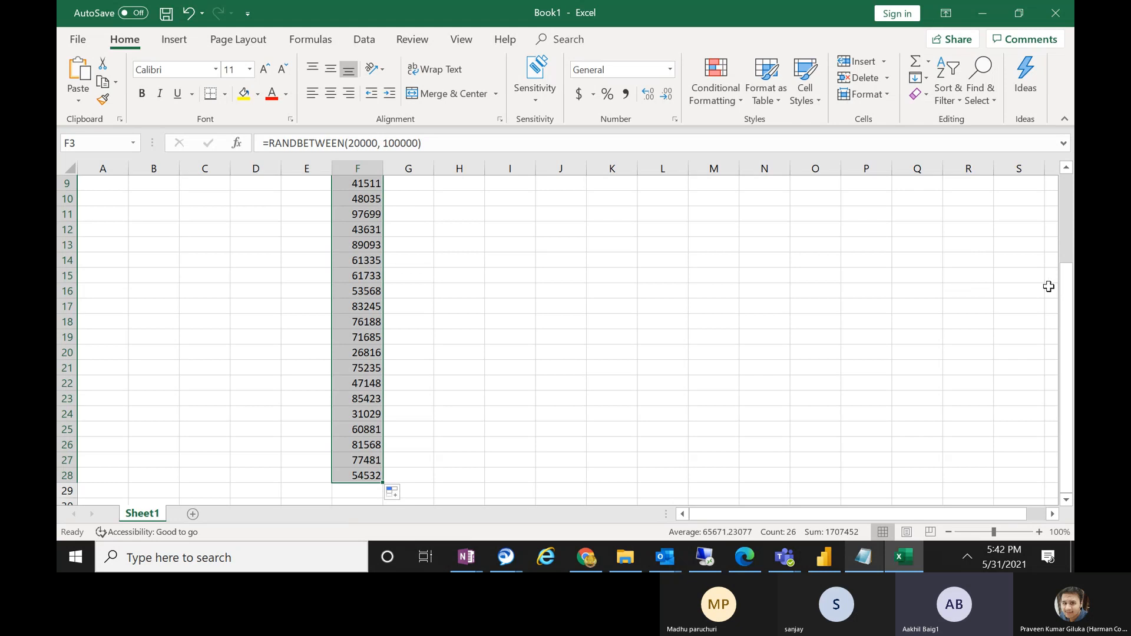
pyautogui.moveTo(1064, 286); pyautogui.dragTo(1055, 216)
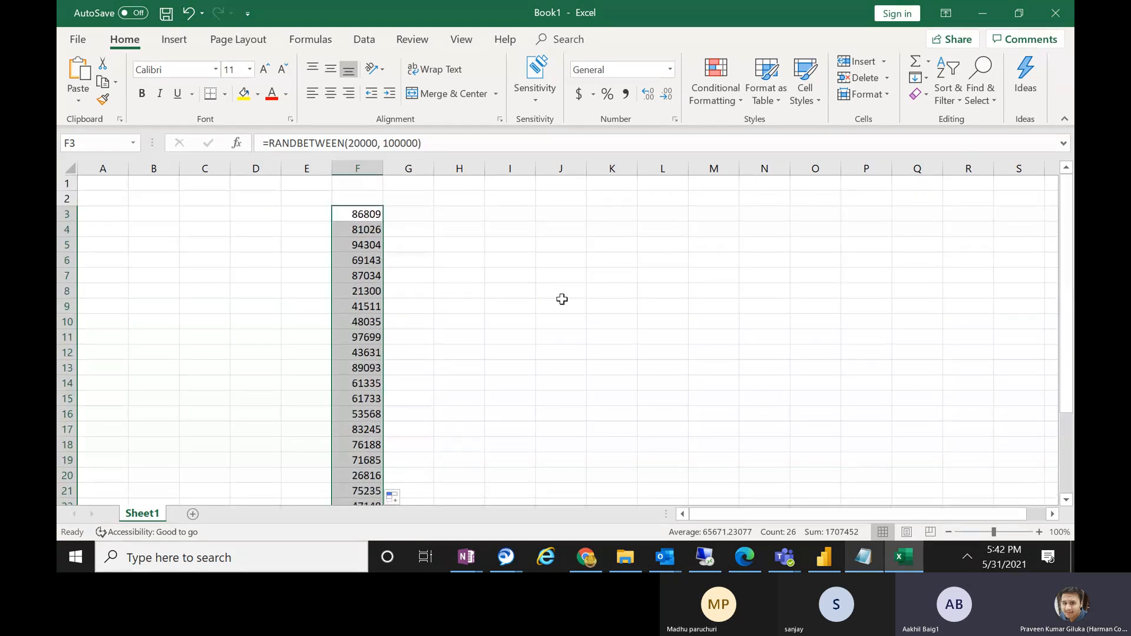
pyautogui.click(459, 321)
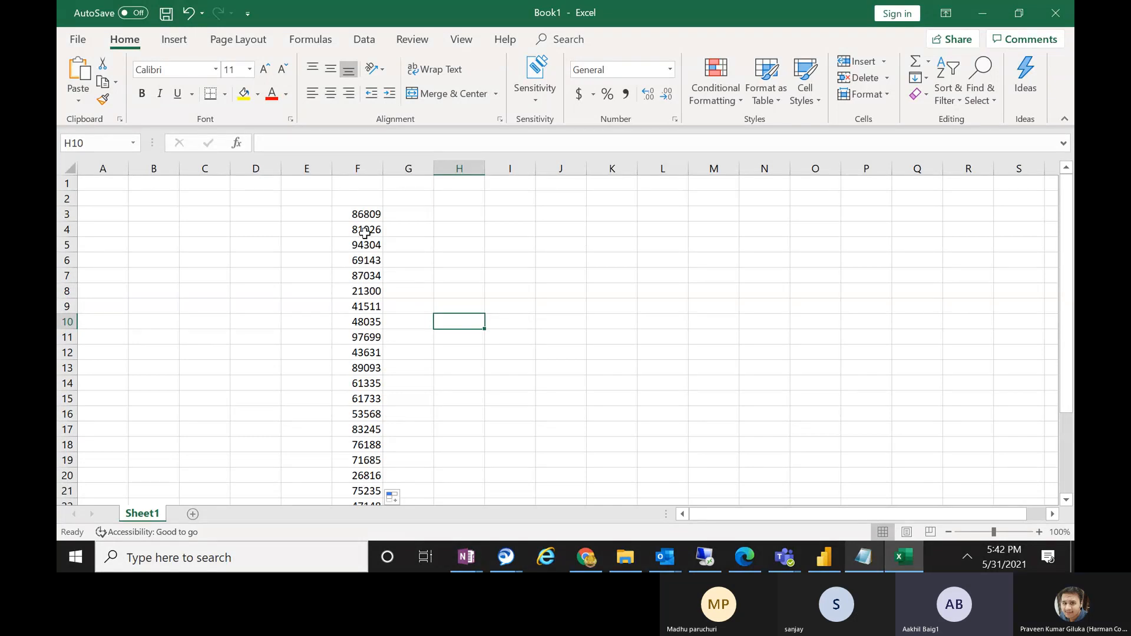
# Select the random numbers in column F and compare them with the color-coded table in Power BI, ending in Excel
pyautogui.moveTo(361, 214); pyautogui.dragTo(351, 497)
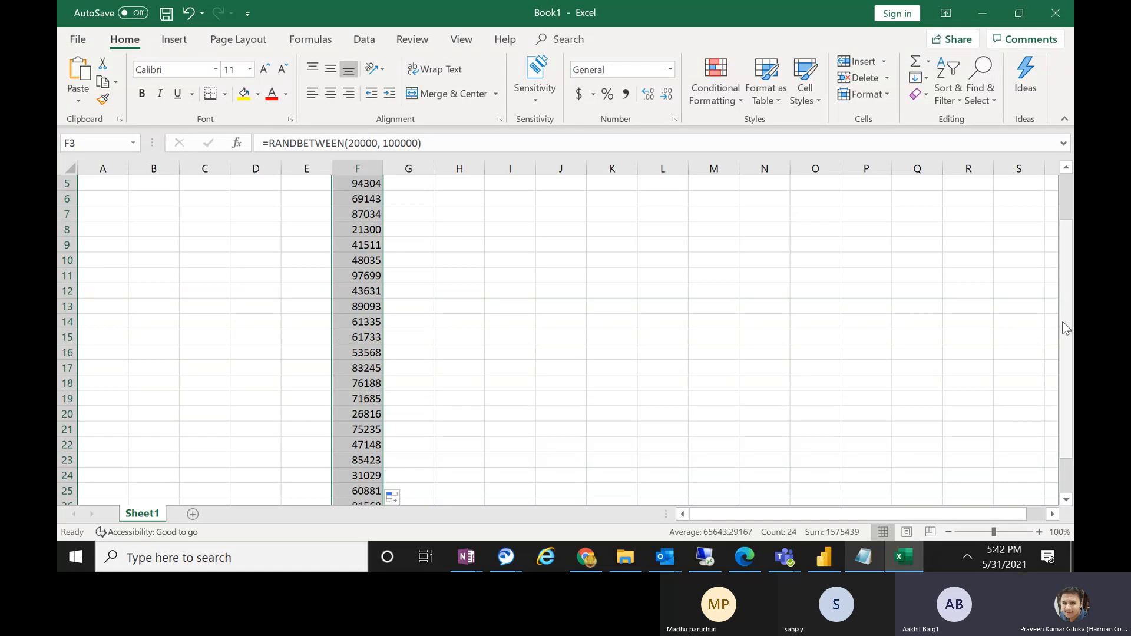
pyautogui.moveTo(1057, 313); pyautogui.dragTo(1055, 290)
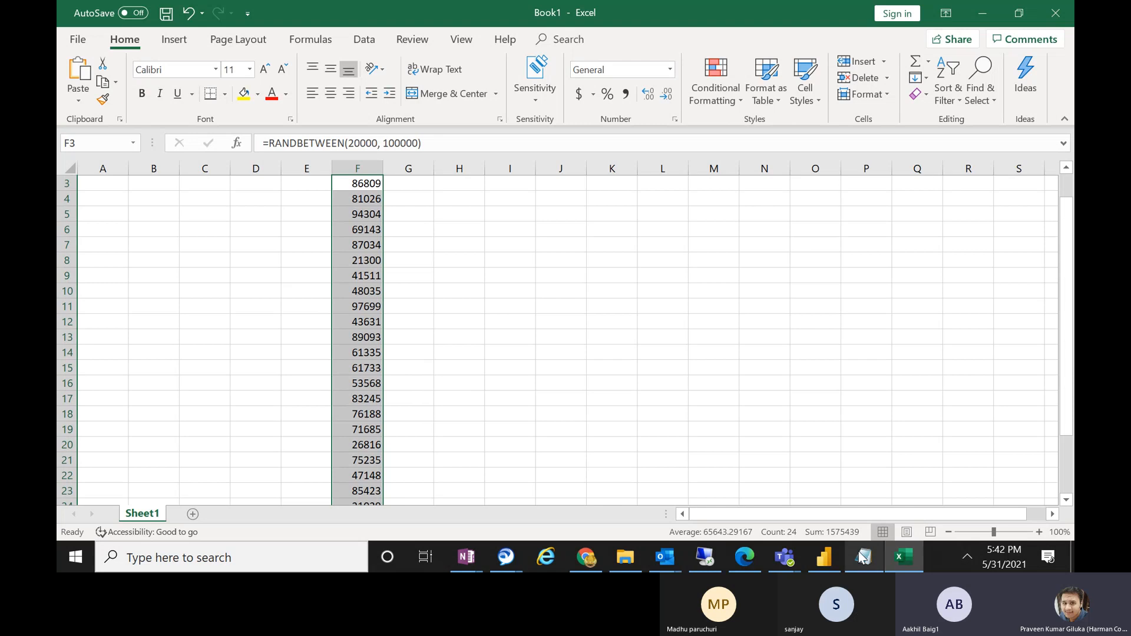
pyautogui.click(826, 556)
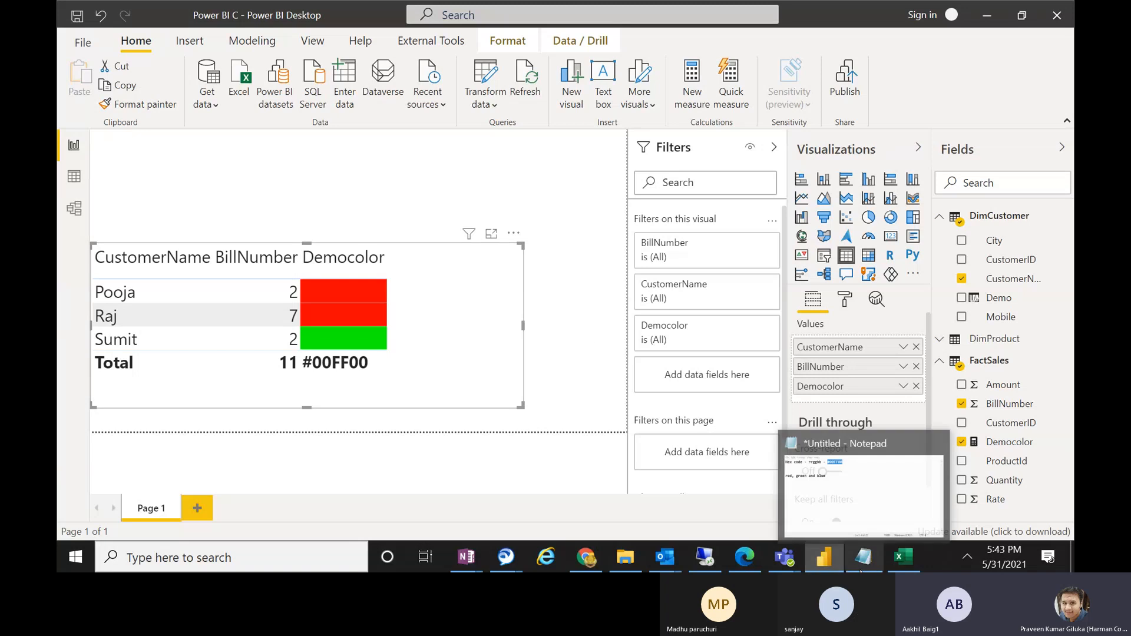
pyautogui.click(907, 557)
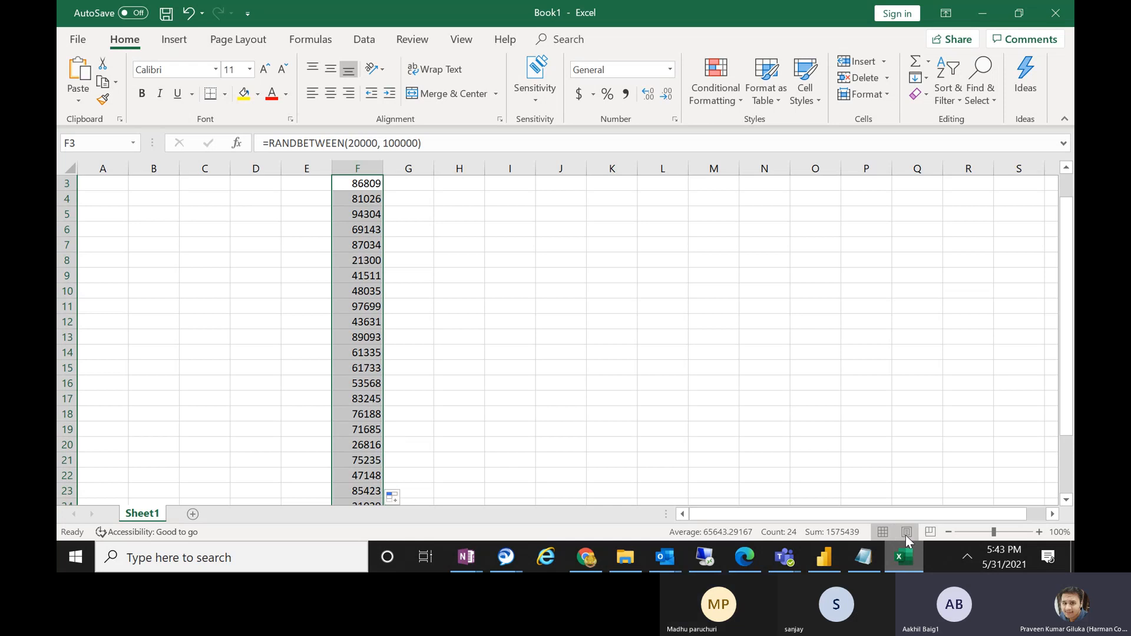
pyautogui.click(907, 564)
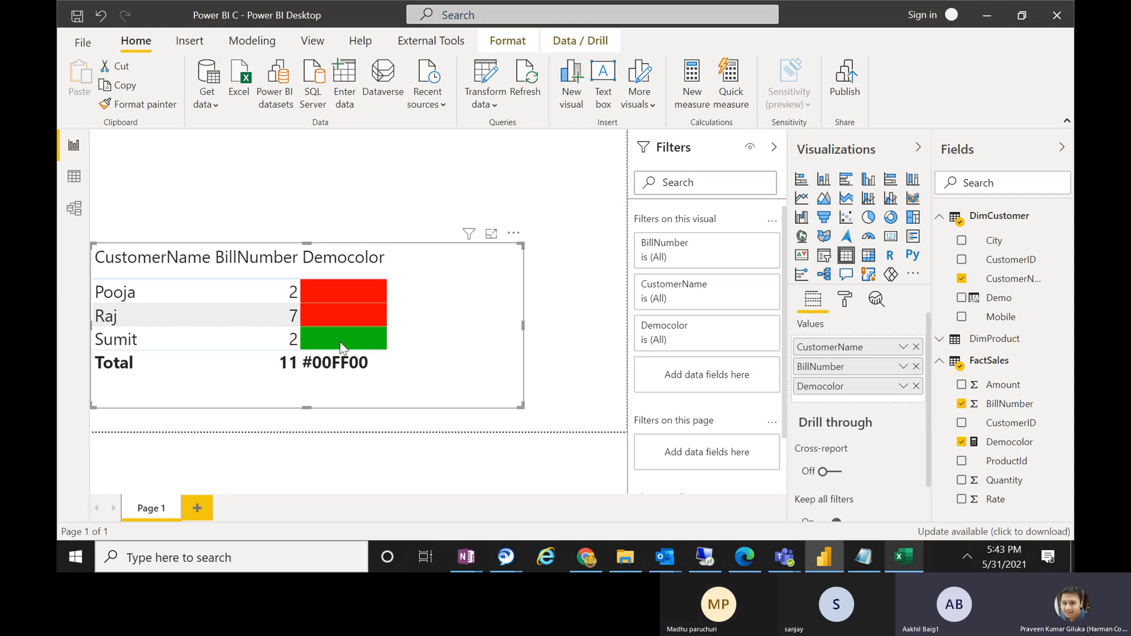
pyautogui.click(914, 550)
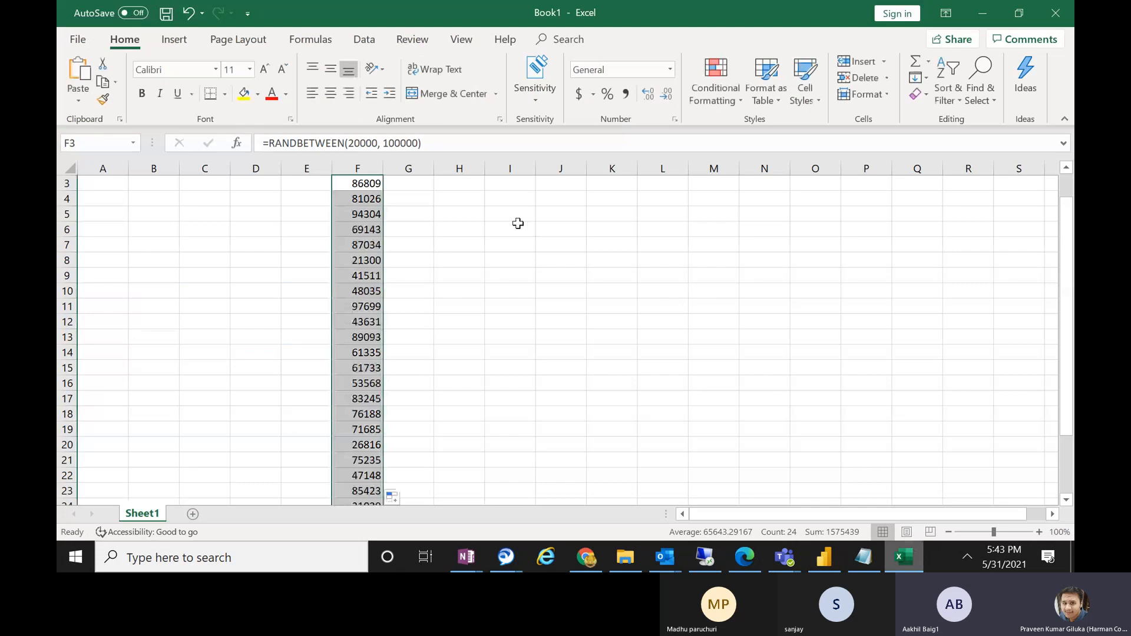
# Enter "kpi" in cell I6 and "KEY PERFORMANCE INDICATOR" in cell I8
pyautogui.write('kpi')
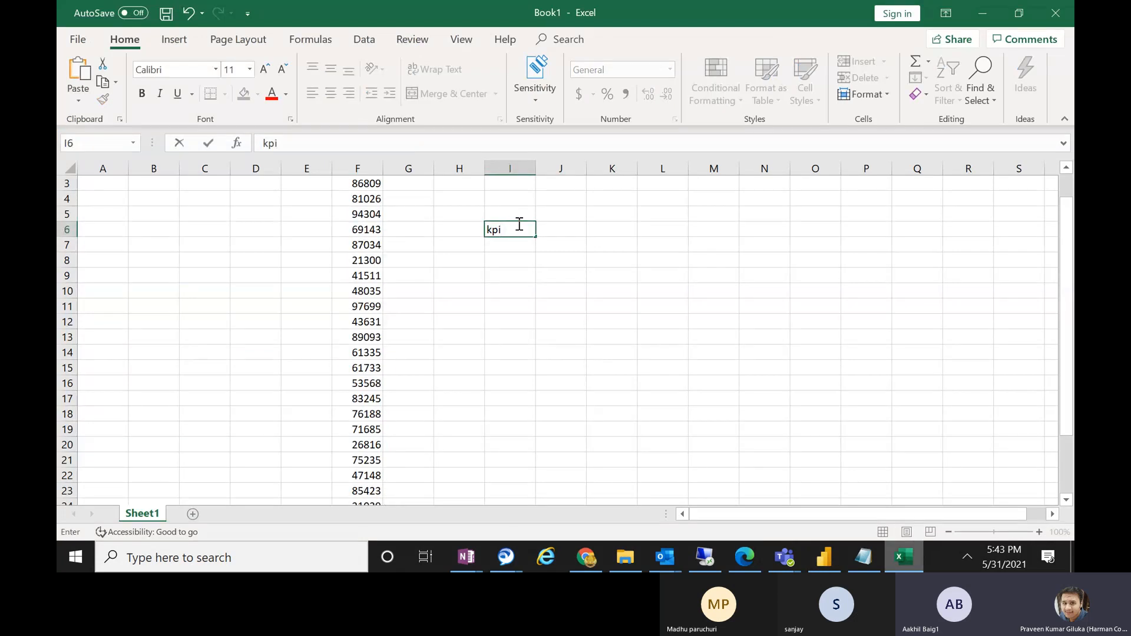
pyautogui.click(494, 262)
pyautogui.write('K')
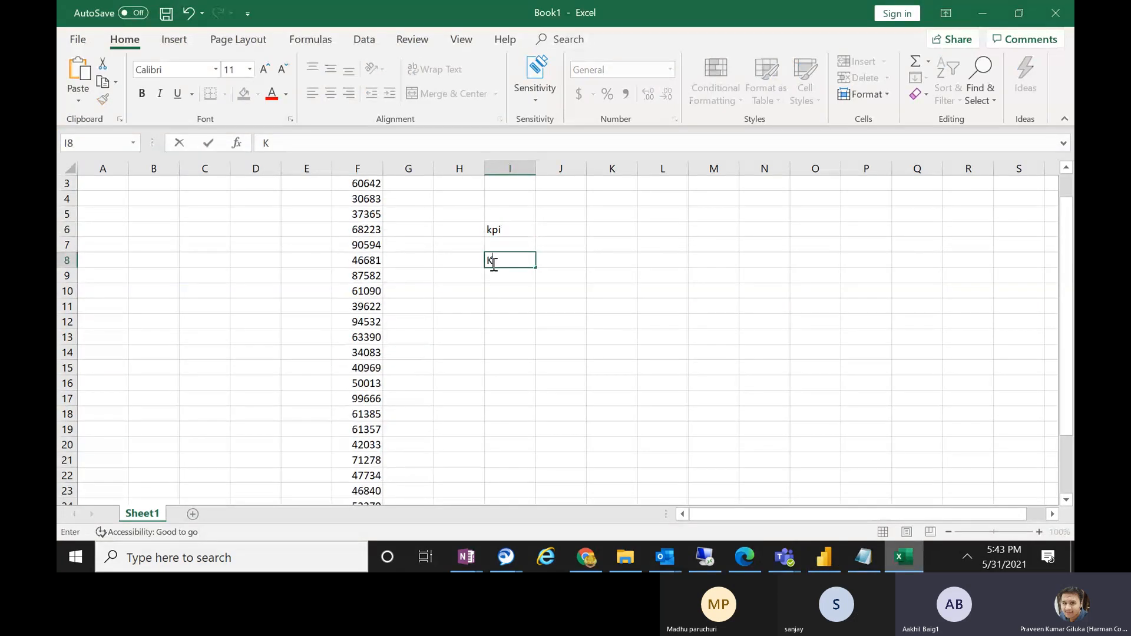
pyautogui.write('EY PERFORMA')
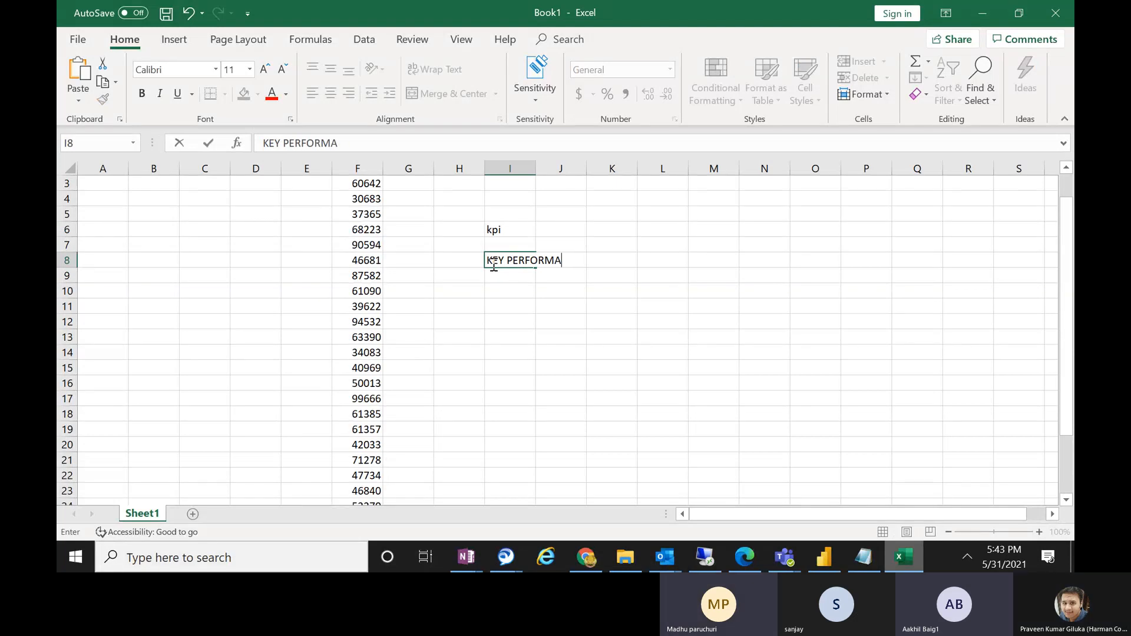
pyautogui.write('NCE INDI')
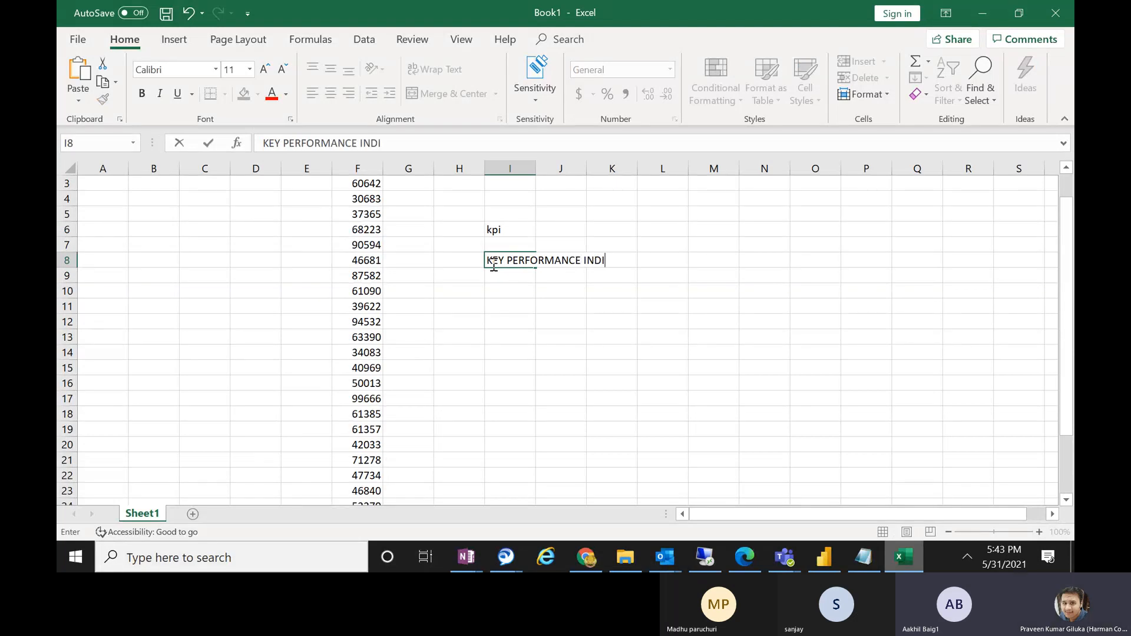
pyautogui.write('CATOR')
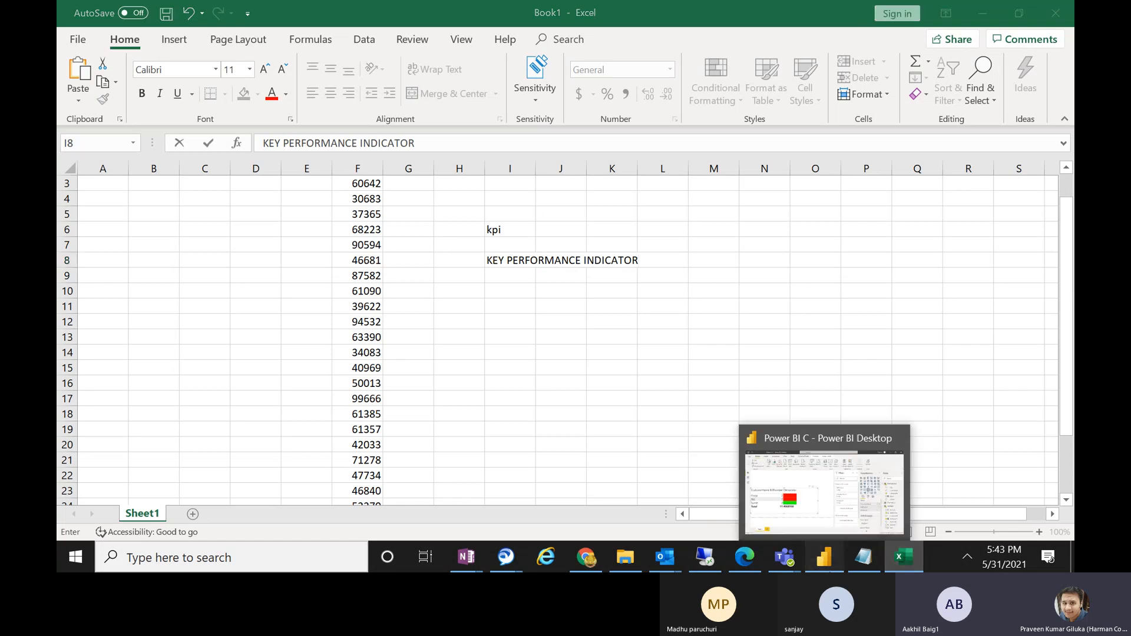
# Switch to Power BI to examine the colored Democolor cells, and return to the Excel workbook
pyautogui.click(824, 557)
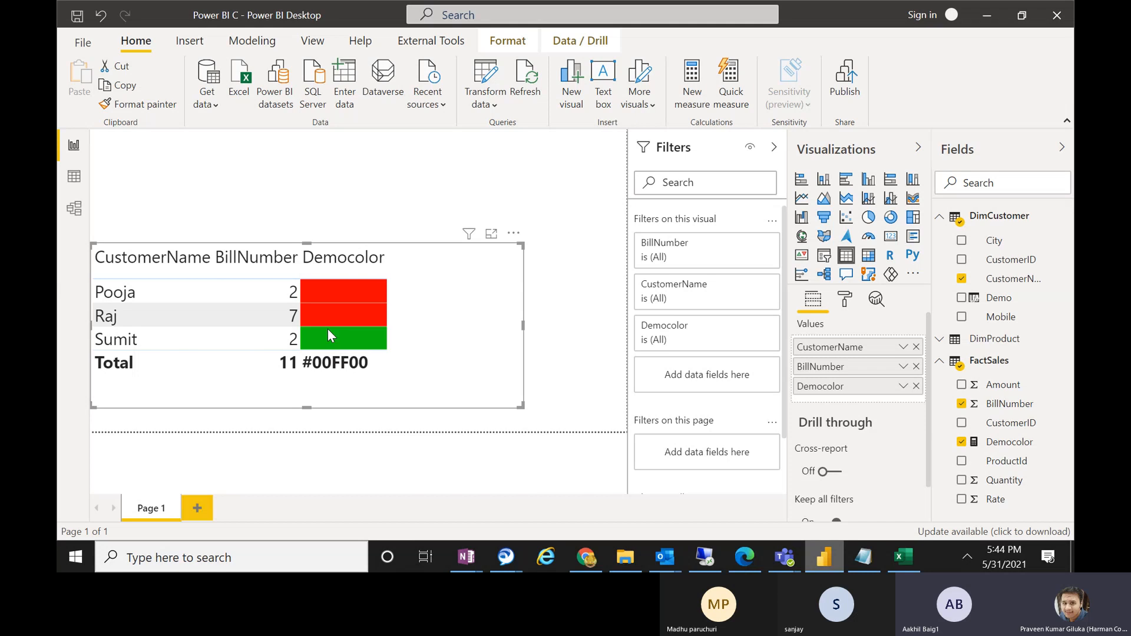
pyautogui.moveTo(328, 331)
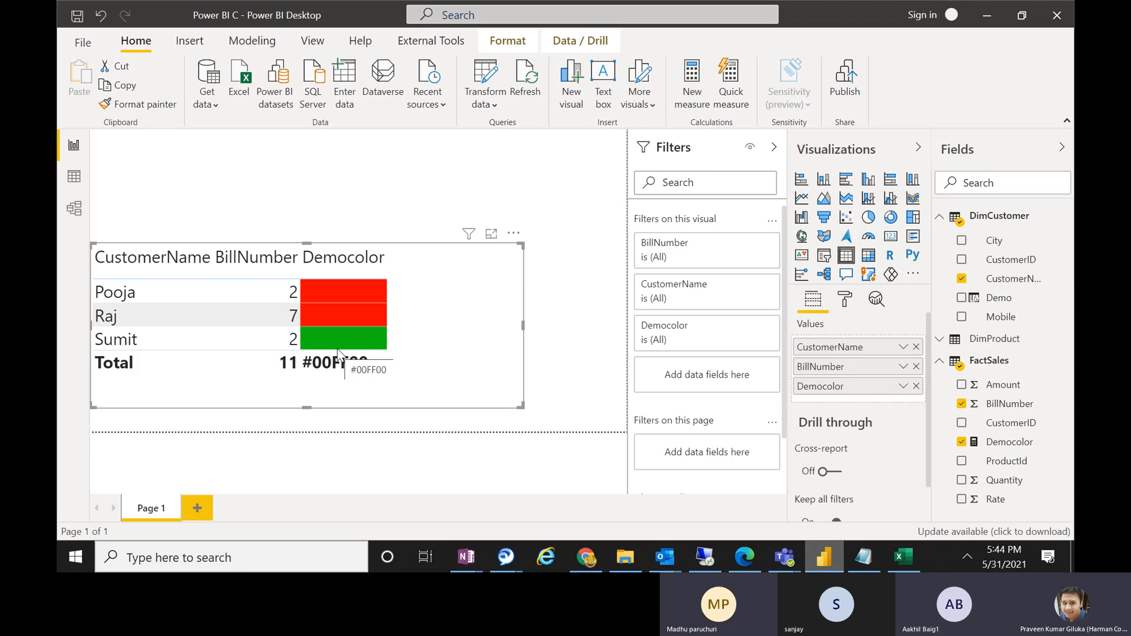
pyautogui.click(904, 558)
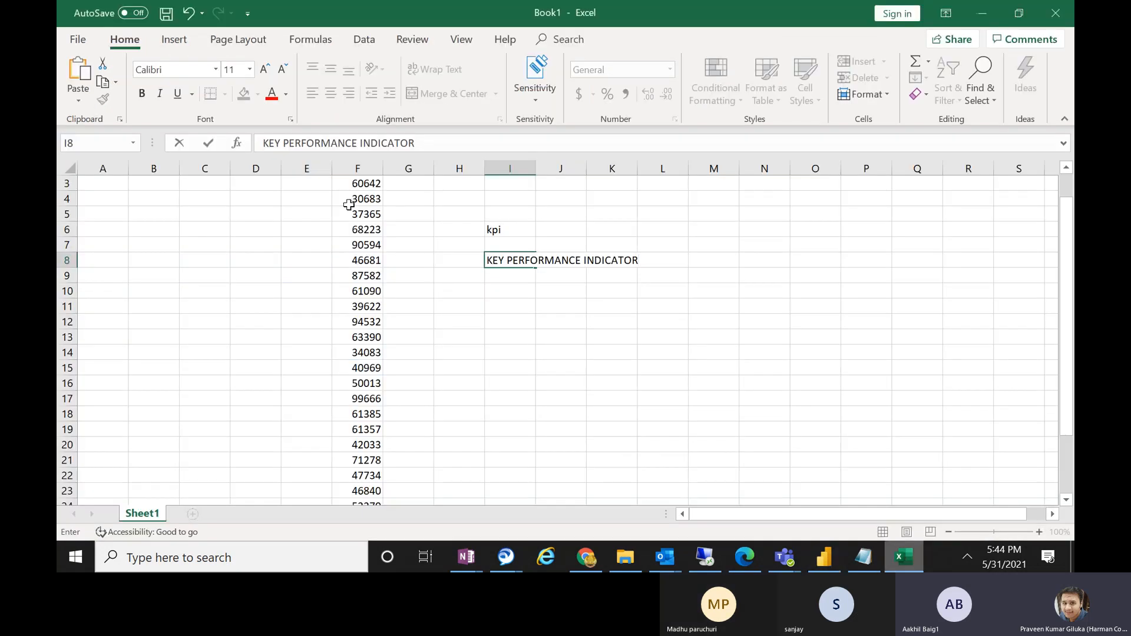
pyautogui.moveTo(356, 198); pyautogui.dragTo(340, 523)
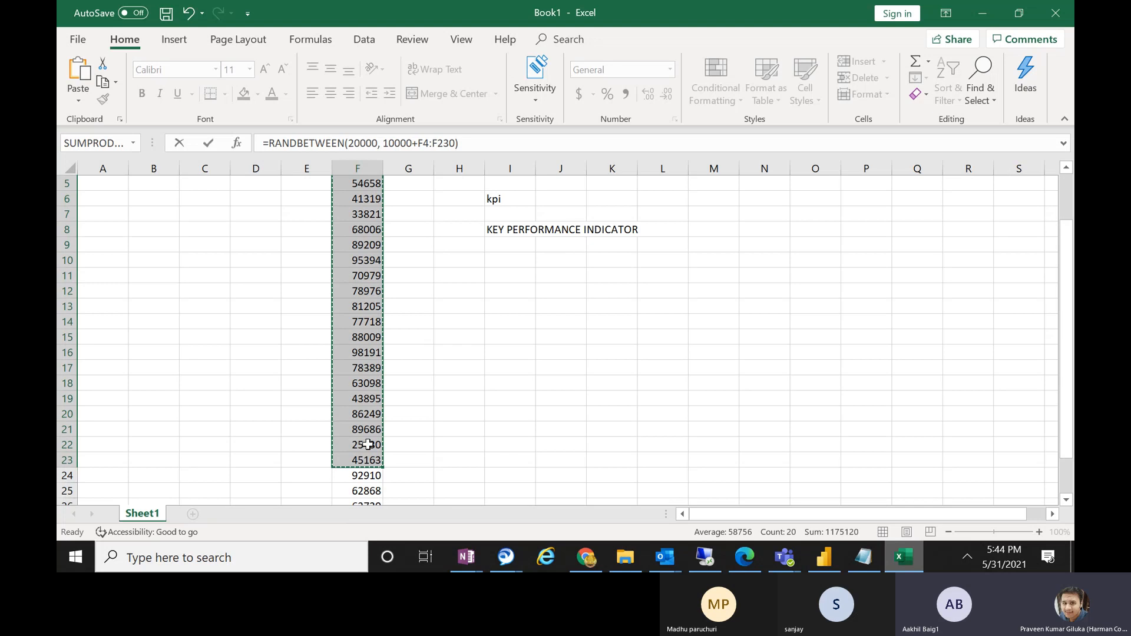
pyautogui.click(379, 214)
pyautogui.click(372, 241)
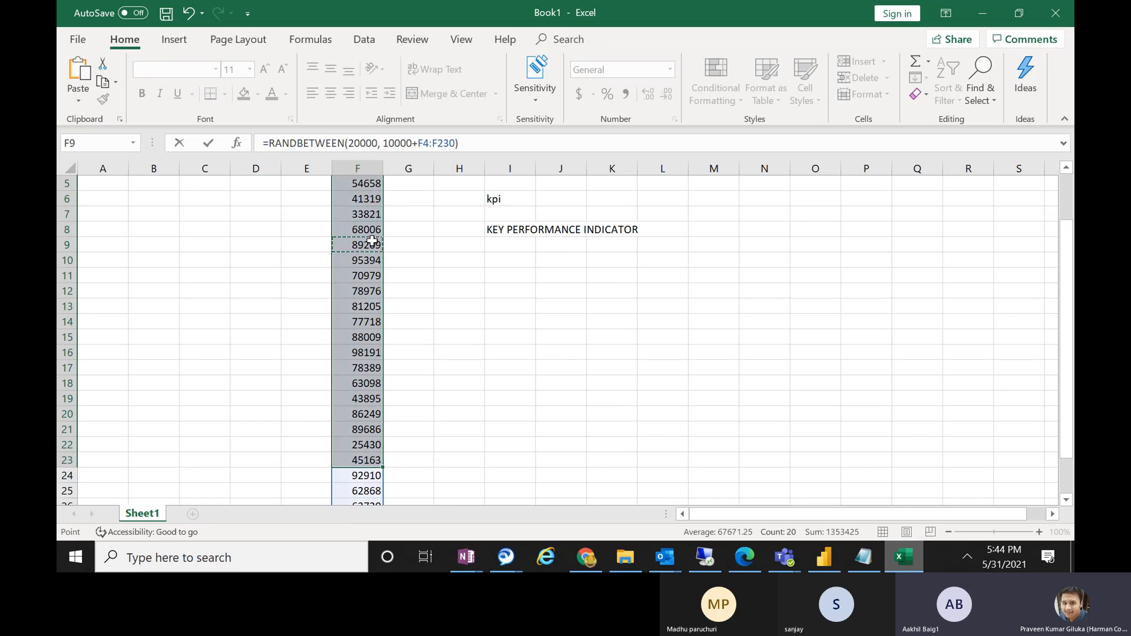
pyautogui.press('Escape')
# Leave the formula edit, select the first random number in F3, and switch to Power BI to examine the colored Democolor cells
pyautogui.click(373, 241)
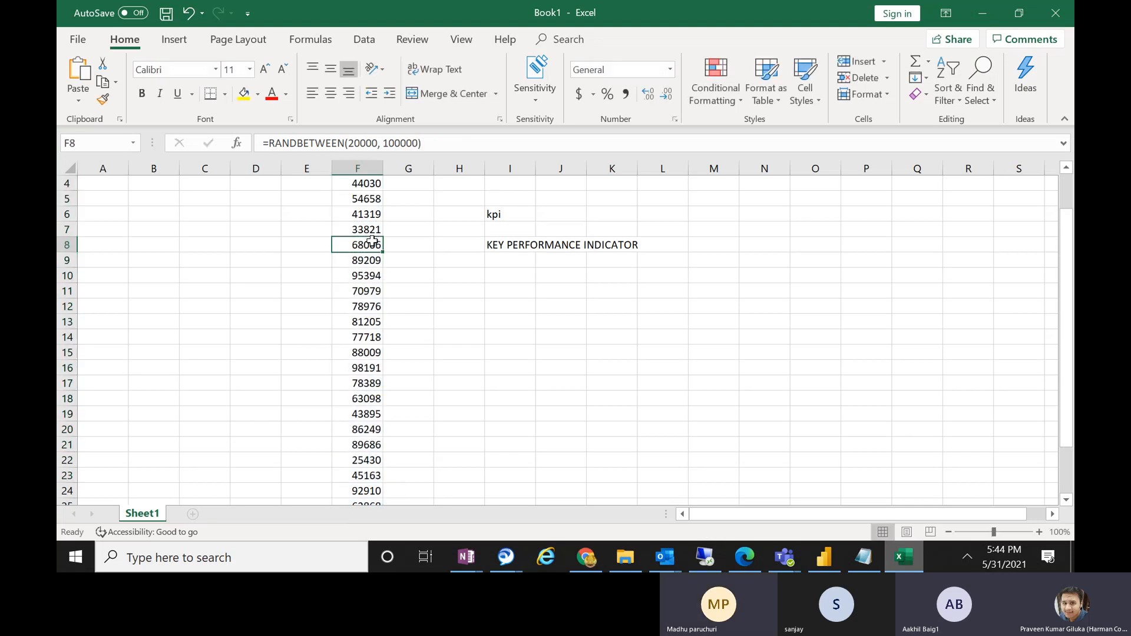
pyautogui.moveTo(1066, 269); pyautogui.dragTo(1066, 234)
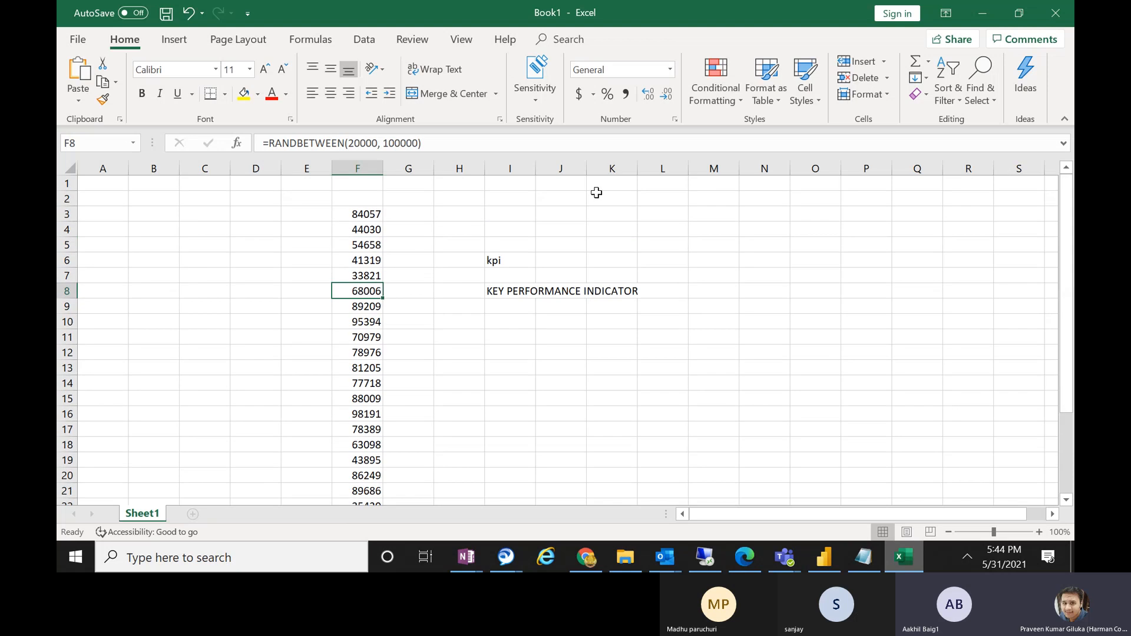
pyautogui.click(344, 216)
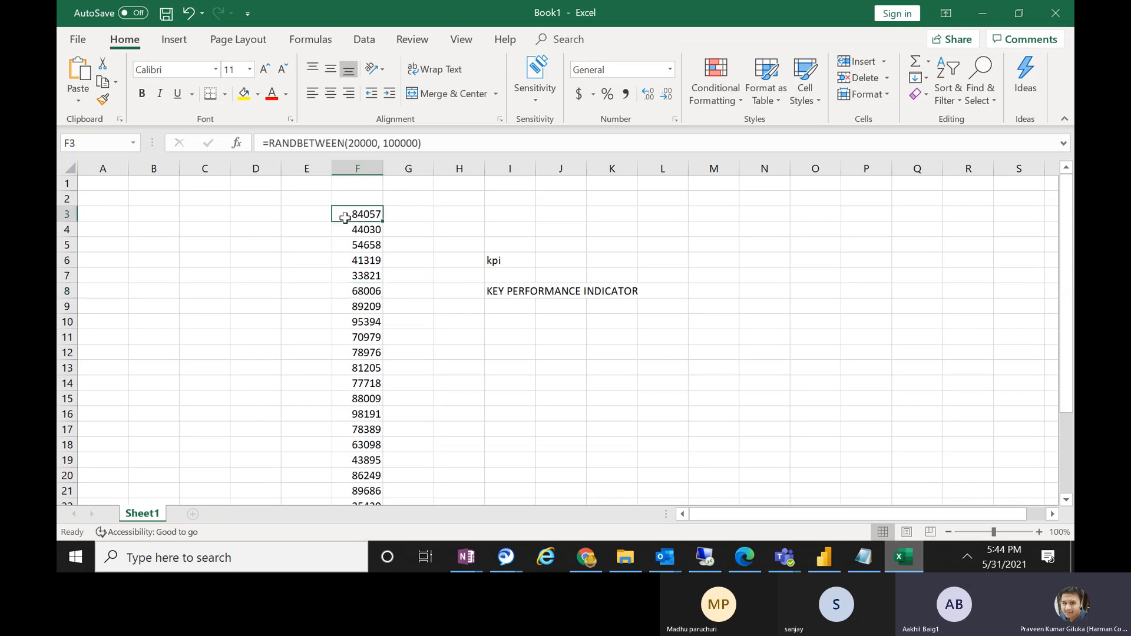
pyautogui.click(909, 566)
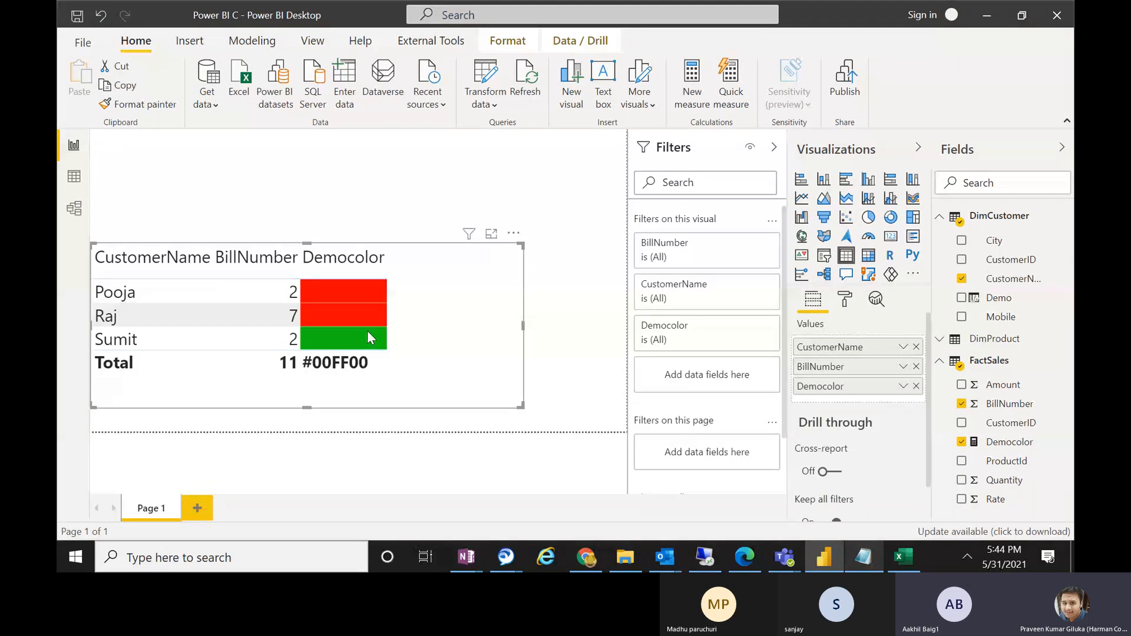
pyautogui.moveTo(368, 332)
# Switch to the Edge browser, open Google and search for "unichar codes"
pyautogui.click(745, 557)
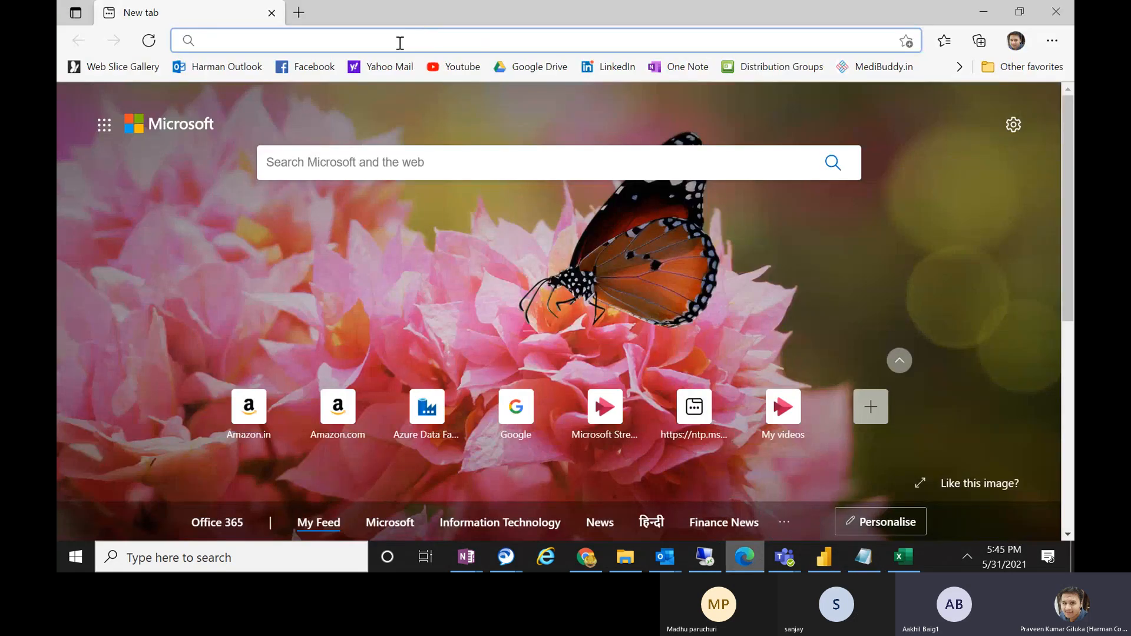
pyautogui.write('goo')
pyautogui.press('Return')
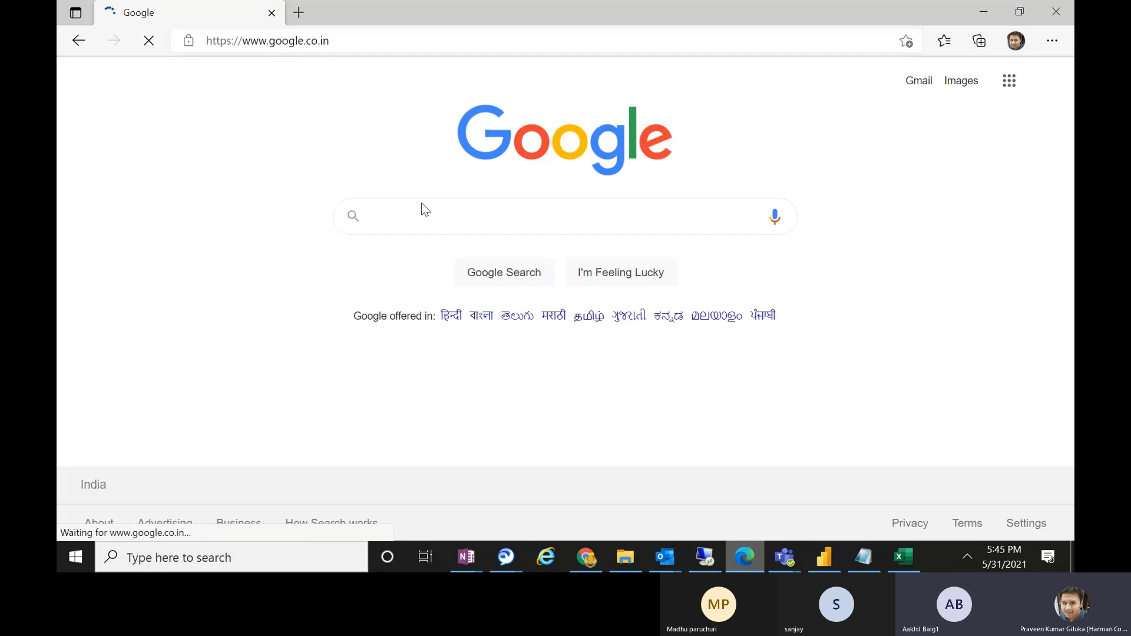
pyautogui.write('UNI')
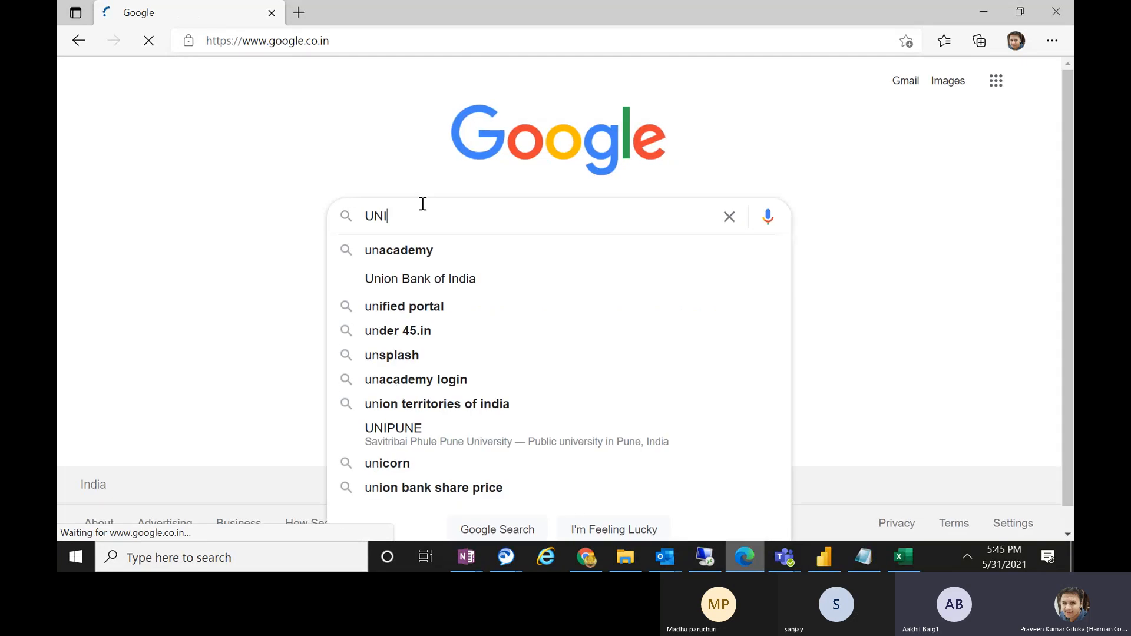
pyautogui.write('CHAR')
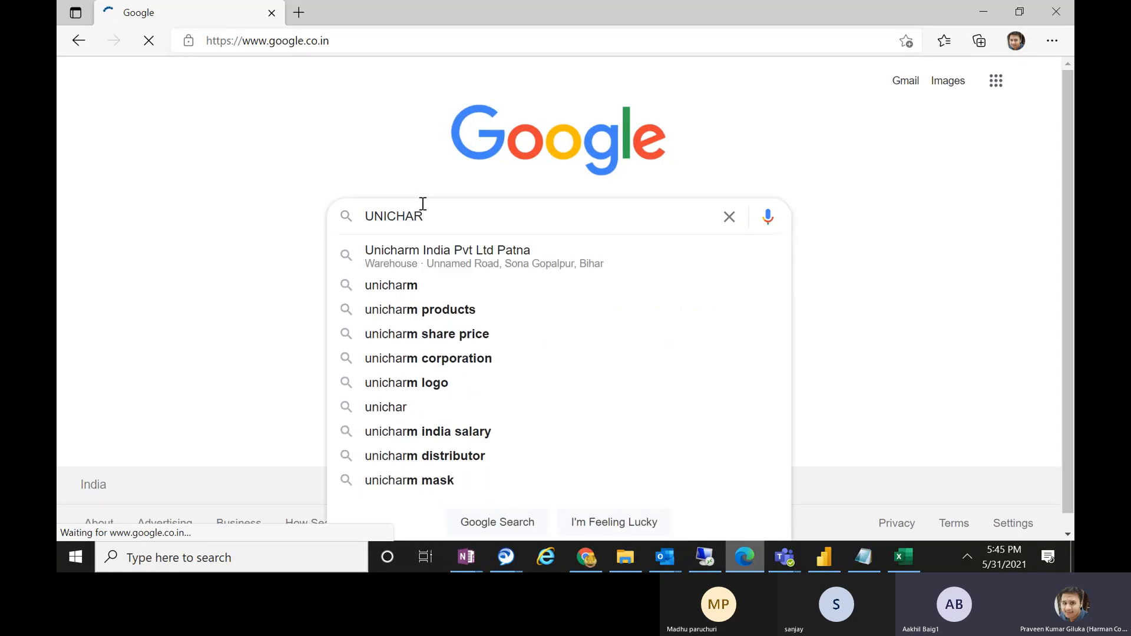
pyautogui.press('Down')
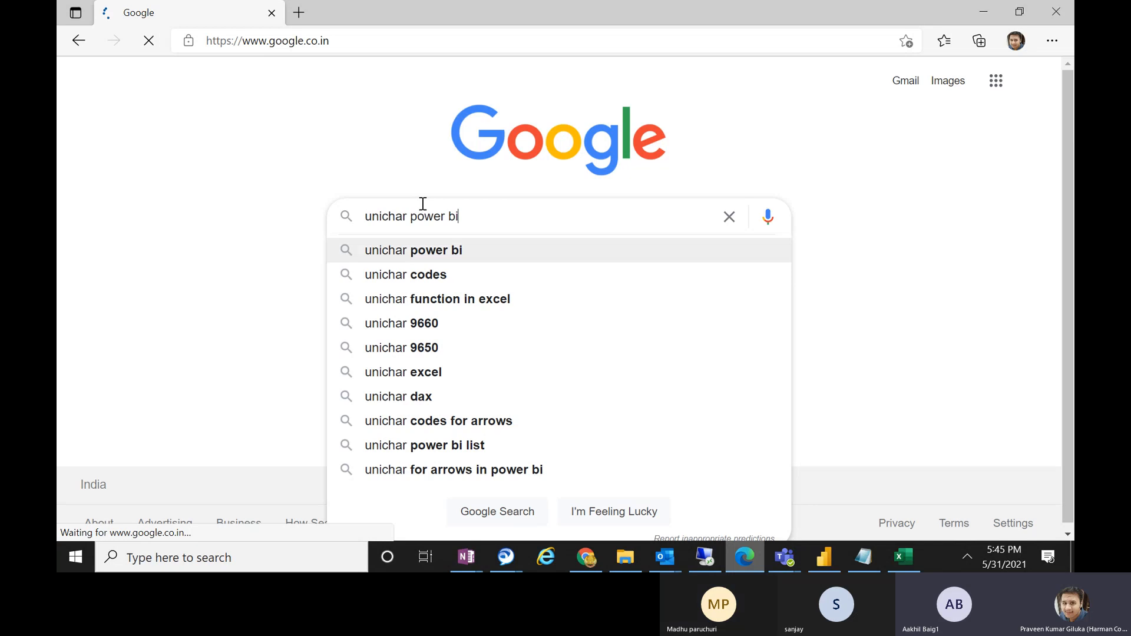
pyautogui.press('Down')
pyautogui.press('Return')
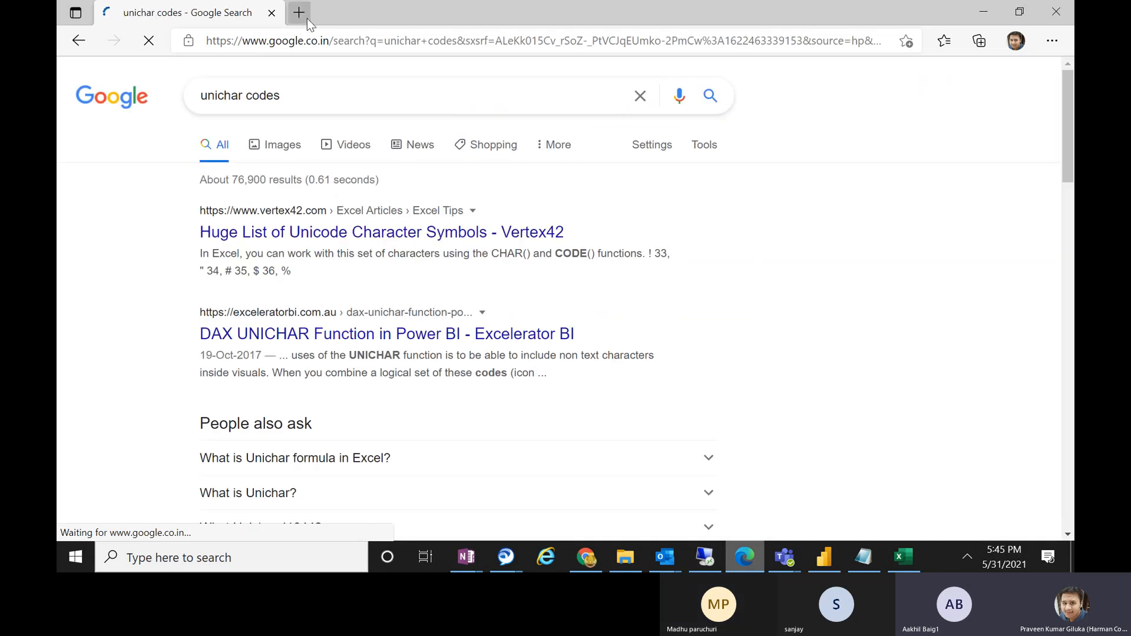
# Open Vertex42's "Huge List of Unicode Character Symbols" result in a new tab, glancing at the Power BI report before returning to it
pyautogui.rightClick(309, 235)
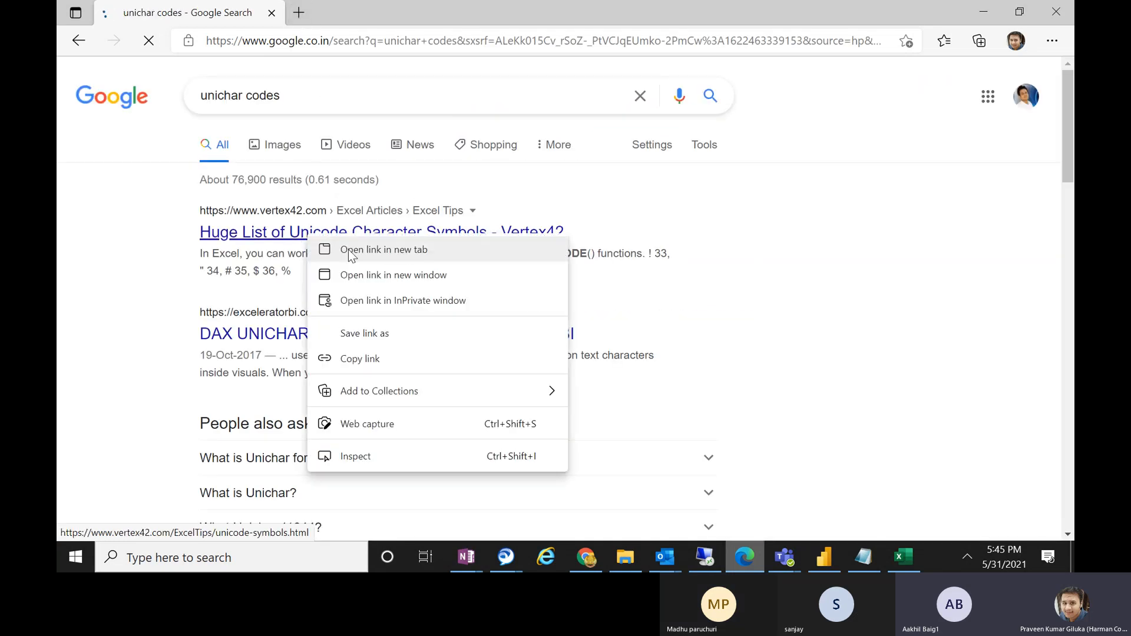
pyautogui.click(348, 253)
pyautogui.click(365, 14)
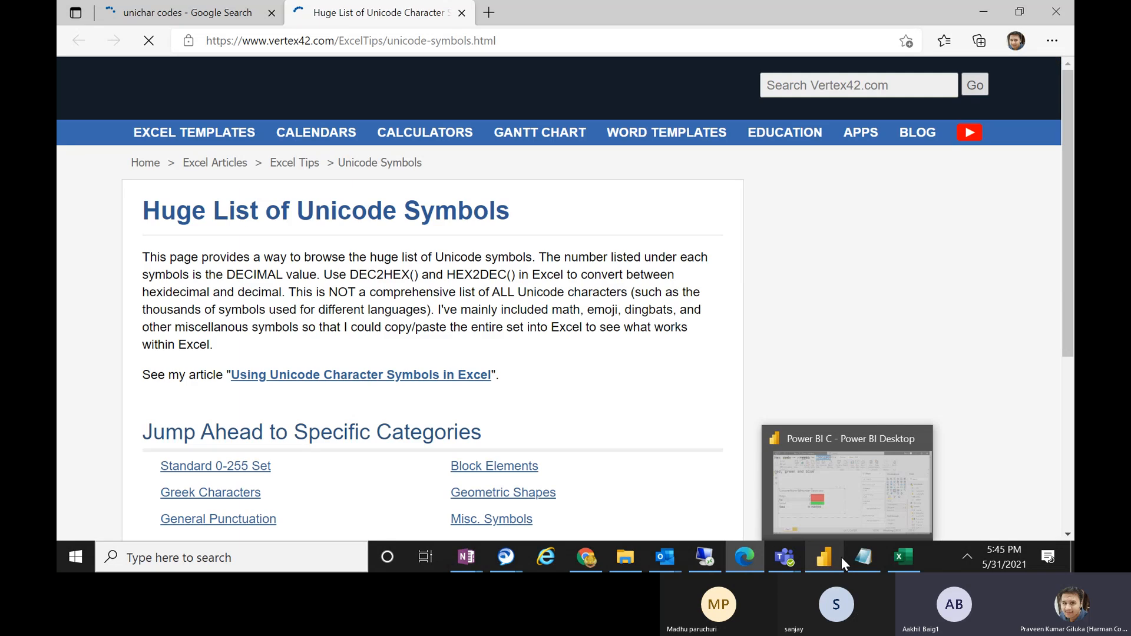
pyautogui.click(841, 556)
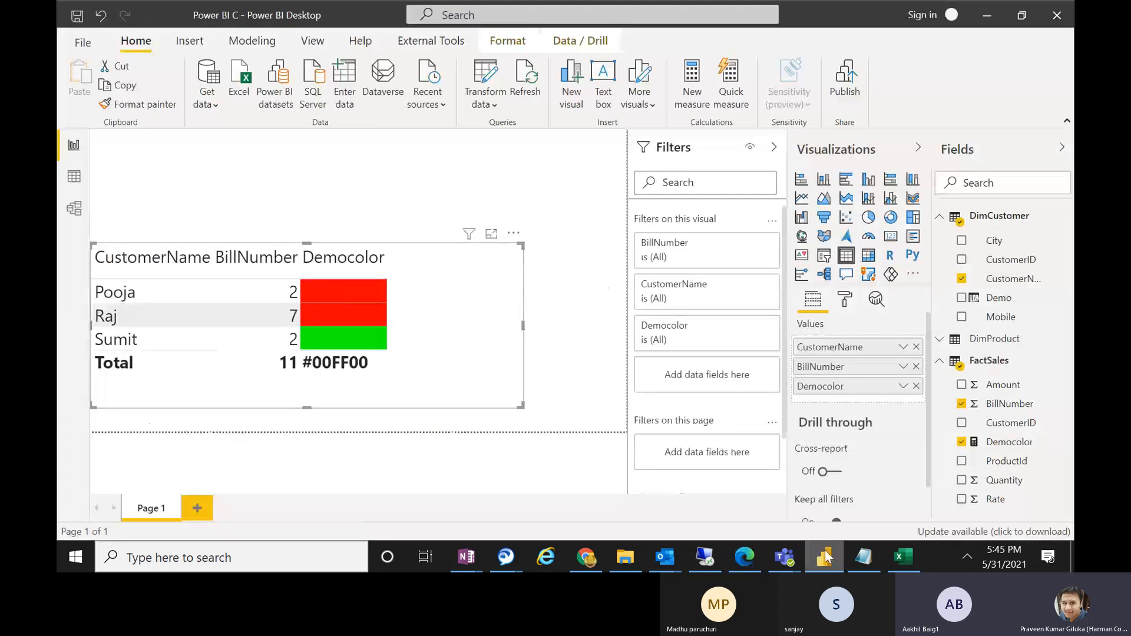
pyautogui.click(744, 556)
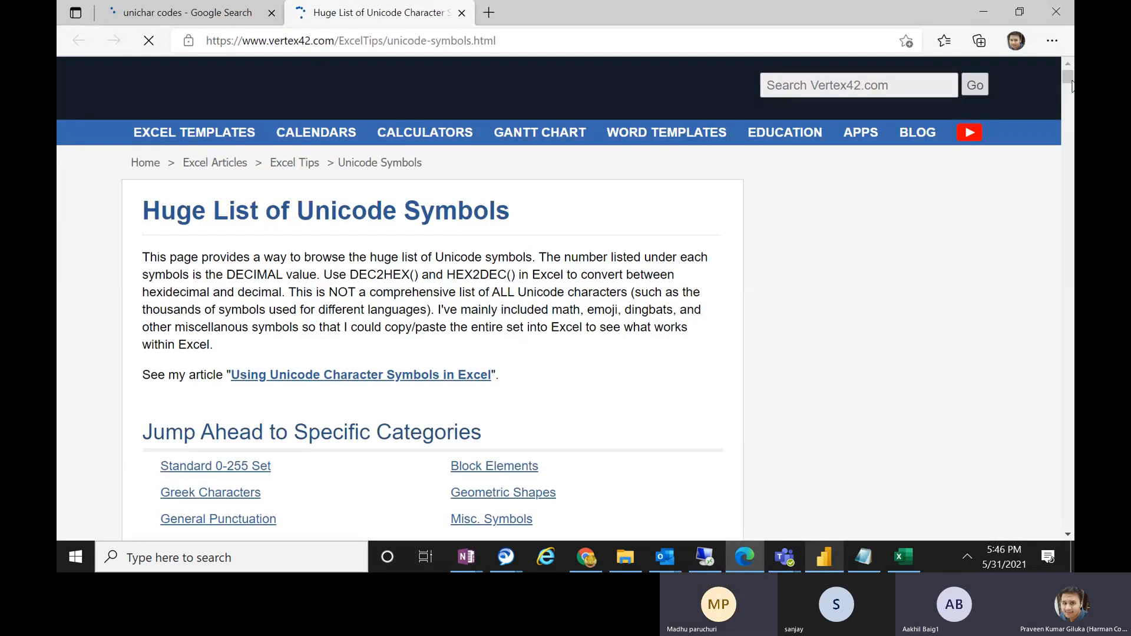
# Browse the Unicode list, highlight code 8352 among the currency symbols, and pick out symbol code 10664 further down
pyautogui.moveTo(1072, 85); pyautogui.dragTo(1074, 141)
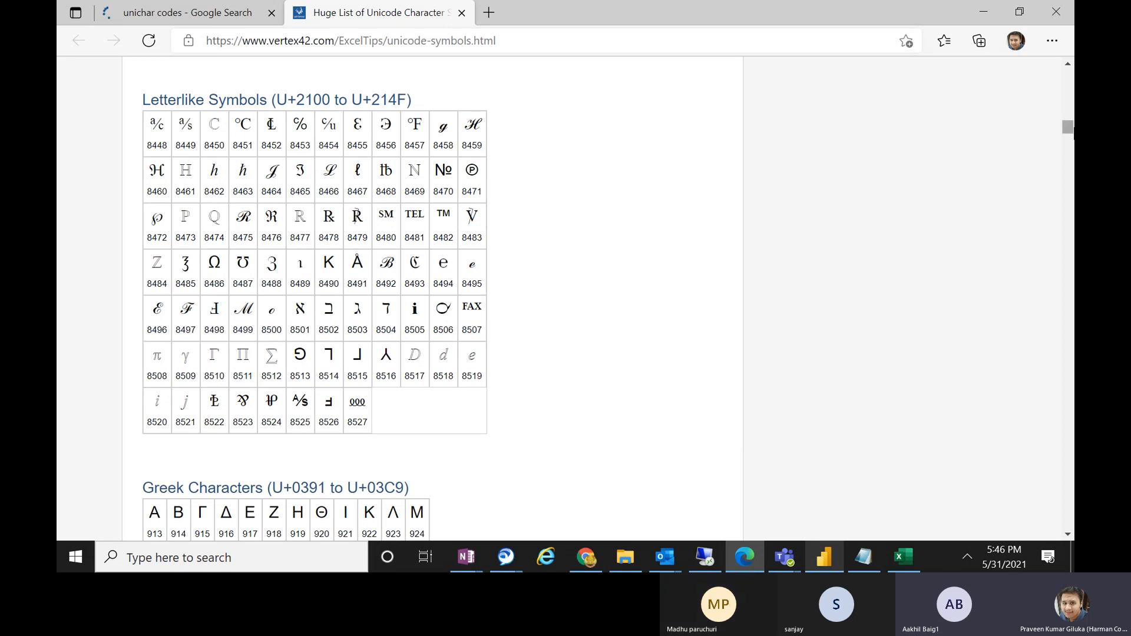
pyautogui.moveTo(1071, 133); pyautogui.dragTo(1071, 127)
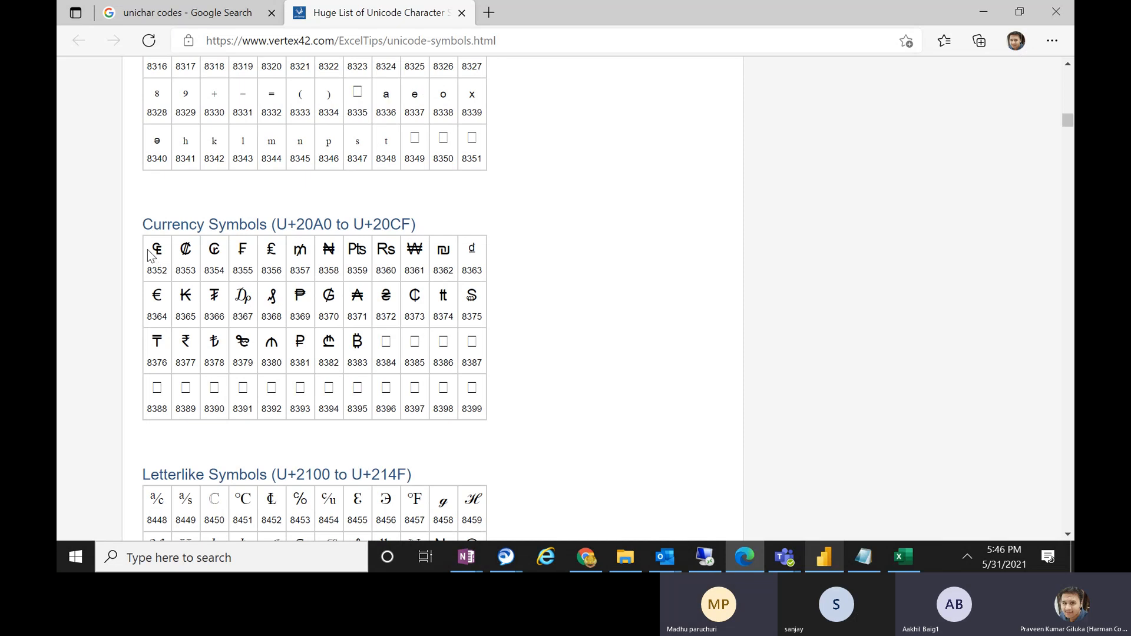
pyautogui.moveTo(149, 255); pyautogui.dragTo(348, 354)
pyautogui.click(222, 296)
pyautogui.moveTo(146, 275); pyautogui.dragTo(170, 277)
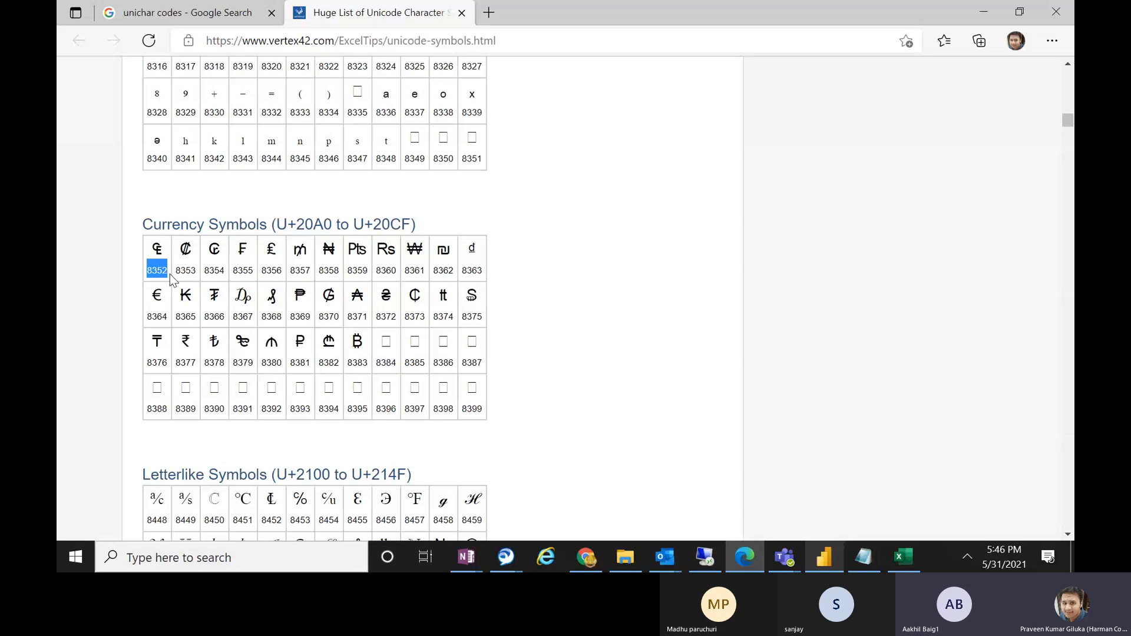
pyautogui.moveTo(1069, 121); pyautogui.dragTo(1066, 217)
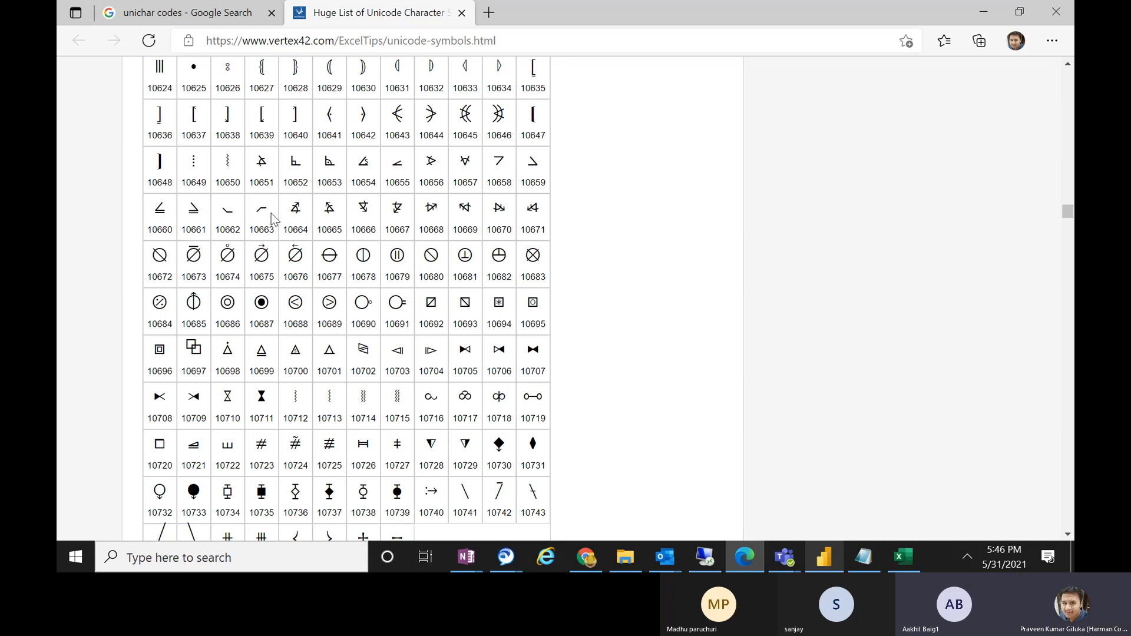
pyautogui.moveTo(284, 229); pyautogui.dragTo(310, 229)
# In Power BI, replace "#00FF00" in the Democolor measure's IF formula with UNICHAR(10664)
pyautogui.click(829, 557)
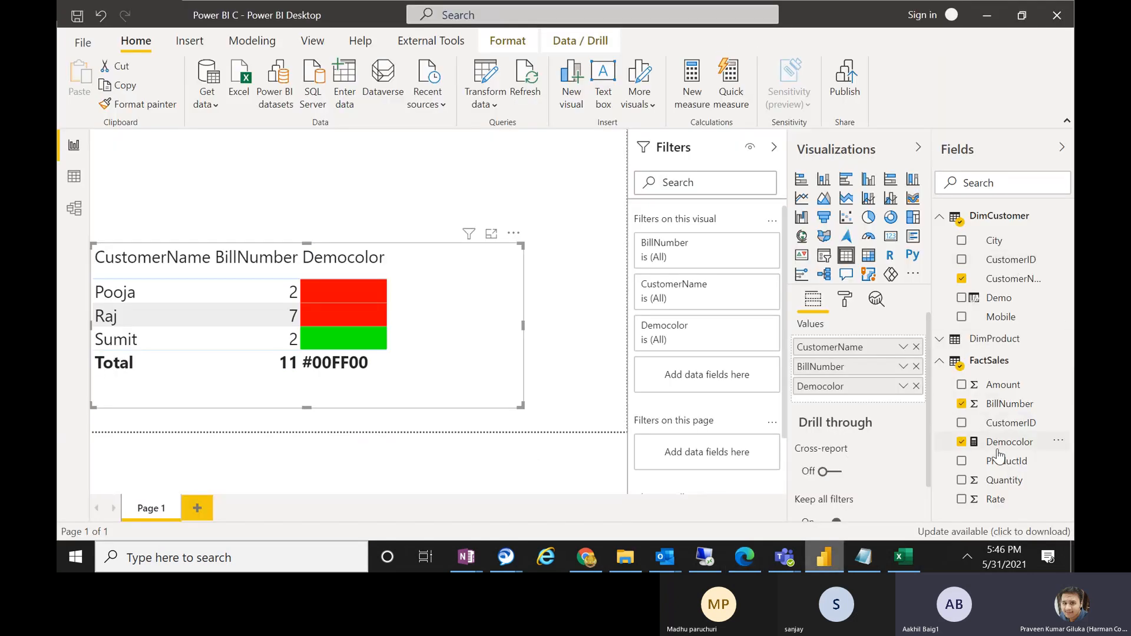
pyautogui.click(999, 442)
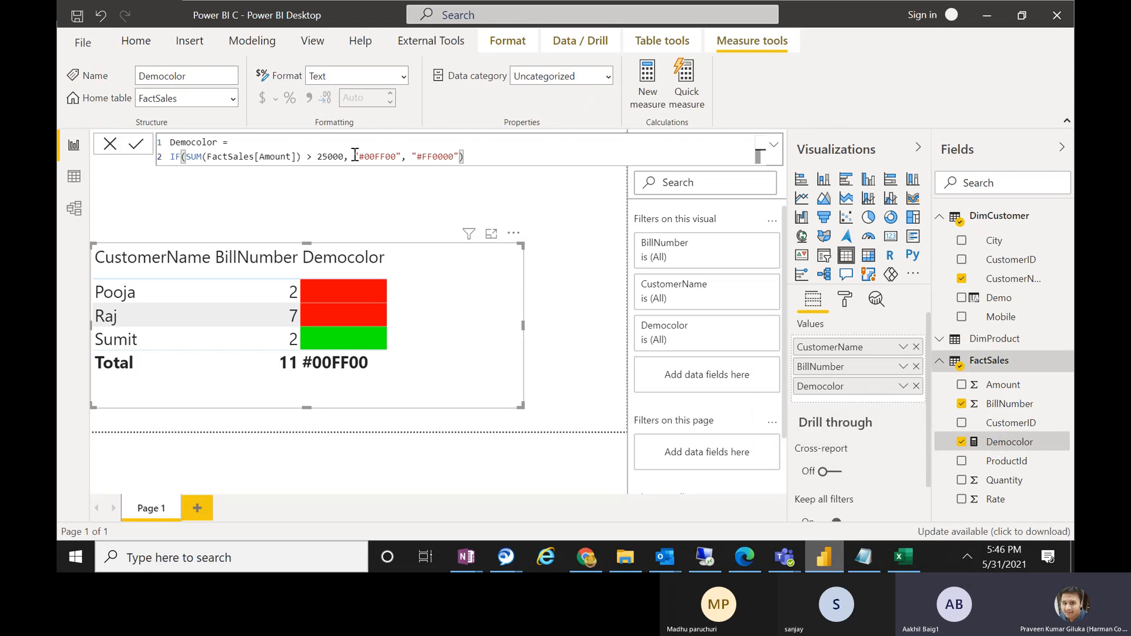
pyautogui.moveTo(355, 154); pyautogui.dragTo(400, 158)
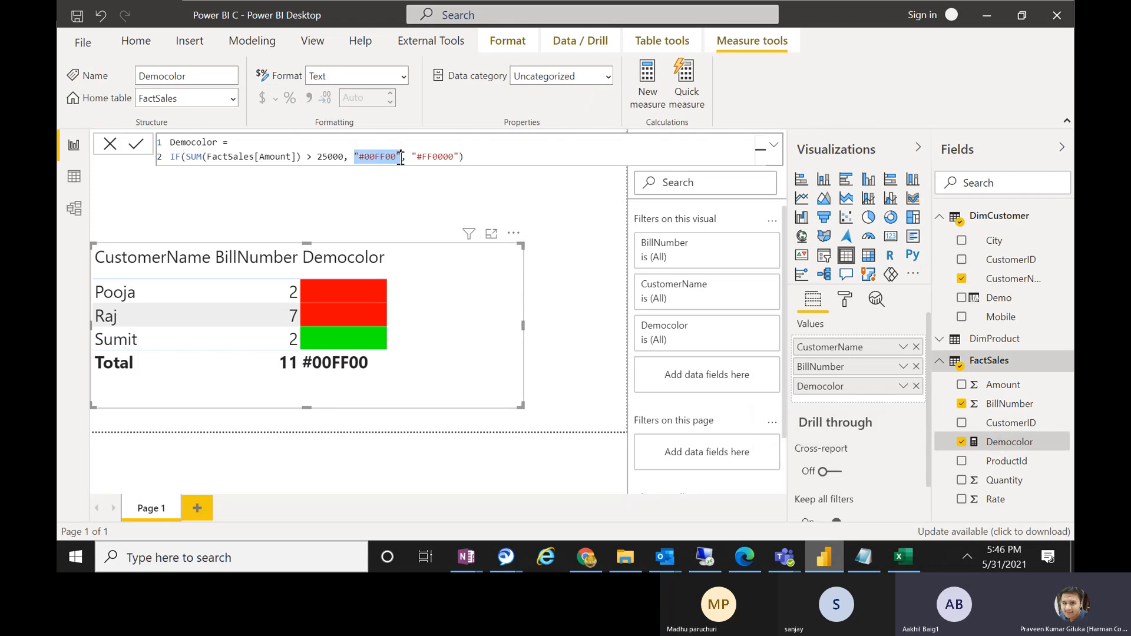
pyautogui.press('BackSpace')
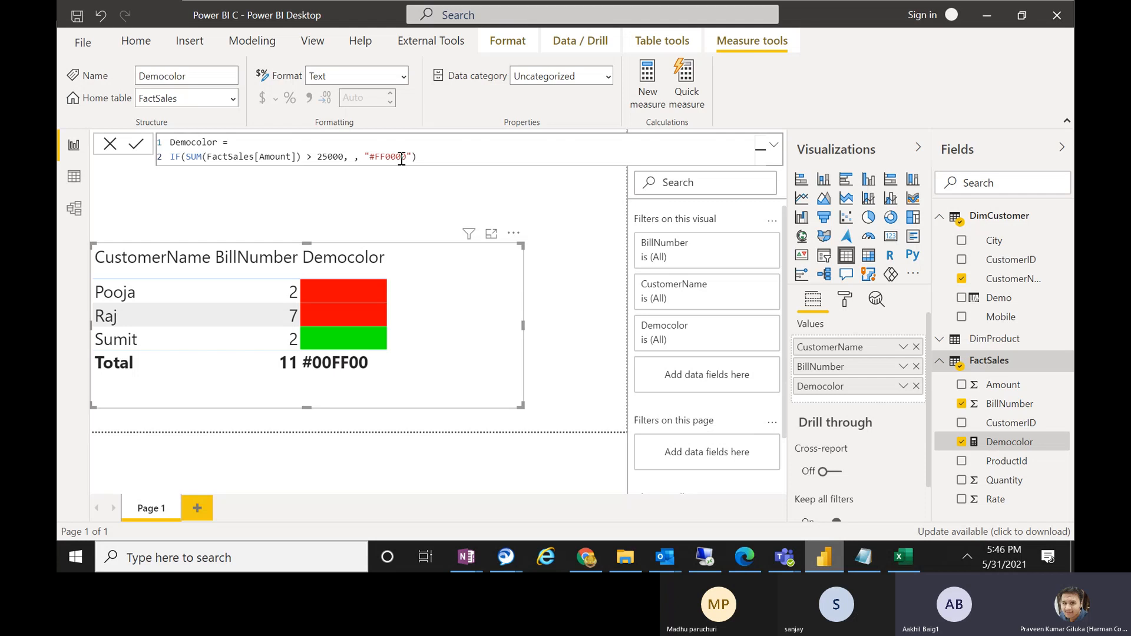
pyautogui.write('UNC')
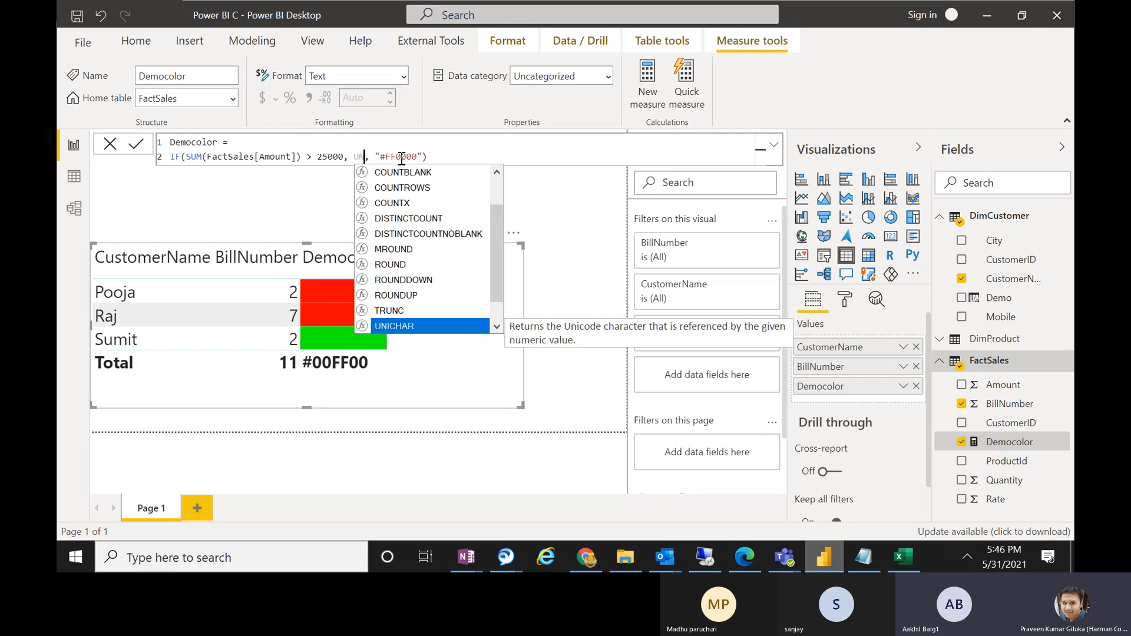
pyautogui.press('BackSpace')
pyautogui.write('I')
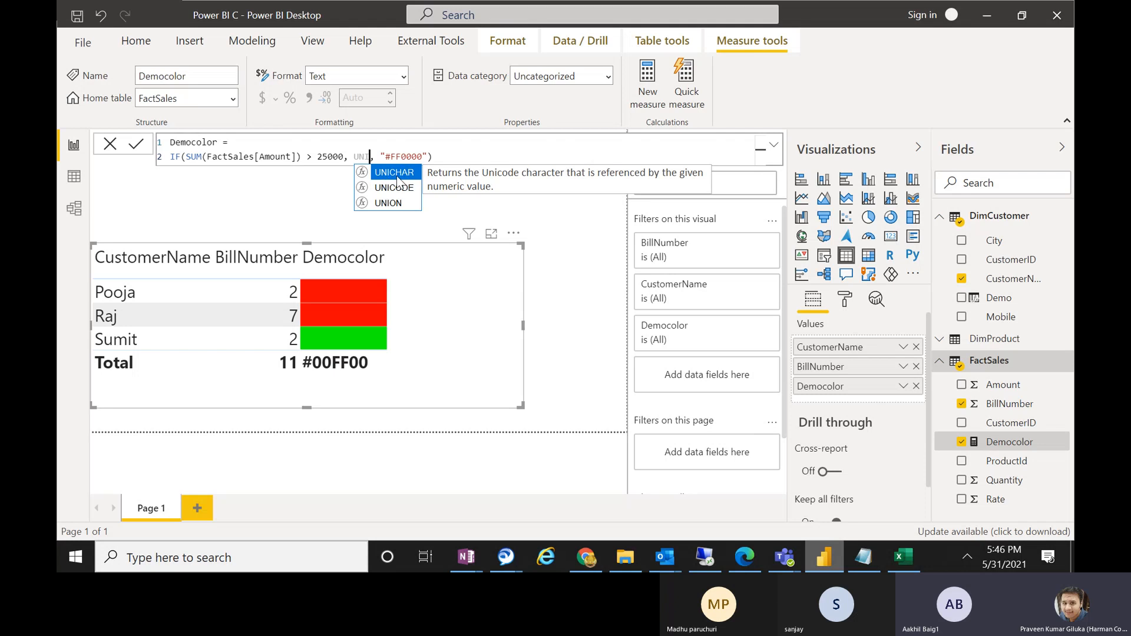
pyautogui.click(394, 172)
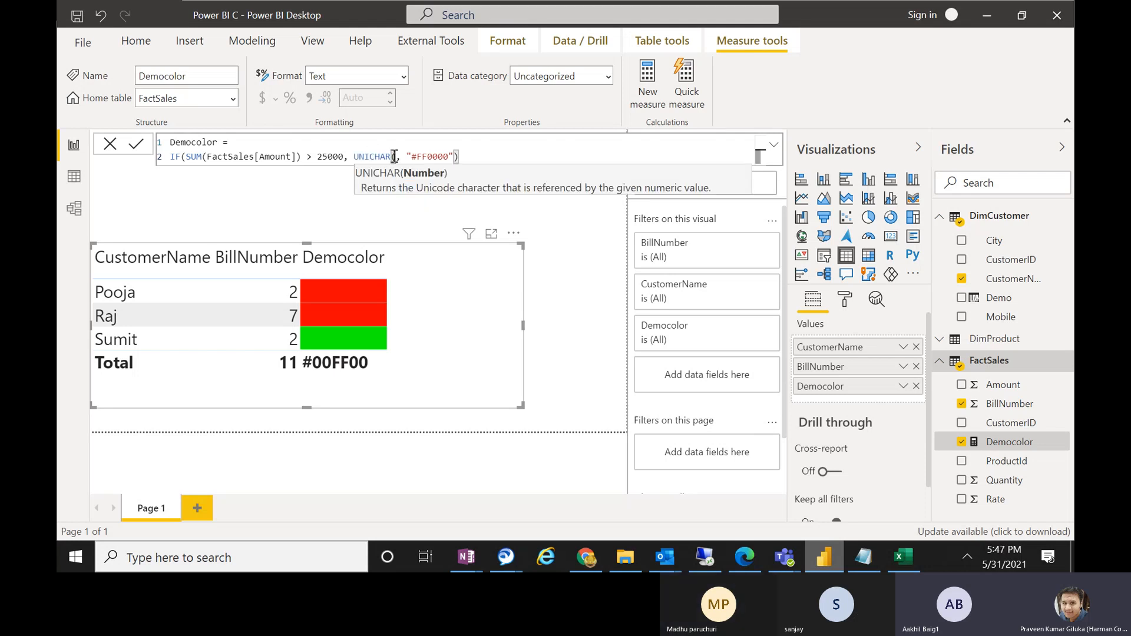
pyautogui.write('10664)')
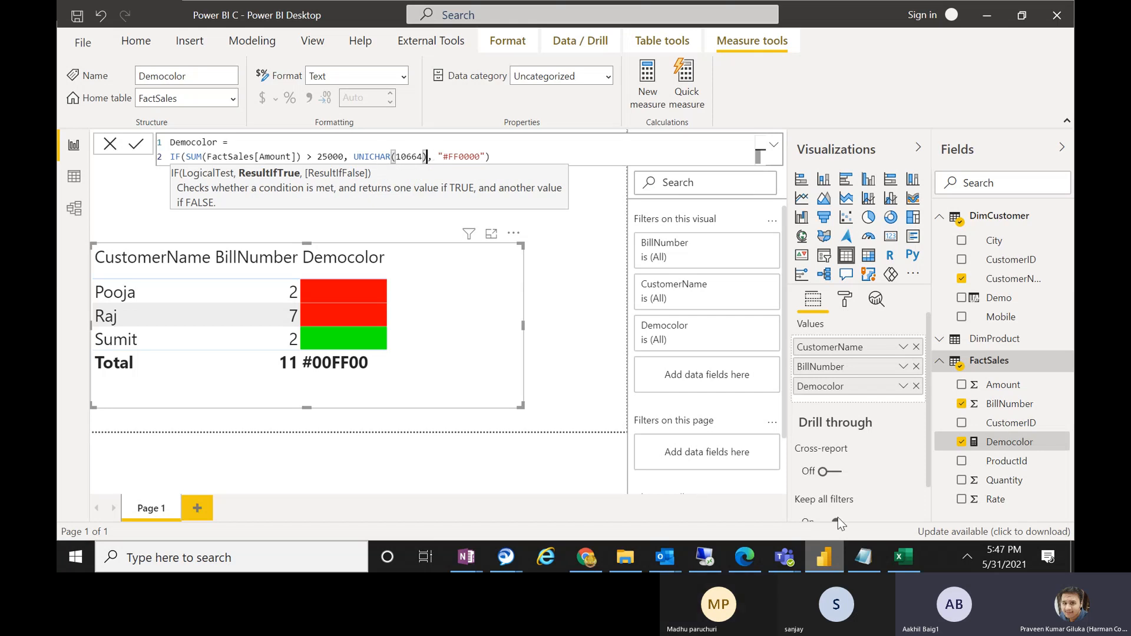
# Look up symbol code 10687 in the Unicode list, replace "#FF0000" in the Democolor measure with UNICHAR(10687), and commit the formula
pyautogui.click(751, 551)
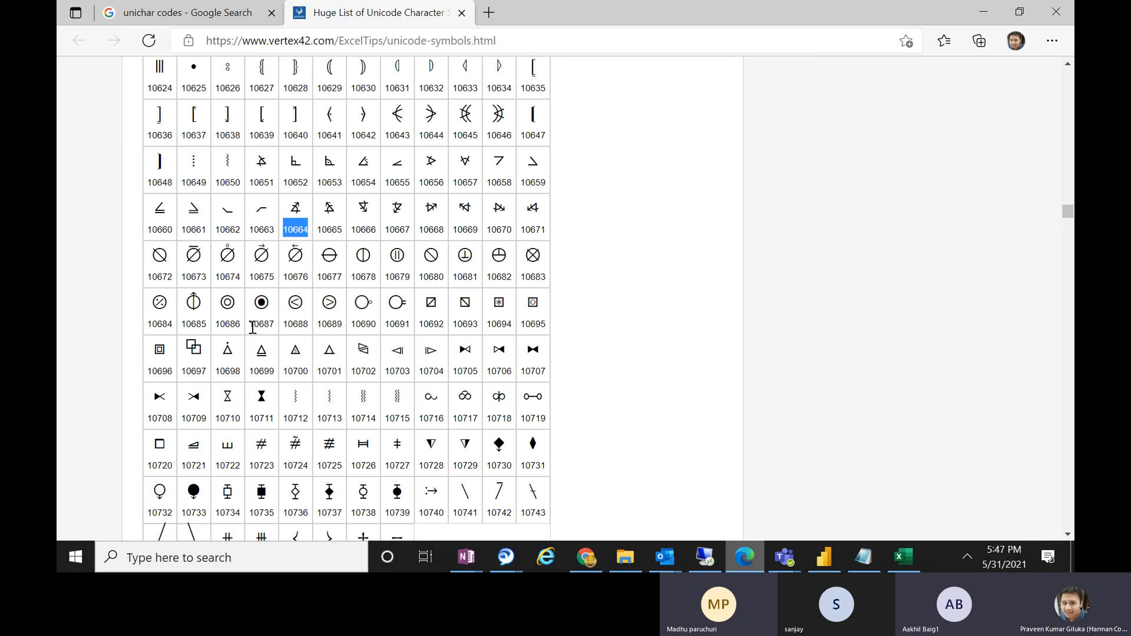
pyautogui.moveTo(250, 325); pyautogui.dragTo(277, 333)
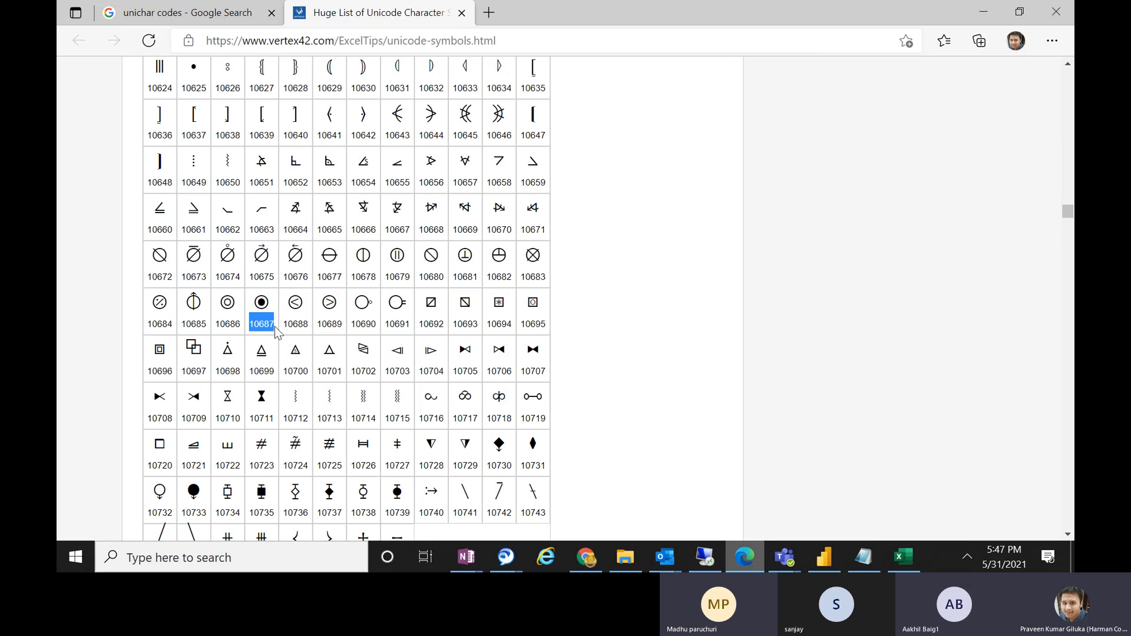
pyautogui.click(1000, 8)
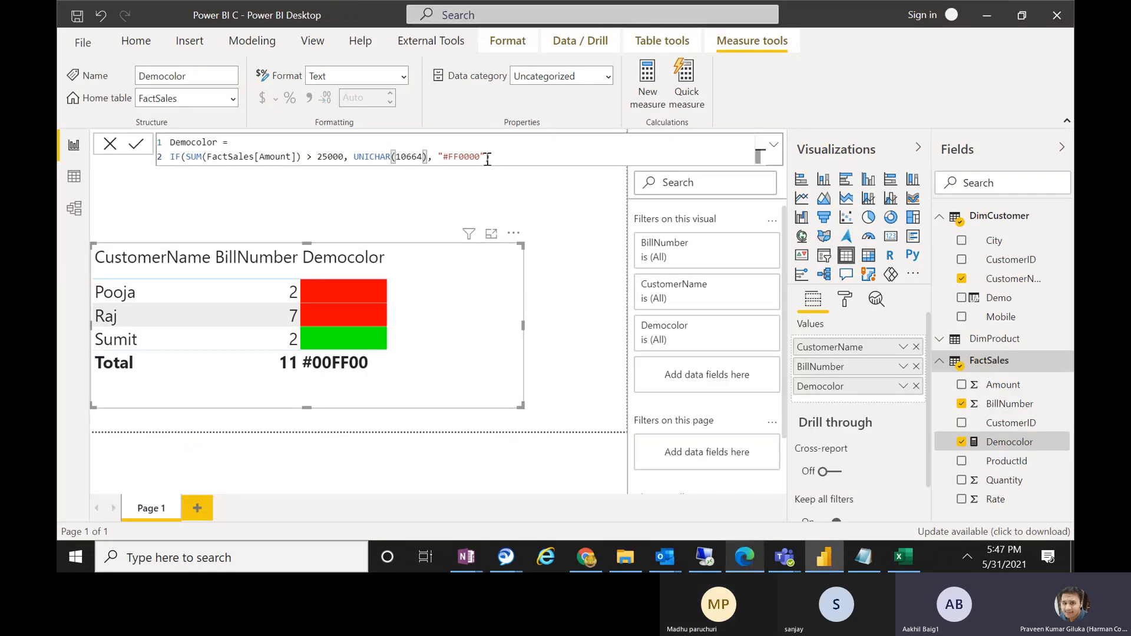
pyautogui.moveTo(486, 157); pyautogui.dragTo(438, 157)
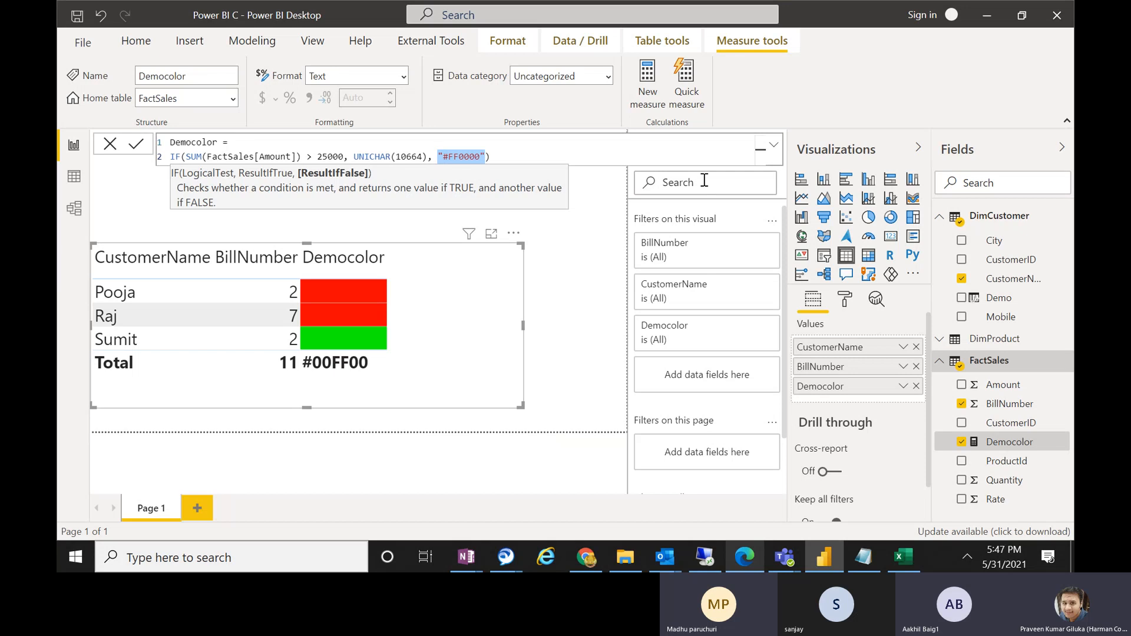
pyautogui.write('UNIC')
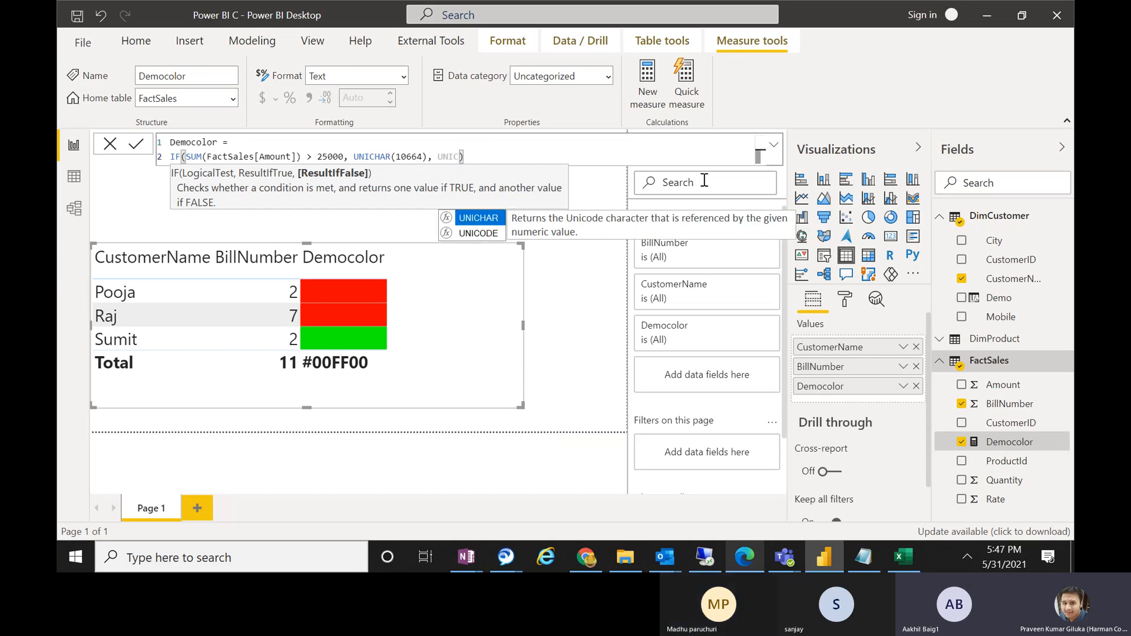
pyautogui.press('Tab')
pyautogui.write('10687))')
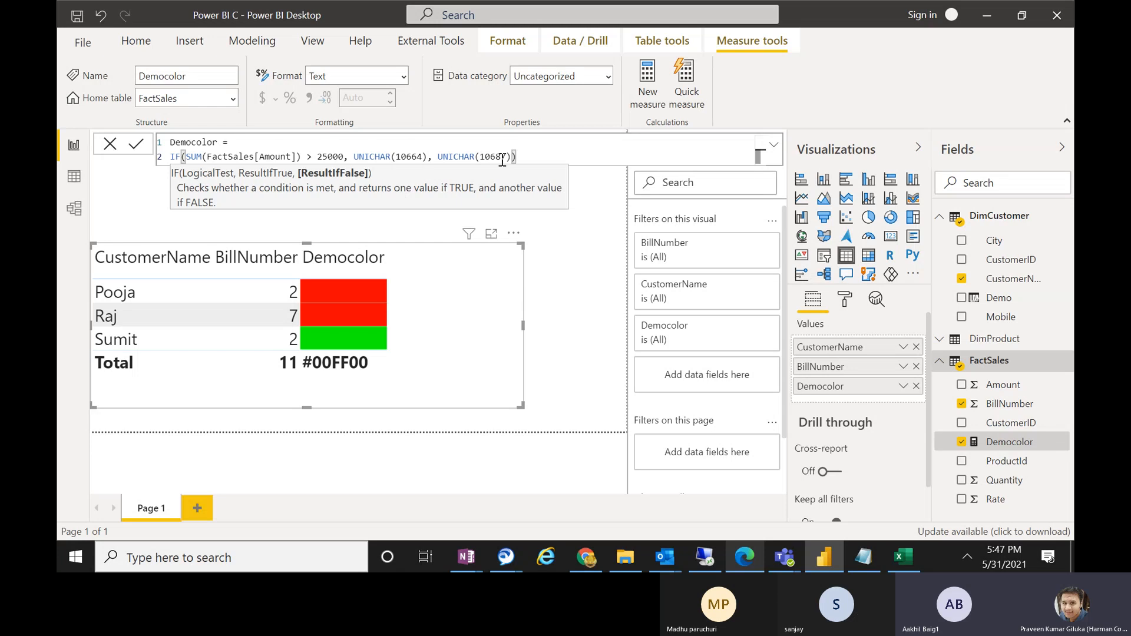
pyautogui.click(533, 156)
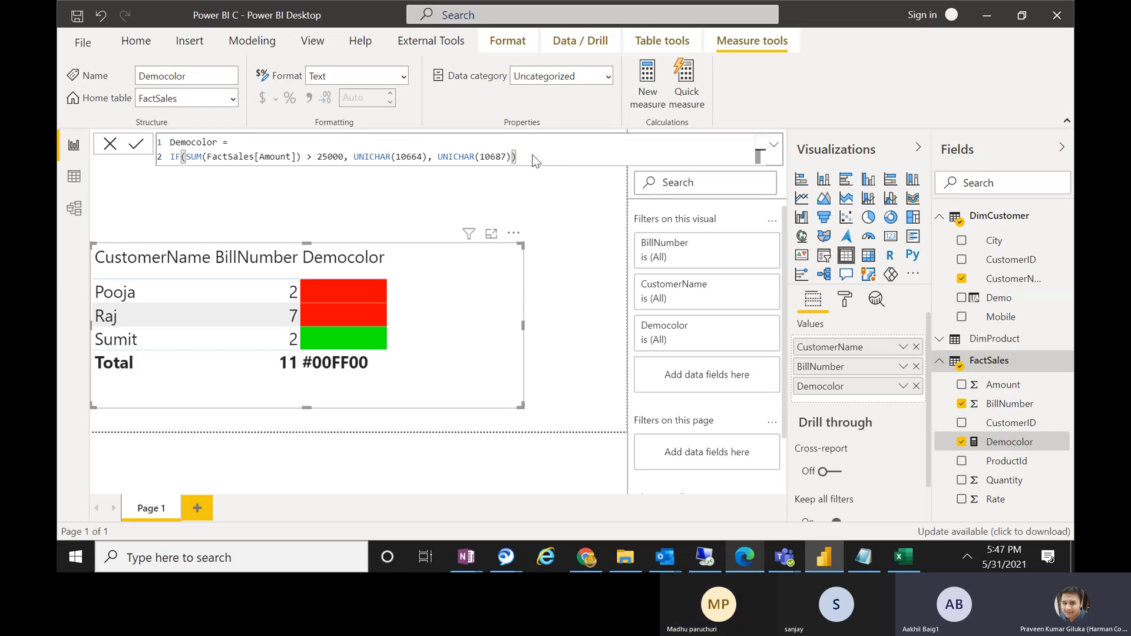
pyautogui.press('Return')
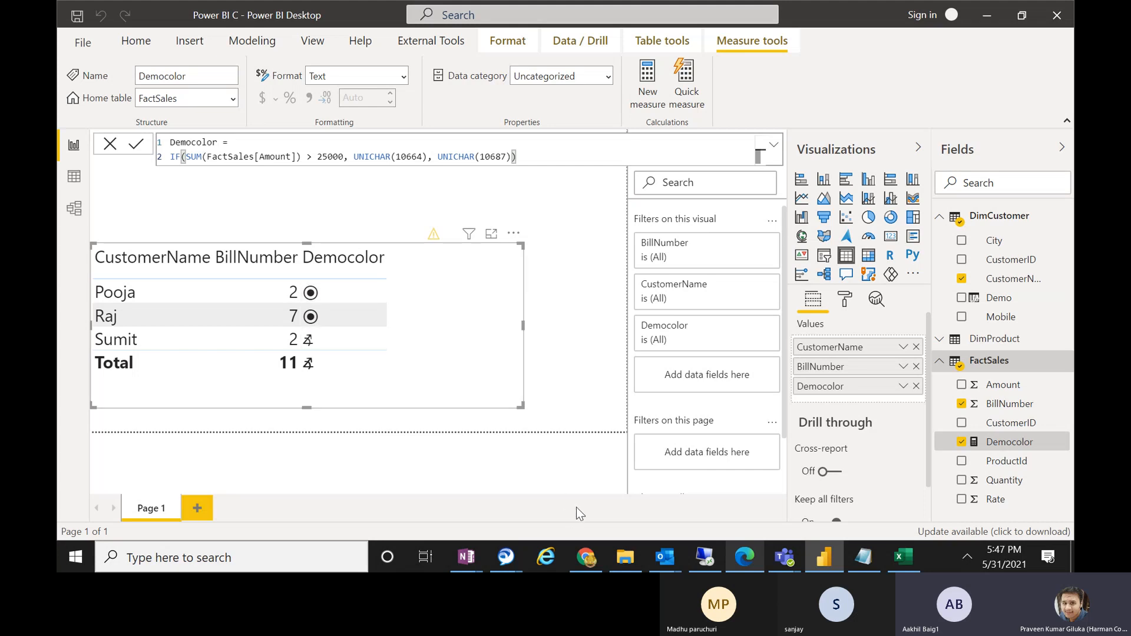
# Look up the star symbol's code in the Unicode list and replace the second UNICHAR code in the Democolor measure with 11088
pyautogui.click(744, 559)
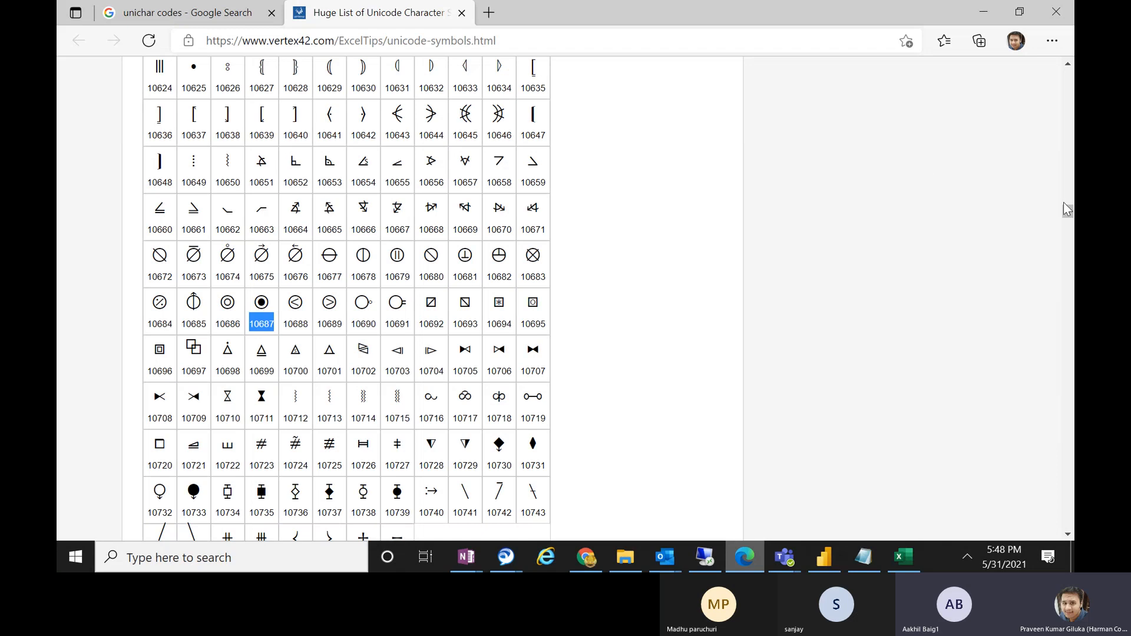
pyautogui.moveTo(1067, 211); pyautogui.dragTo(1065, 374)
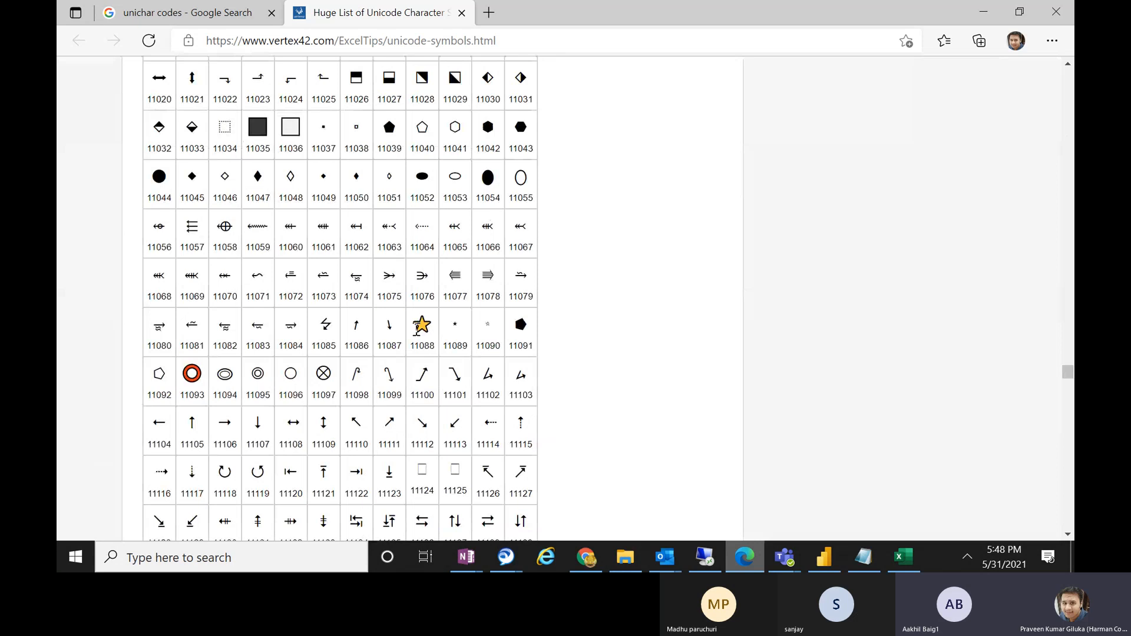
pyautogui.moveTo(416, 329); pyautogui.dragTo(426, 332)
pyautogui.doubleClick(421, 345)
pyautogui.click(976, 16)
pyautogui.moveTo(507, 157); pyautogui.dragTo(478, 156)
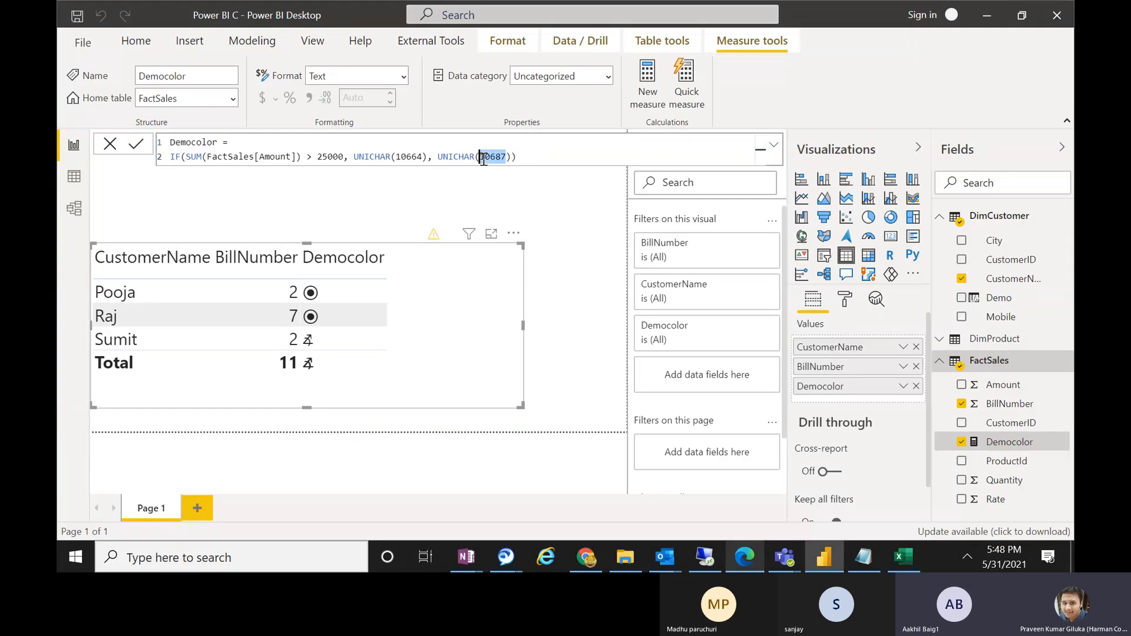
pyautogui.write('11088')
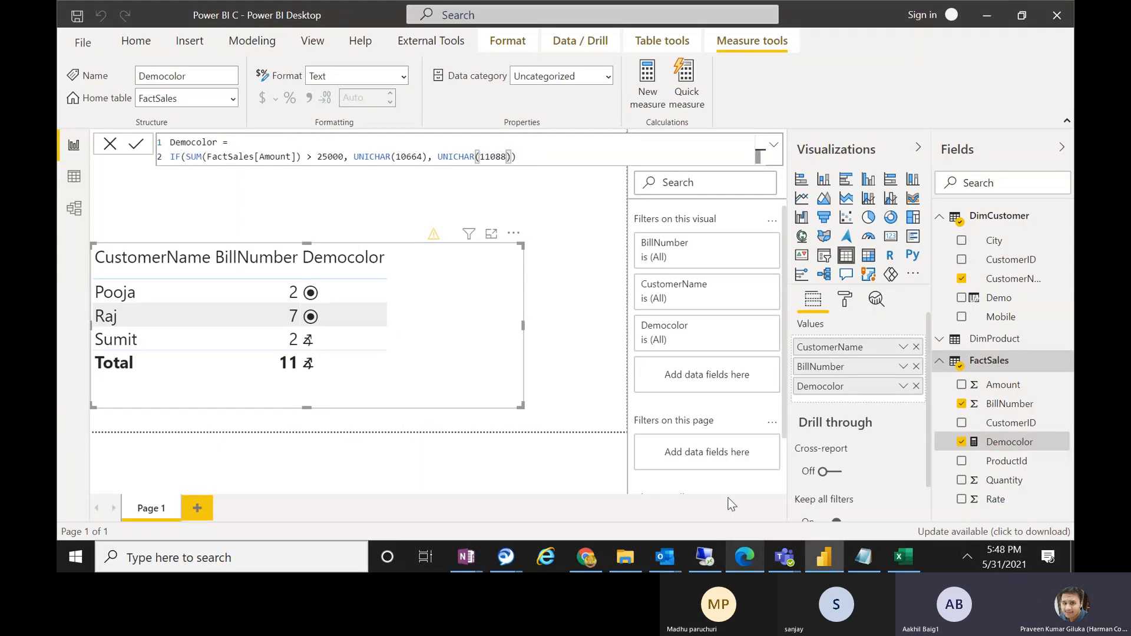
# Copy the red circle's code 11093 from the Unicode list, replace the first UNICHAR code in Democolor with it, and commit the formula
pyautogui.click(745, 556)
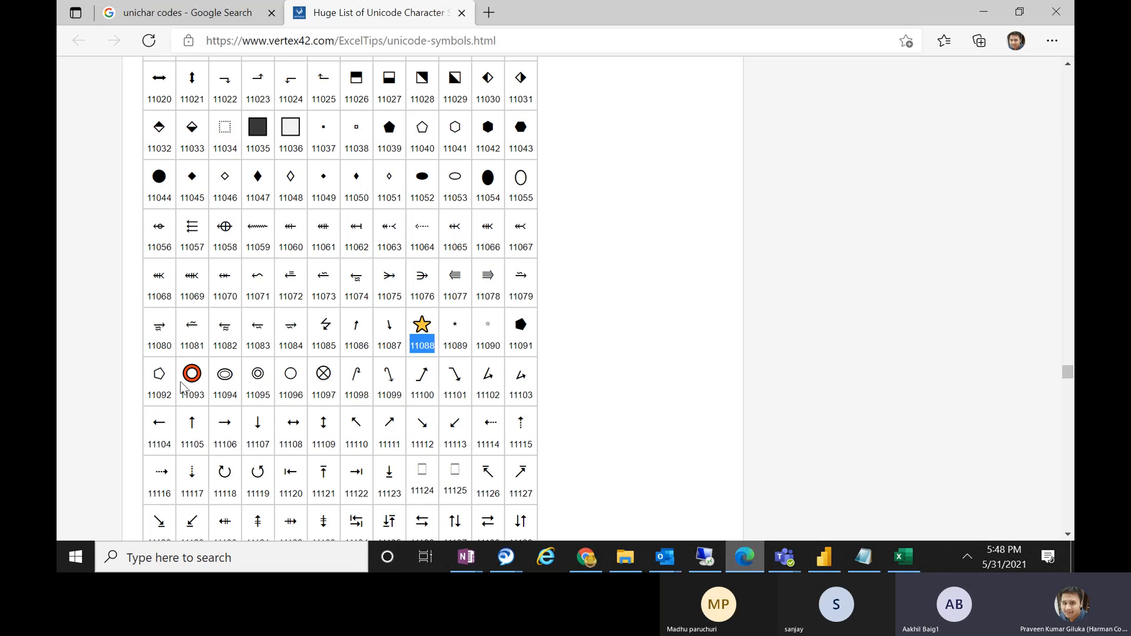
pyautogui.moveTo(179, 394); pyautogui.dragTo(206, 395)
pyautogui.hotkey('ctrl', 'c')
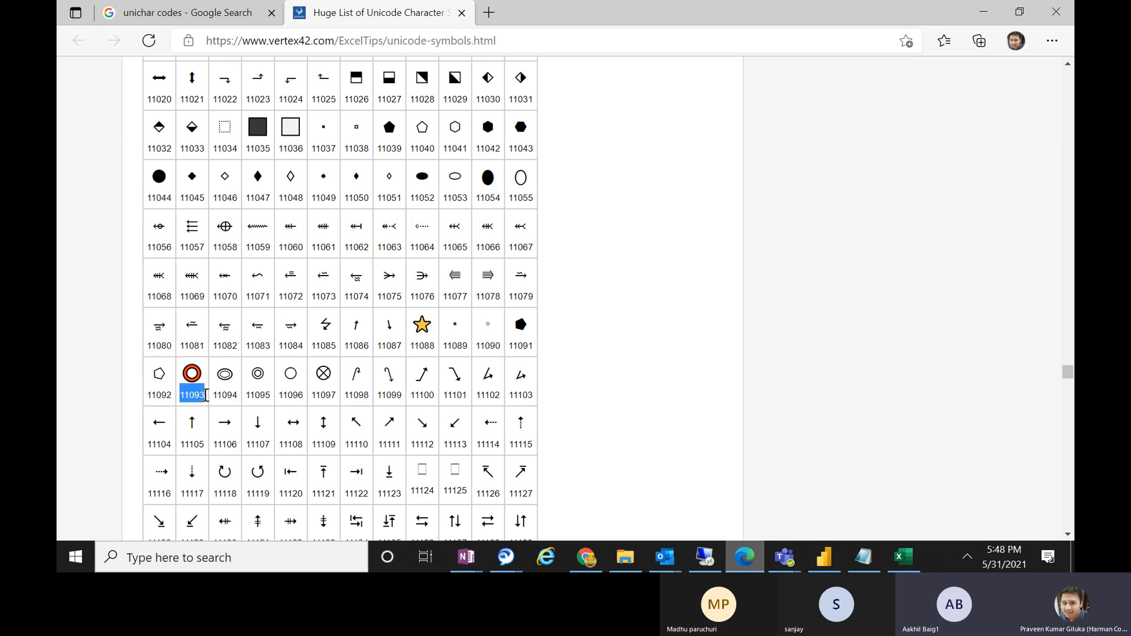
pyautogui.click(983, 10)
pyautogui.moveTo(422, 158); pyautogui.dragTo(395, 157)
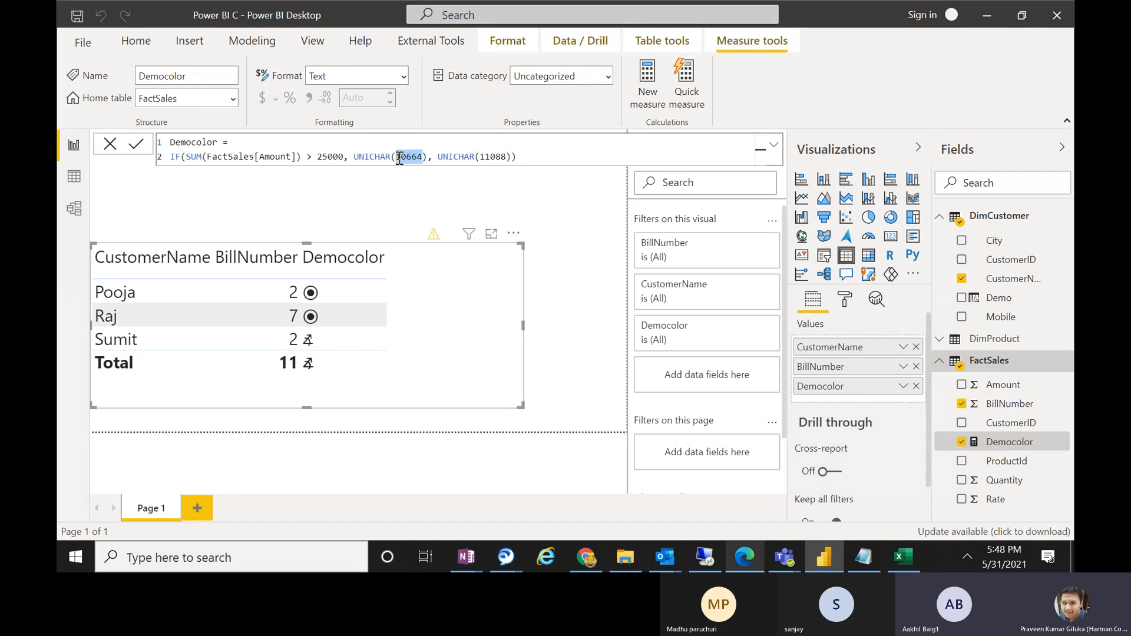
pyautogui.hotkey('ctrl', 'v')
pyautogui.click(536, 158)
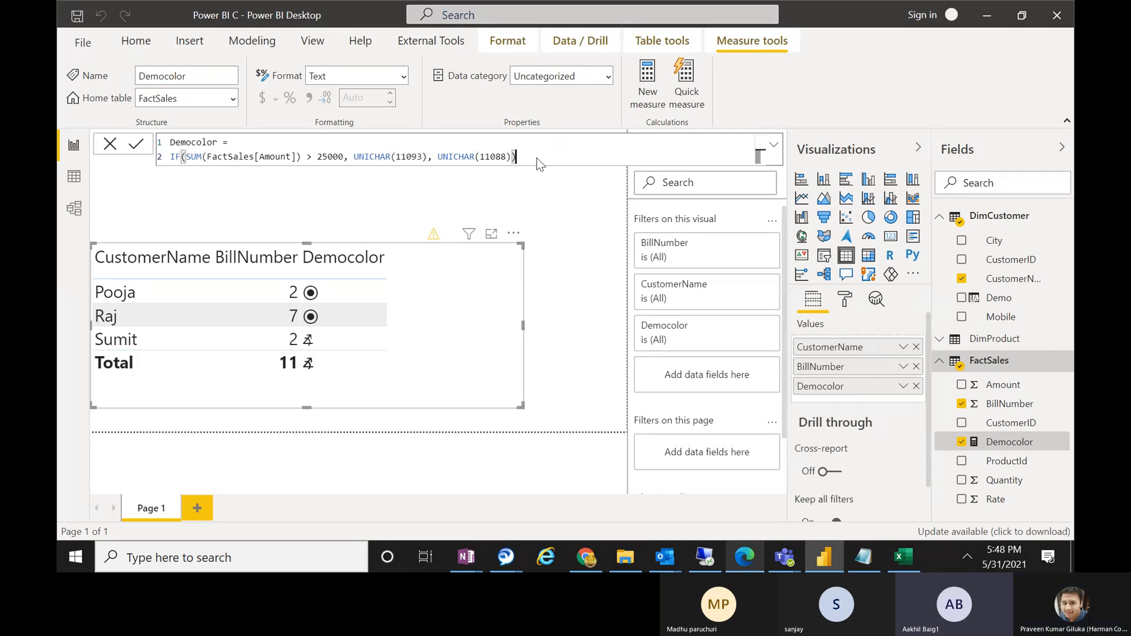
pyautogui.press('Return')
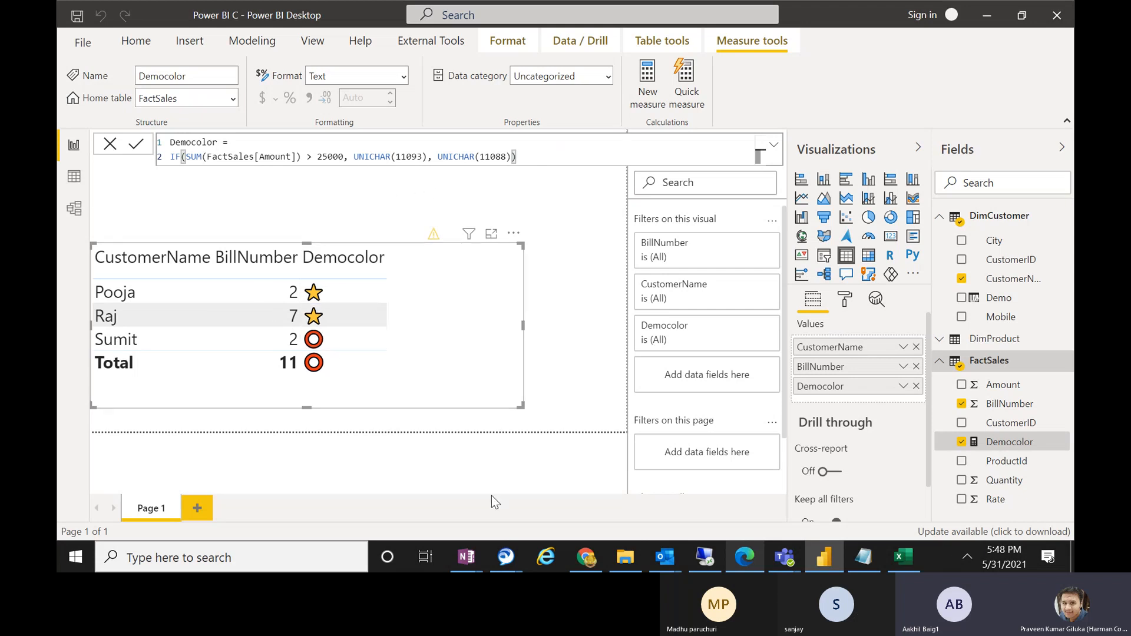
# Find the sunglasses emoticon's code in the Unicode list, set the second UNICHAR code in Democolor to 128526, and commit the formula
pyautogui.click(749, 567)
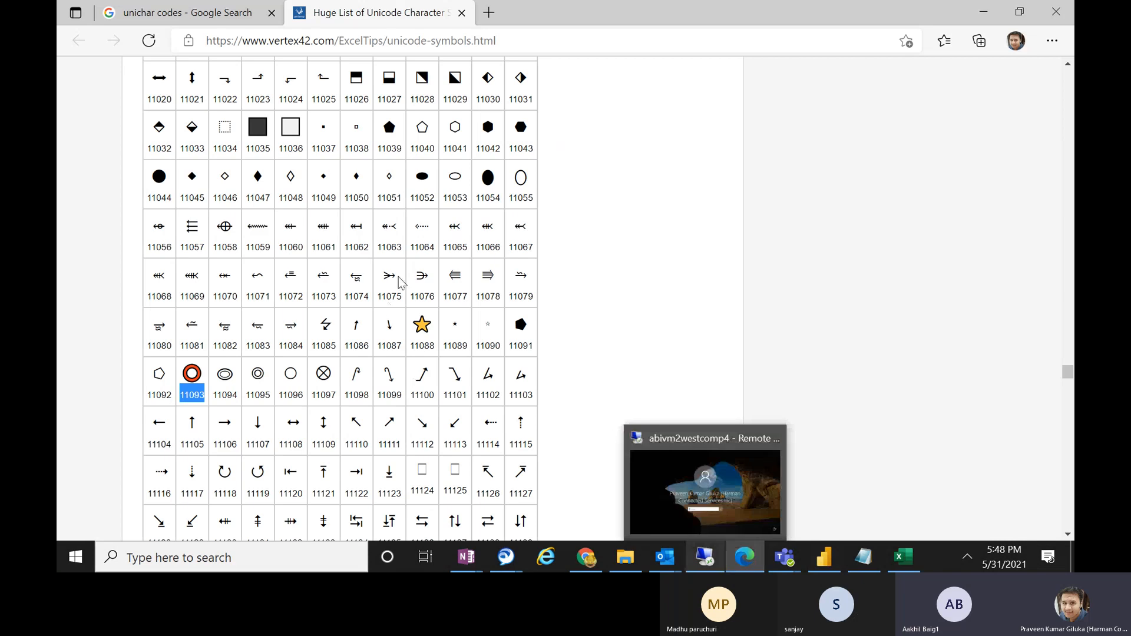
pyautogui.moveTo(1068, 372); pyautogui.dragTo(1071, 434)
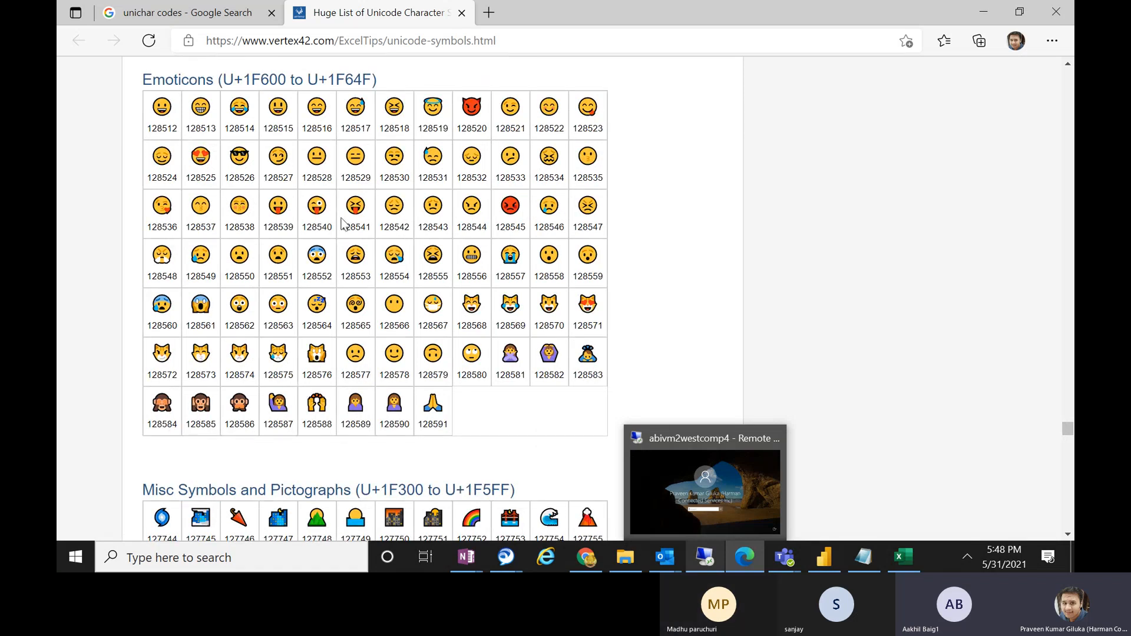
pyautogui.moveTo(228, 177); pyautogui.dragTo(257, 177)
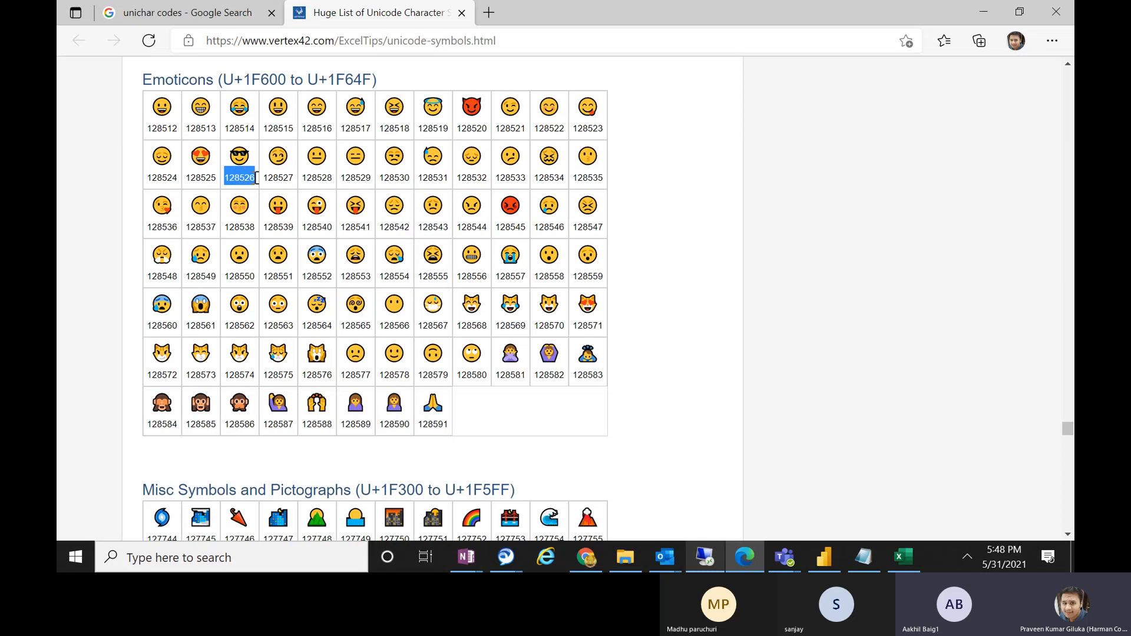
pyautogui.click(983, 11)
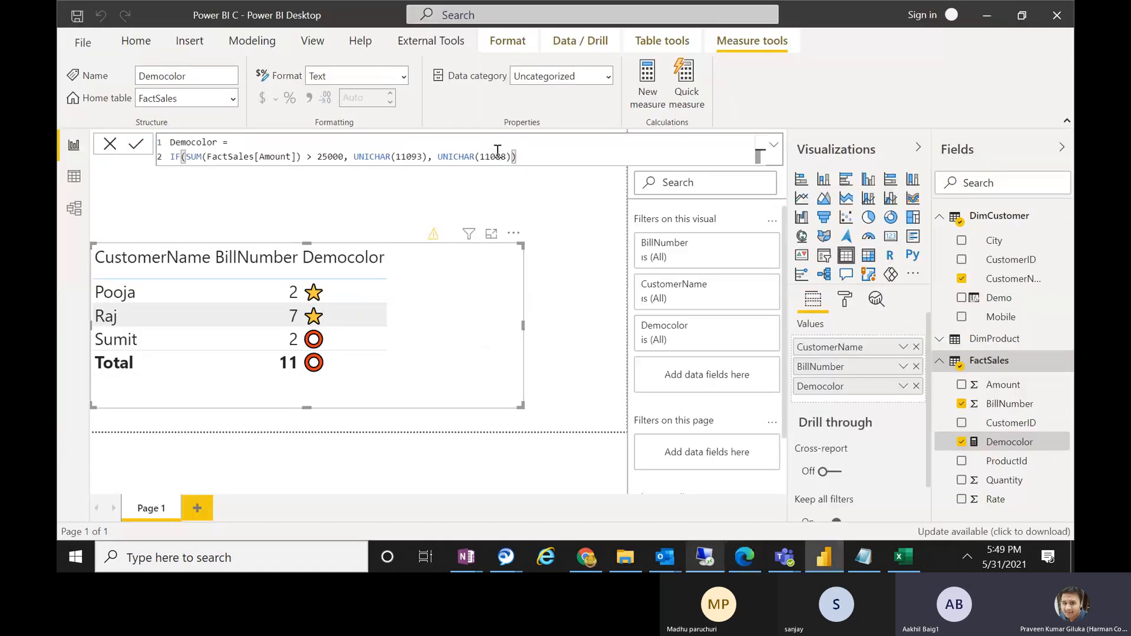
pyautogui.moveTo(505, 157); pyautogui.dragTo(481, 158)
pyautogui.write('128526')
pyautogui.press('Return')
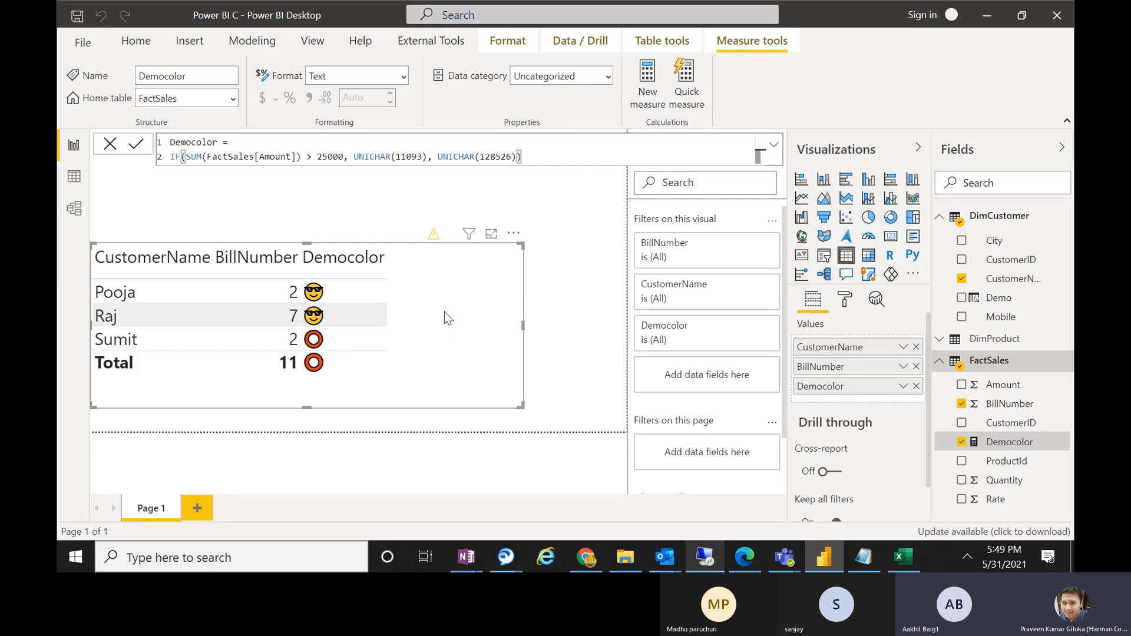
# Return to the Unicode list in Edge and browse from the emoticons down to the vehicle and sign symbols near its end
pyautogui.moveTo(899, 555)
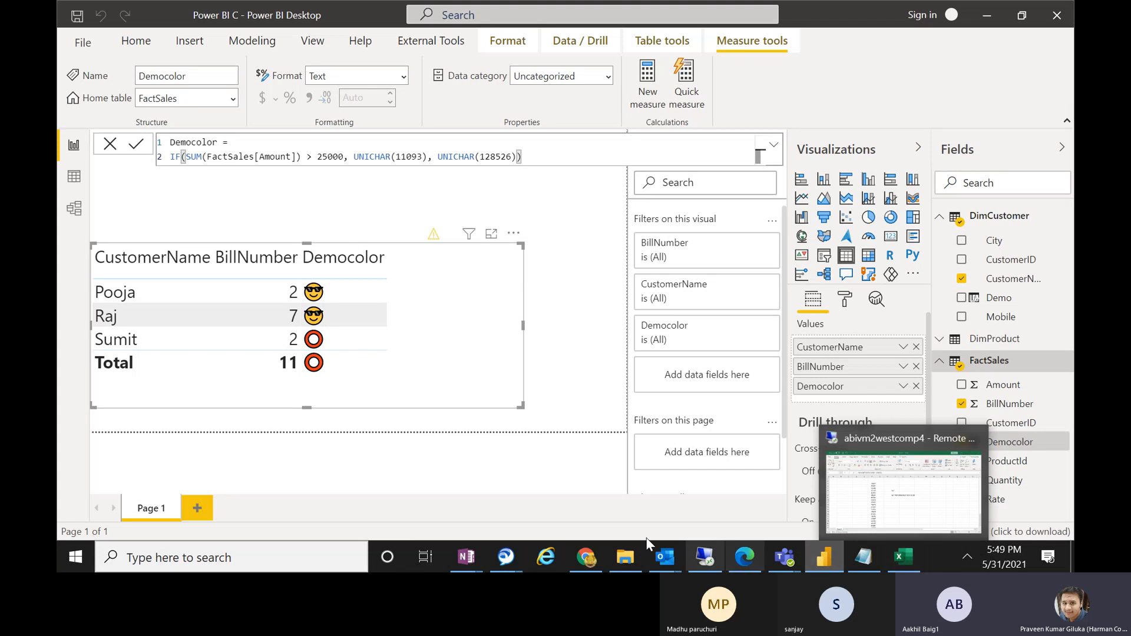
pyautogui.click(586, 557)
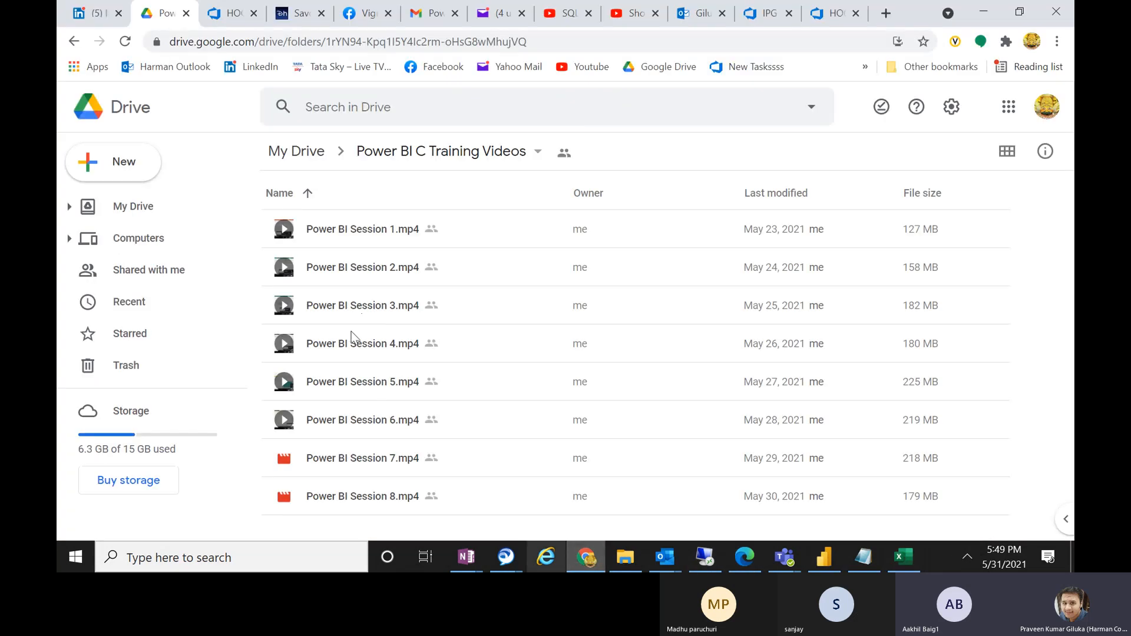
pyautogui.click(586, 557)
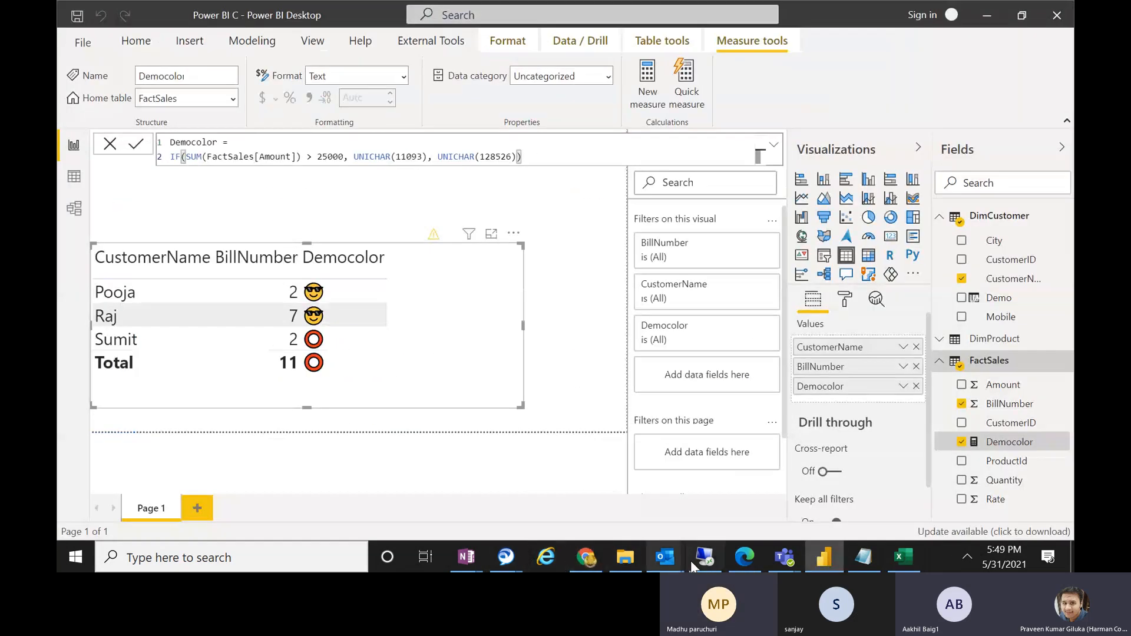
pyautogui.click(733, 556)
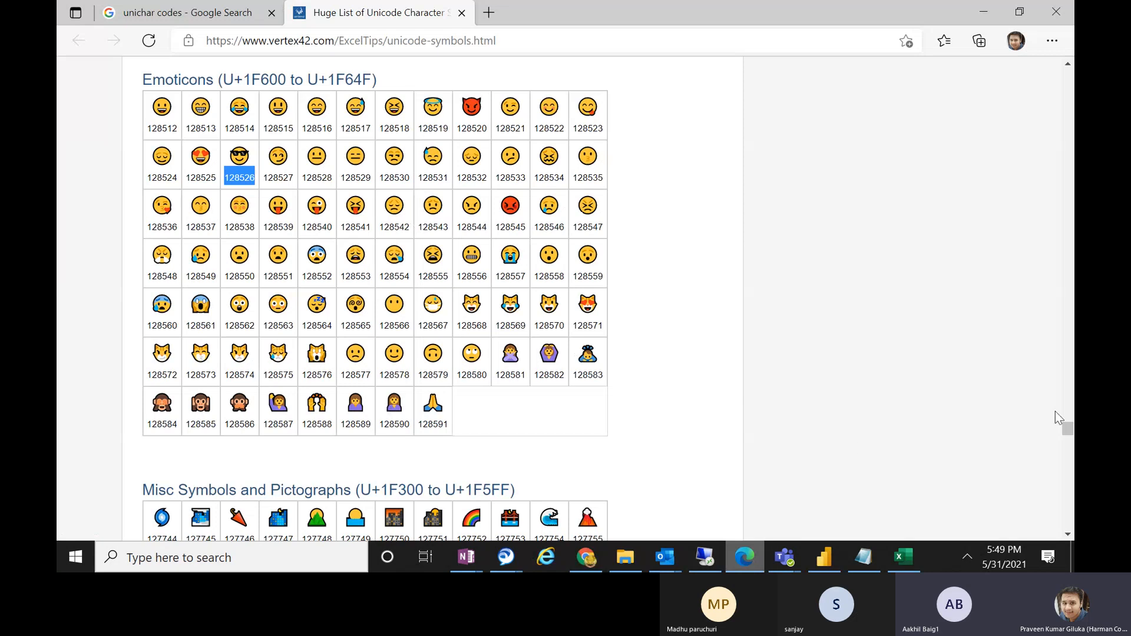
pyautogui.moveTo(1067, 429); pyautogui.dragTo(1068, 515)
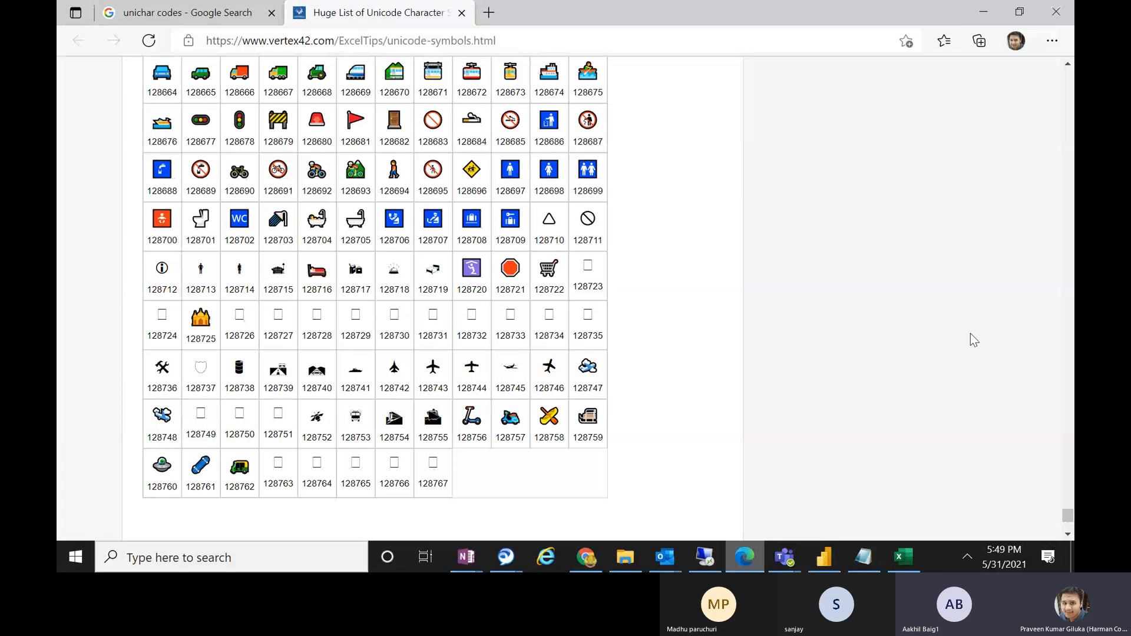
# Back in Power BI, examine the Demo calculated column of the DimCustomer table in Data view, and return to the report
pyautogui.click(823, 560)
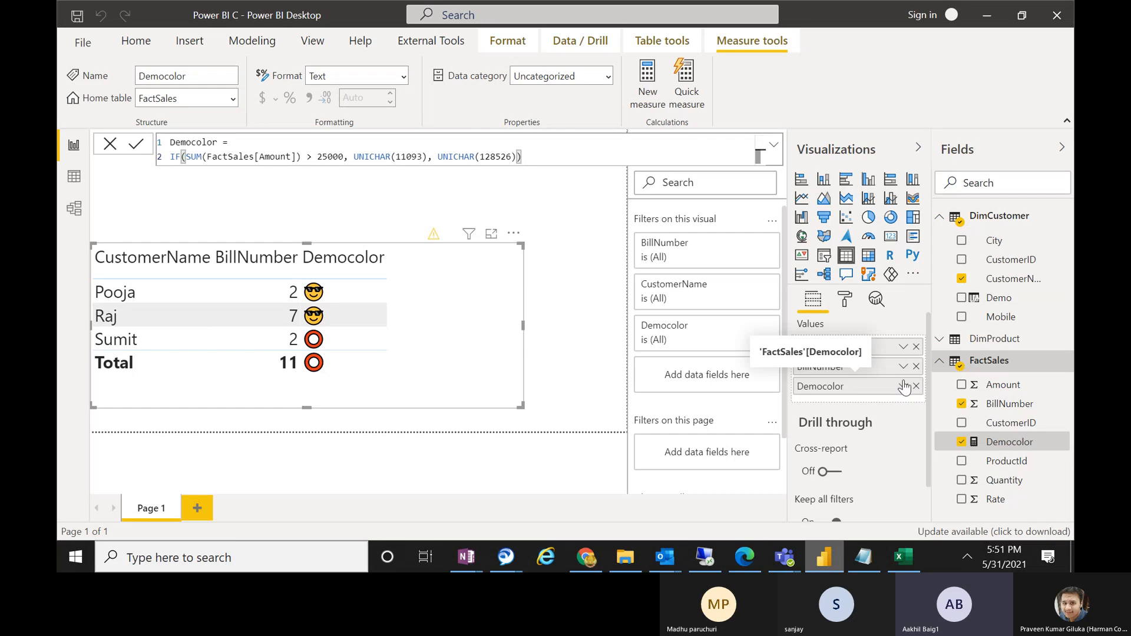
pyautogui.click(74, 180)
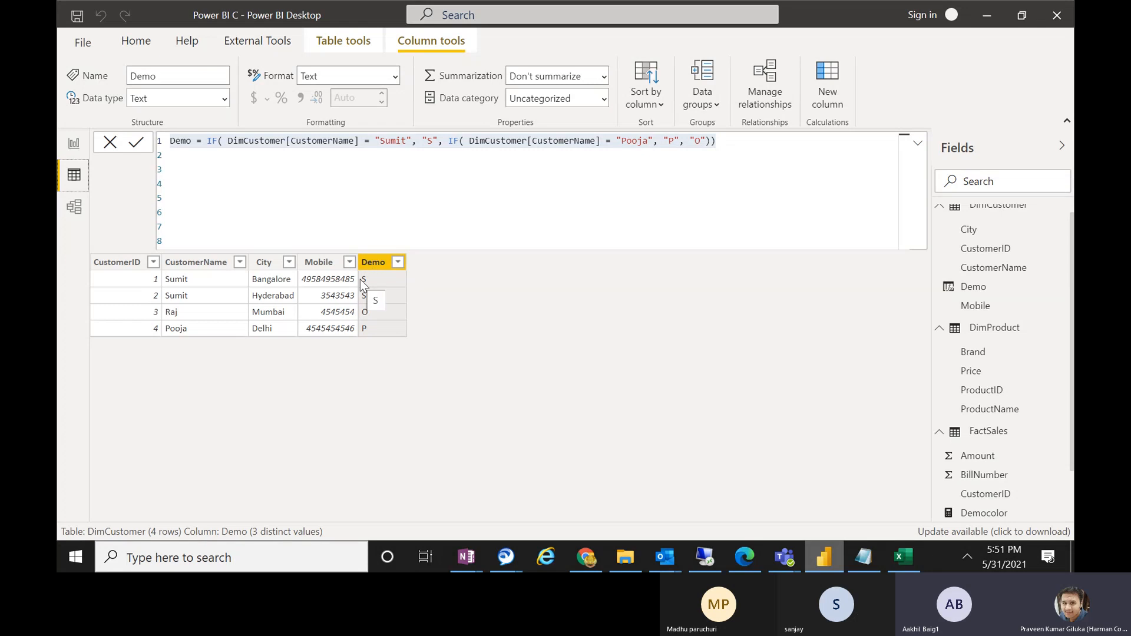
pyautogui.click(79, 144)
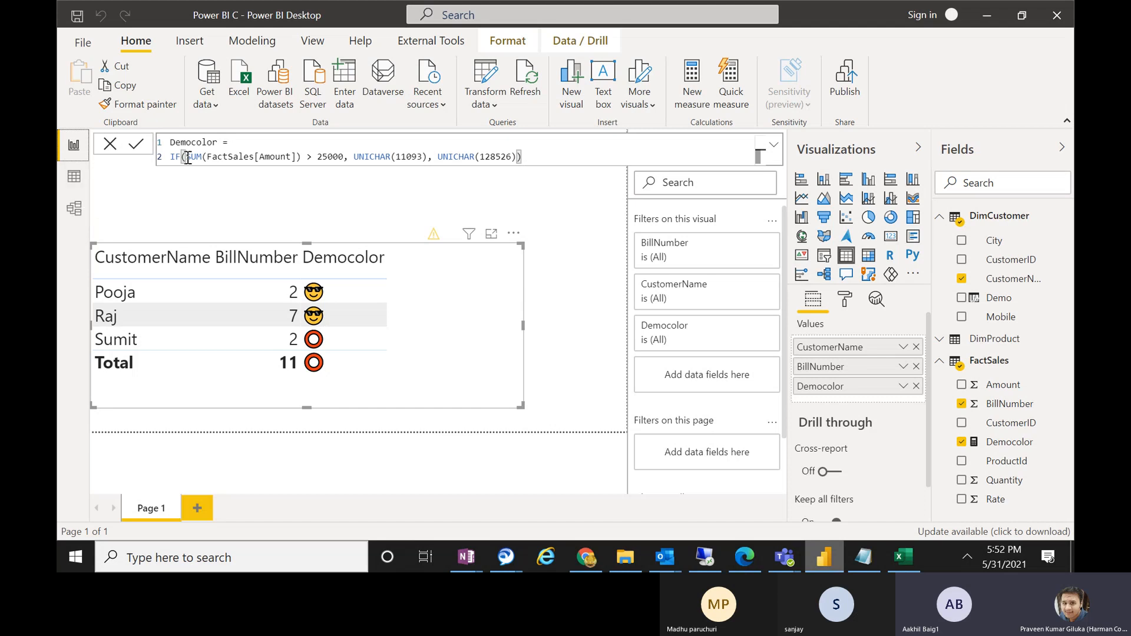
# Examine the Democolor formula part by part, highlighting the SUM function, the FactSales[Amount] column and the UNICHAR(11093) result
pyautogui.moveTo(186, 157); pyautogui.dragTo(302, 157)
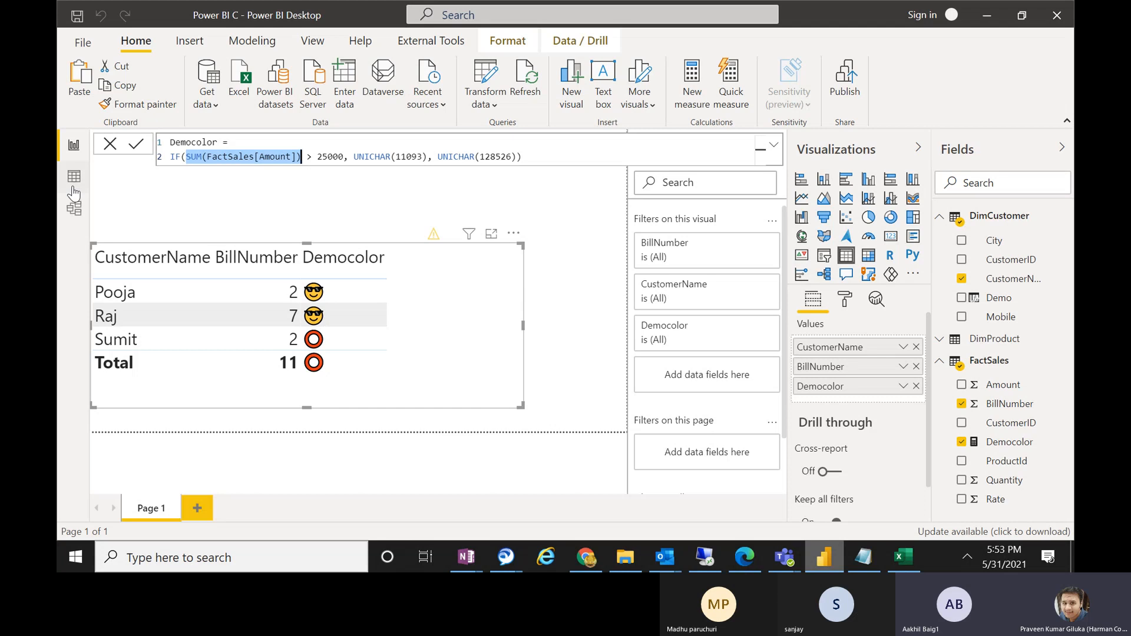
pyautogui.click(216, 155)
pyautogui.moveTo(207, 156); pyautogui.dragTo(185, 157)
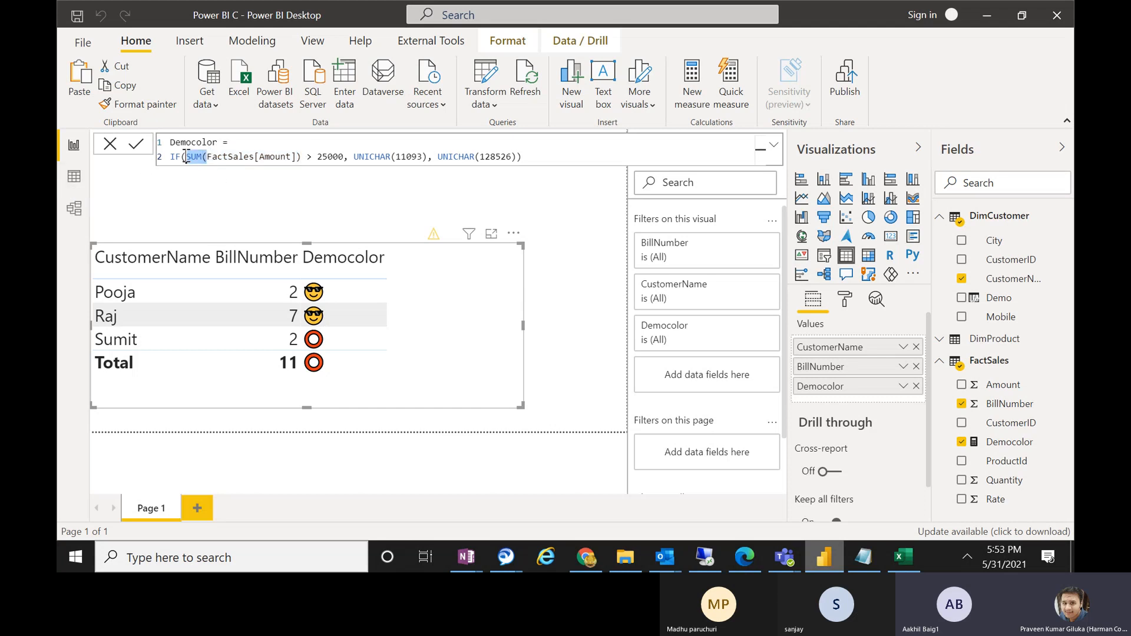
pyautogui.click(295, 156)
pyautogui.click(207, 157)
pyautogui.moveTo(207, 157); pyautogui.dragTo(295, 157)
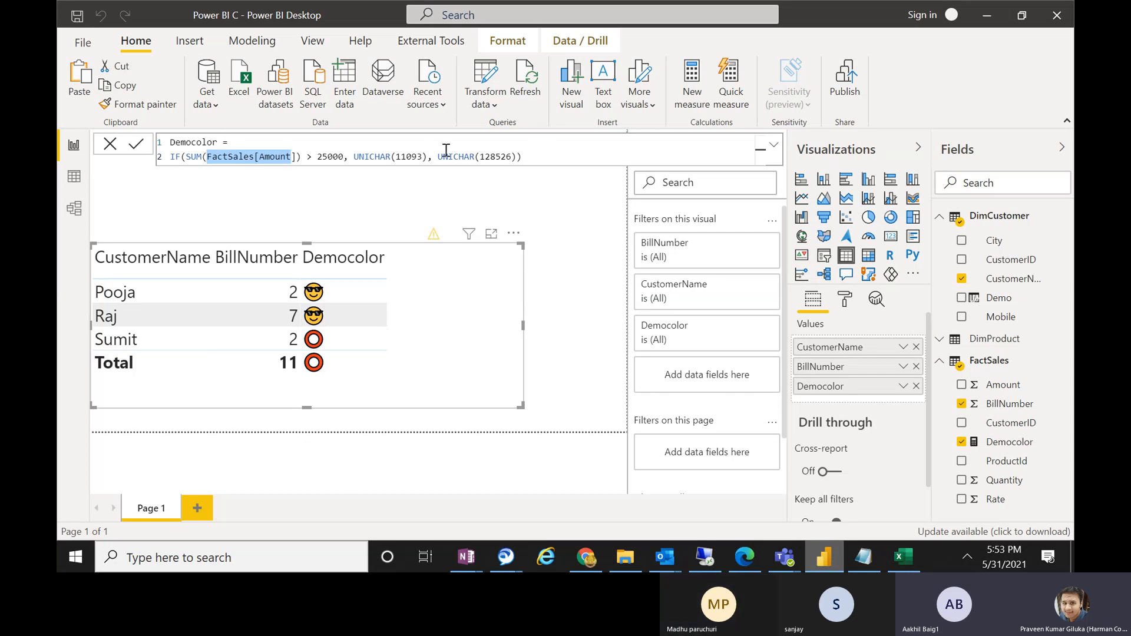
pyautogui.doubleClick(188, 157)
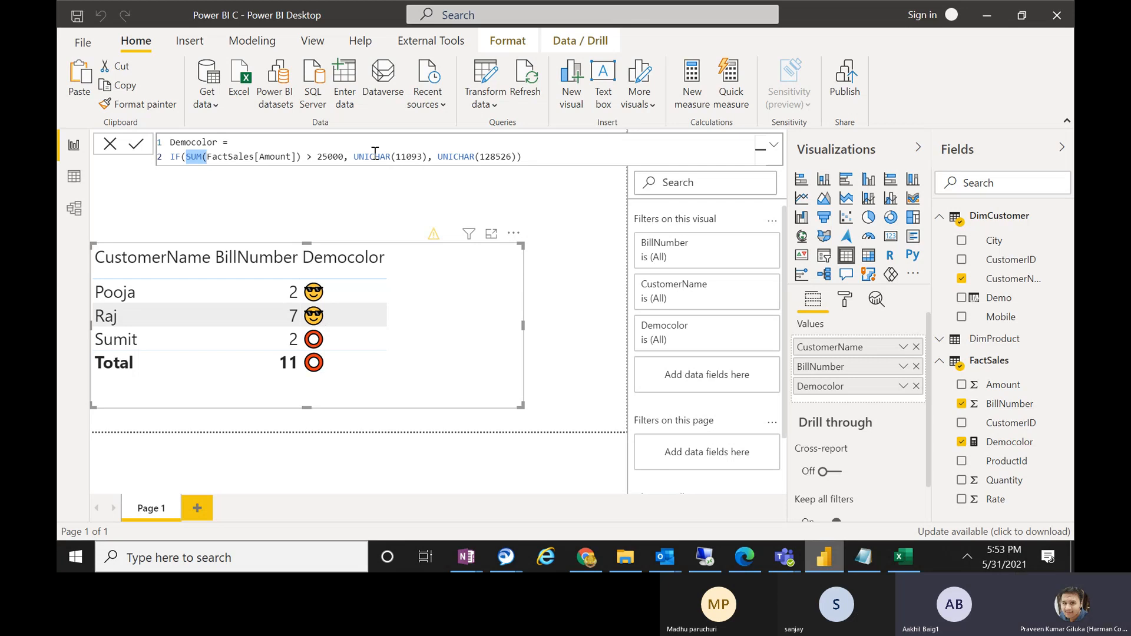
pyautogui.moveTo(355, 156); pyautogui.dragTo(427, 156)
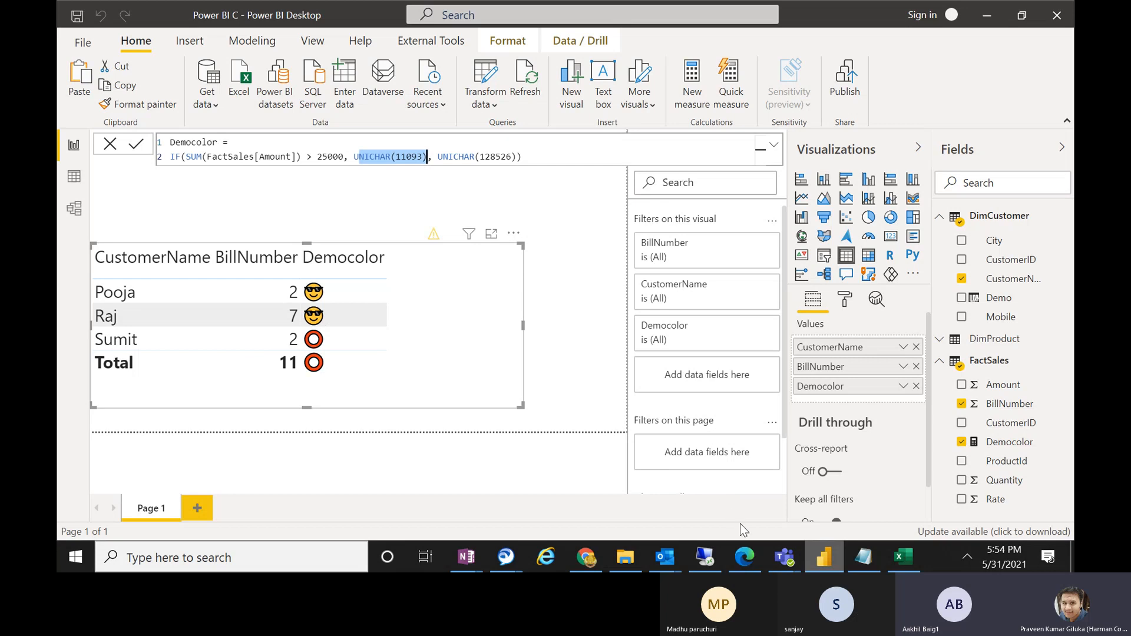
# Switch to Edge, open Google in a new tab, and search for "RED BUTTON PNG" images
pyautogui.click(749, 560)
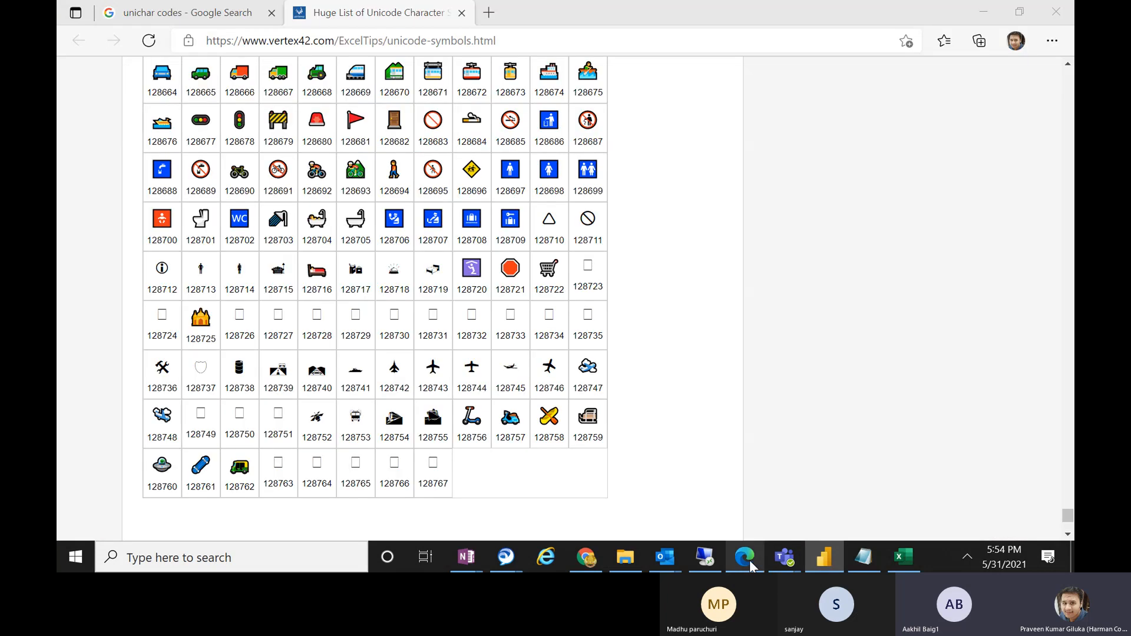
pyautogui.click(494, 16)
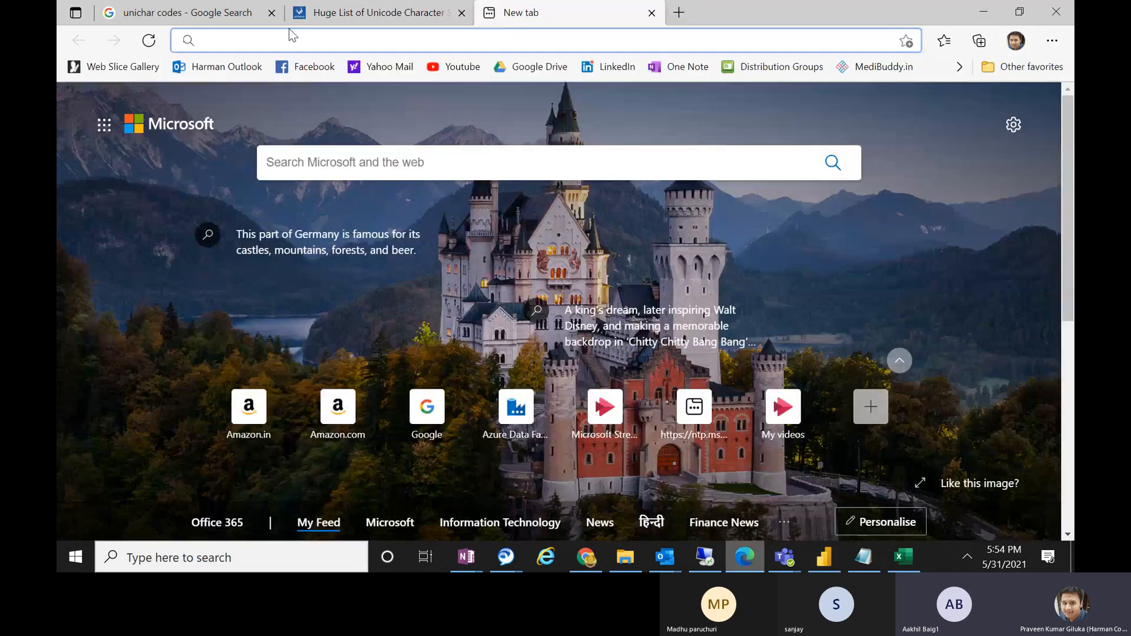
pyautogui.write('RED')
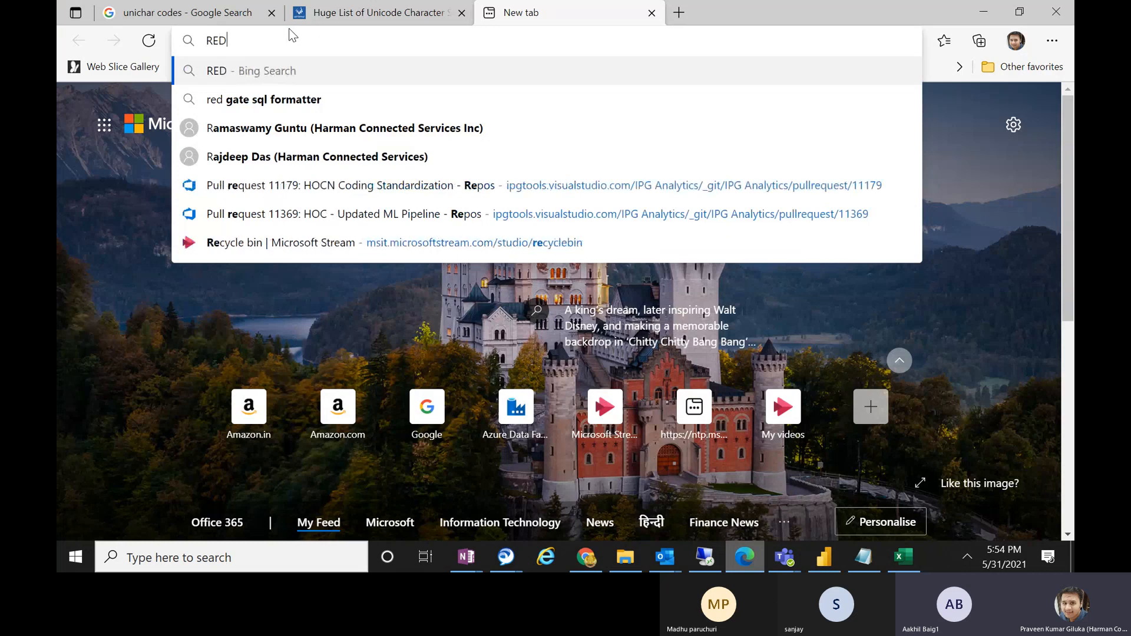
pyautogui.press('BackSpace')
pyautogui.press('BackSpace')
pyautogui.press('BackSpace')
pyautogui.write('go')
pyautogui.press('Return')
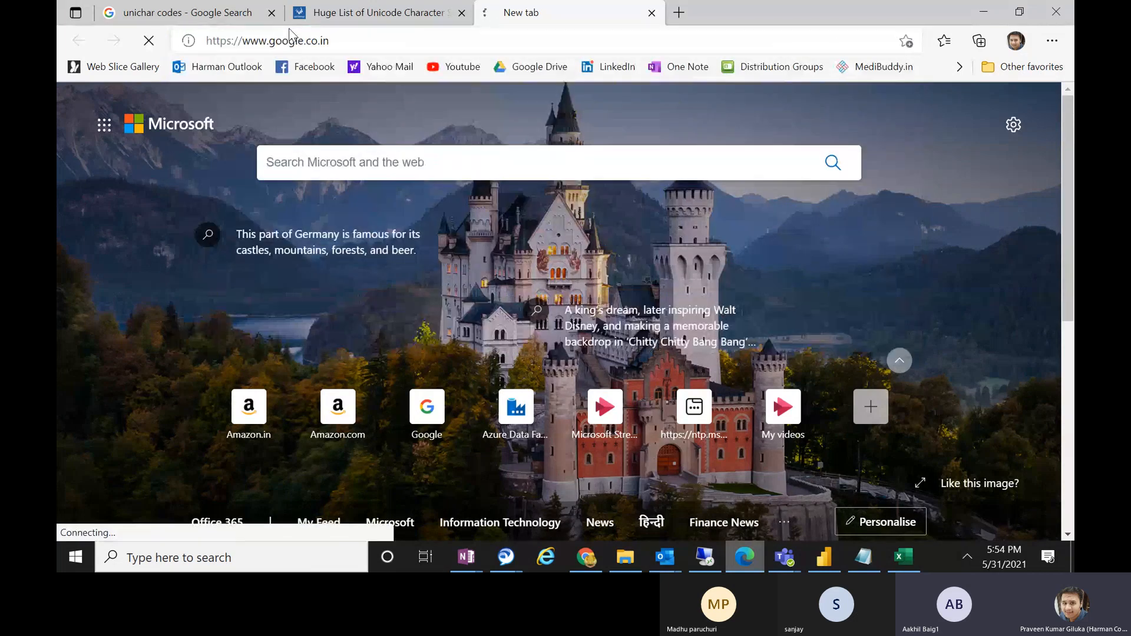
pyautogui.write('RE')
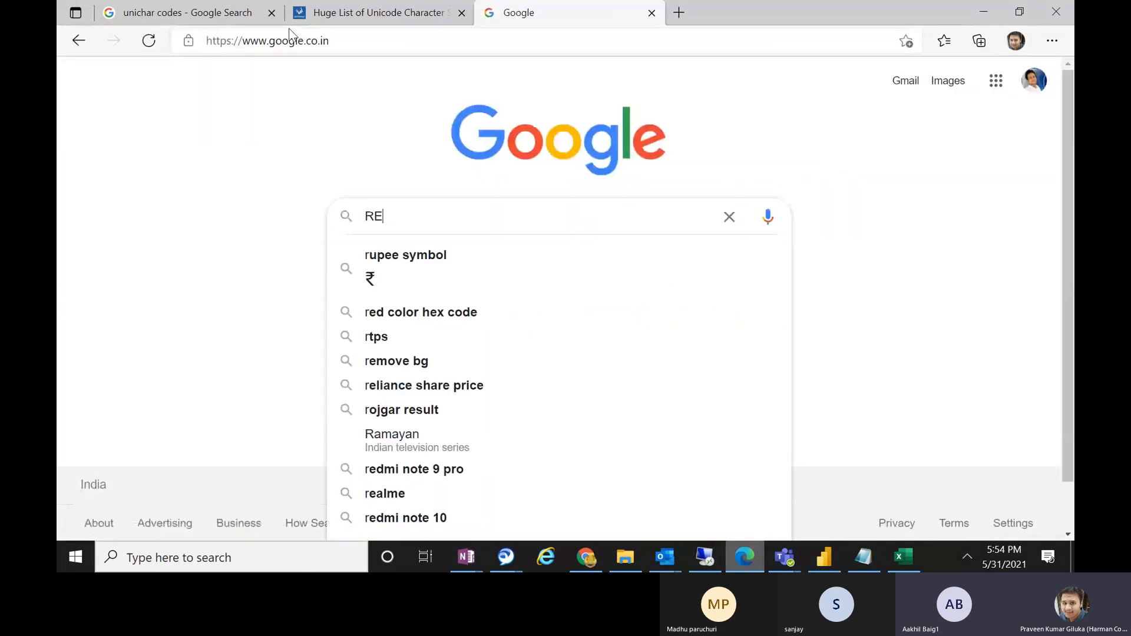
pyautogui.write('D BUTTON PNG')
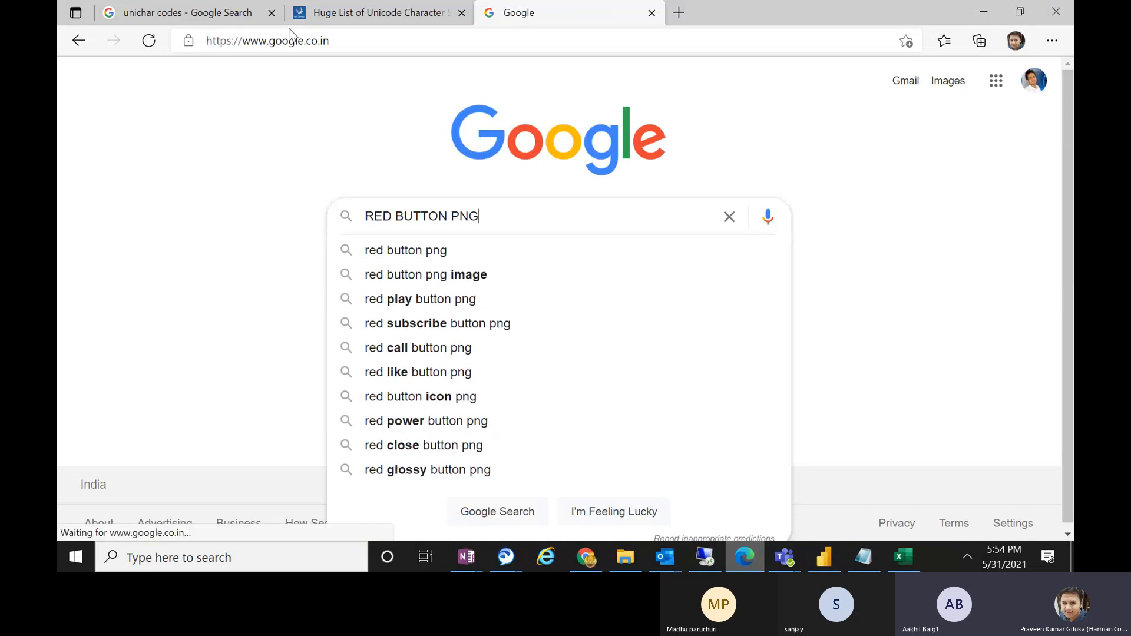
pyautogui.press('Return')
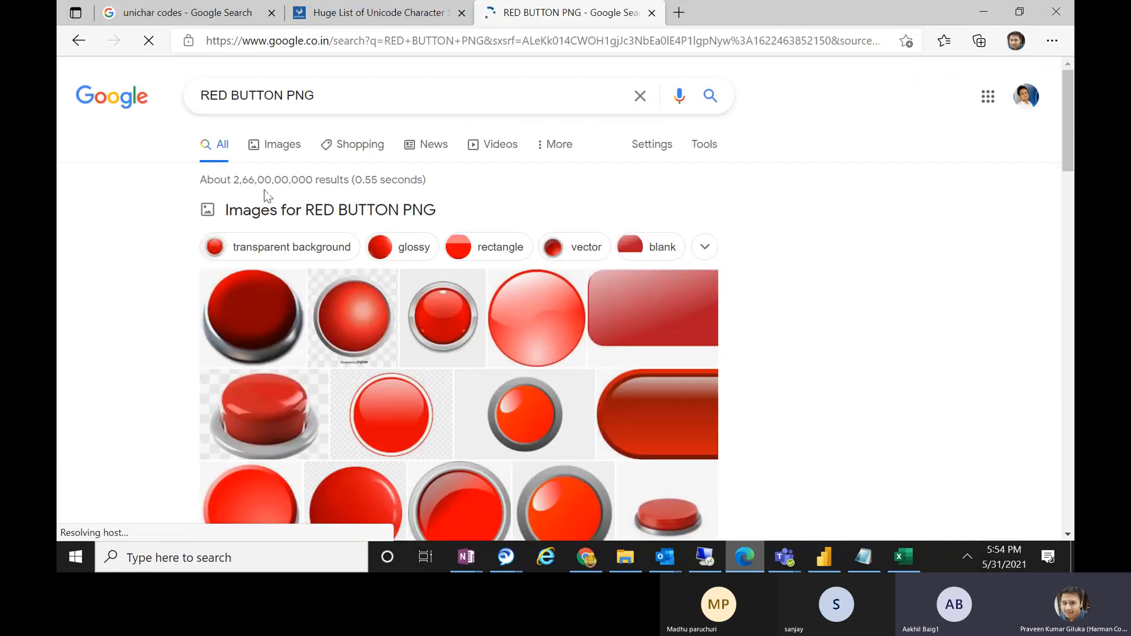
pyautogui.click(283, 131)
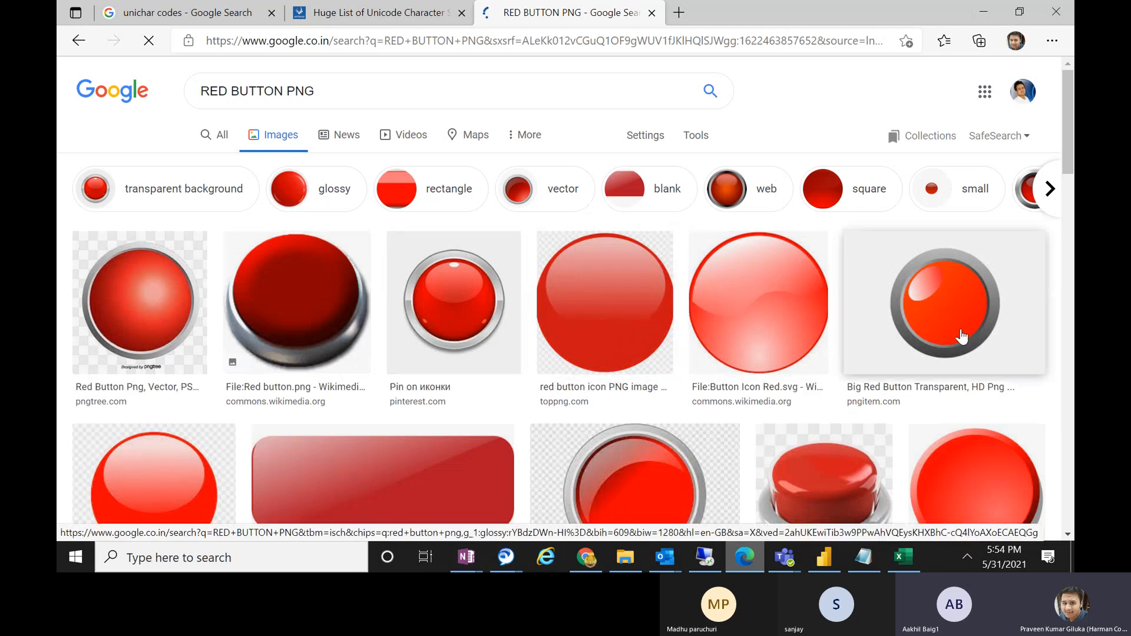
# Browse the red button images and open the PNGWing page of the Designer Red button to examine its picture
pyautogui.scroll(-1, 1069, 232)
pyautogui.moveTo(1067, 155); pyautogui.dragTo(1060, 252)
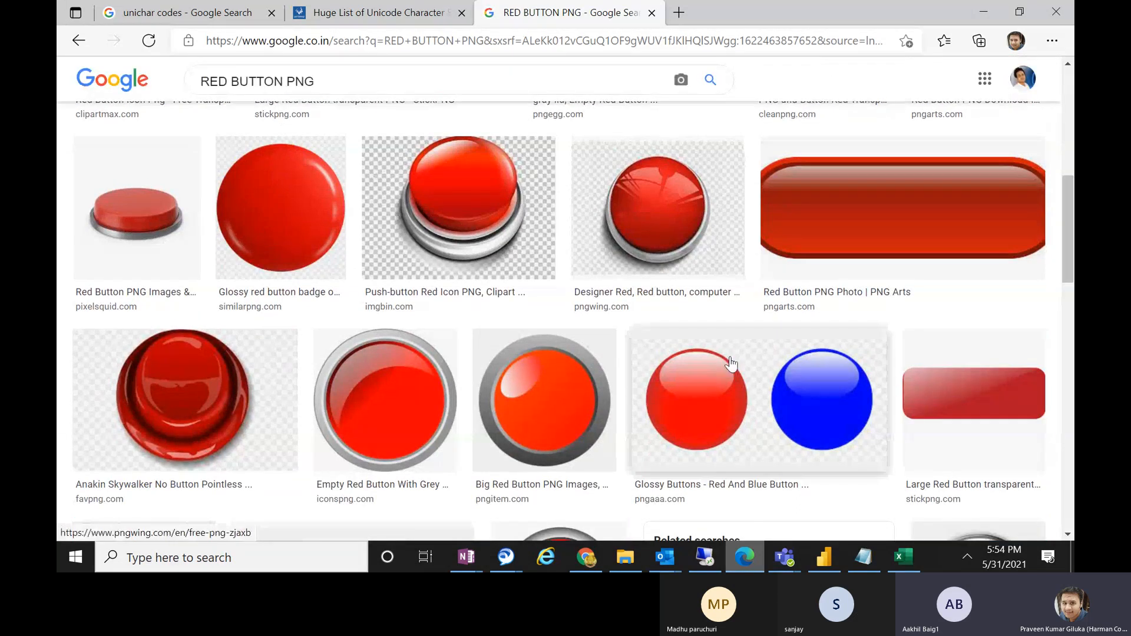
pyautogui.click(660, 245)
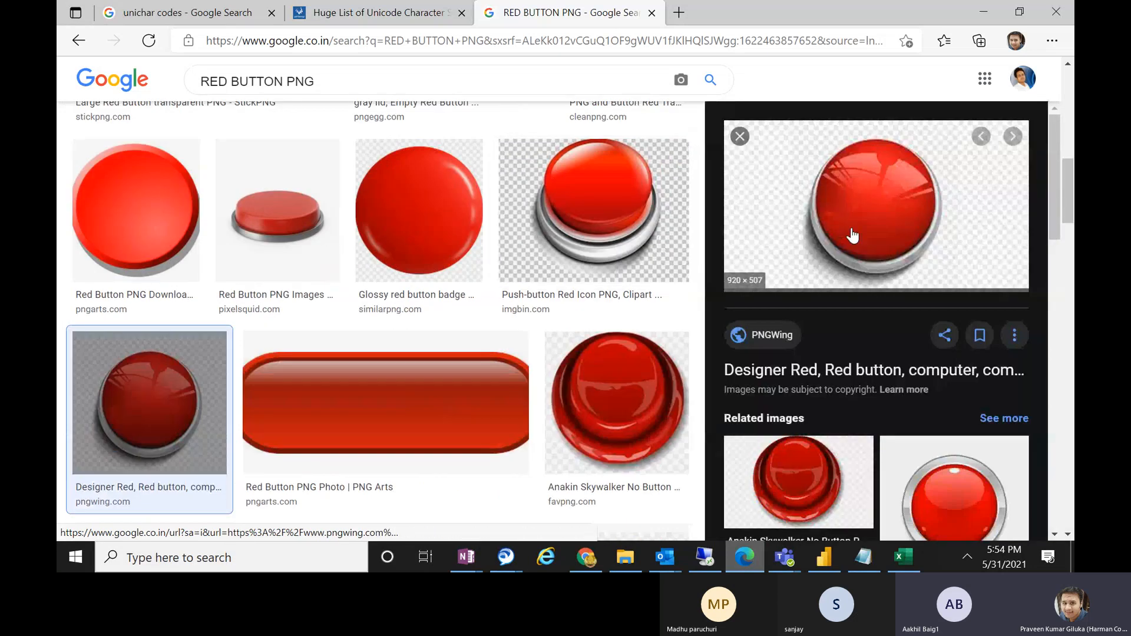
pyautogui.click(852, 229)
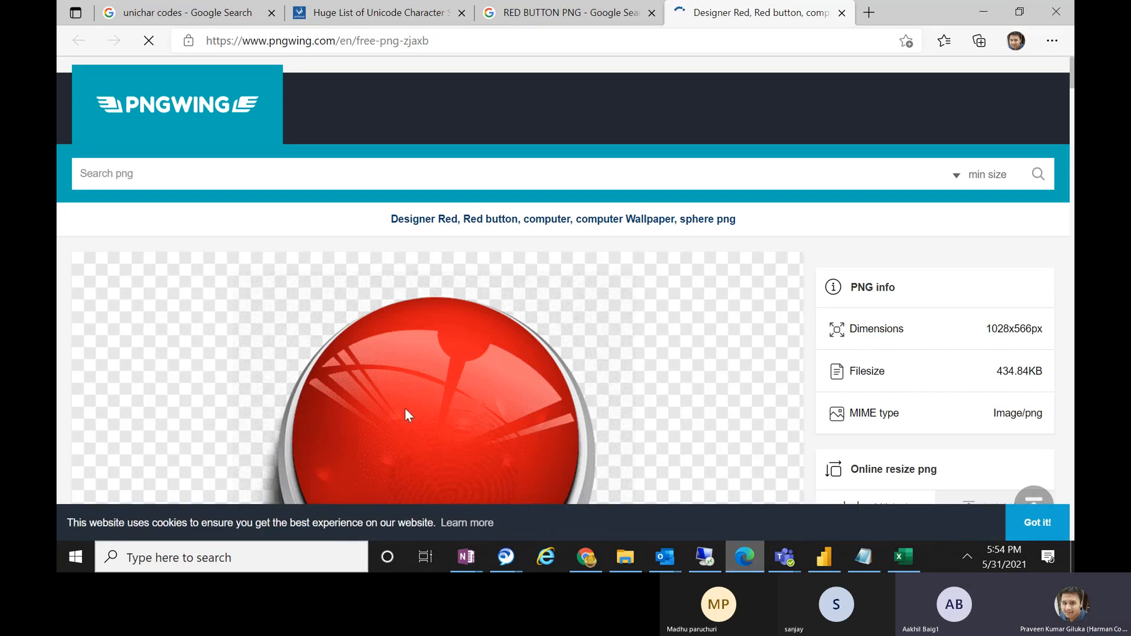
pyautogui.scroll(-10, 566, 281)
pyautogui.moveTo(1073, 224); pyautogui.dragTo(1074, 99)
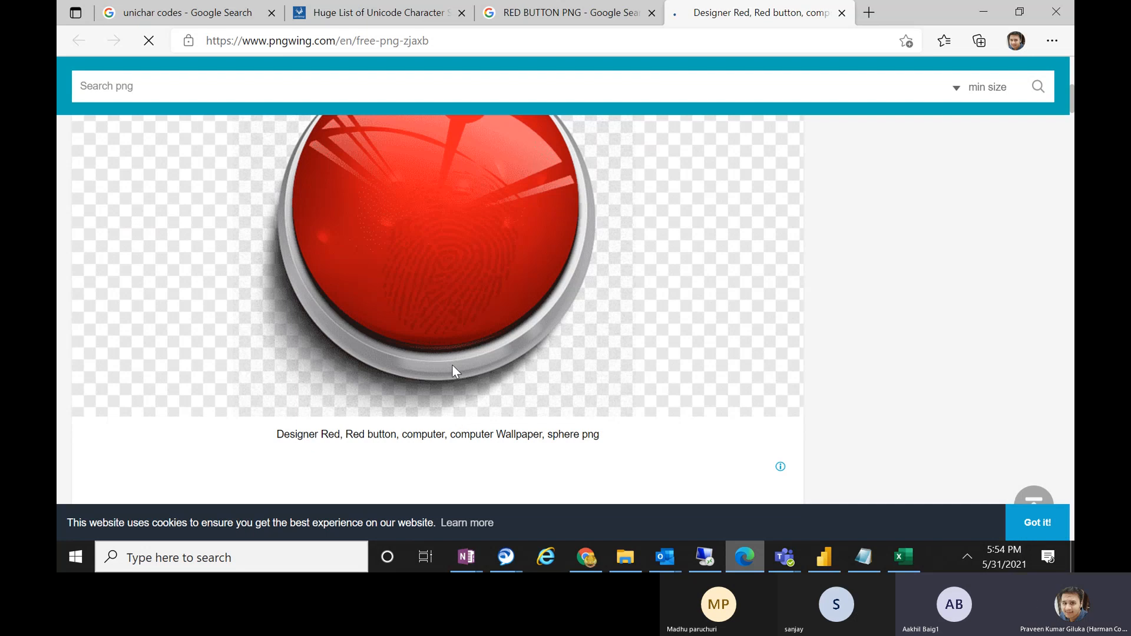
# Check the SimilarPNG page of the glossy red button badge and close both opened image-site pages
pyautogui.click(623, 12)
pyautogui.click(429, 237)
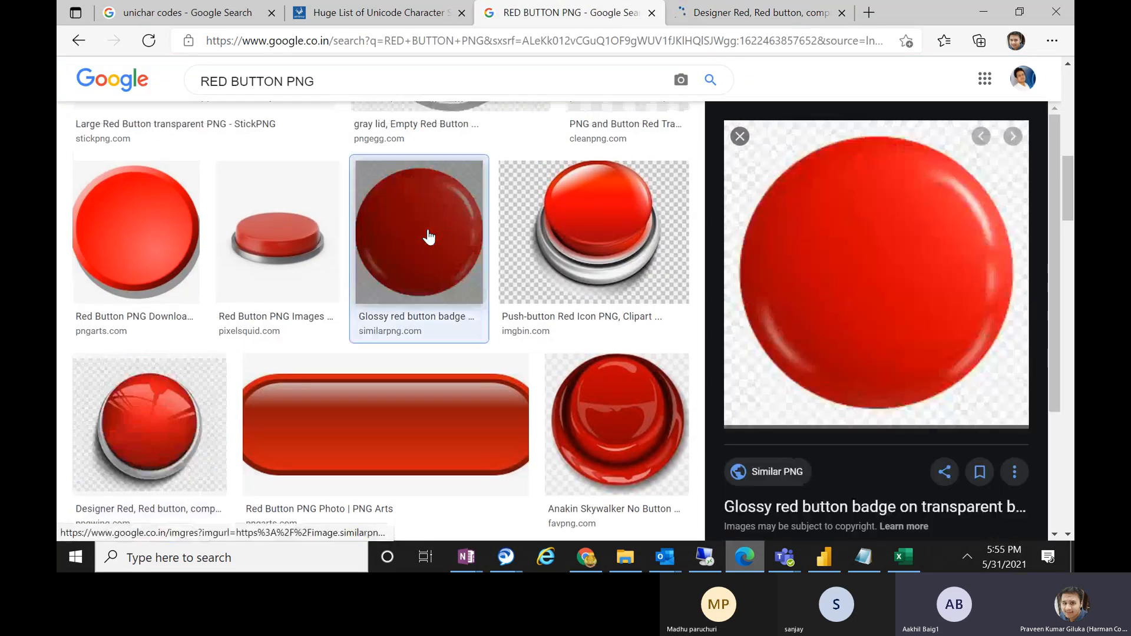
pyautogui.click(824, 271)
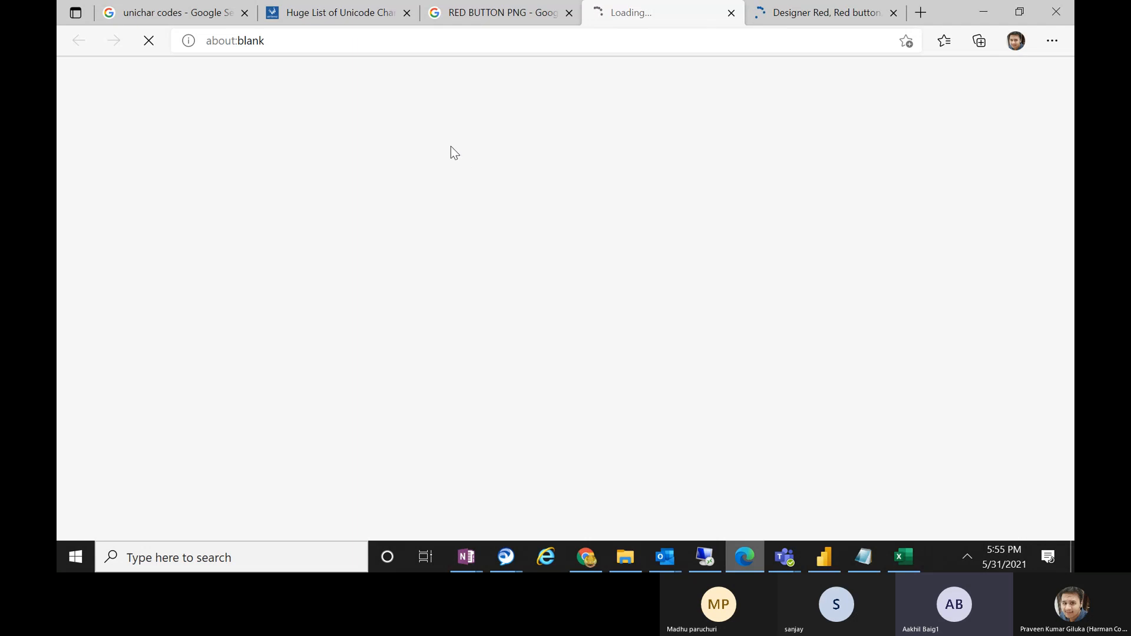
pyautogui.click(893, 12)
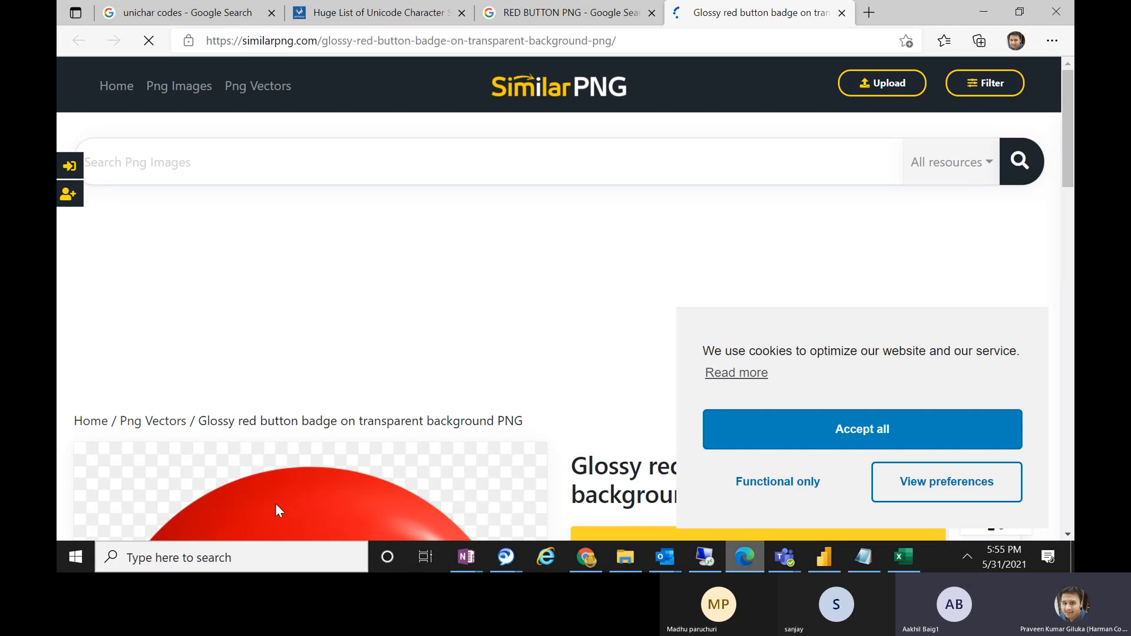
pyautogui.click(831, 435)
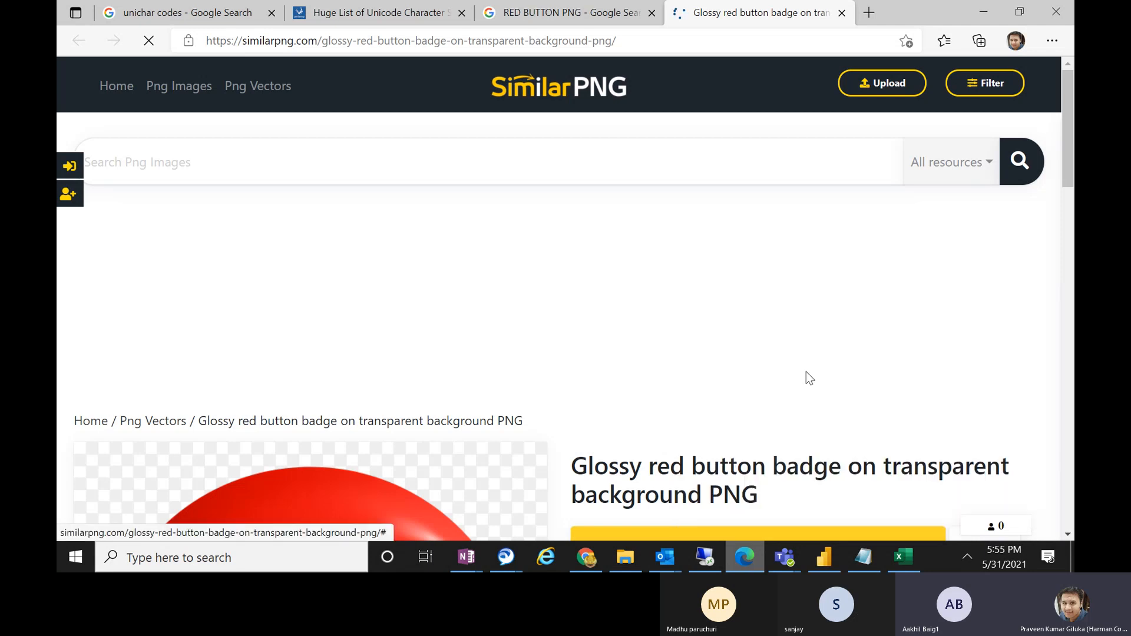
pyautogui.click(842, 13)
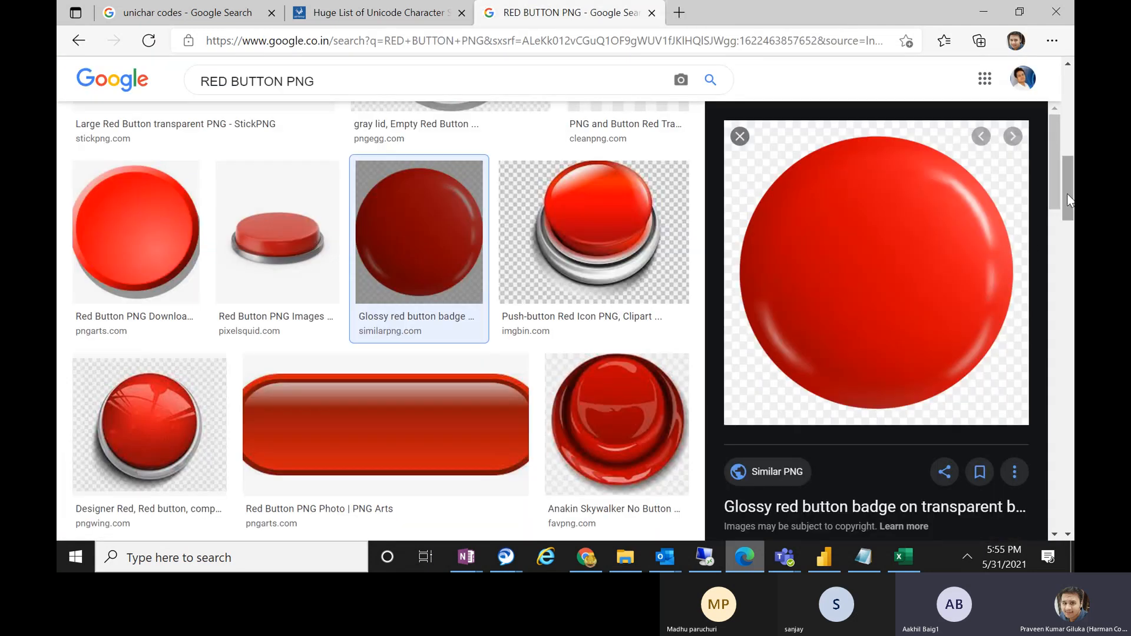
# Open the PinClipart page of the red power-button icon from the image results and copy the link of its red button image
pyautogui.moveTo(1068, 200); pyautogui.dragTo(1070, 419)
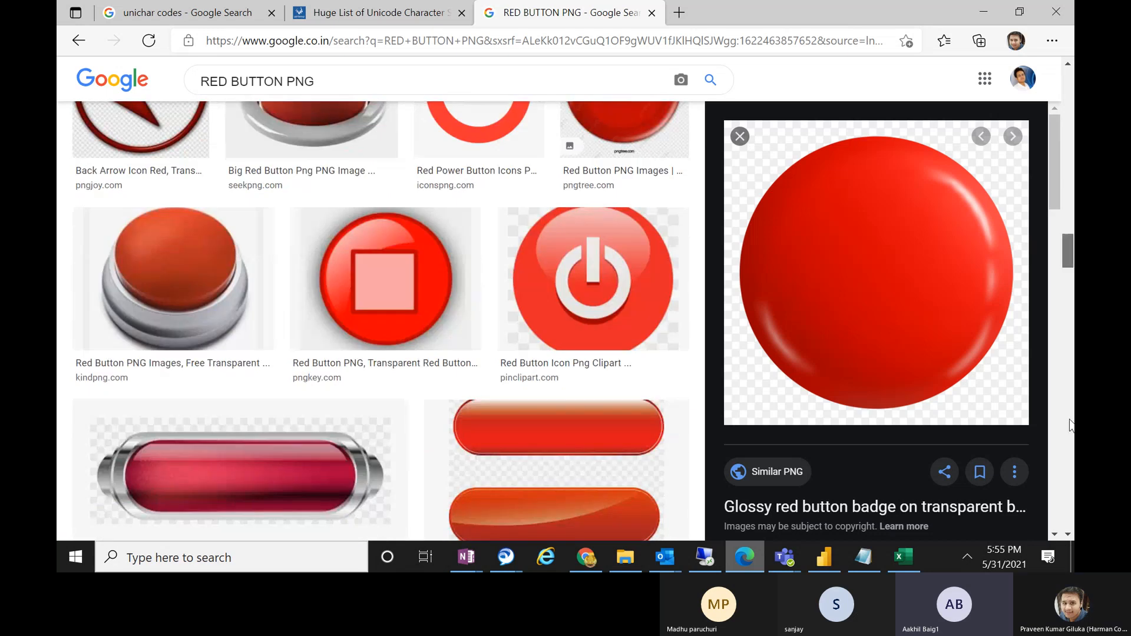
pyautogui.click(618, 288)
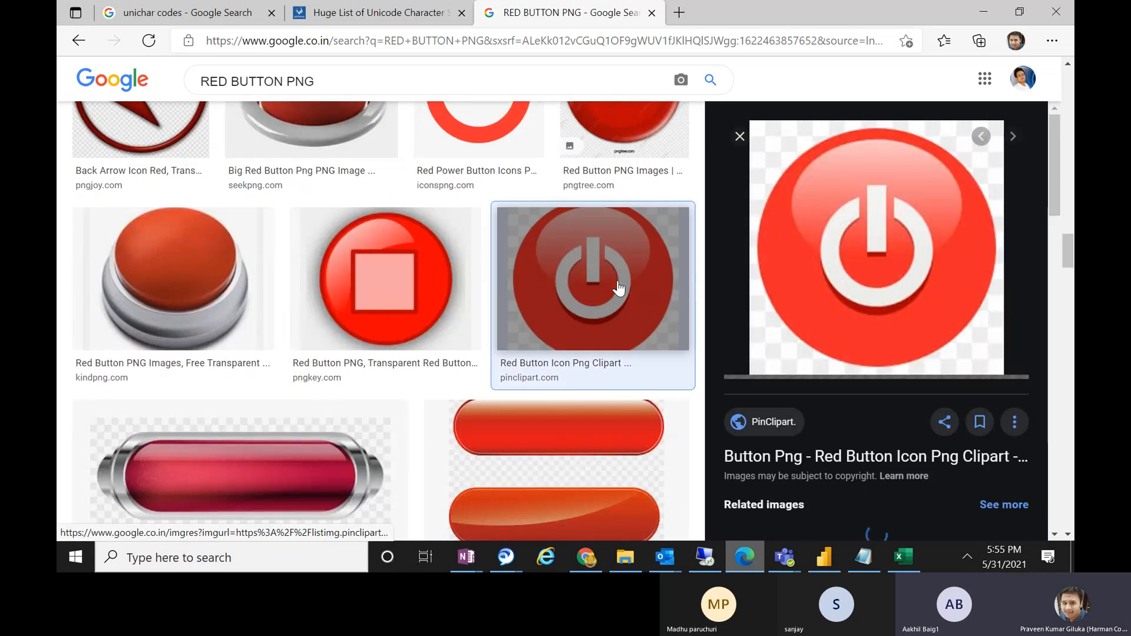
pyautogui.click(916, 231)
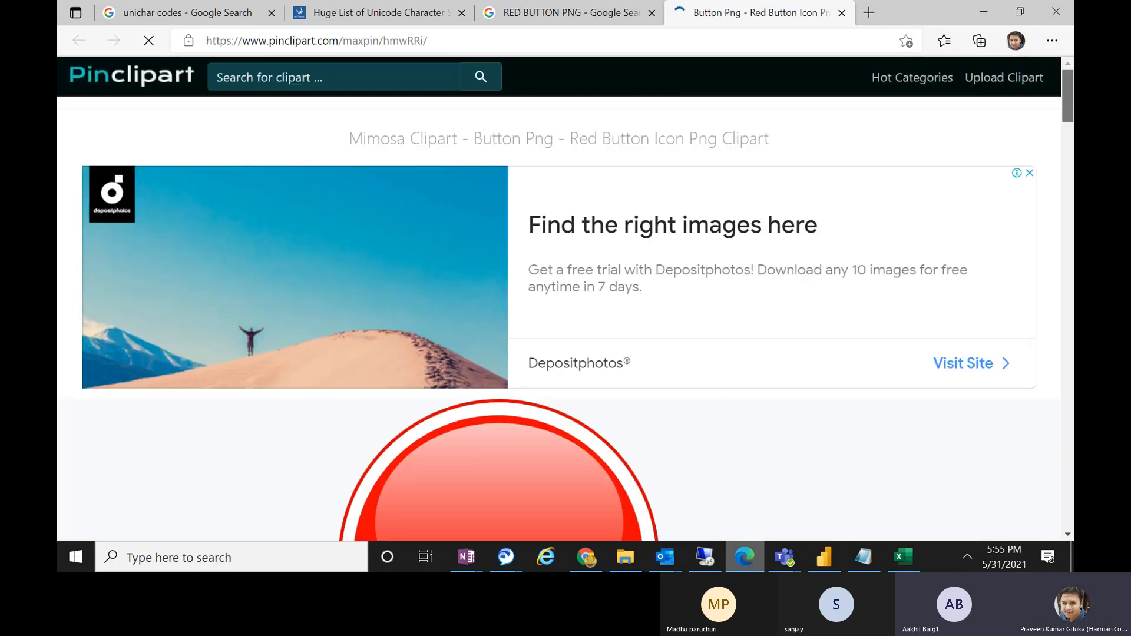
pyautogui.scroll(-5, 454, 227)
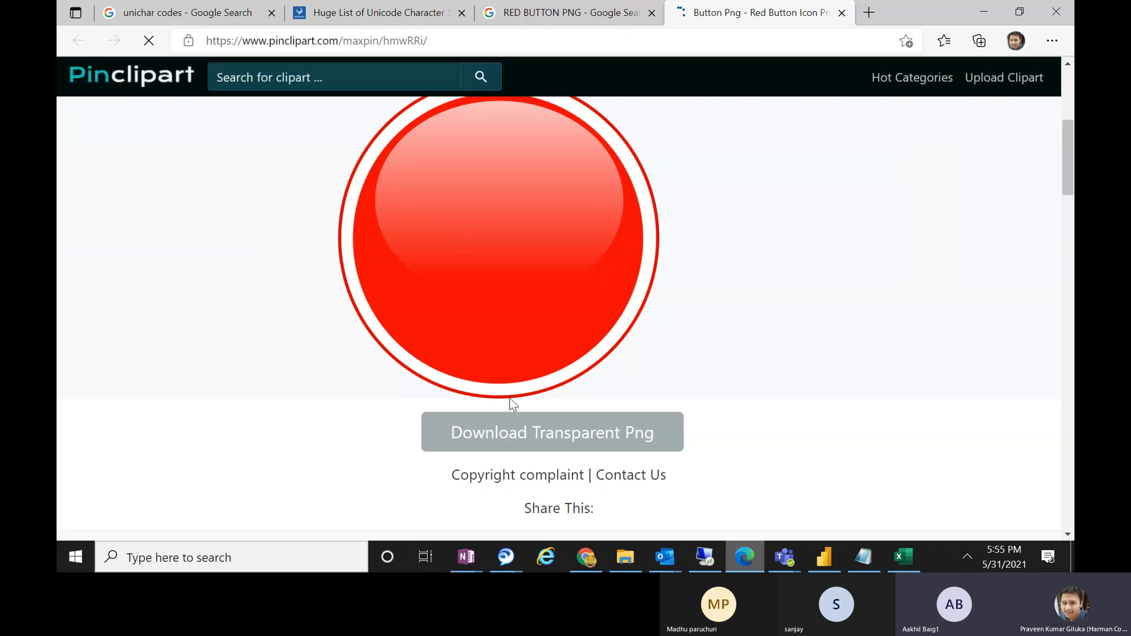
pyautogui.rightClick(497, 283)
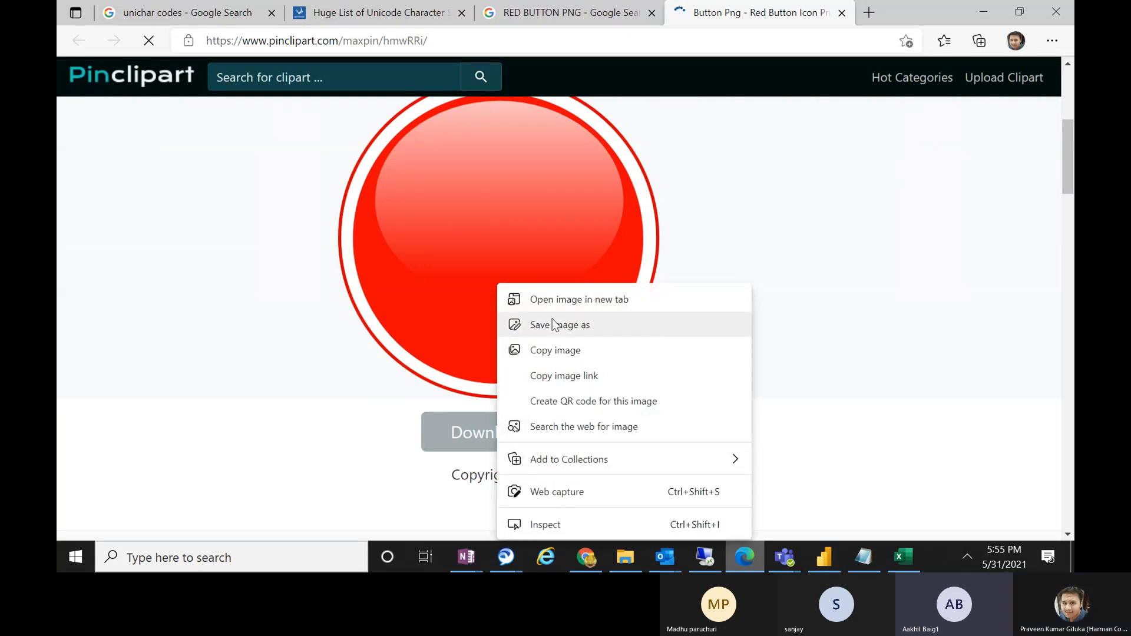
pyautogui.click(552, 377)
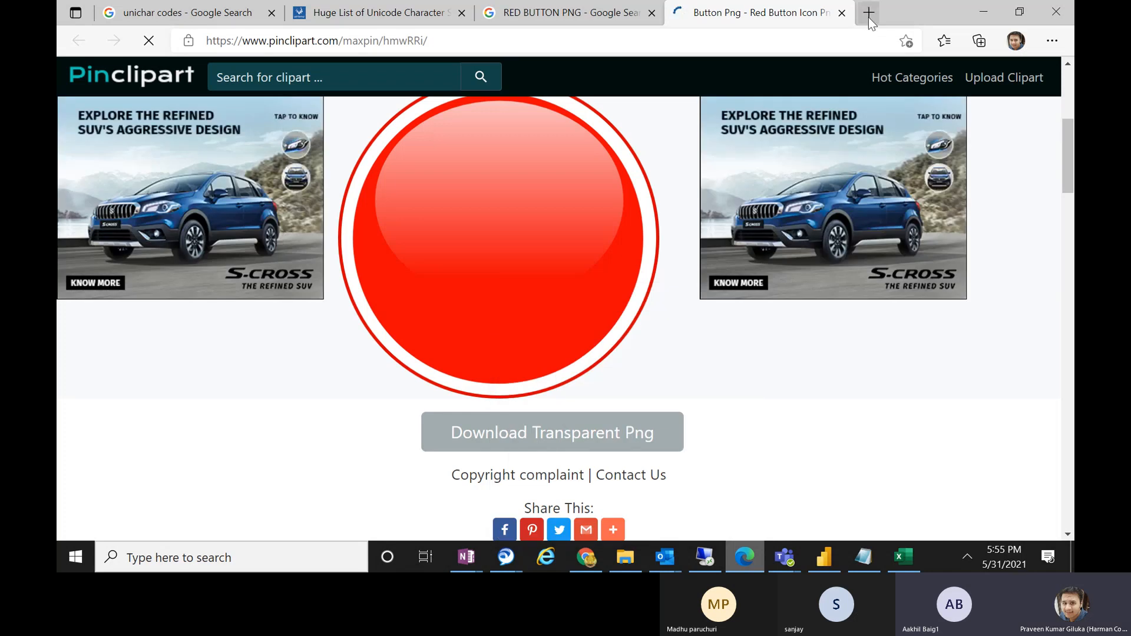
# Open the copied PinClipart image link in a new browser tab
pyautogui.click(869, 12)
pyautogui.hotkey('ctrl', 'v')
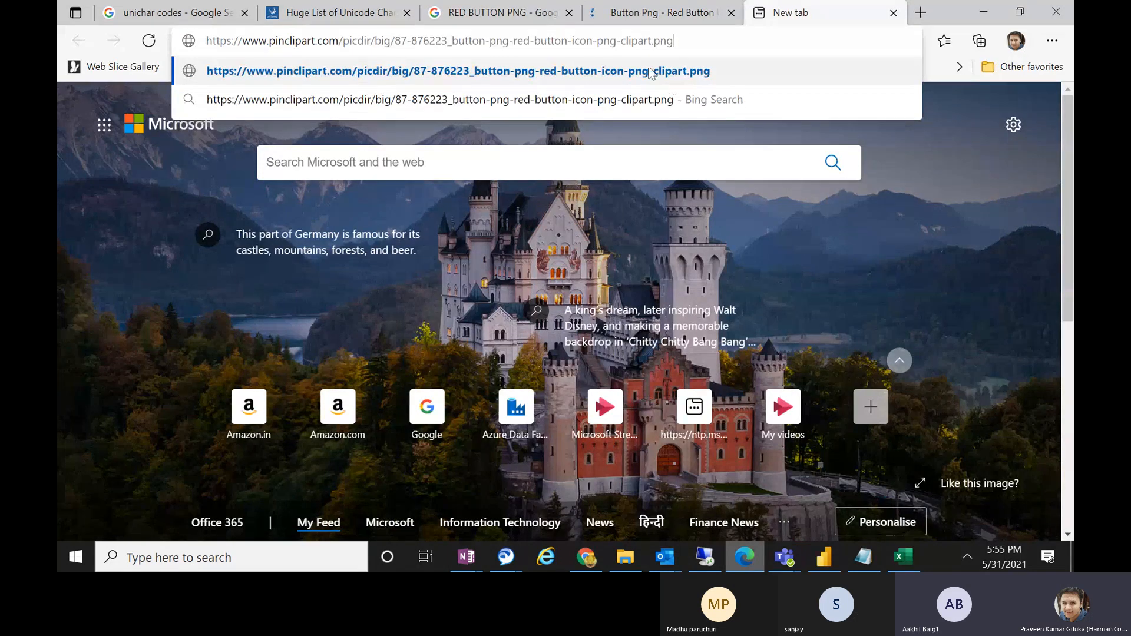
pyautogui.moveTo(691, 42); pyautogui.dragTo(203, 41)
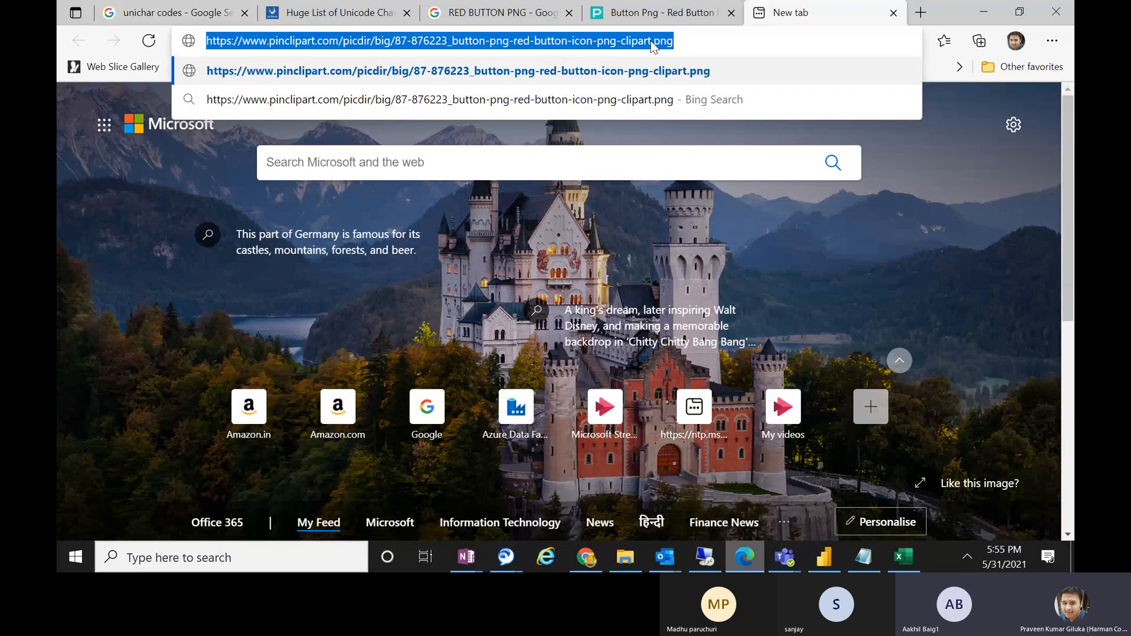
pyautogui.press('Return')
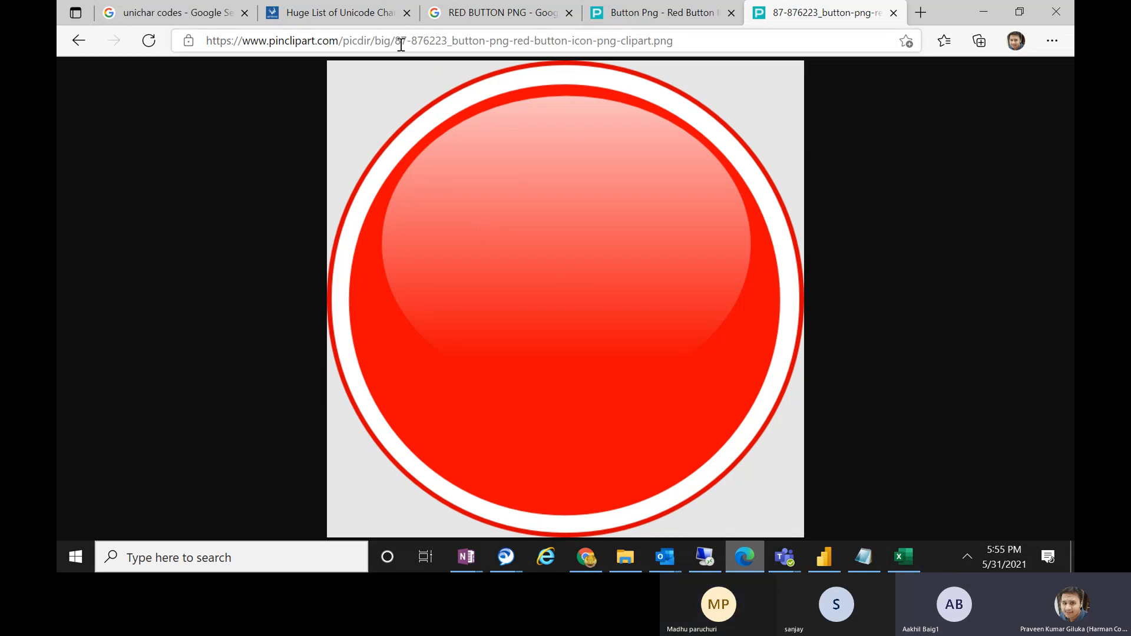
# Highlight the file name and the png extension in the image's address, and select the whole URL
pyautogui.moveTo(401, 42); pyautogui.dragTo(653, 52)
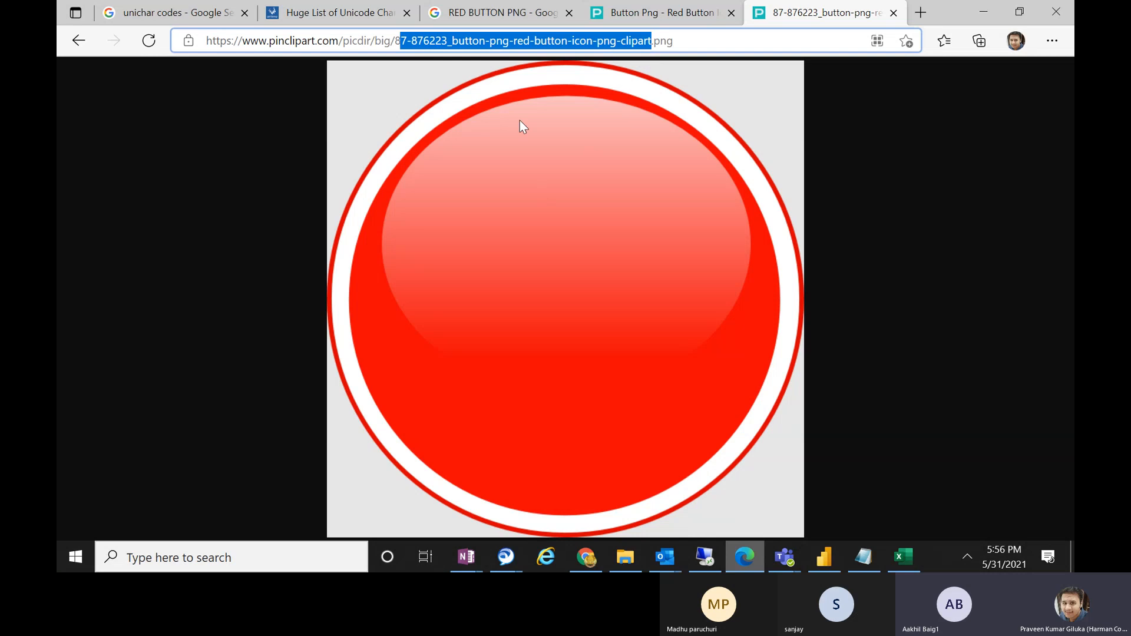
pyautogui.moveTo(684, 43); pyautogui.dragTo(652, 46)
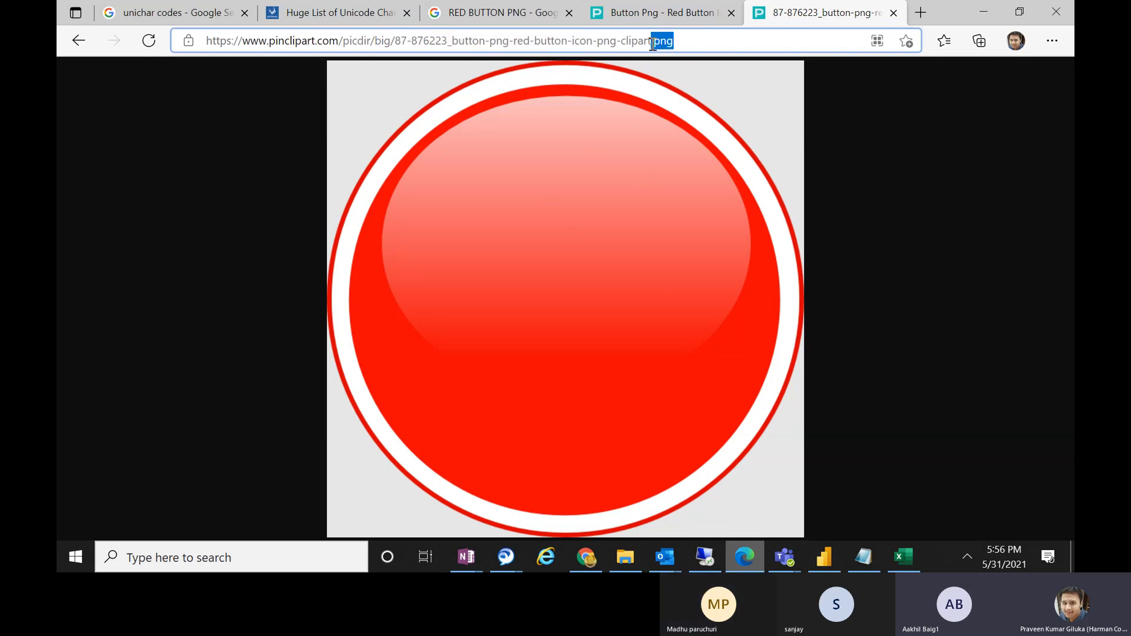
pyautogui.click(682, 40)
pyautogui.moveTo(682, 40); pyautogui.dragTo(227, 53)
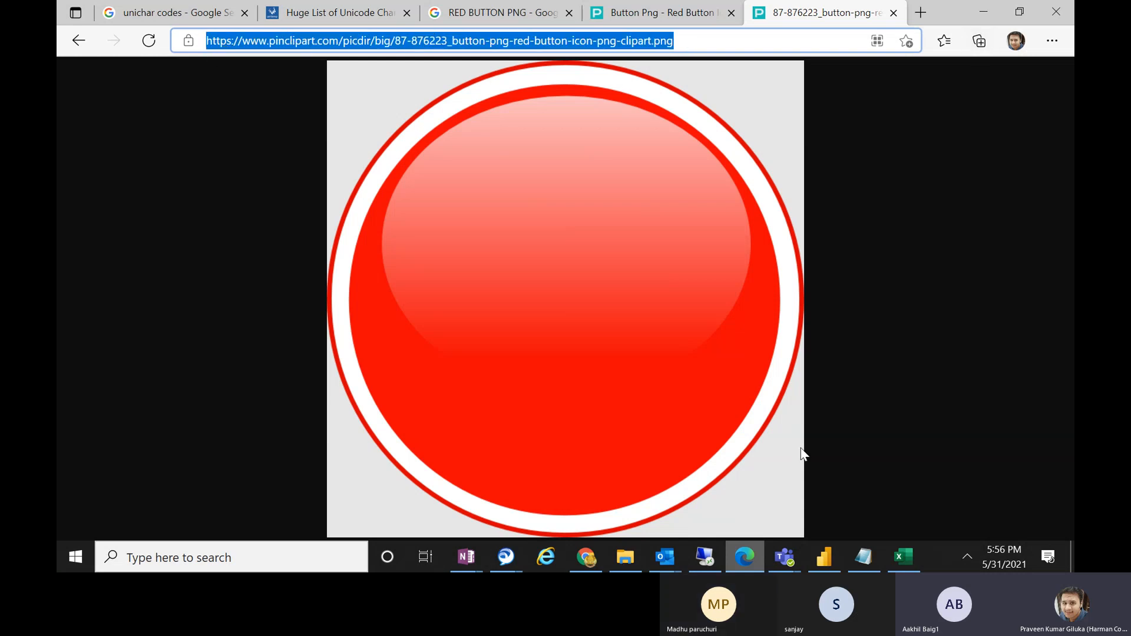
pyautogui.click(825, 561)
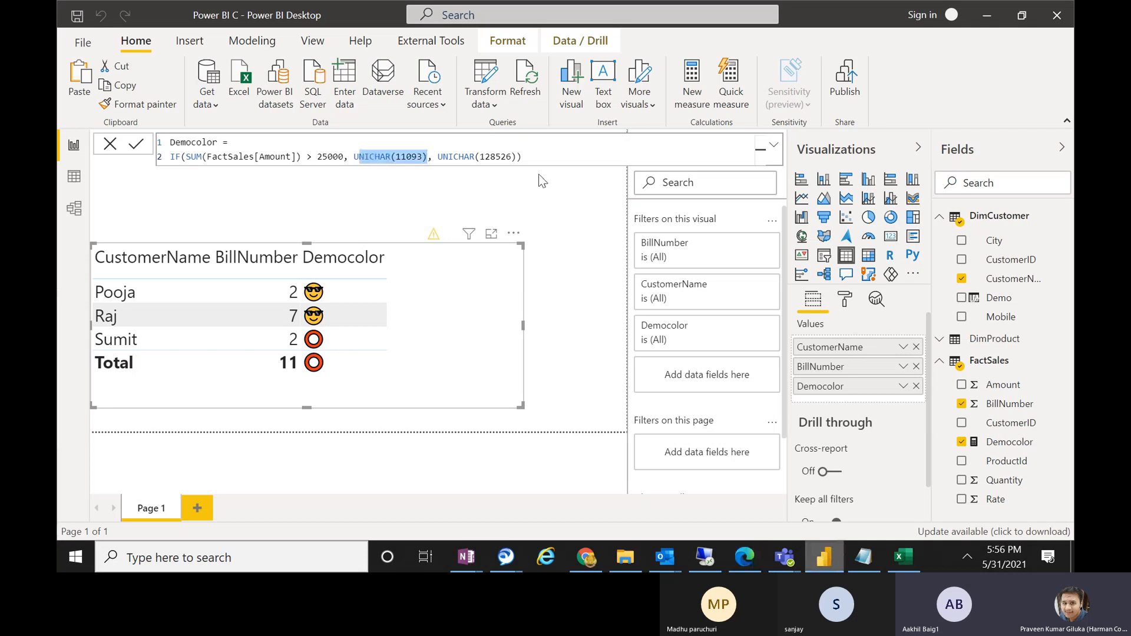
pyautogui.click(442, 155)
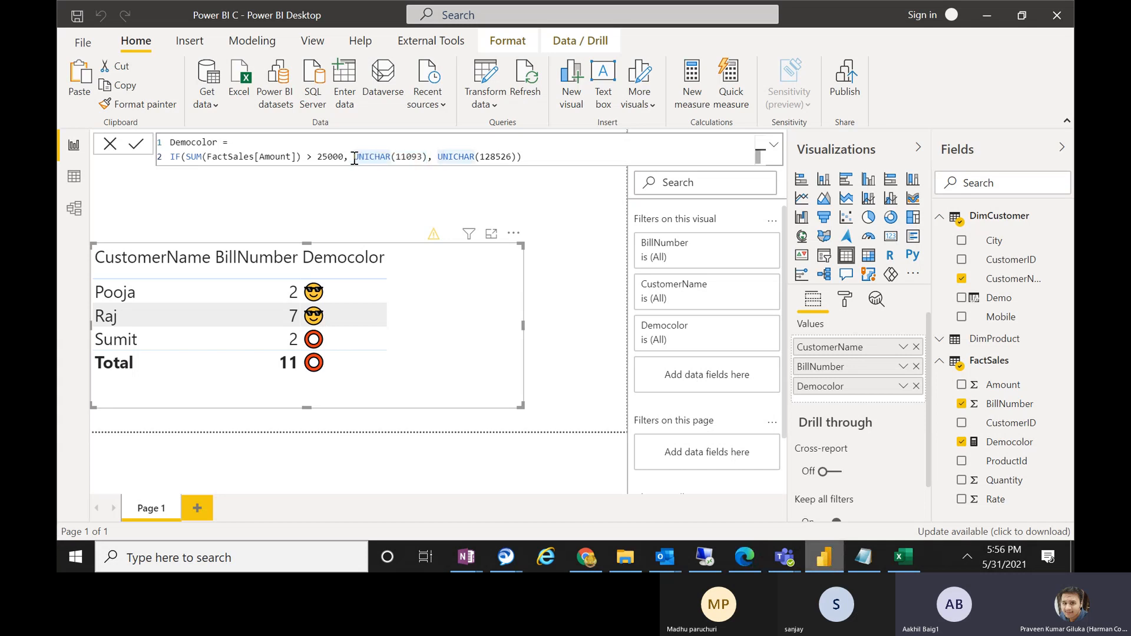
pyautogui.moveTo(354, 158); pyautogui.dragTo(428, 164)
pyautogui.write('"')
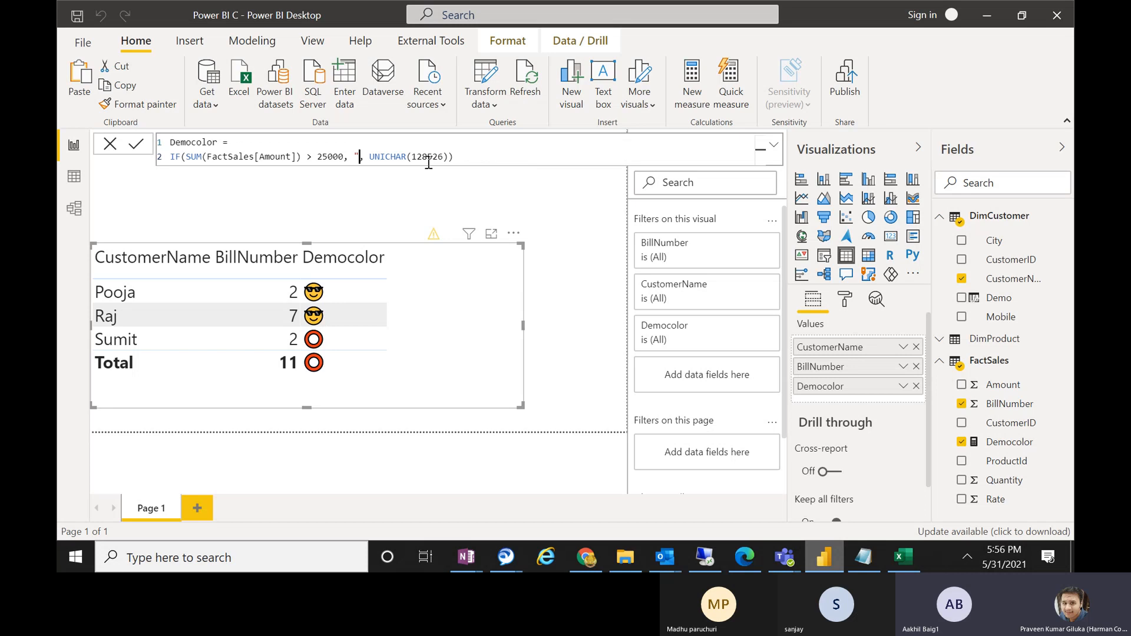
pyautogui.hotkey('ctrl', 'v')
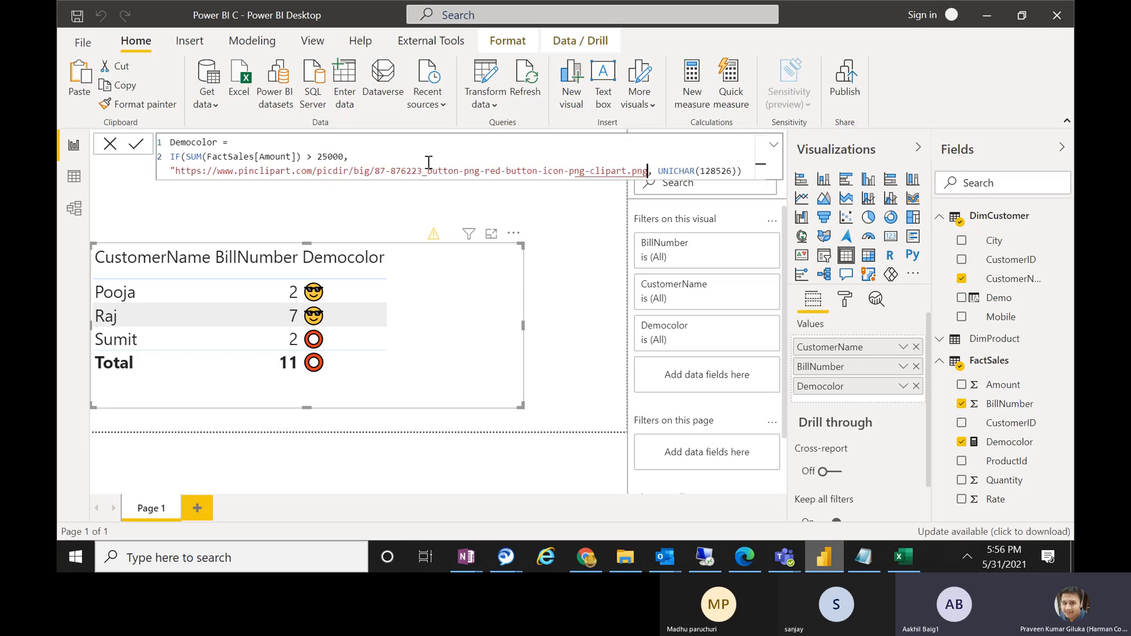
pyautogui.write('"')
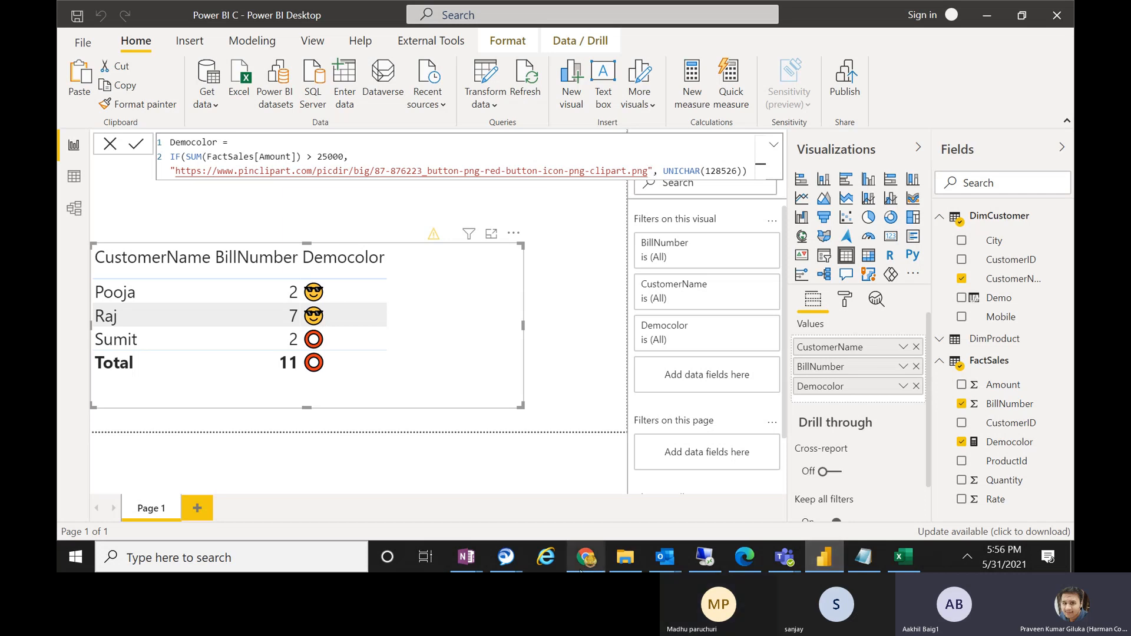
# Switch back to Edge, return to the Google image results, and search for "GREEN BUTTON PNG" images
pyautogui.click(744, 557)
pyautogui.click(256, 40)
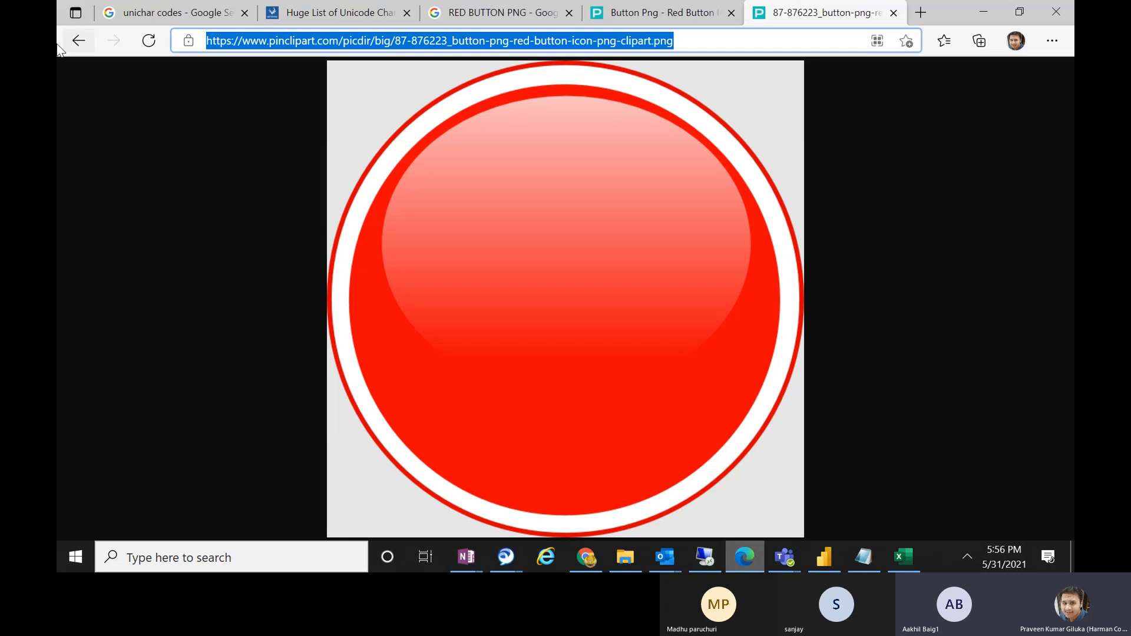
pyautogui.click(78, 41)
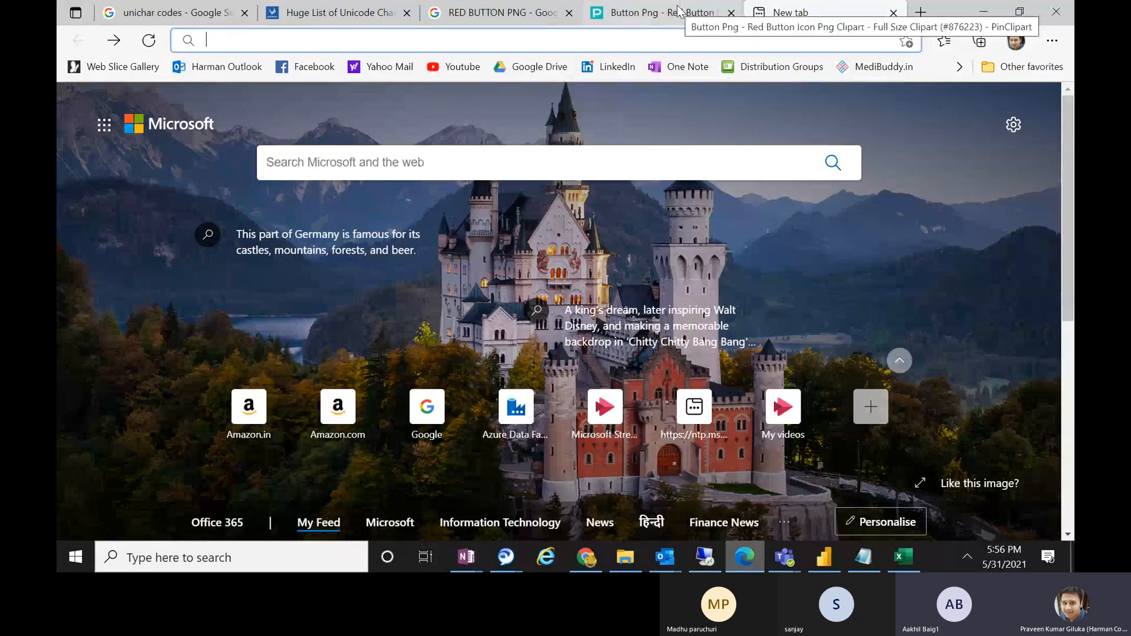
pyautogui.click(657, 12)
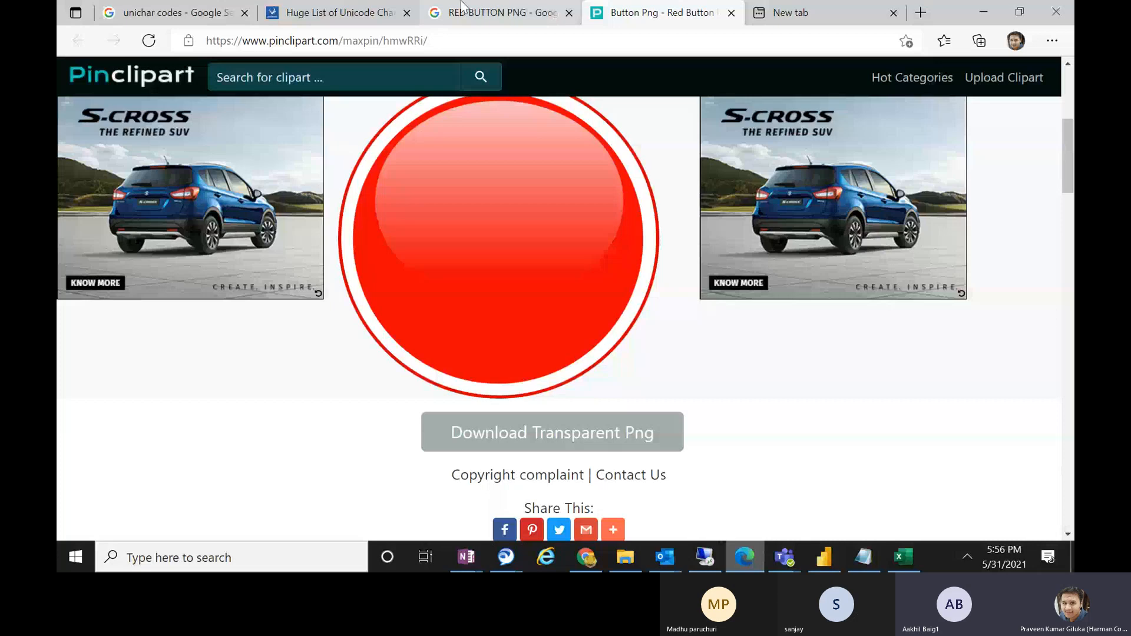
pyautogui.click(501, 12)
pyautogui.moveTo(1068, 252); pyautogui.dragTo(1067, 98)
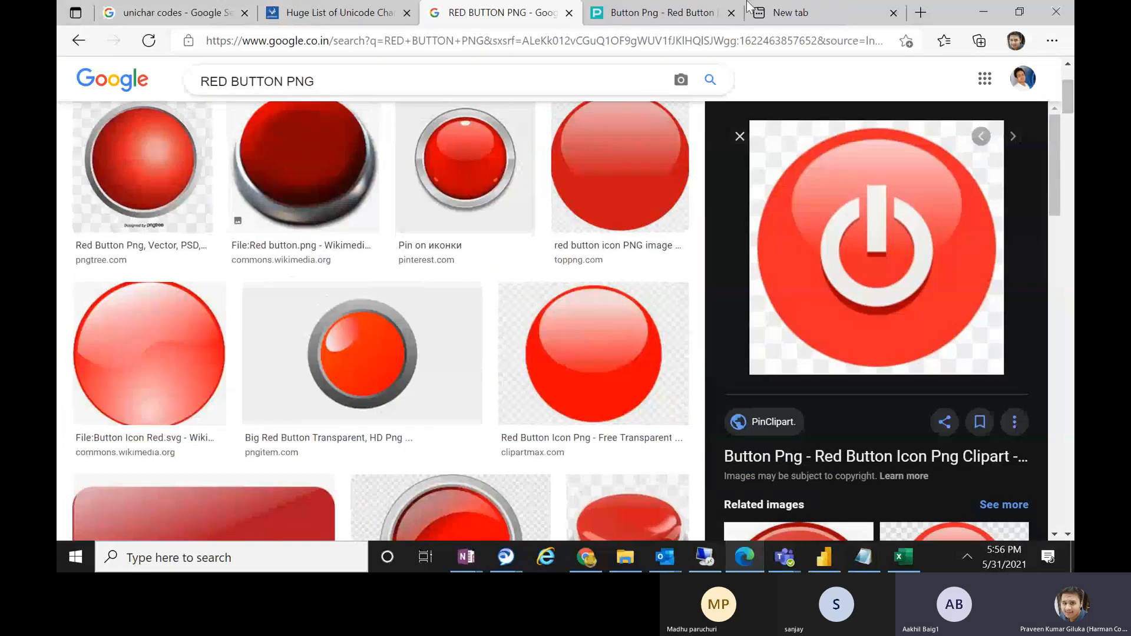
pyautogui.moveTo(229, 80); pyautogui.dragTo(151, 87)
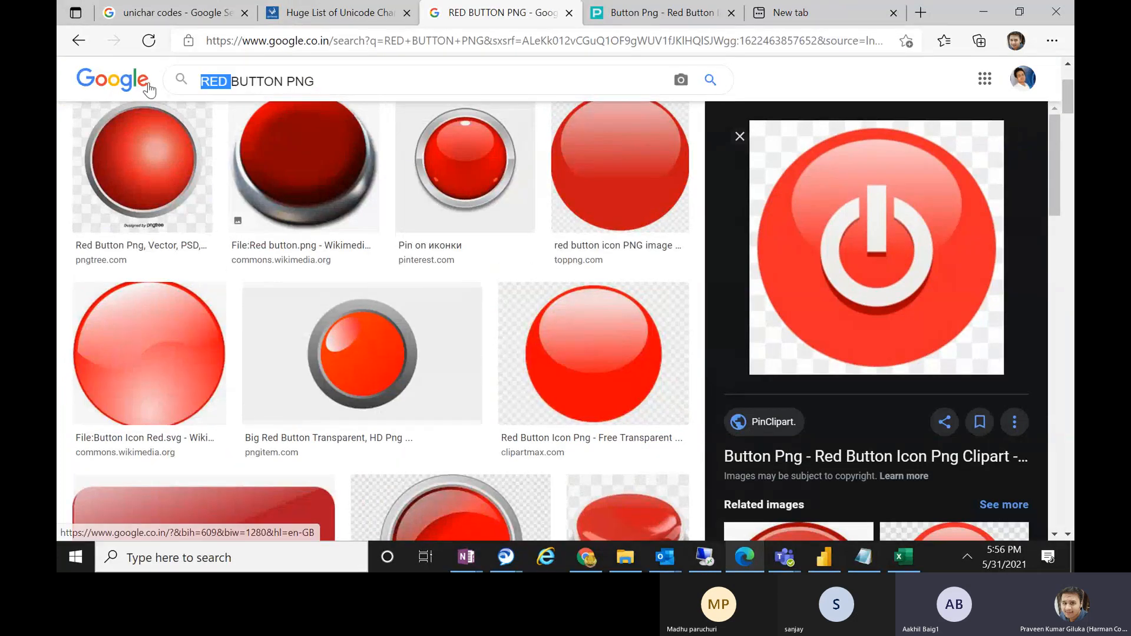
pyautogui.press('BackSpace')
pyautogui.write('GREEN')
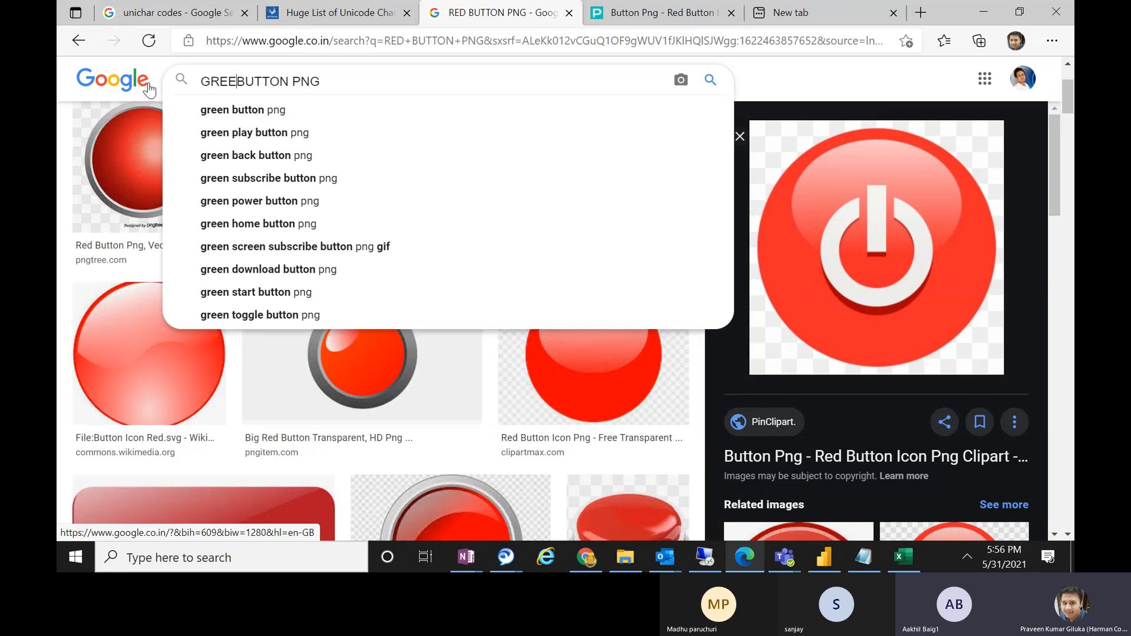
pyautogui.press('Return')
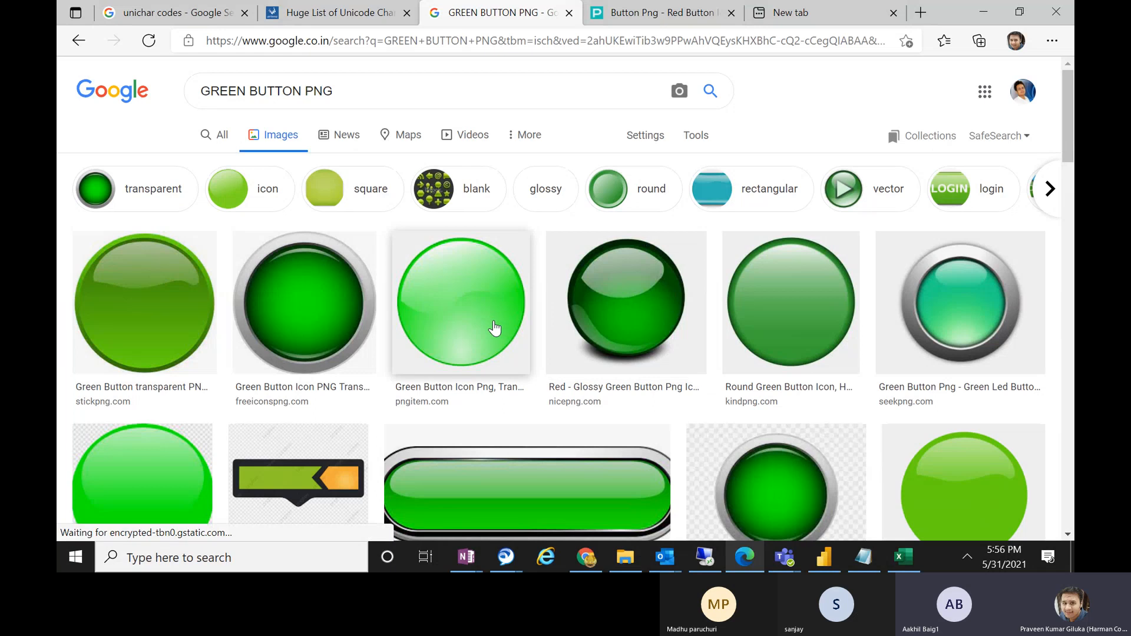
# Open the ClipartMax green button result, copy its image link, and paste it into the blank tab's address to check the file extension
pyautogui.click(764, 469)
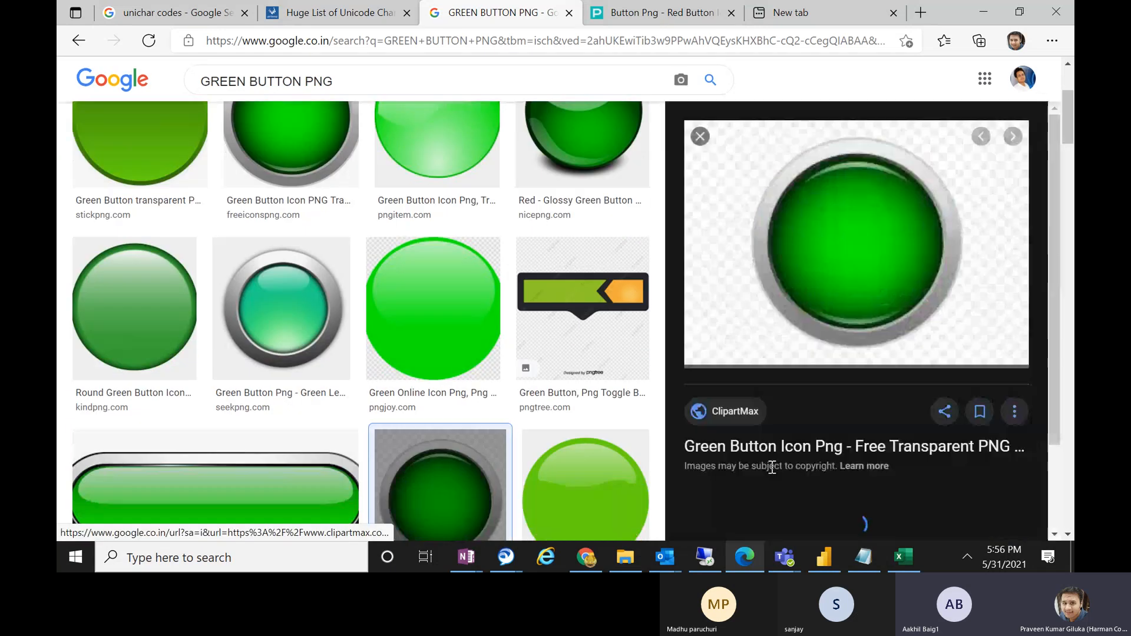
pyautogui.click(867, 251)
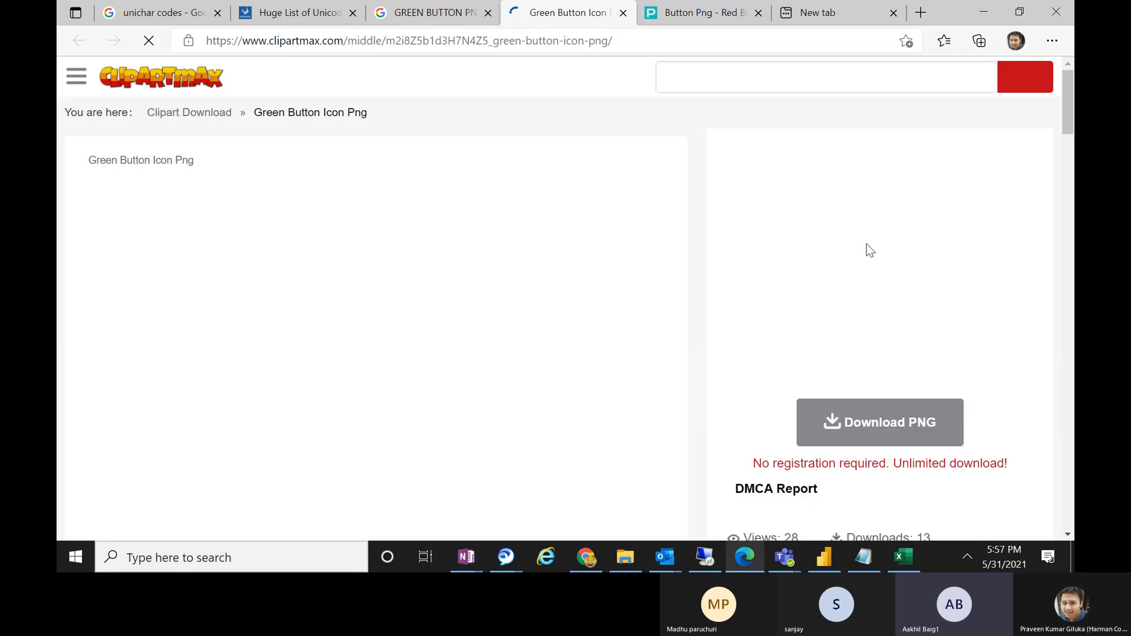
pyautogui.moveTo(1067, 112); pyautogui.dragTo(1062, 157)
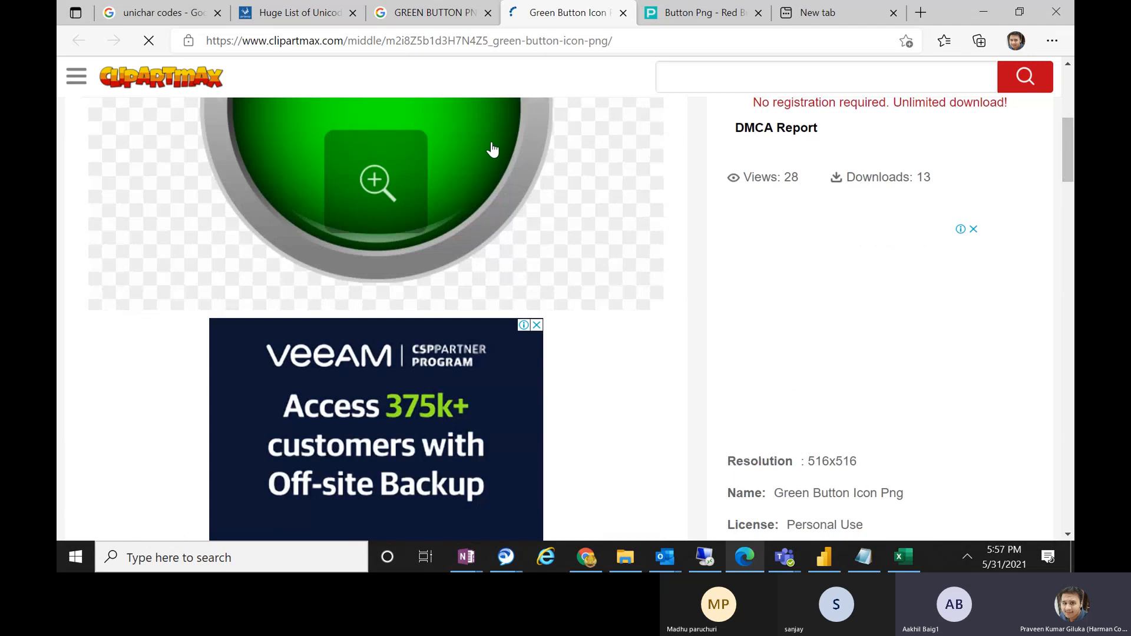
pyautogui.rightClick(459, 181)
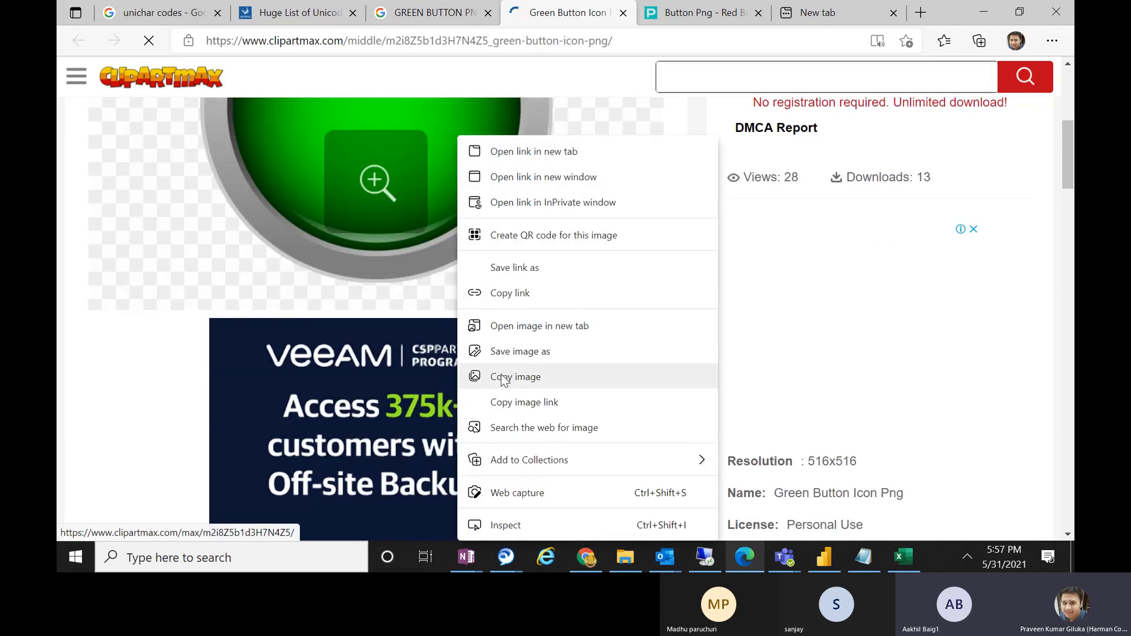
pyautogui.click(530, 411)
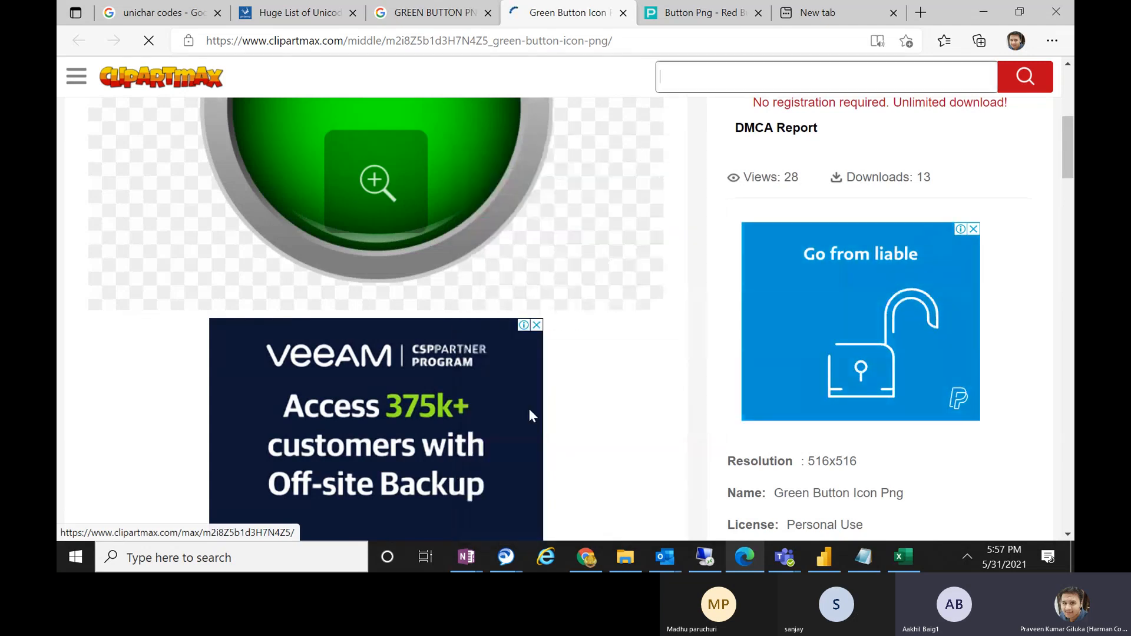
pyautogui.click(820, 18)
pyautogui.hotkey('ctrl', 'v')
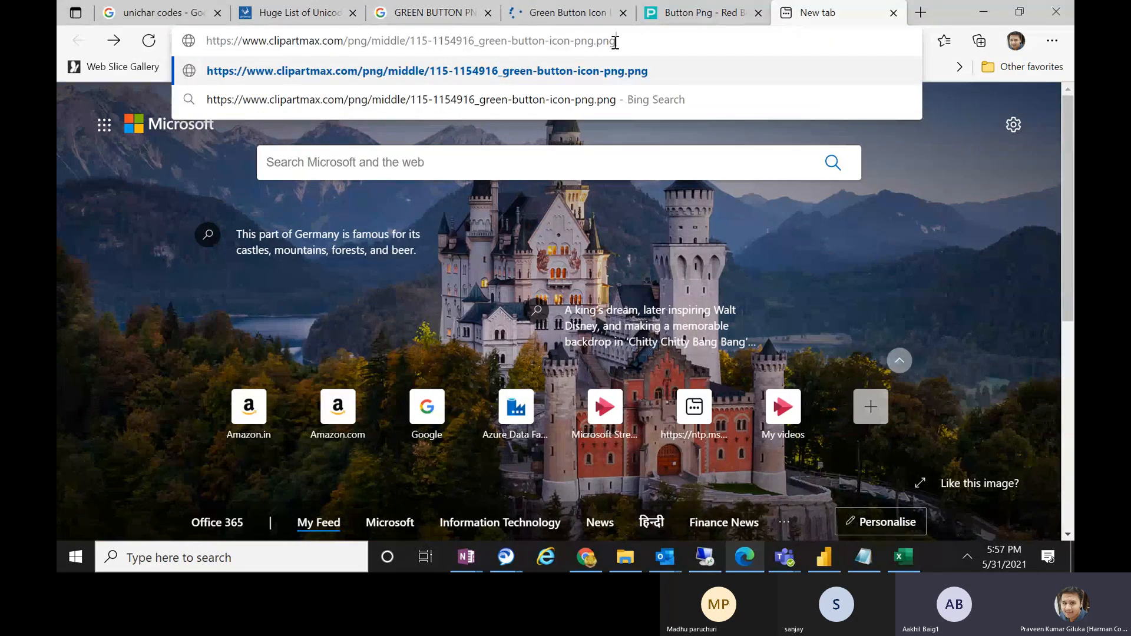
pyautogui.click(993, 12)
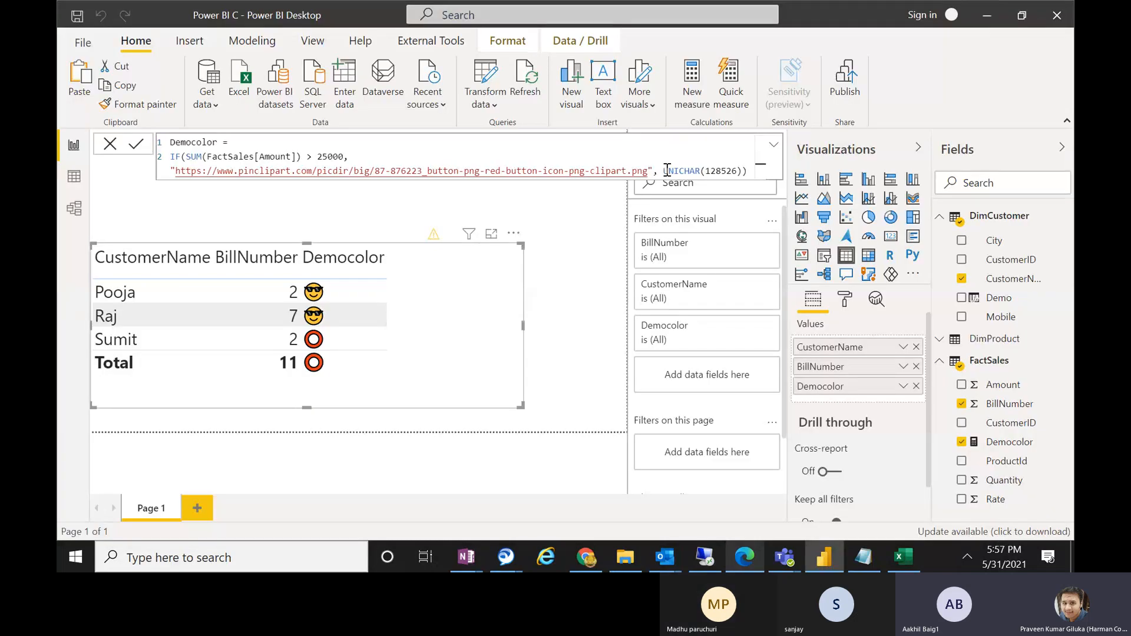
pyautogui.moveTo(664, 171); pyautogui.dragTo(742, 172)
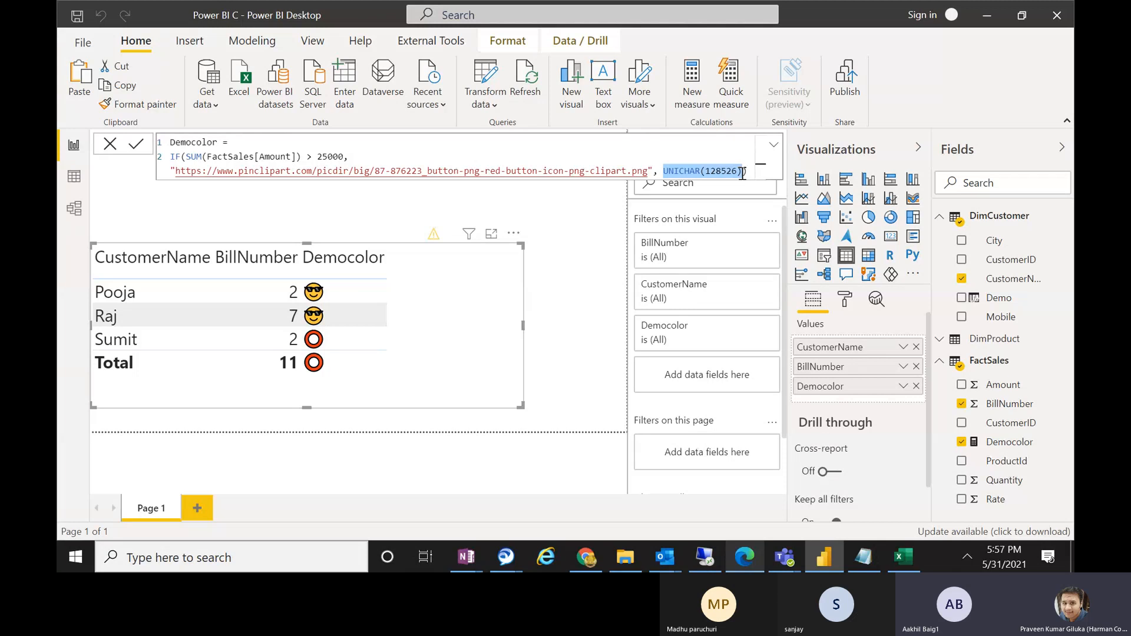
pyautogui.write('"')
pyautogui.hotkey('ctrl', 'v')
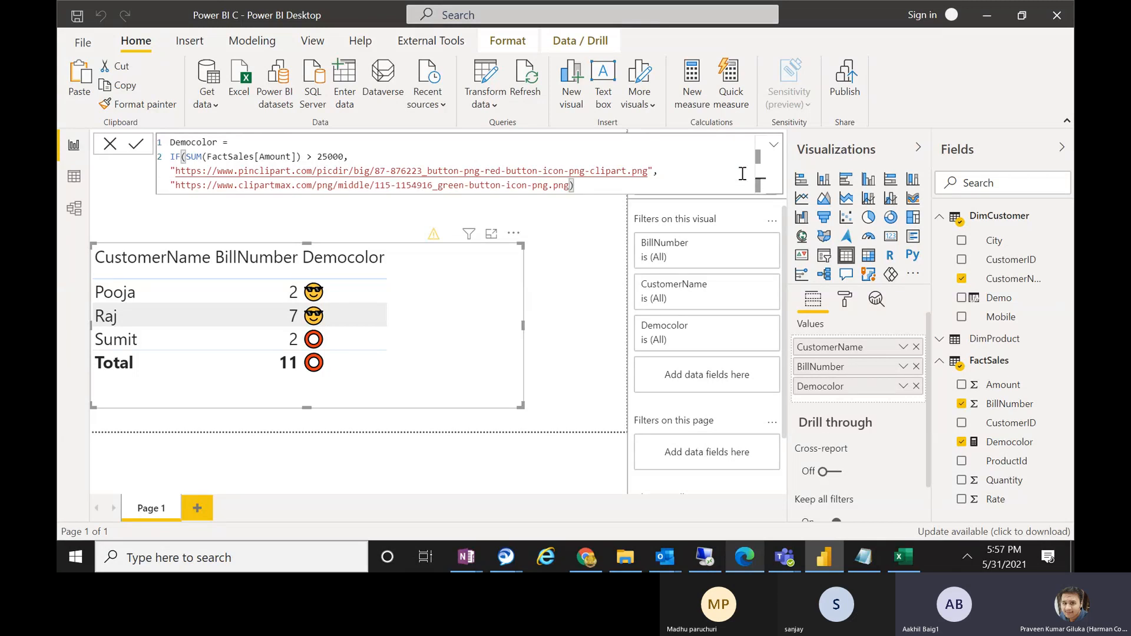
pyautogui.write('"')
pyautogui.press('Return')
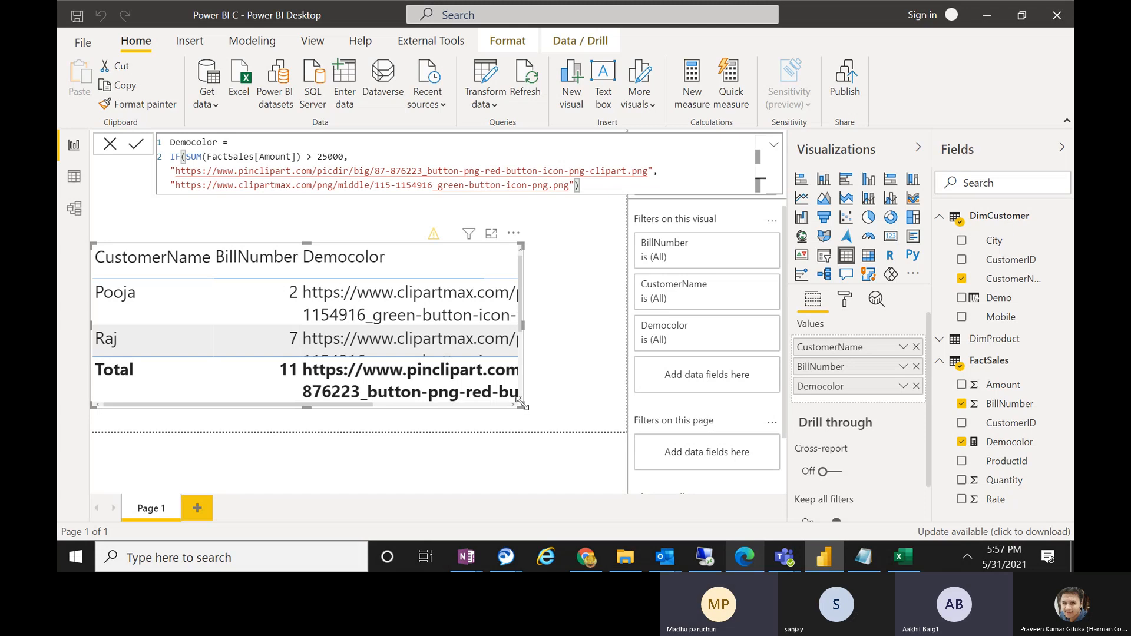
# Enlarge the table visual and set the Democolor measure's data category to Image URL
pyautogui.moveTo(520, 406); pyautogui.dragTo(625, 432)
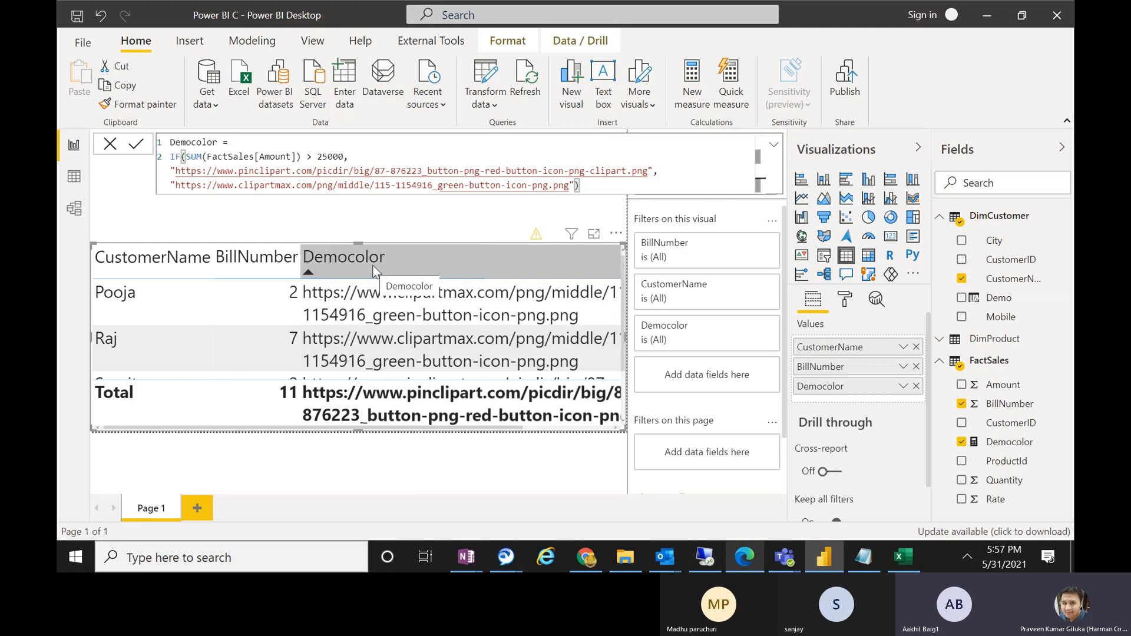
pyautogui.click(1011, 446)
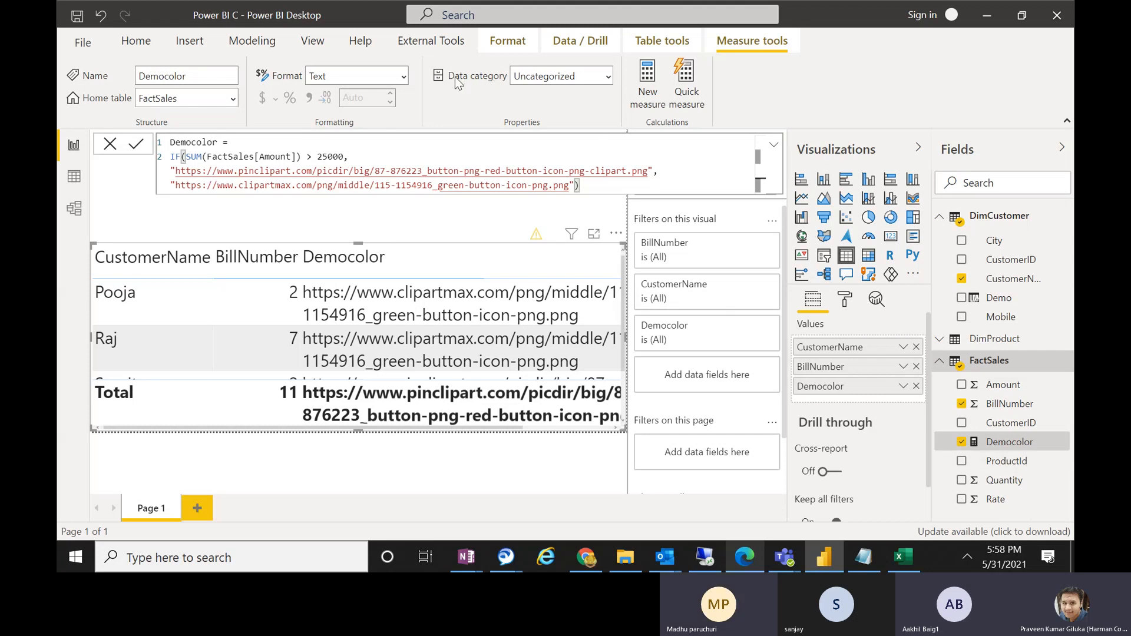
pyautogui.click(608, 76)
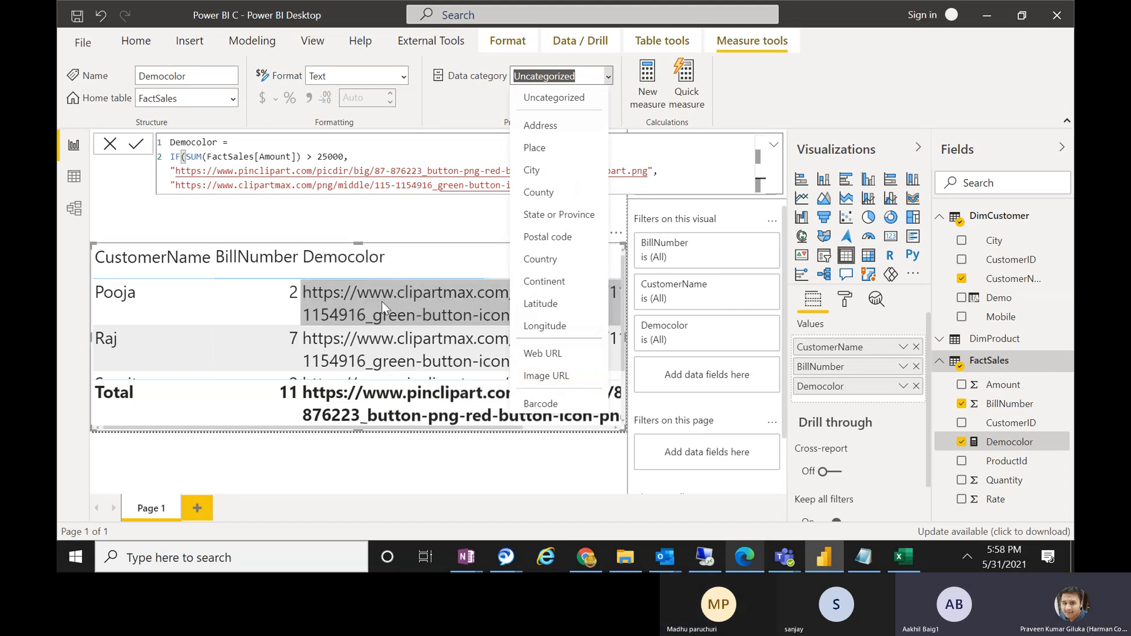
pyautogui.click(554, 376)
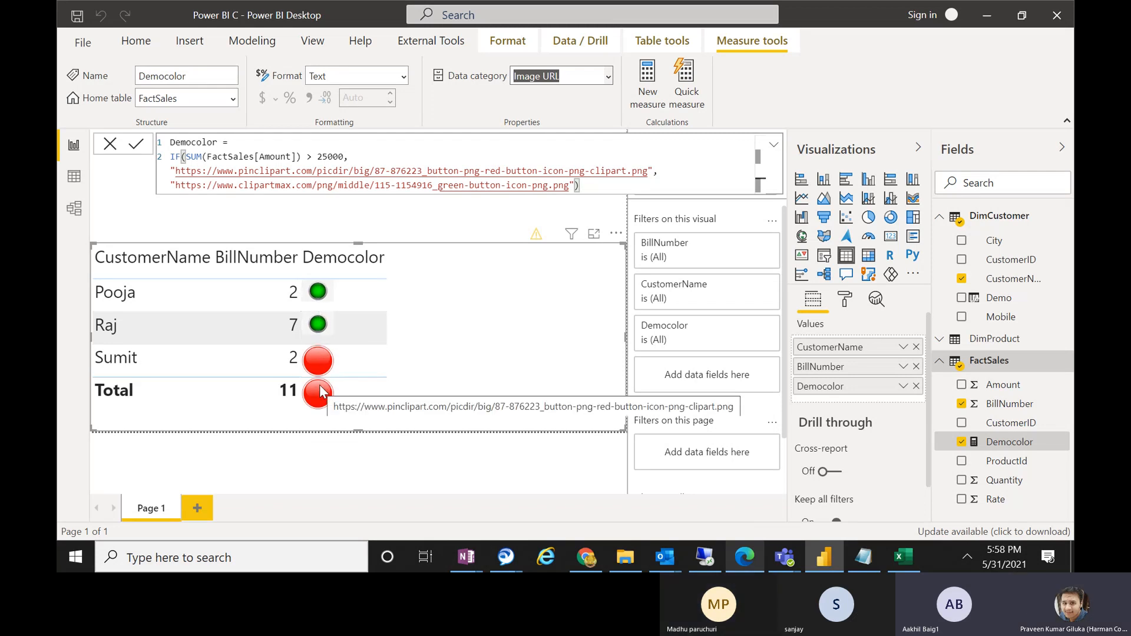
pyautogui.click(317, 273)
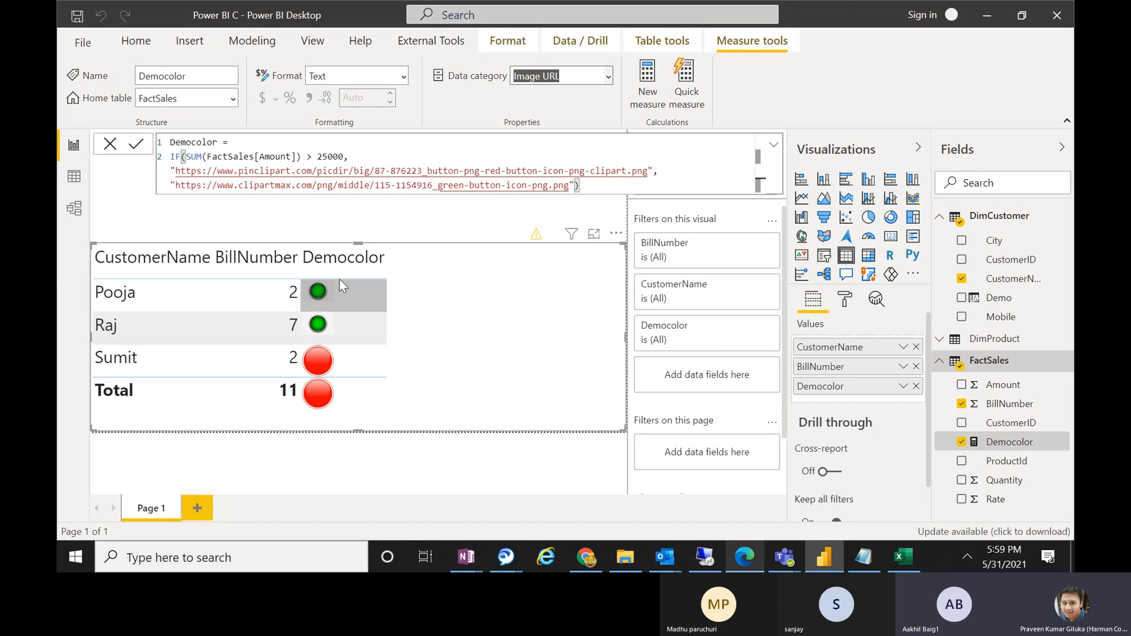
pyautogui.moveTo(318, 373)
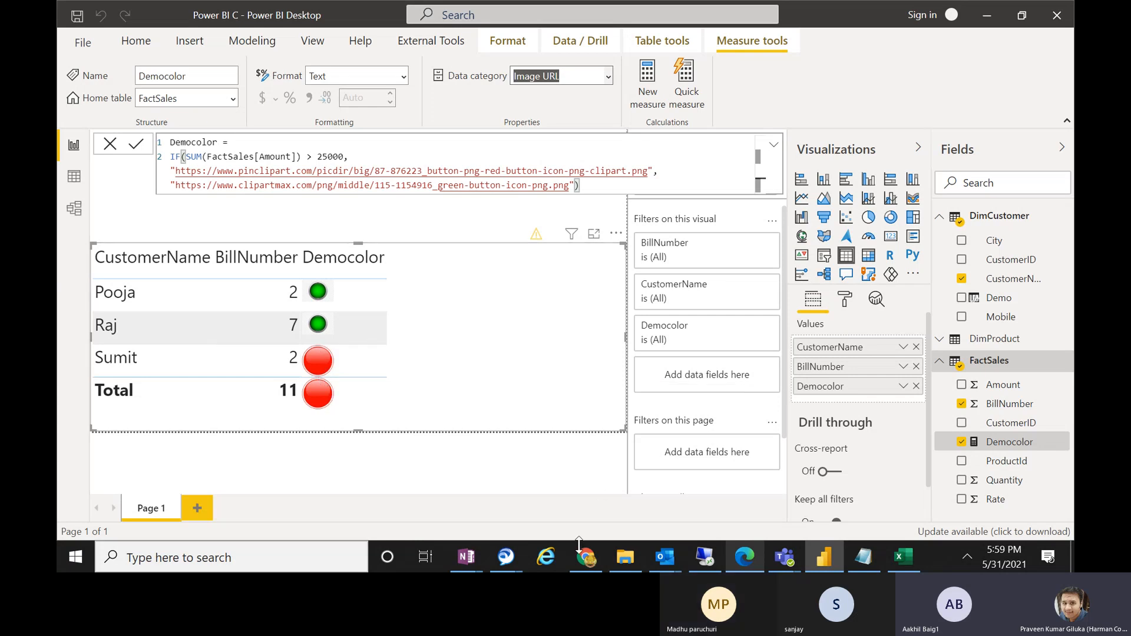
# Switch back to Edge, return to the Google image results, and search for "POWER BI PNG" images
pyautogui.click(745, 556)
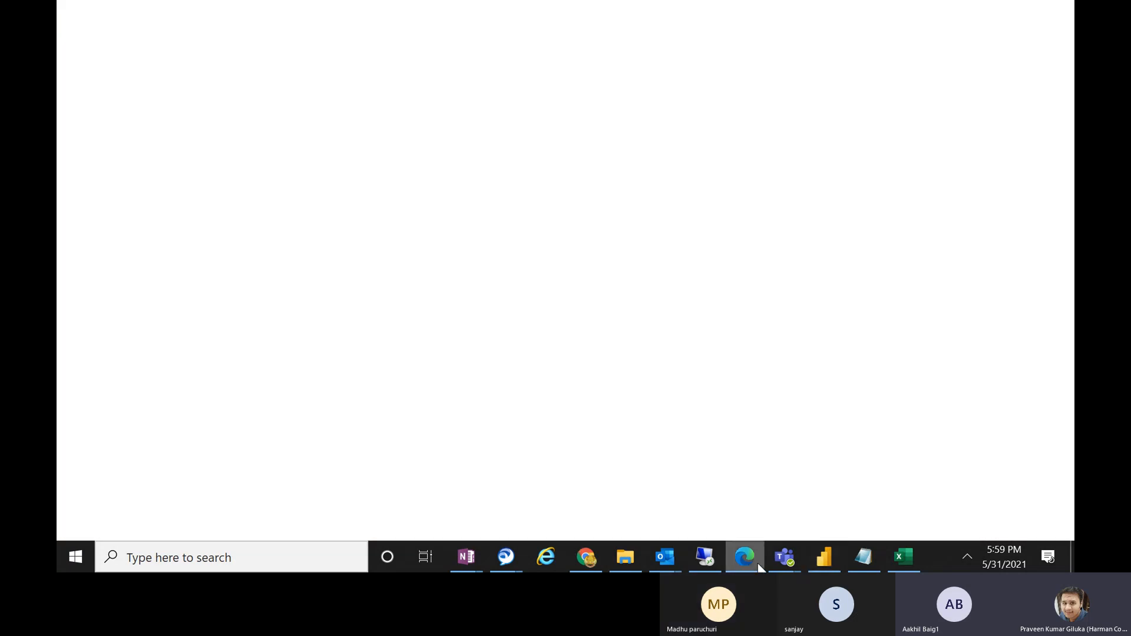
pyautogui.click(400, 13)
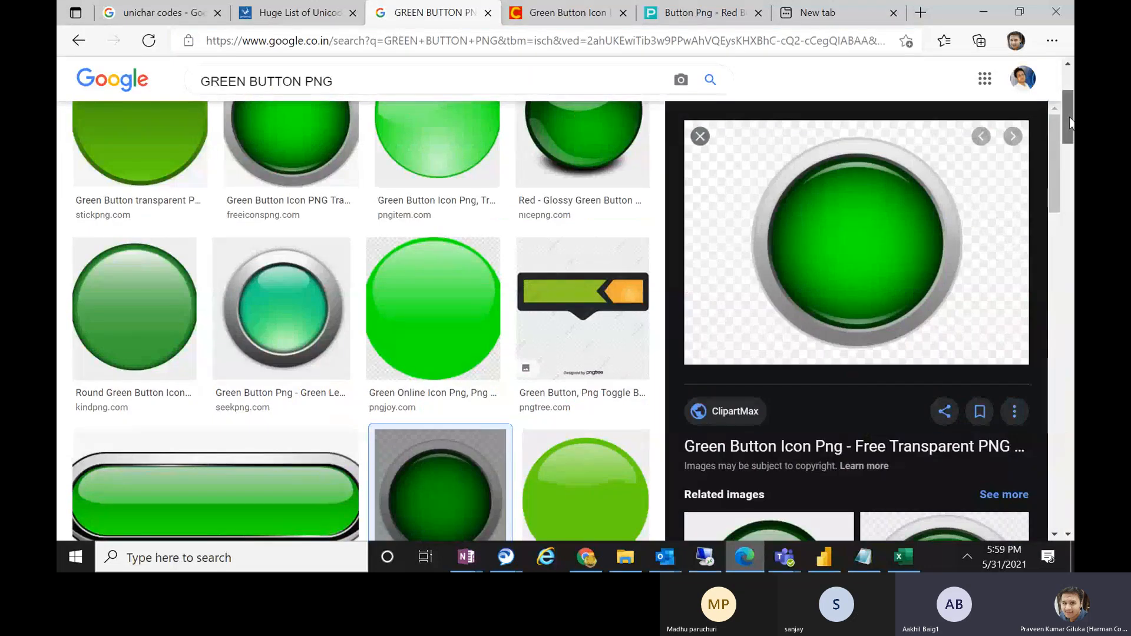
pyautogui.moveTo(1068, 118); pyautogui.dragTo(1065, 65)
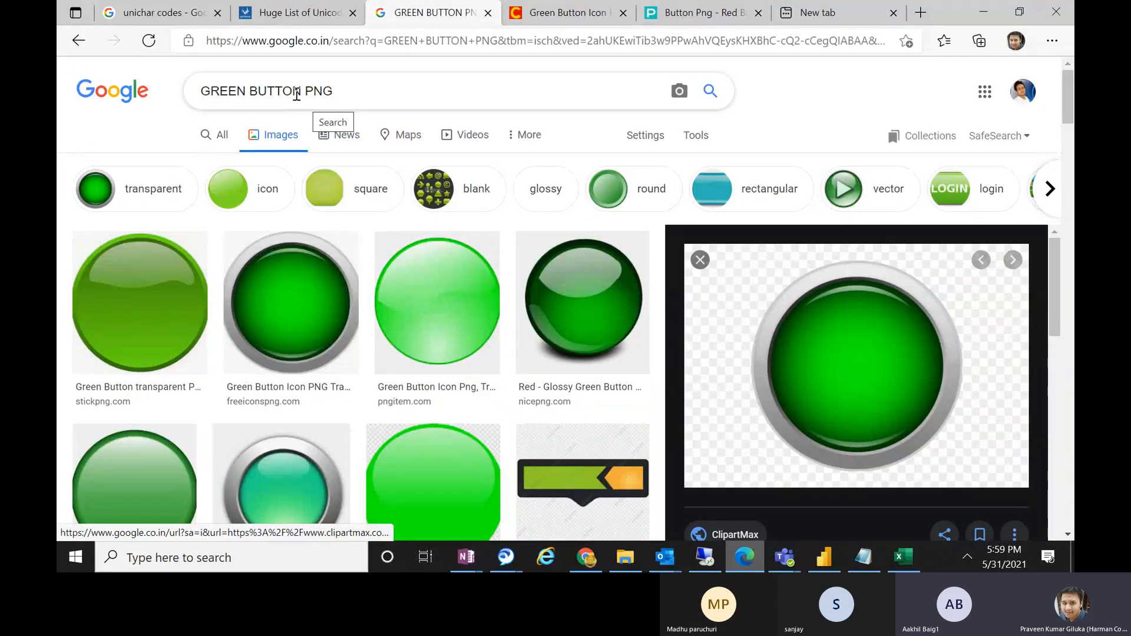
pyautogui.moveTo(302, 94); pyautogui.dragTo(113, 93)
pyautogui.write('PPOWER')
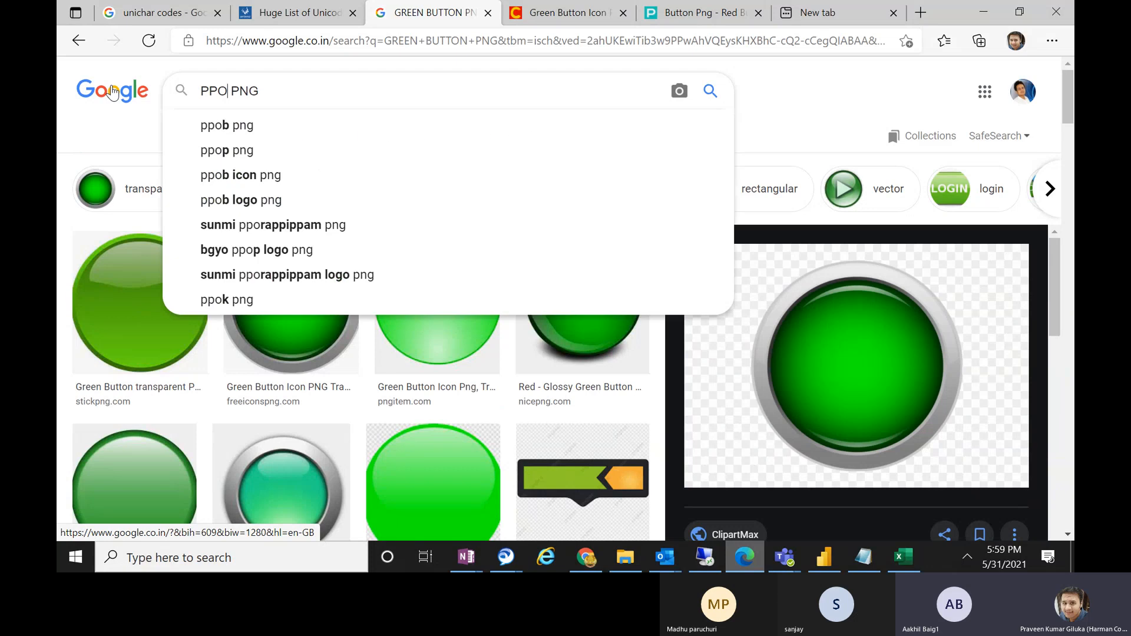
pyautogui.press('BackSpace')
pyautogui.press('BackSpace')
pyautogui.press('BackSpace')
pyautogui.press('BackSpace')
pyautogui.press('BackSpace')
pyautogui.write('OWER BI')
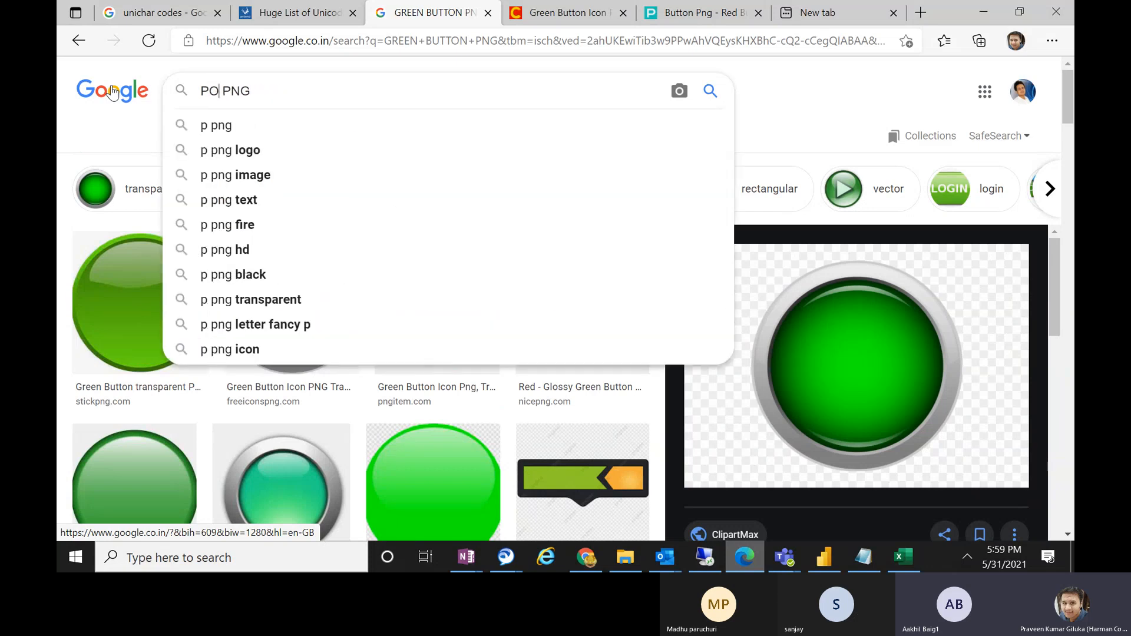
pyautogui.press('Return')
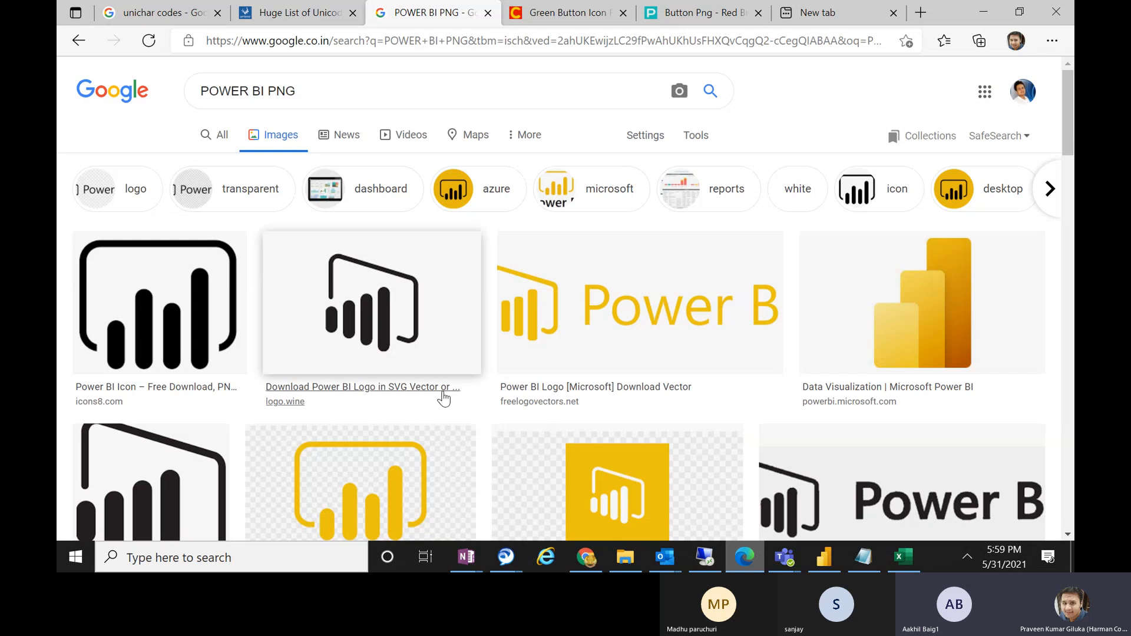
# Open the CleanPNG yellow Power BI logo, copy its image link, and paste it into the ClipartMax tab's address to check the extension
pyautogui.click(383, 479)
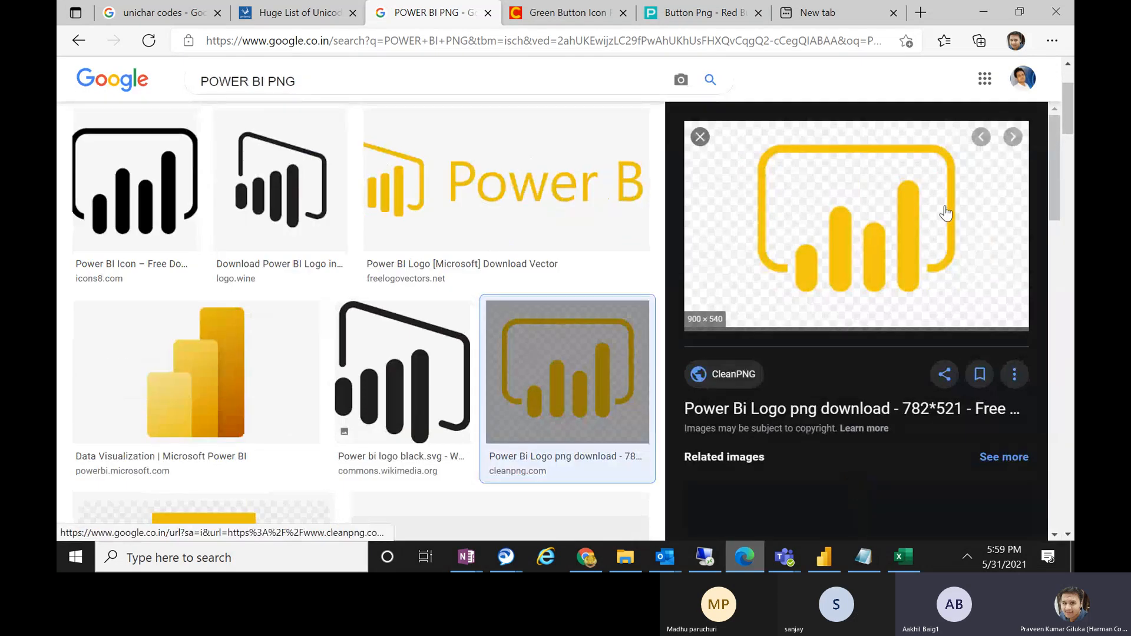
pyautogui.click(857, 235)
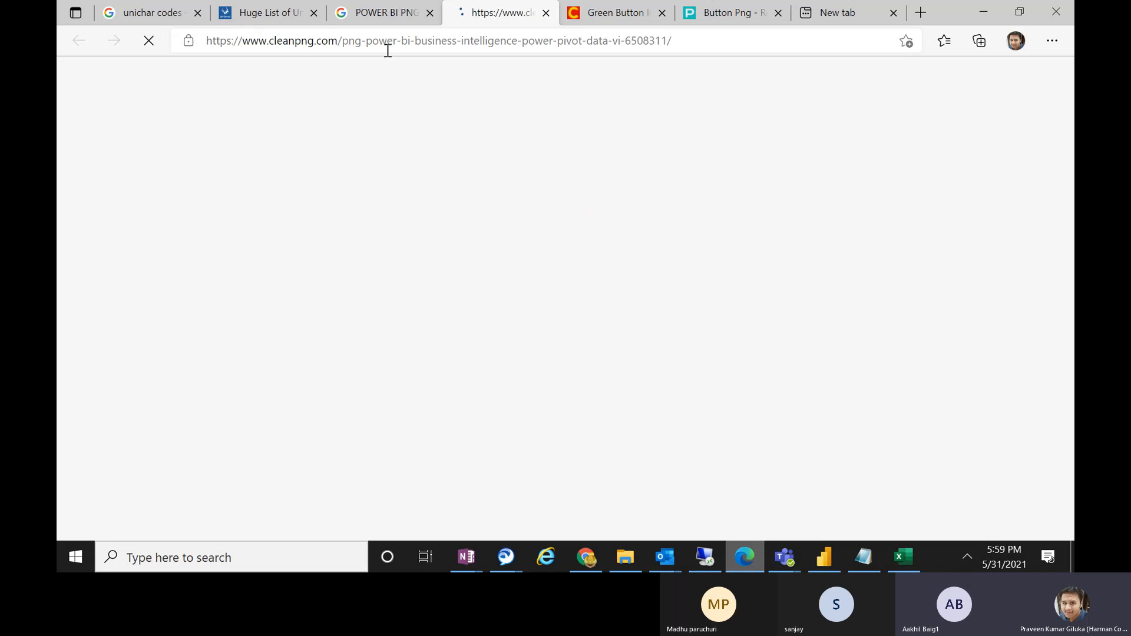
pyautogui.rightClick(602, 395)
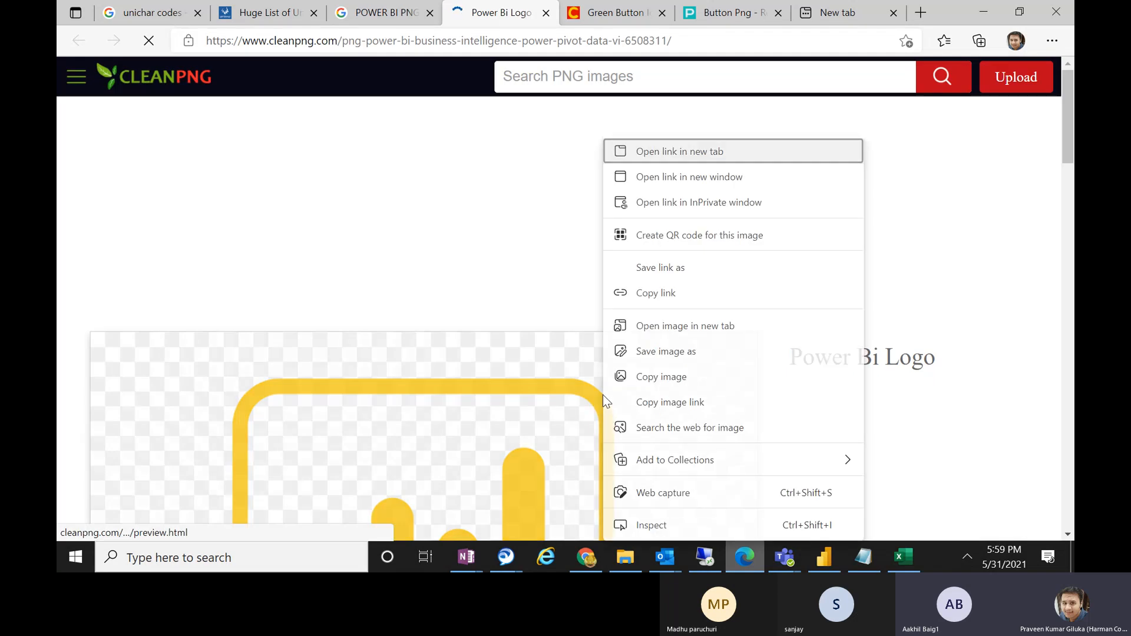
pyautogui.click(675, 404)
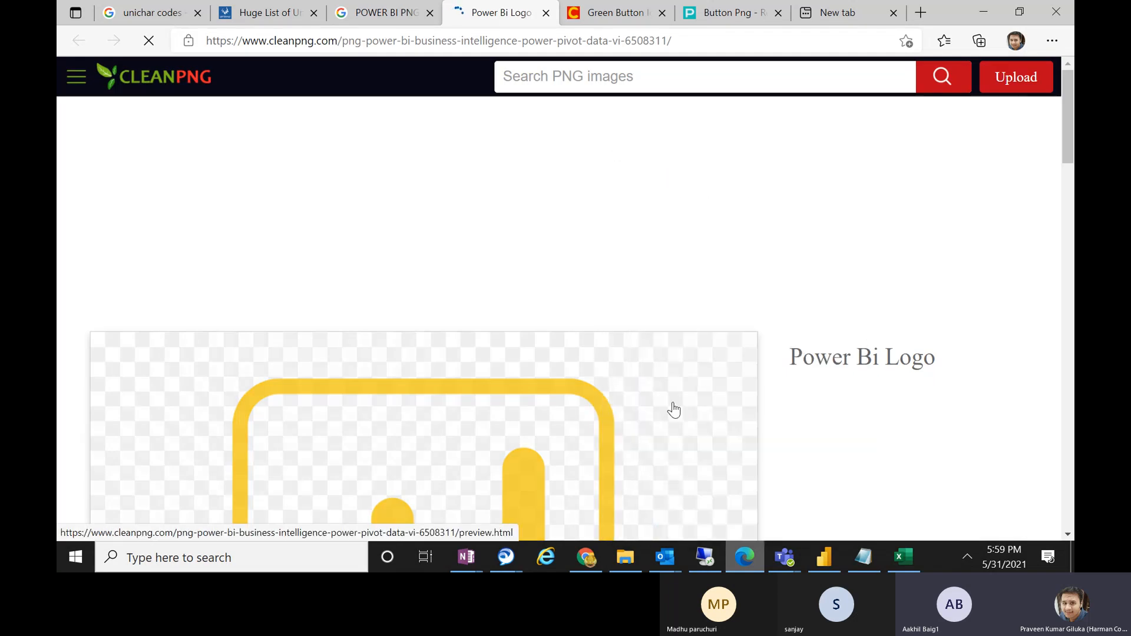
pyautogui.click(617, 6)
pyautogui.click(429, 36)
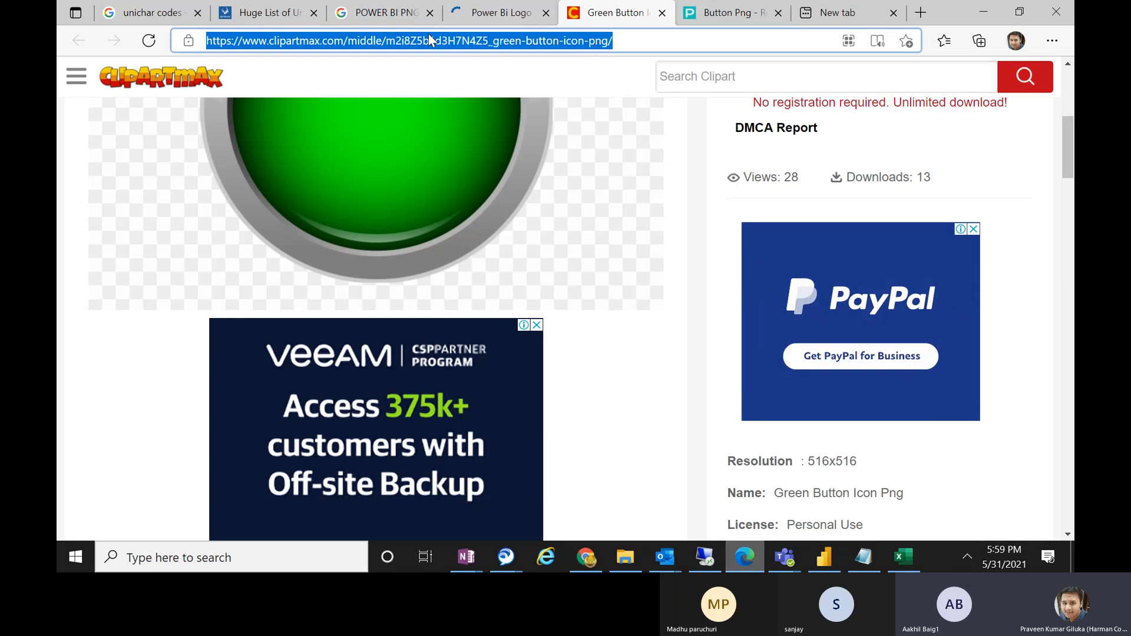
pyautogui.hotkey('ctrl', 'v')
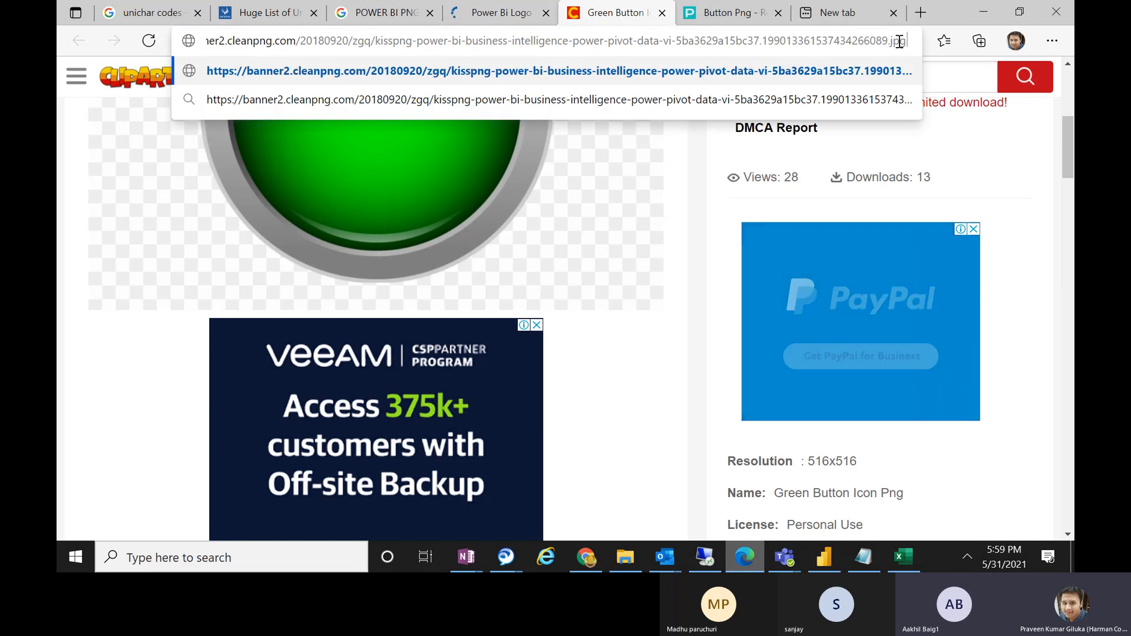
# In Power BI, replace the green button URL in the Democolor formula with the copied banner2.cleanpng.com Power BI logo .jpg link and commit it
pyautogui.click(984, 13)
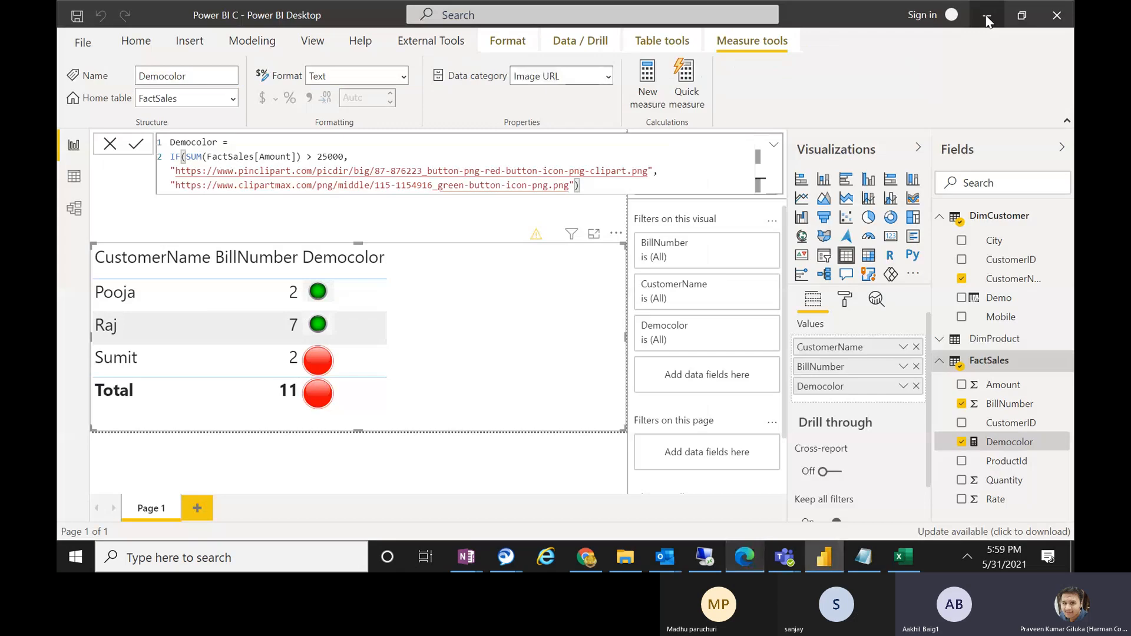
pyautogui.click(984, 13)
pyautogui.click(824, 556)
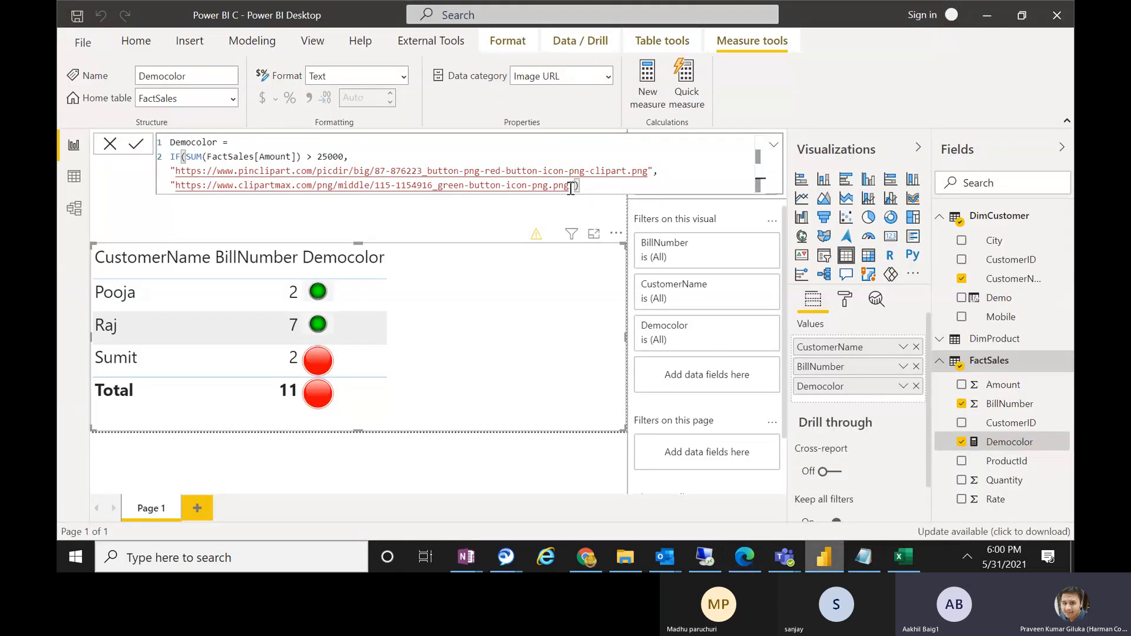
pyautogui.moveTo(569, 185); pyautogui.dragTo(175, 187)
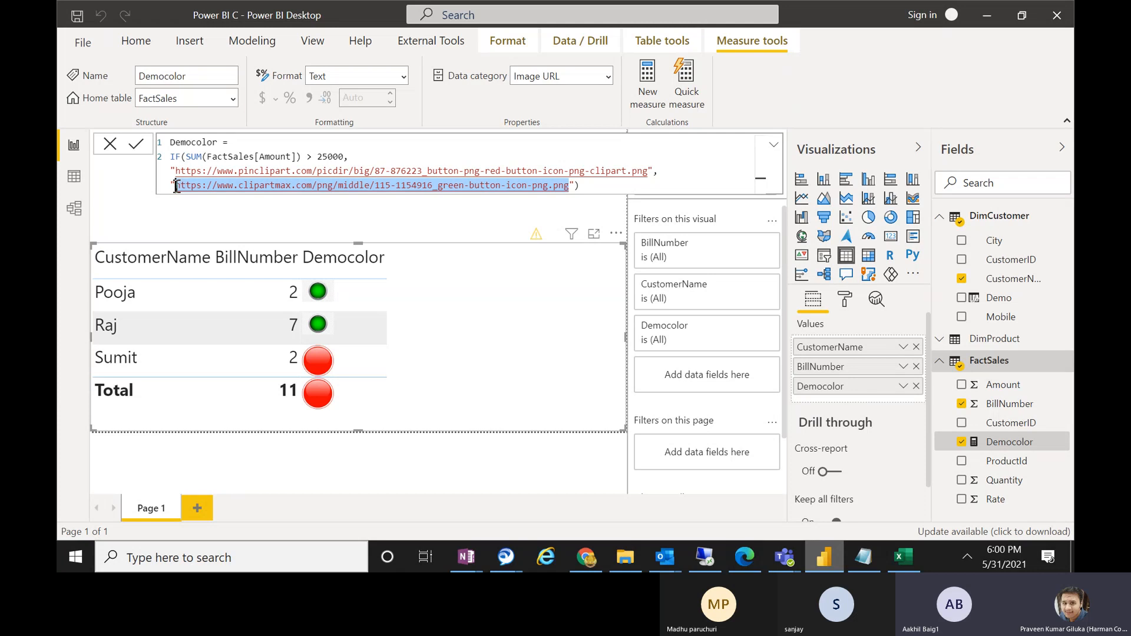
pyautogui.hotkey('ctrl', 'v')
pyautogui.click(325, 212)
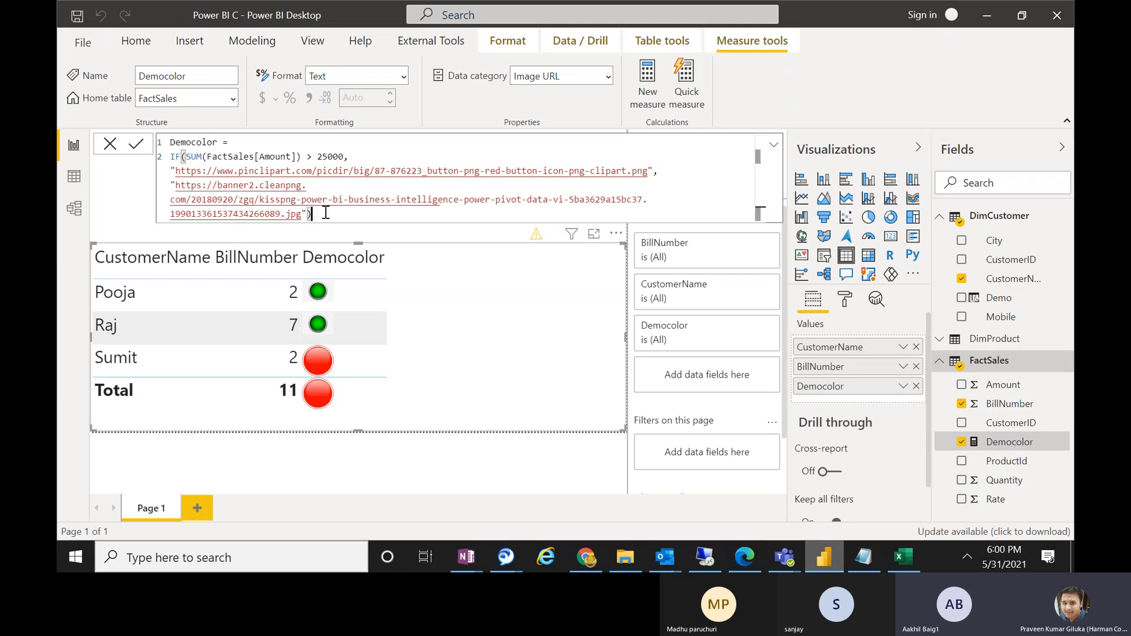
pyautogui.press('Return')
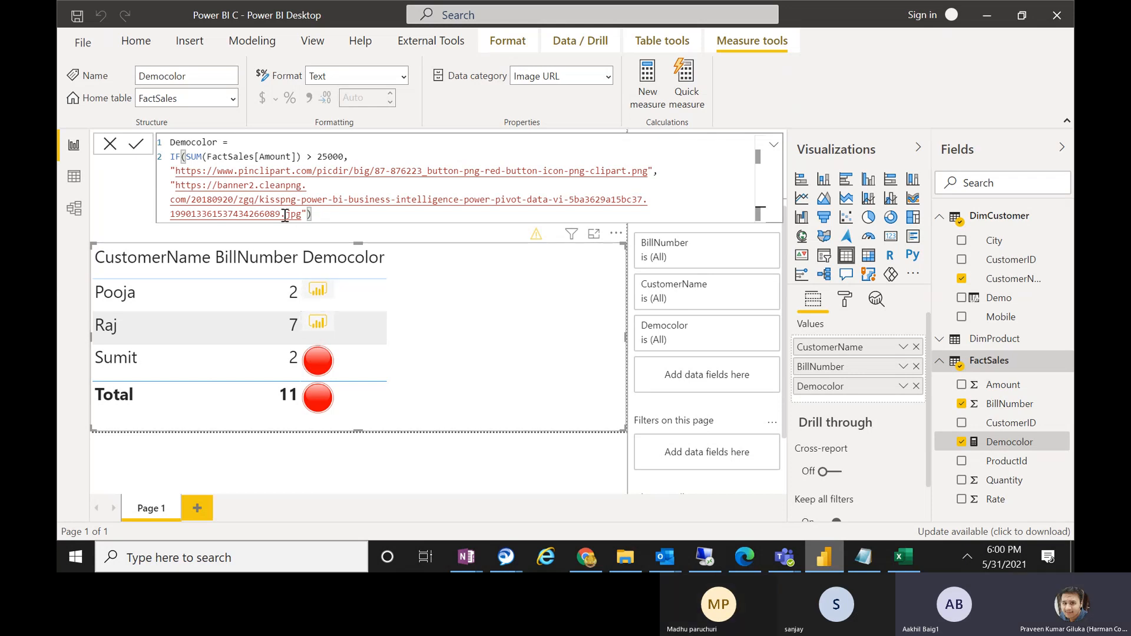
# Highlight the .jpg extension of the logo URL and the png extension of the red button URL in the formula
pyautogui.moveTo(281, 215); pyautogui.dragTo(303, 215)
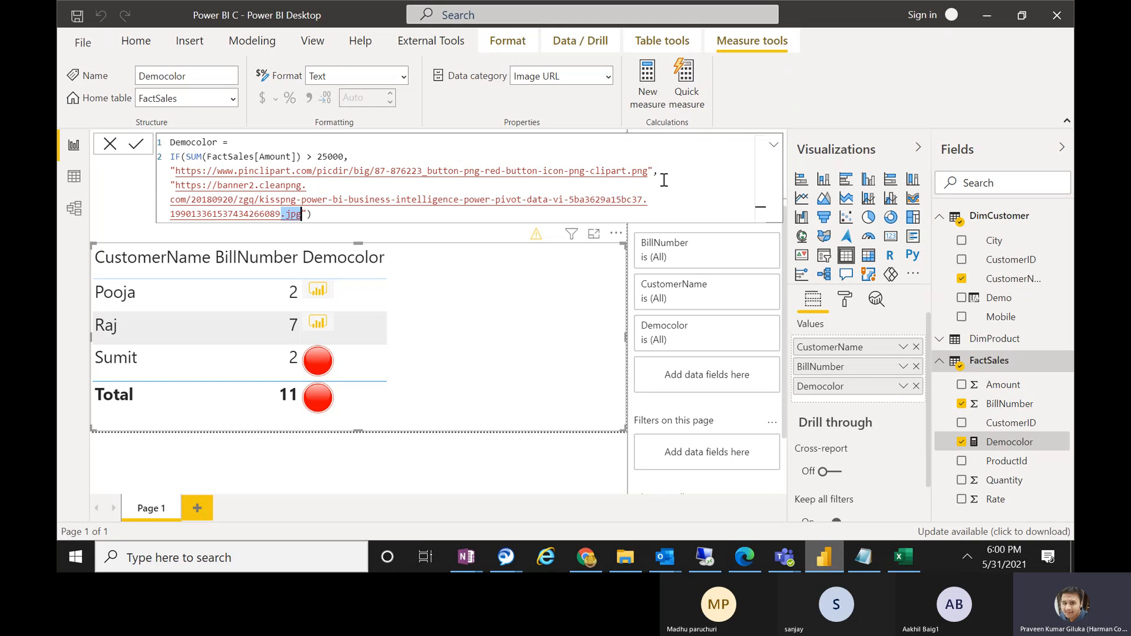
pyautogui.doubleClick(646, 171)
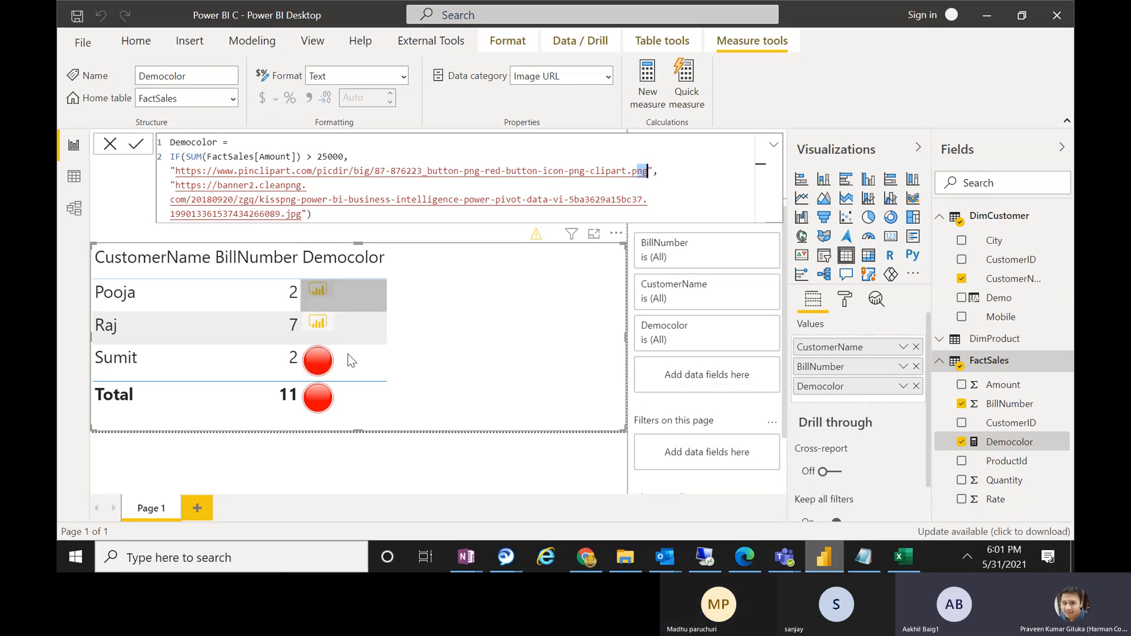
# Move the table visual slightly up the report page, then save the report with the DimCustomer field list collapsed
pyautogui.moveTo(507, 361); pyautogui.dragTo(500, 328)
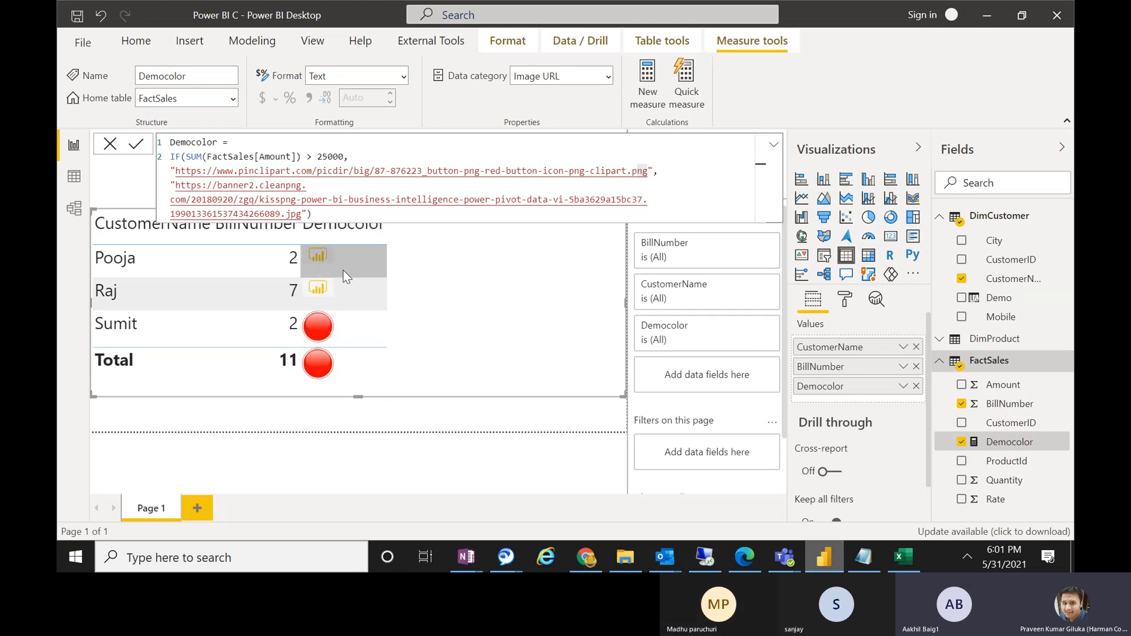
pyautogui.moveTo(319, 263)
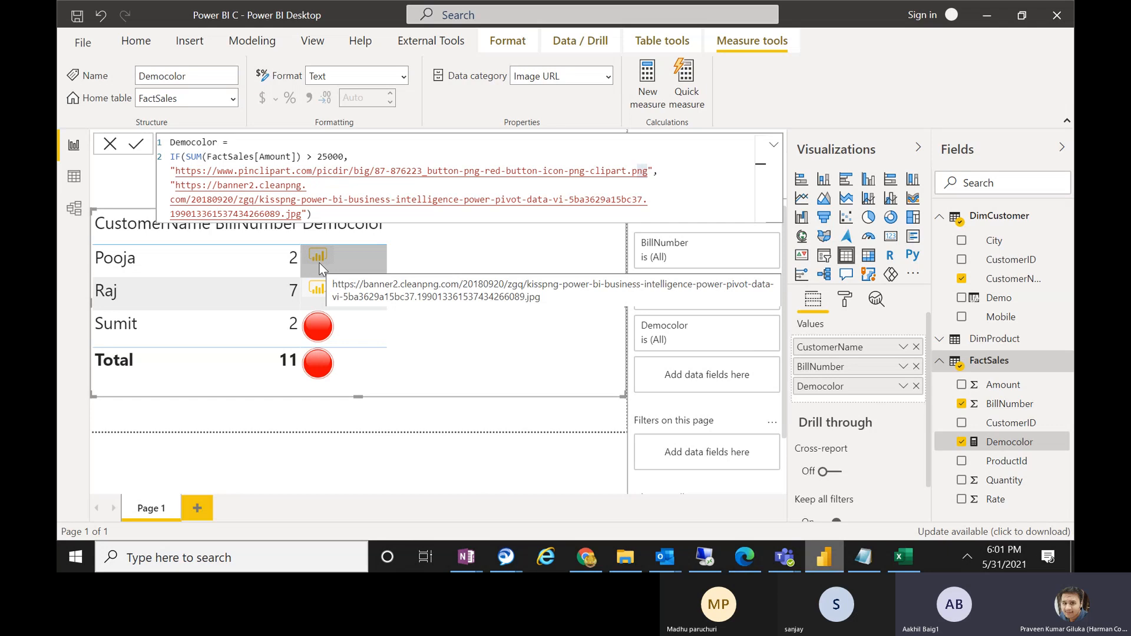
pyautogui.click(1034, 227)
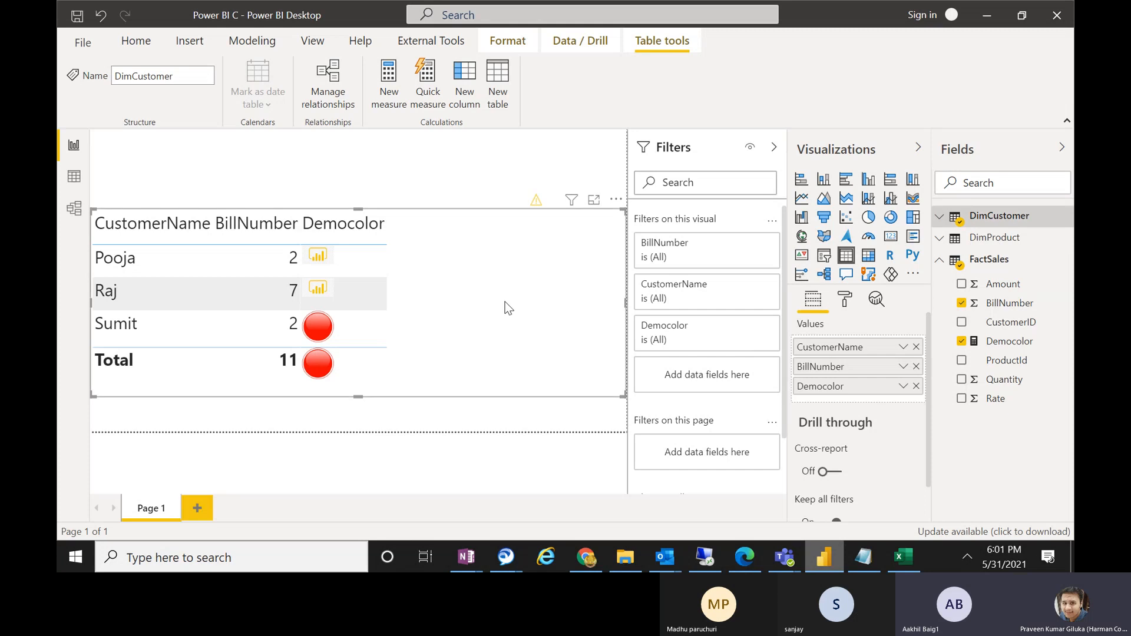
pyautogui.click(76, 17)
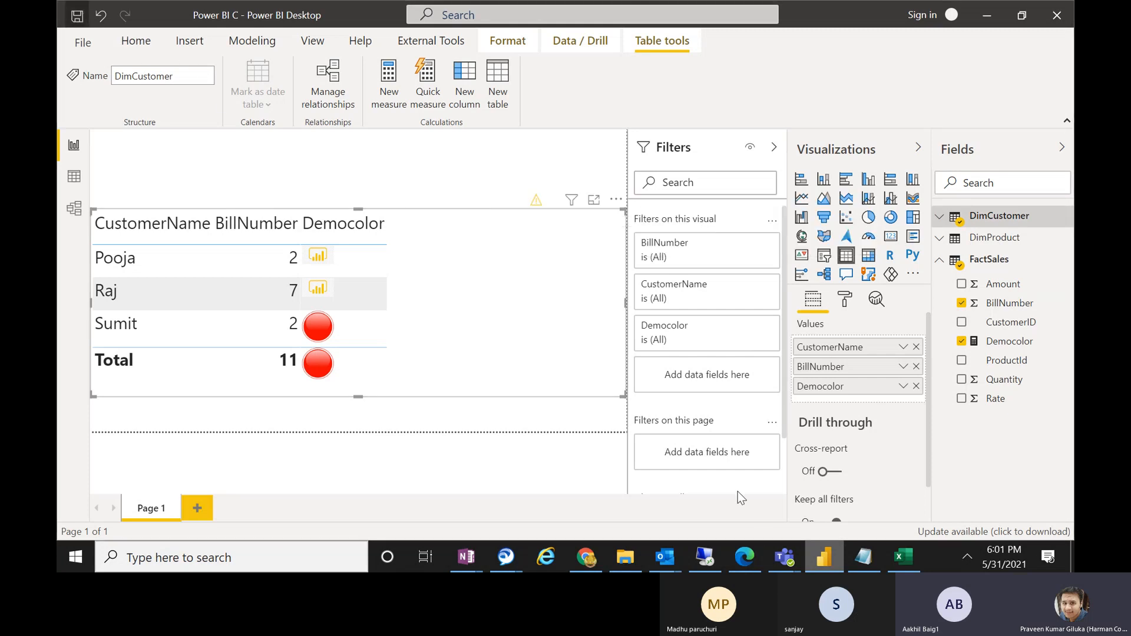
# Switch to the Power BI Session 9 meeting window in Teams and stop the meeting recording
pyautogui.moveTo(784, 557)
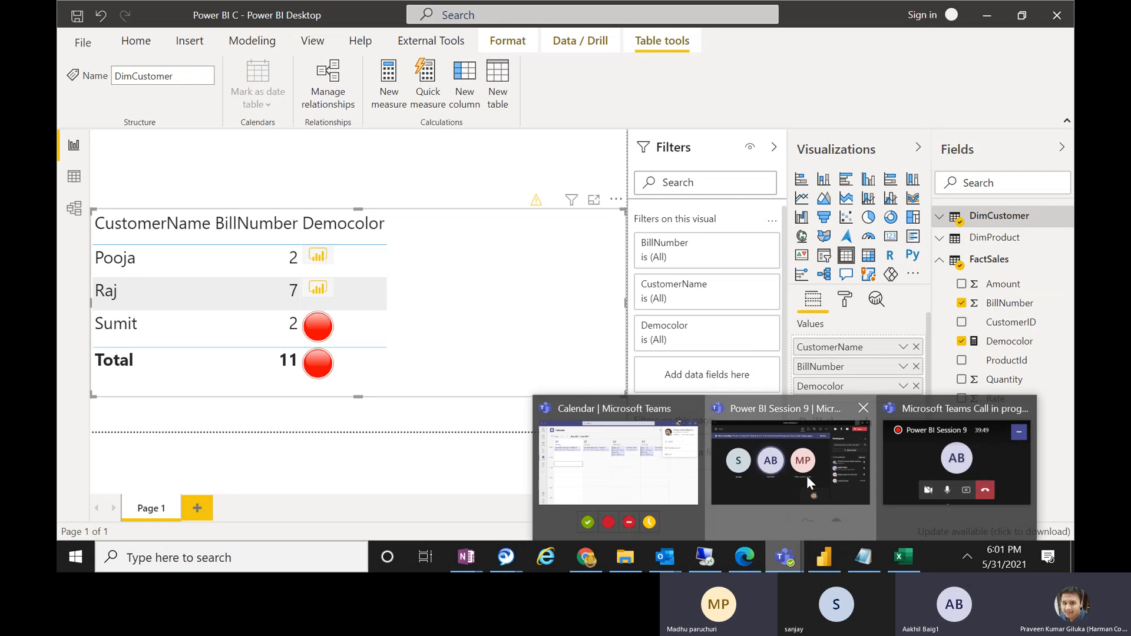
pyautogui.click(807, 475)
pyautogui.click(795, 59)
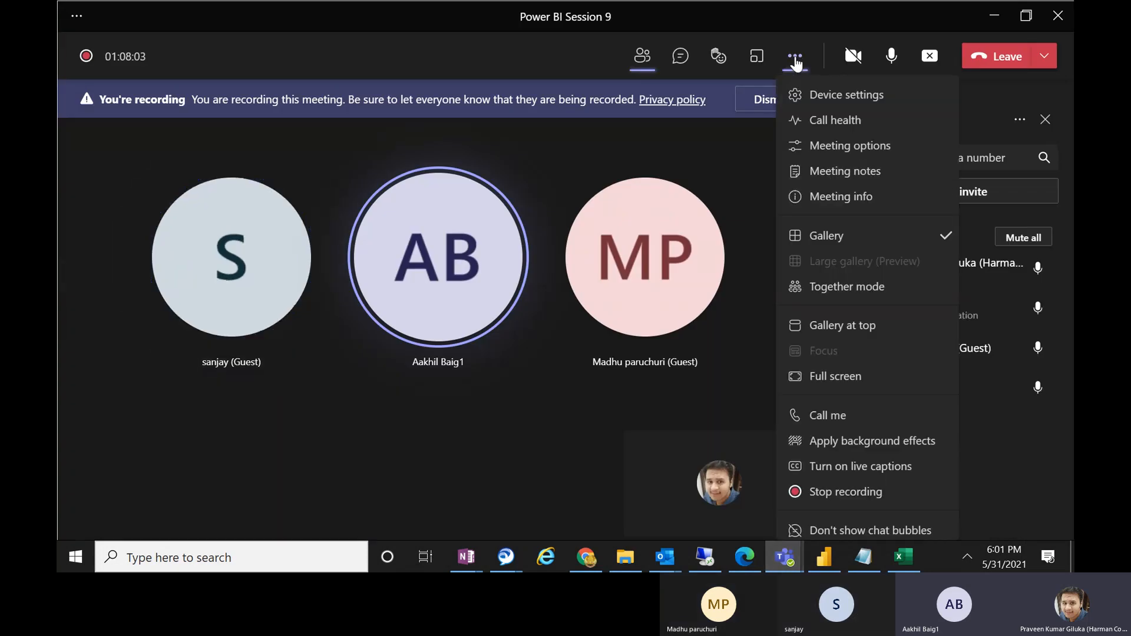
pyautogui.click(831, 493)
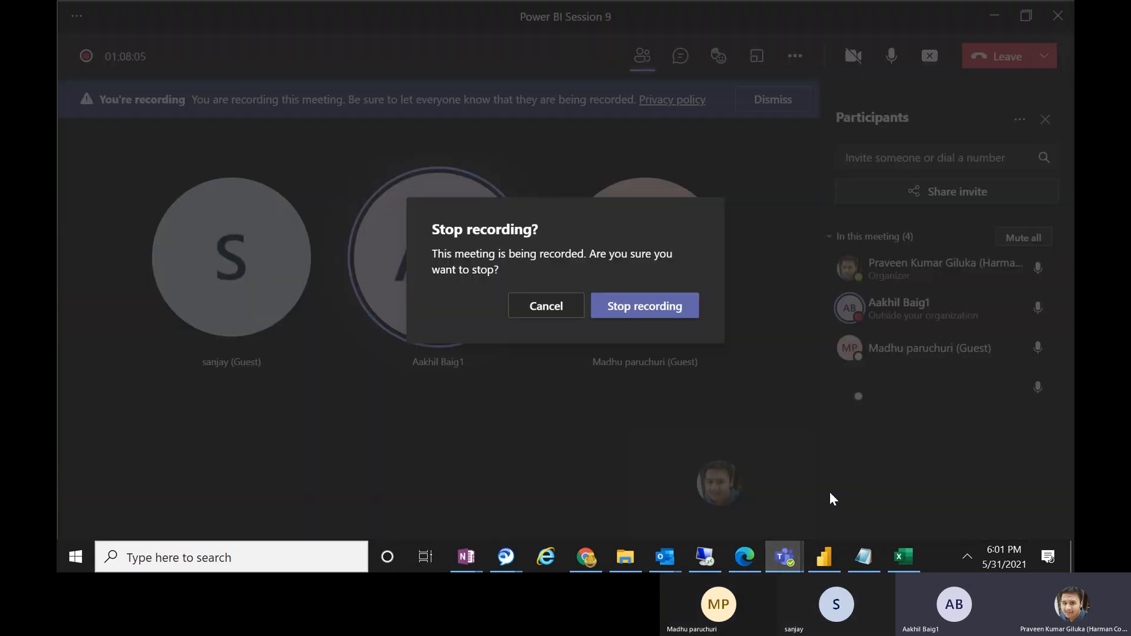